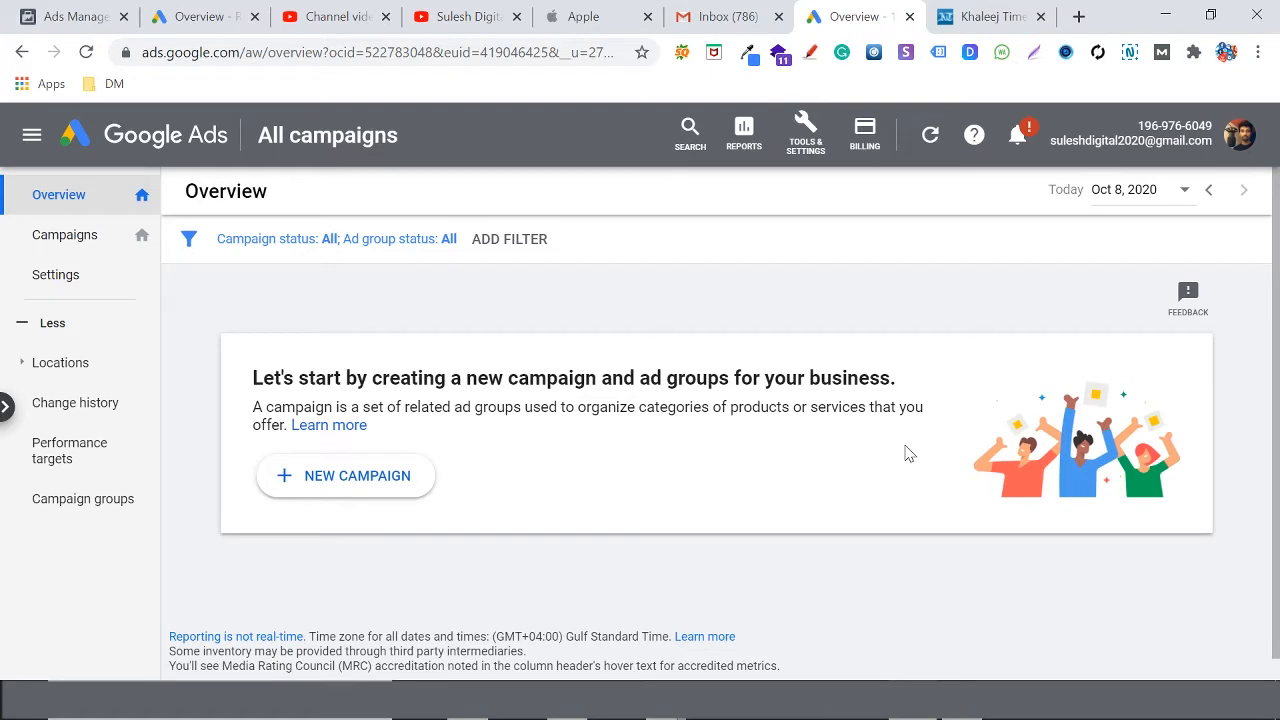
Switch to the Khaleej Times homepage and examine the display ads placed around its news content
{"action": "left_click", "coordinate": [966, 18]}
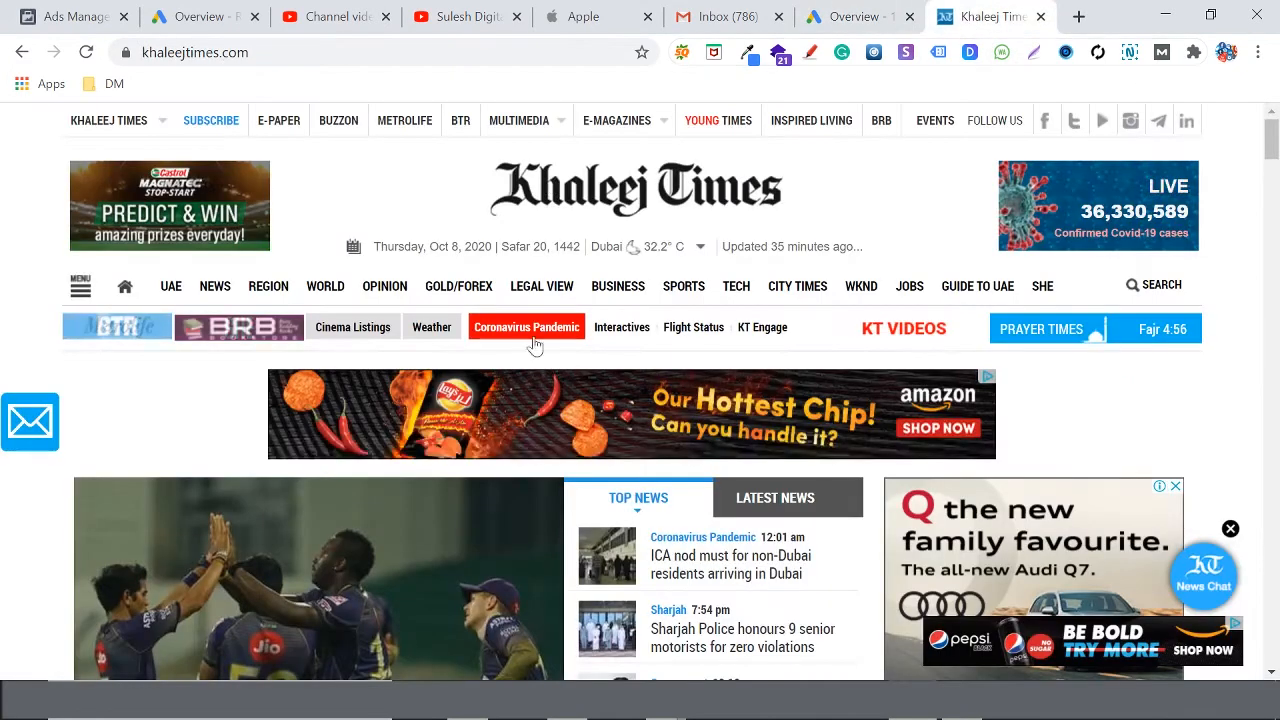
{"action": "scroll", "coordinate": [1000, 395], "scroll_direction": "down", "scroll_amount": 2}
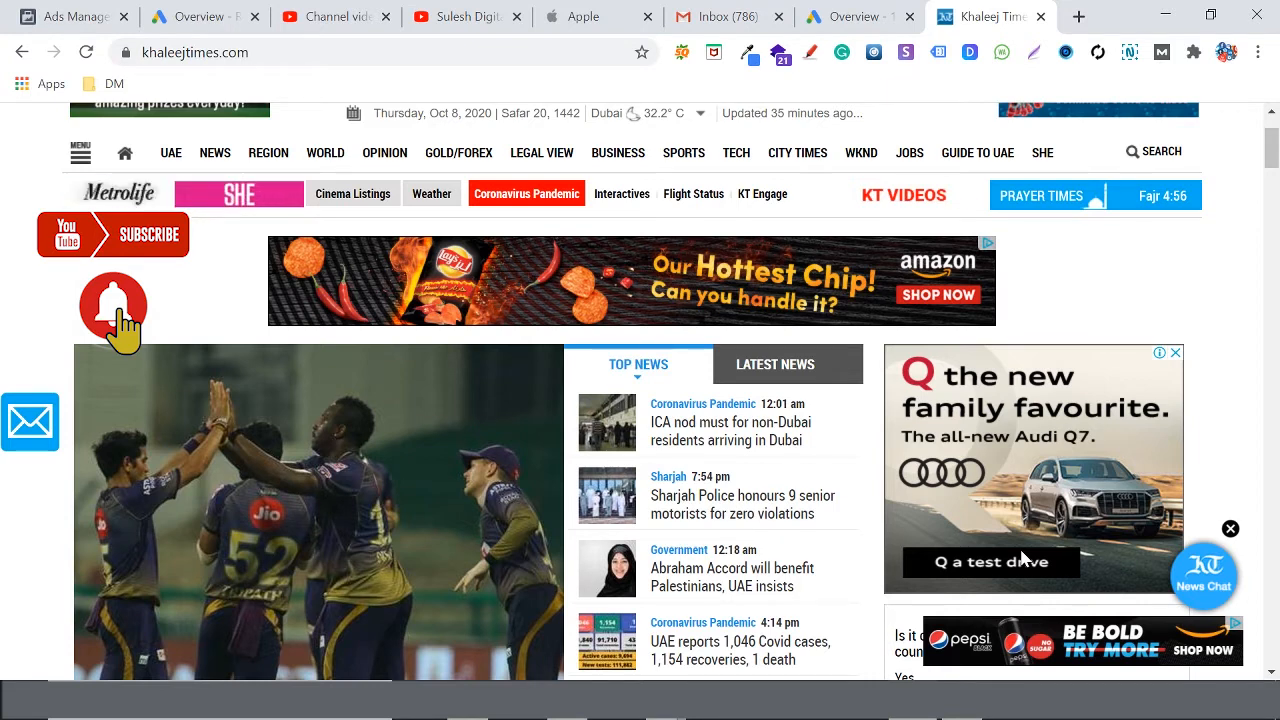
{"action": "scroll", "coordinate": [1010, 553], "scroll_direction": "down", "scroll_amount": 3}
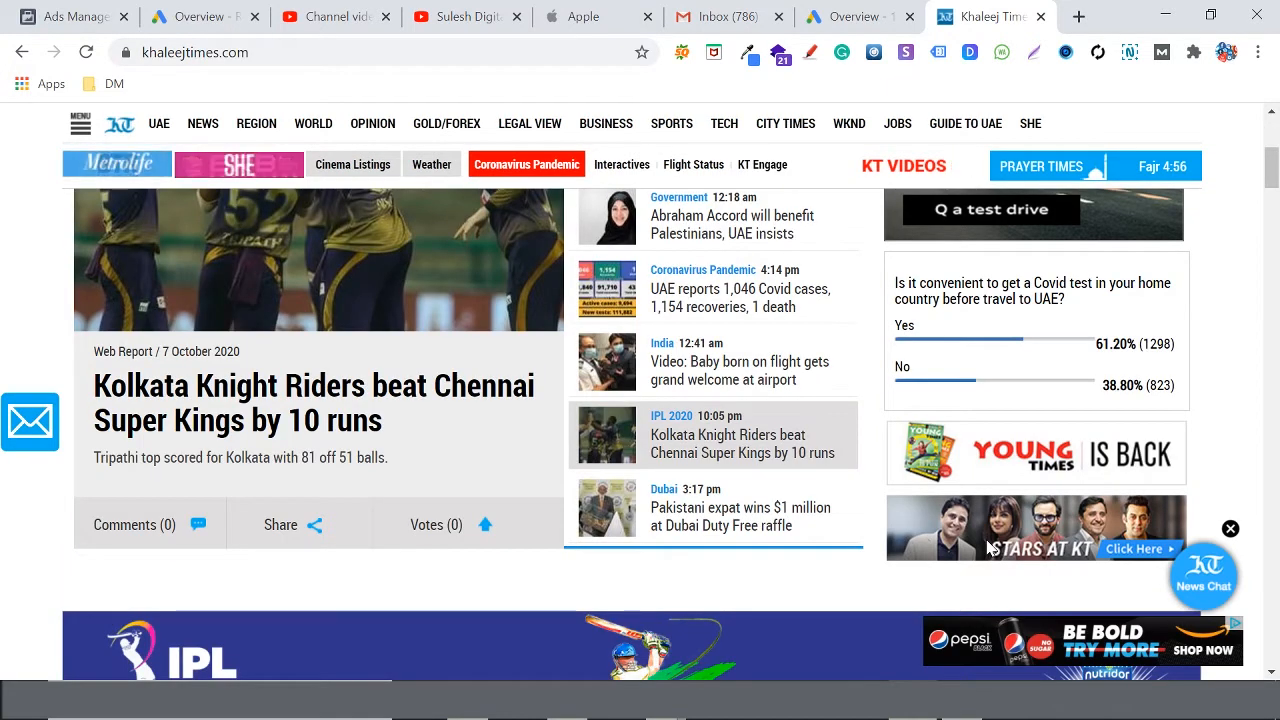
{"action": "scroll", "coordinate": [988, 548], "scroll_direction": "up", "scroll_amount": 5}
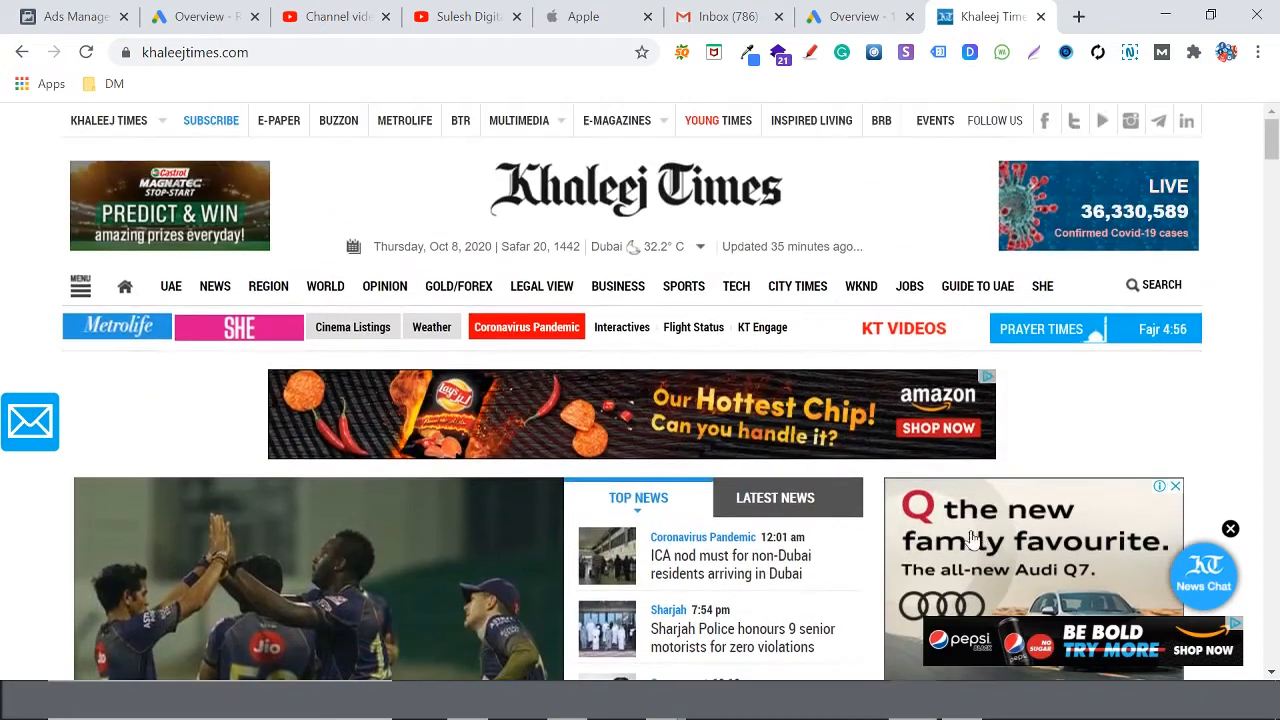
Return to Google Ads and start a new campaign from the campaigns overview
{"action": "left_click", "coordinate": [800, 12]}
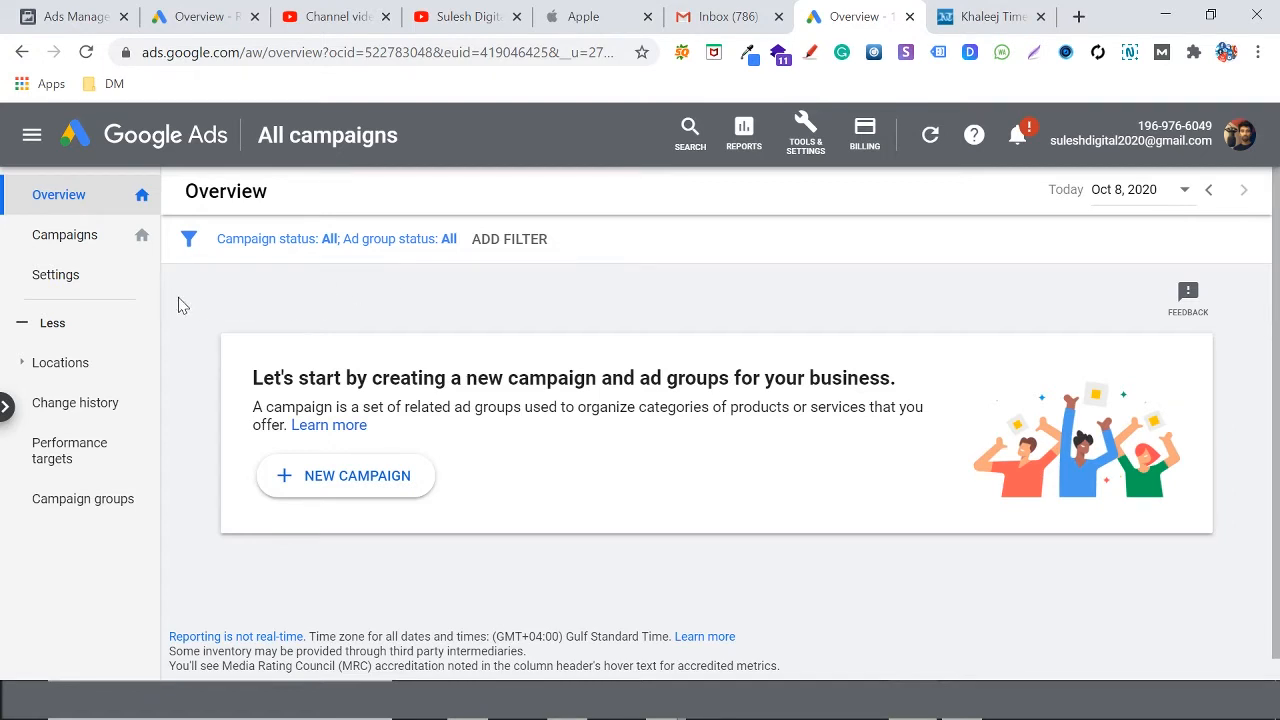
{"action": "left_click", "coordinate": [66, 238]}
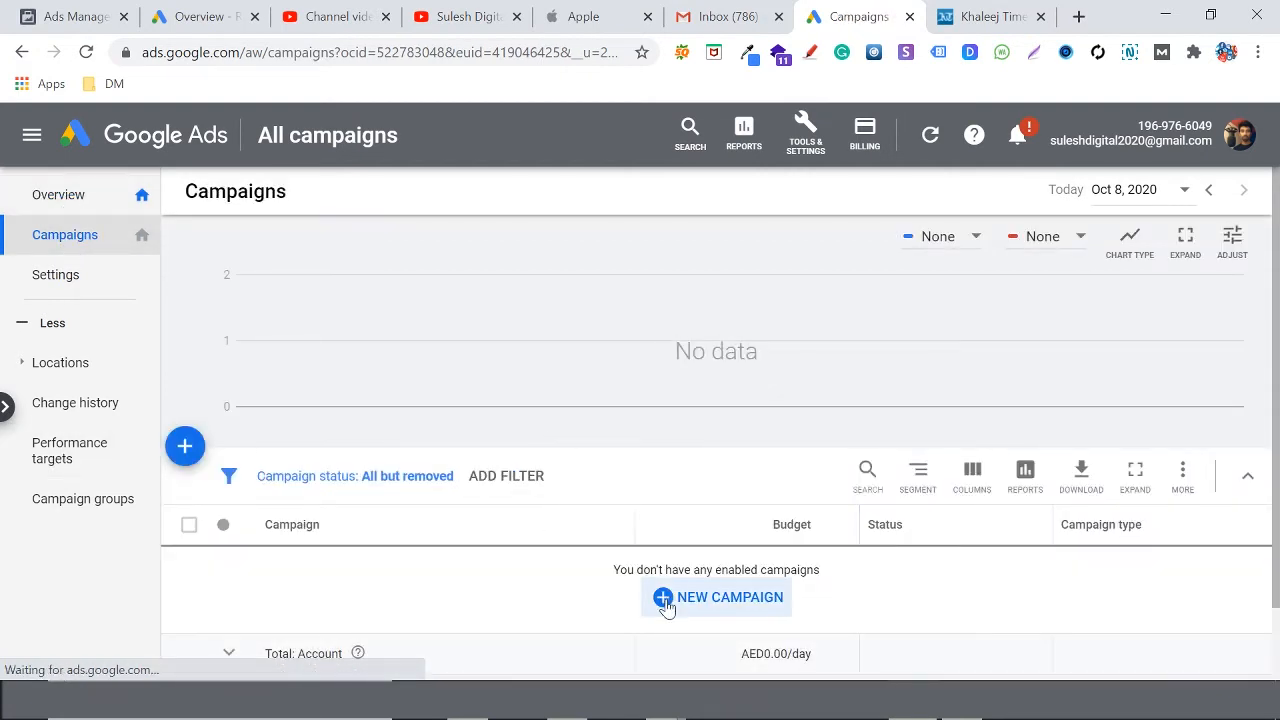
{"action": "left_click", "coordinate": [187, 450]}
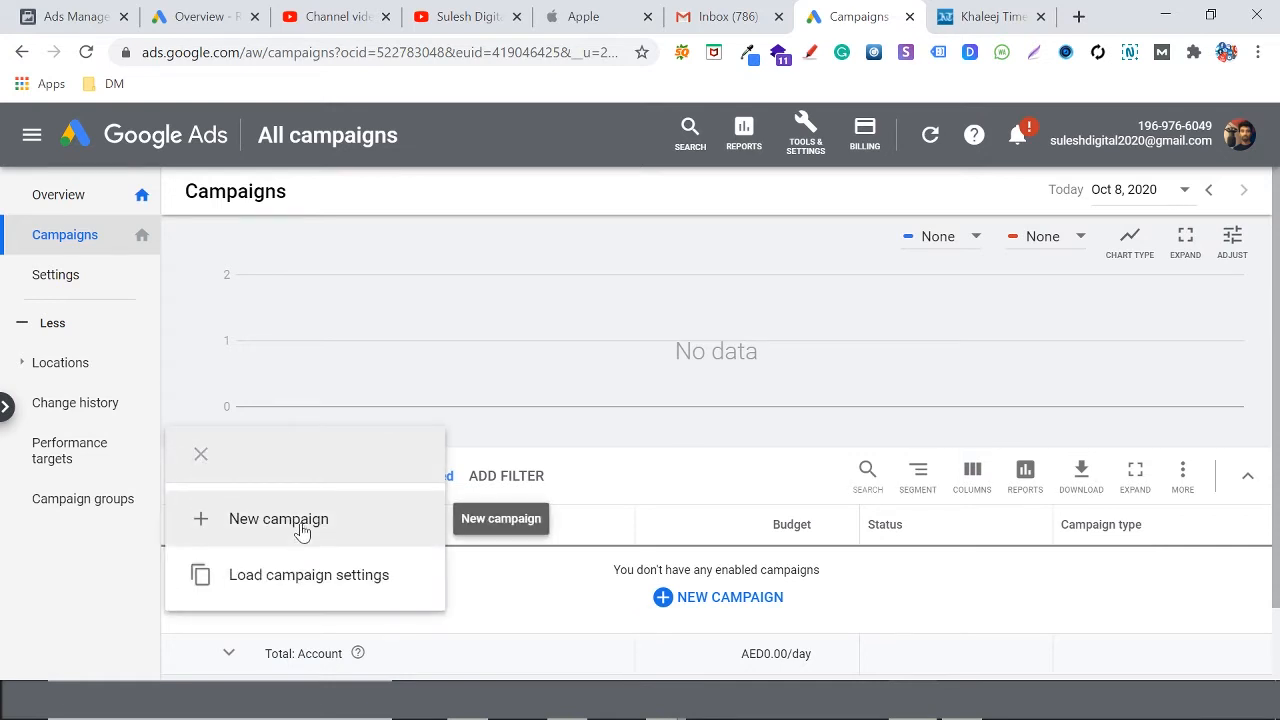
{"action": "left_click", "coordinate": [302, 531]}
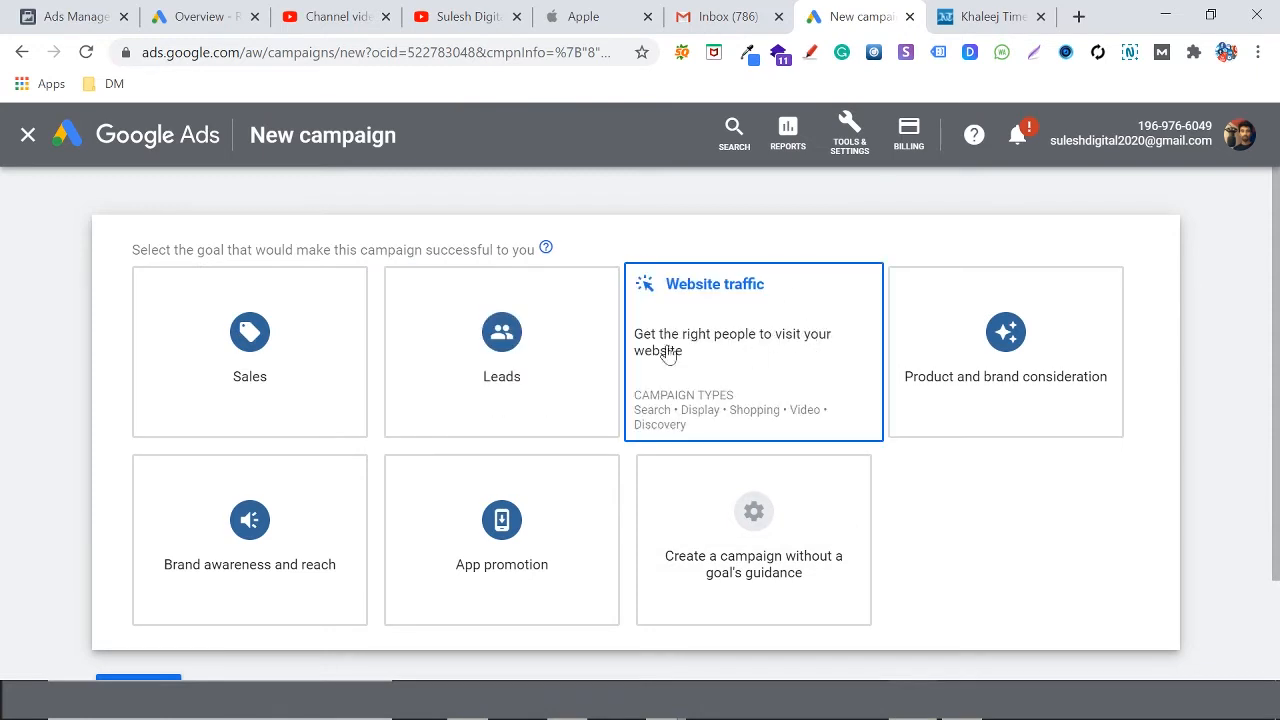
Choose Website traffic as the campaign goal and Display as the type, with the Standard display campaign subtype
{"action": "left_click", "coordinate": [756, 355]}
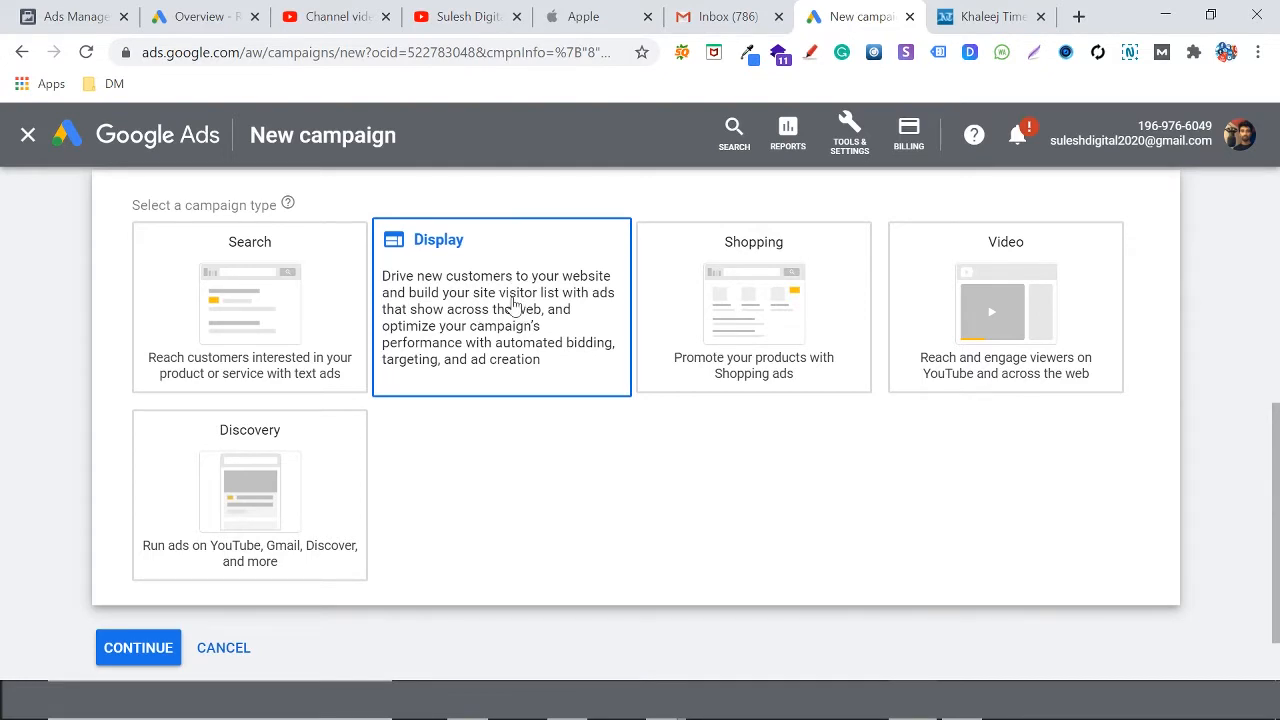
{"action": "left_click", "coordinate": [512, 303]}
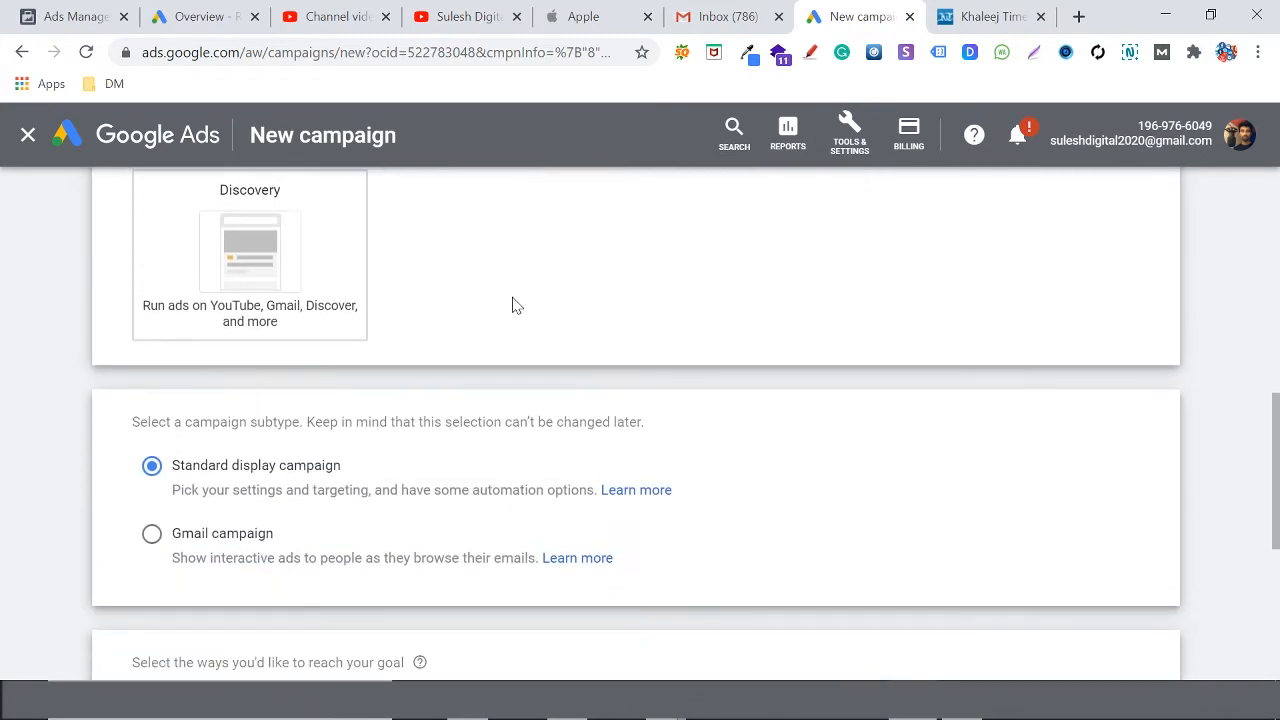
{"action": "scroll", "coordinate": [473, 408], "scroll_direction": "down", "scroll_amount": 2}
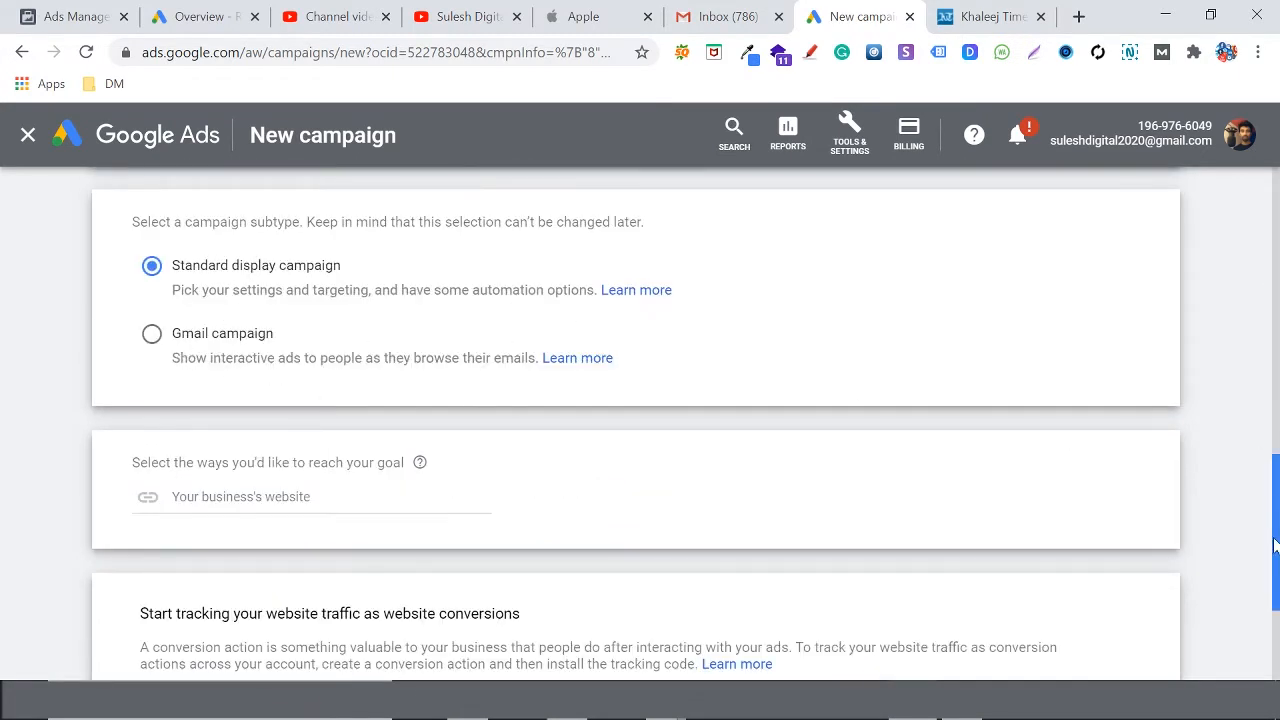
{"action": "scroll", "coordinate": [1277, 540], "scroll_direction": "up", "scroll_amount": 1}
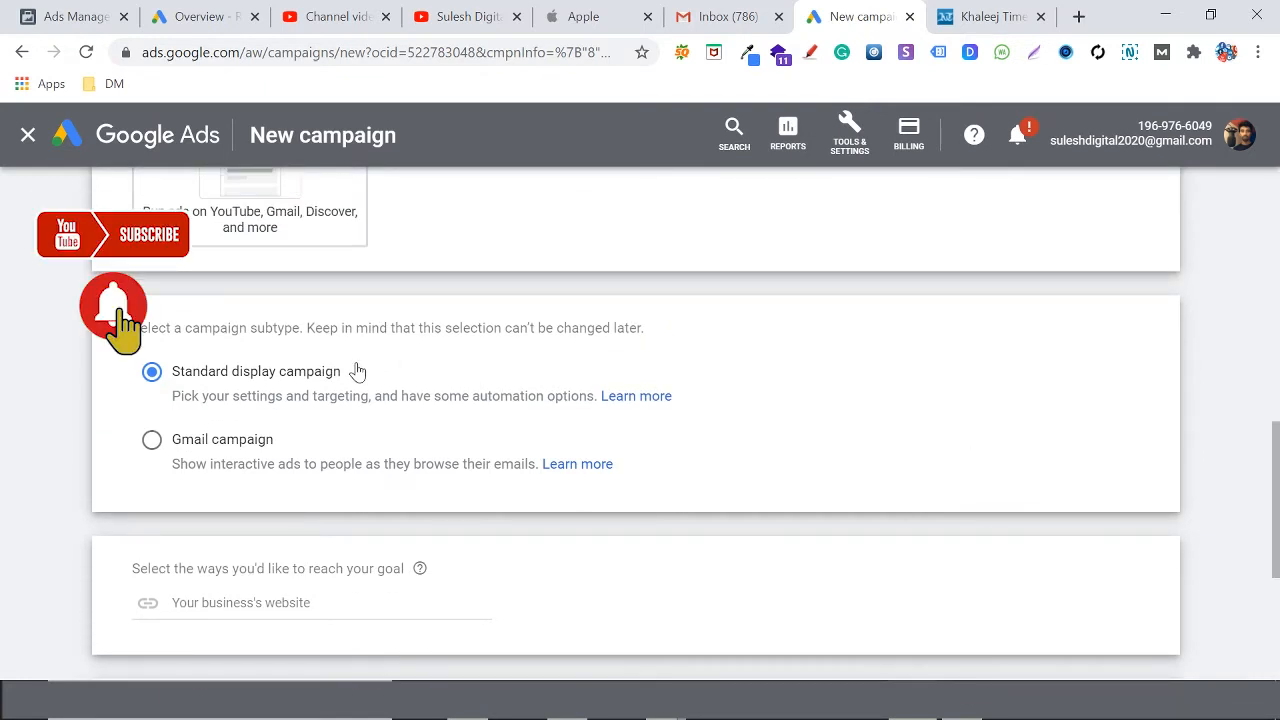
{"action": "left_click", "coordinate": [152, 447]}
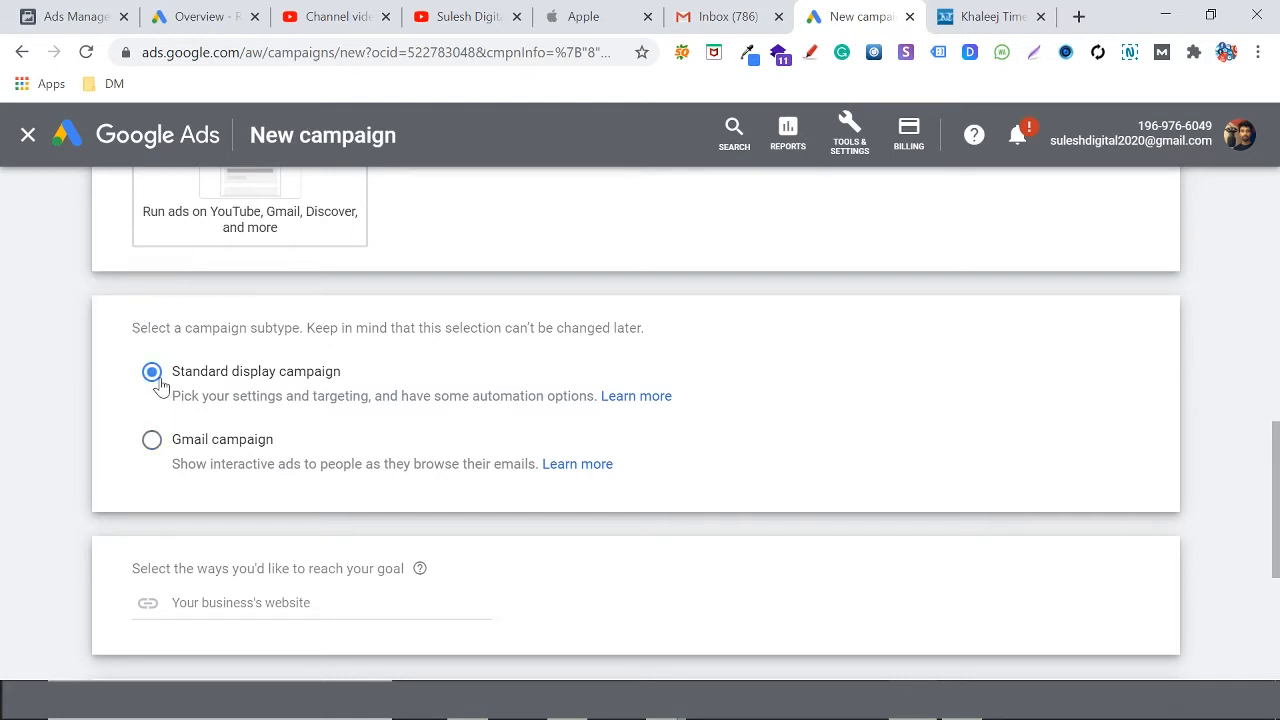
{"action": "left_click", "coordinate": [151, 440]}
{"action": "left_click", "coordinate": [151, 374]}
Switch to the AutoCAD drawing and examine the campaign structure from Campaign through Ad Group to Ad
{"action": "scroll", "coordinate": [323, 477], "scroll_direction": "down", "scroll_amount": 2}
{"action": "mouse_move", "coordinate": [705, 700]}
{"action": "left_click", "coordinate": [711, 653]}
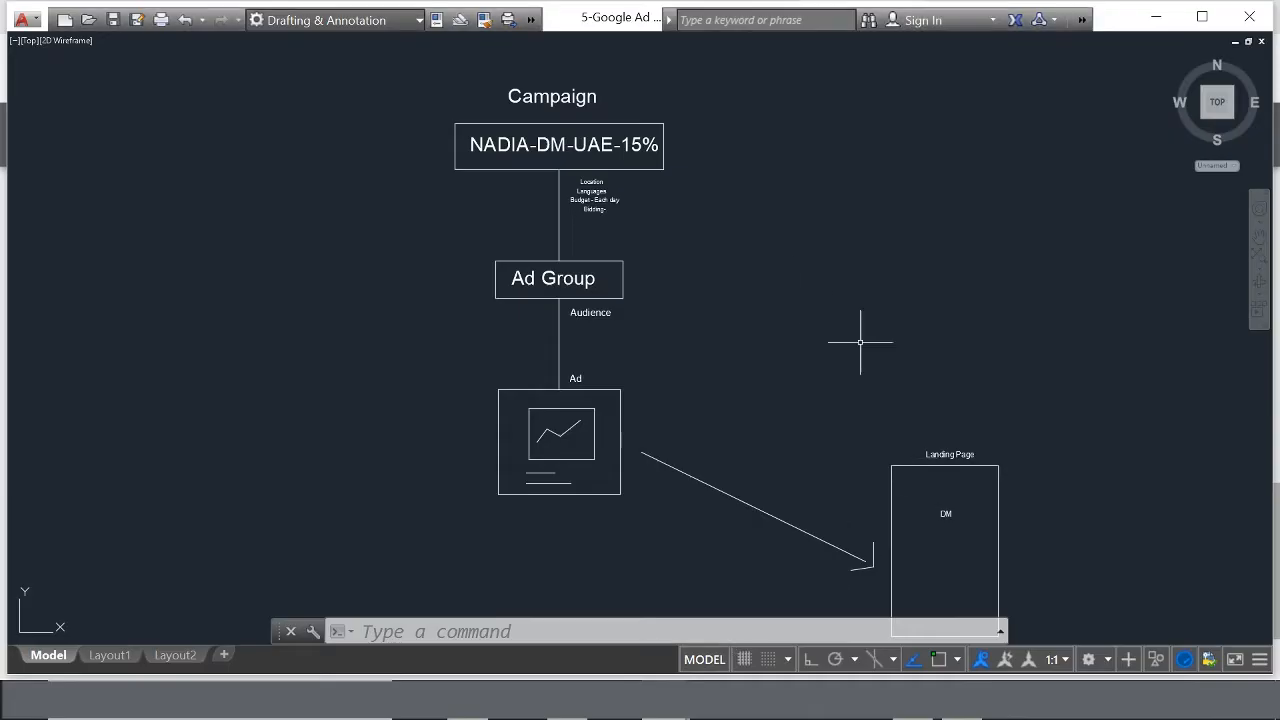
{"action": "left_click_drag", "start_coordinate": [595, 283], "coordinate": [657, 254]}
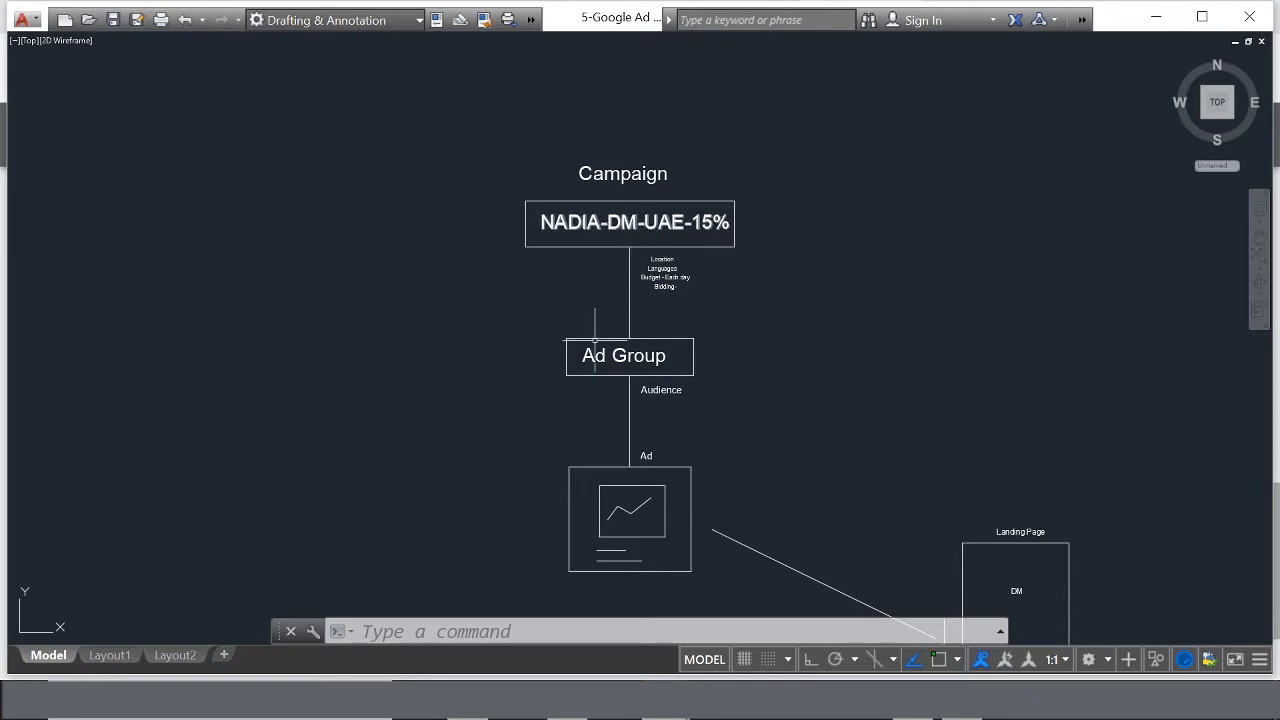
{"action": "scroll", "coordinate": [557, 203], "scroll_direction": "up", "scroll_amount": 2}
{"action": "left_click", "coordinate": [459, 104]}
{"action": "left_click", "coordinate": [837, 343]}
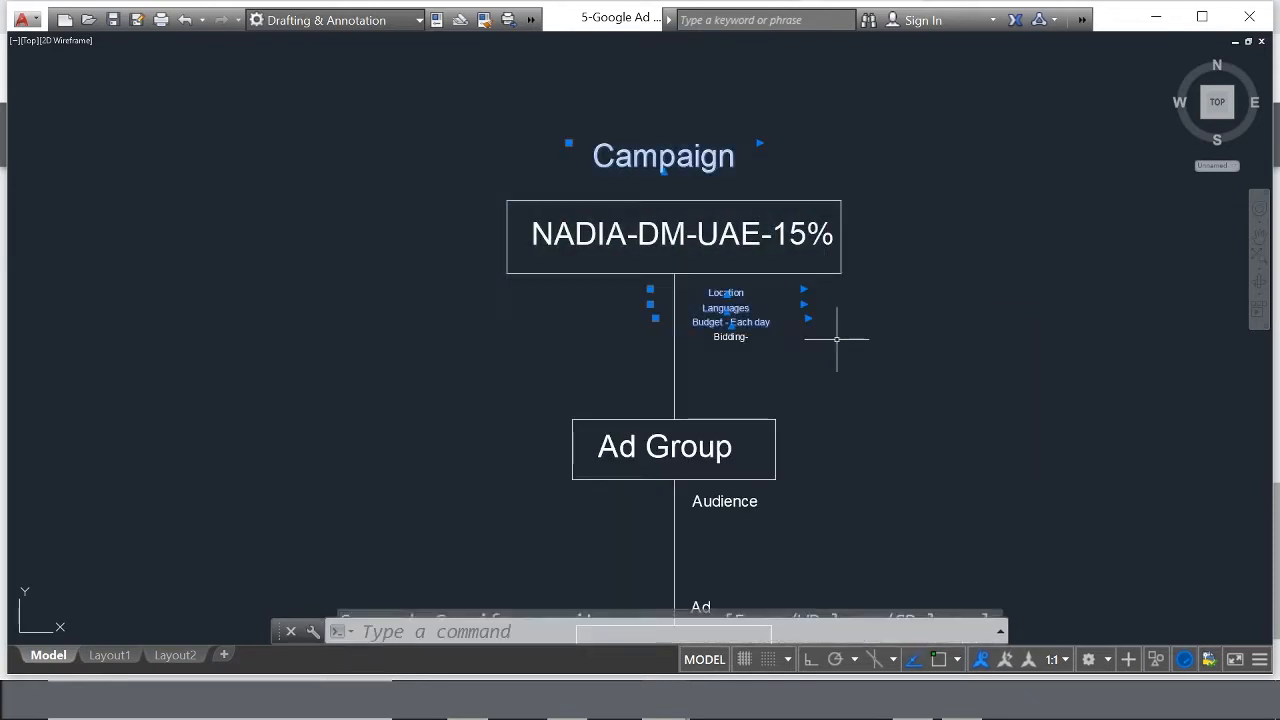
{"action": "key", "text": "Escape"}
{"action": "left_click_drag", "start_coordinate": [803, 368], "coordinate": [782, 225]}
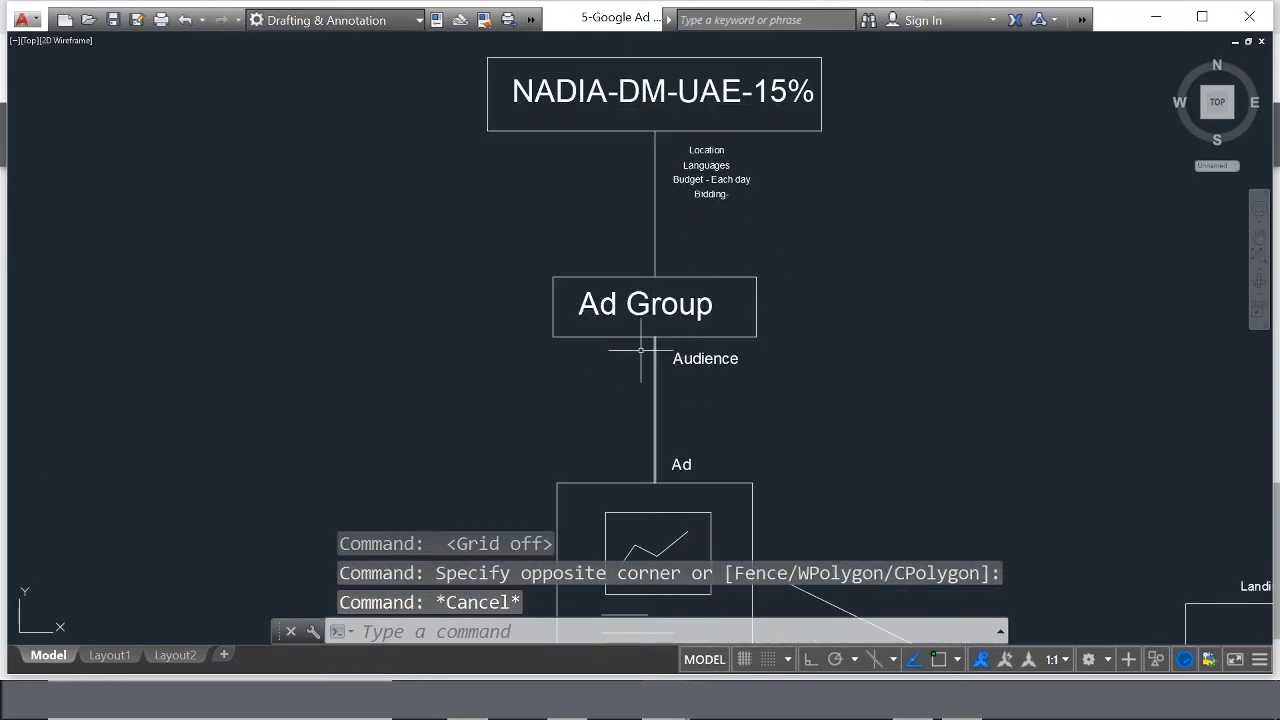
{"action": "left_click_drag", "start_coordinate": [741, 371], "coordinate": [739, 249]}
{"action": "left_click_drag", "start_coordinate": [712, 332], "coordinate": [725, 253]}
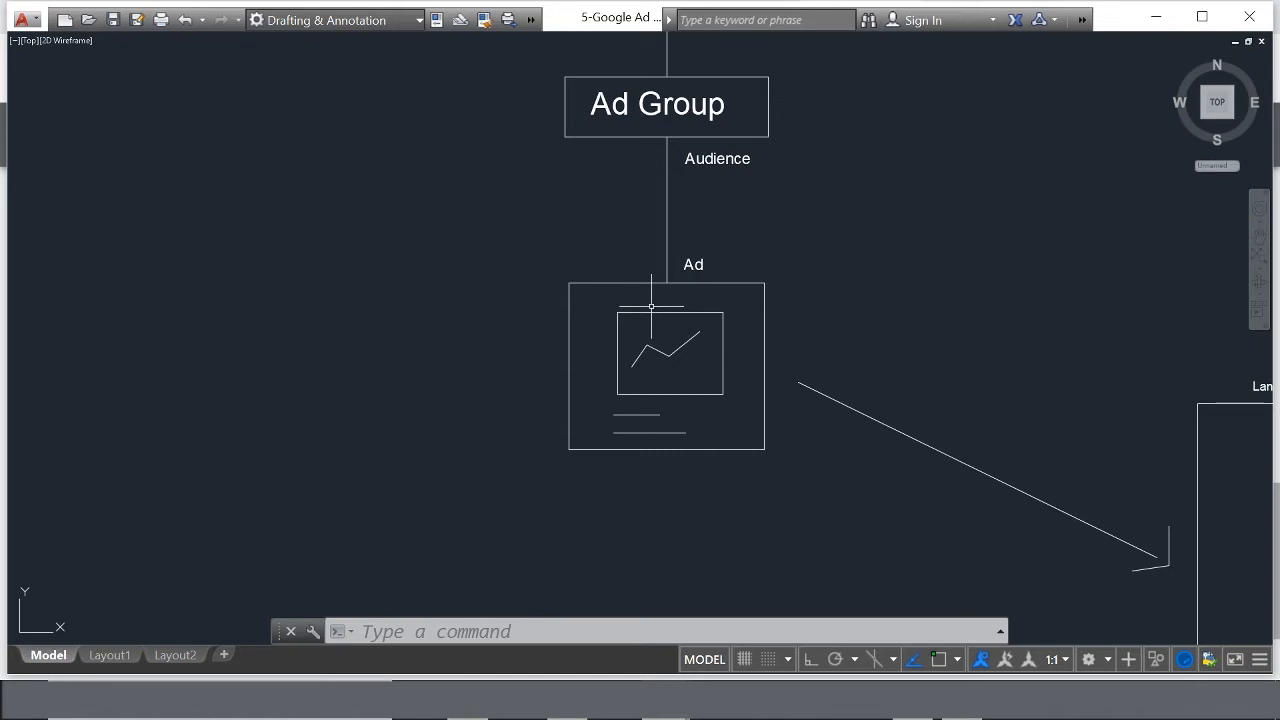
Go back to the browser's Khaleej Times page and look at the display ads beside the top news
{"action": "left_click", "coordinate": [897, 700]}
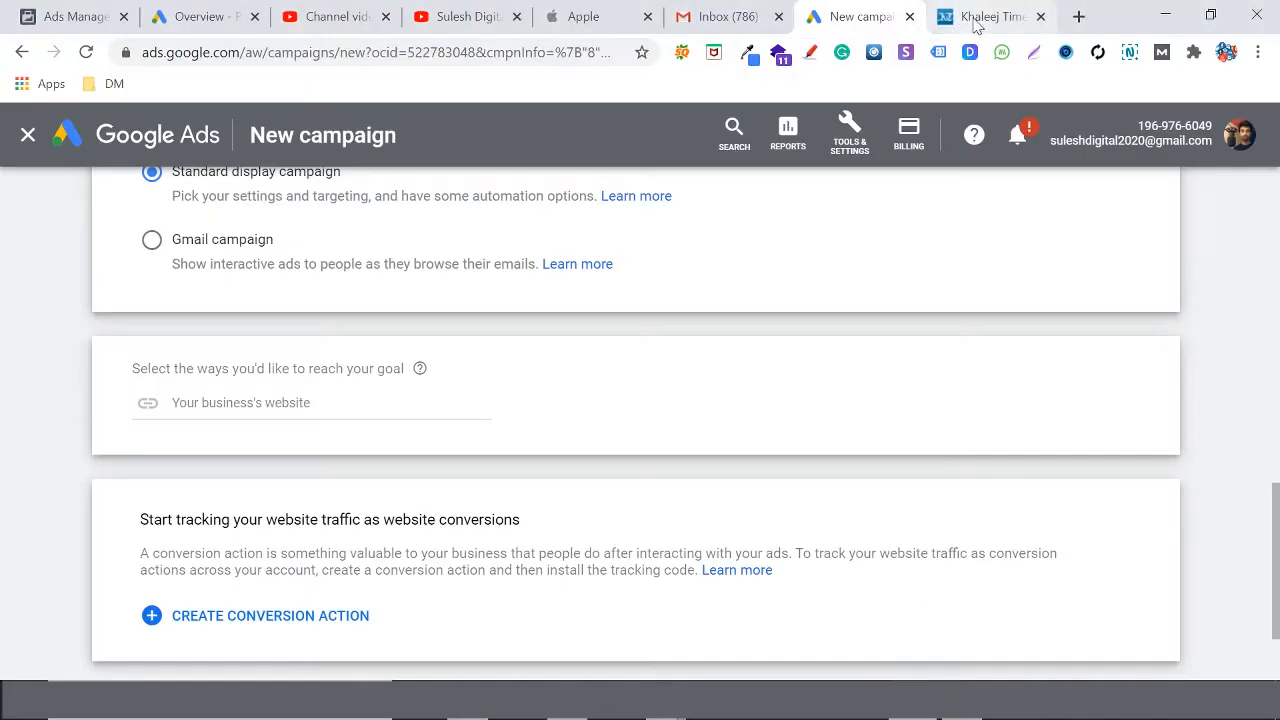
{"action": "left_click", "coordinate": [977, 25]}
{"action": "scroll", "coordinate": [950, 440], "scroll_direction": "down", "scroll_amount": 2}
{"action": "scroll", "coordinate": [1094, 395], "scroll_direction": "down", "scroll_amount": 1}
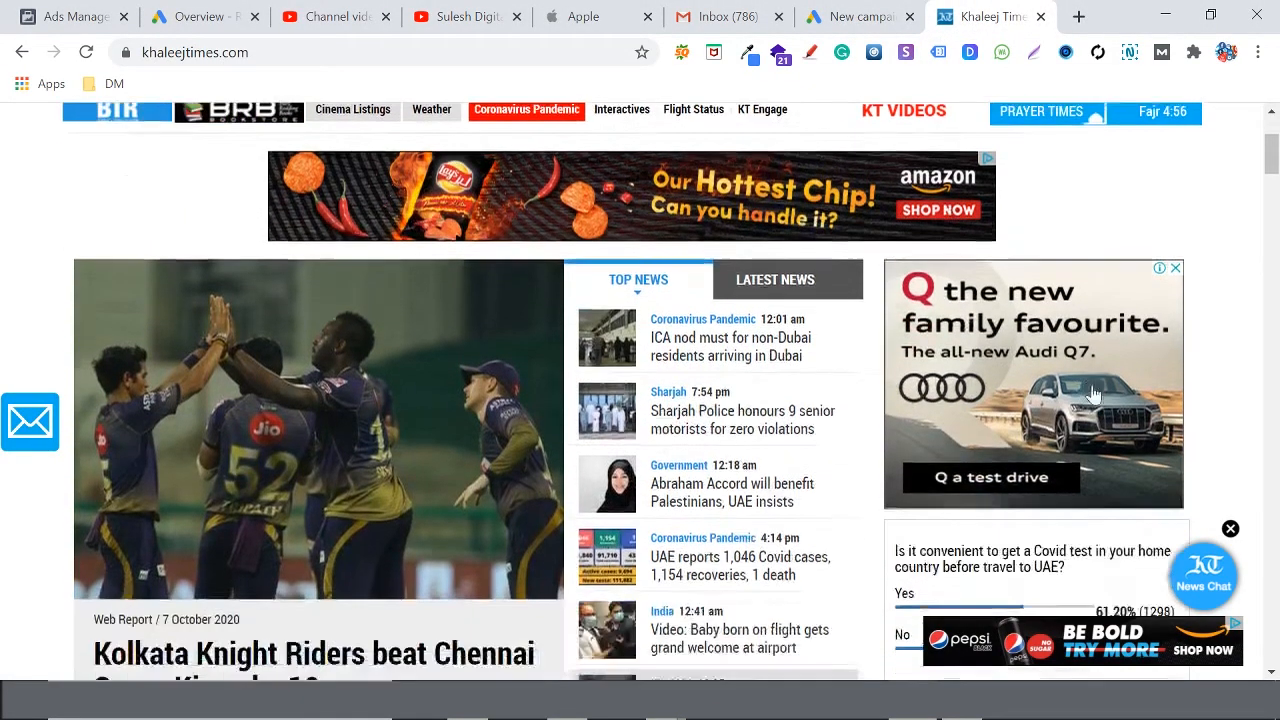
{"action": "scroll", "coordinate": [1094, 395], "scroll_direction": "down", "scroll_amount": 1}
Return to the AutoCAD diagram and examine the ad block and the campaign levels above it
{"action": "left_click", "coordinate": [1164, 15]}
{"action": "scroll", "coordinate": [720, 263], "scroll_direction": "up", "scroll_amount": 3}
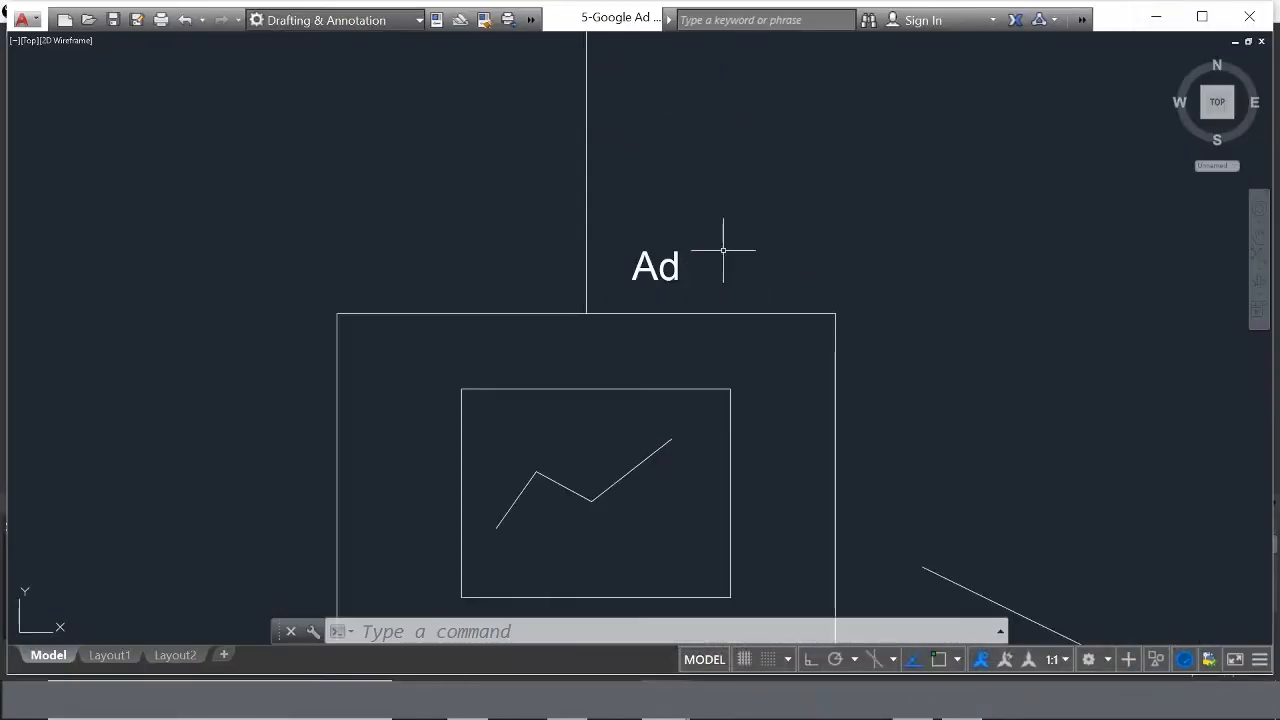
{"action": "scroll", "coordinate": [740, 216], "scroll_direction": "down", "scroll_amount": 4}
{"action": "left_click_drag", "start_coordinate": [743, 177], "coordinate": [711, 405]}
{"action": "scroll", "coordinate": [690, 200], "scroll_direction": "up", "scroll_amount": 2}
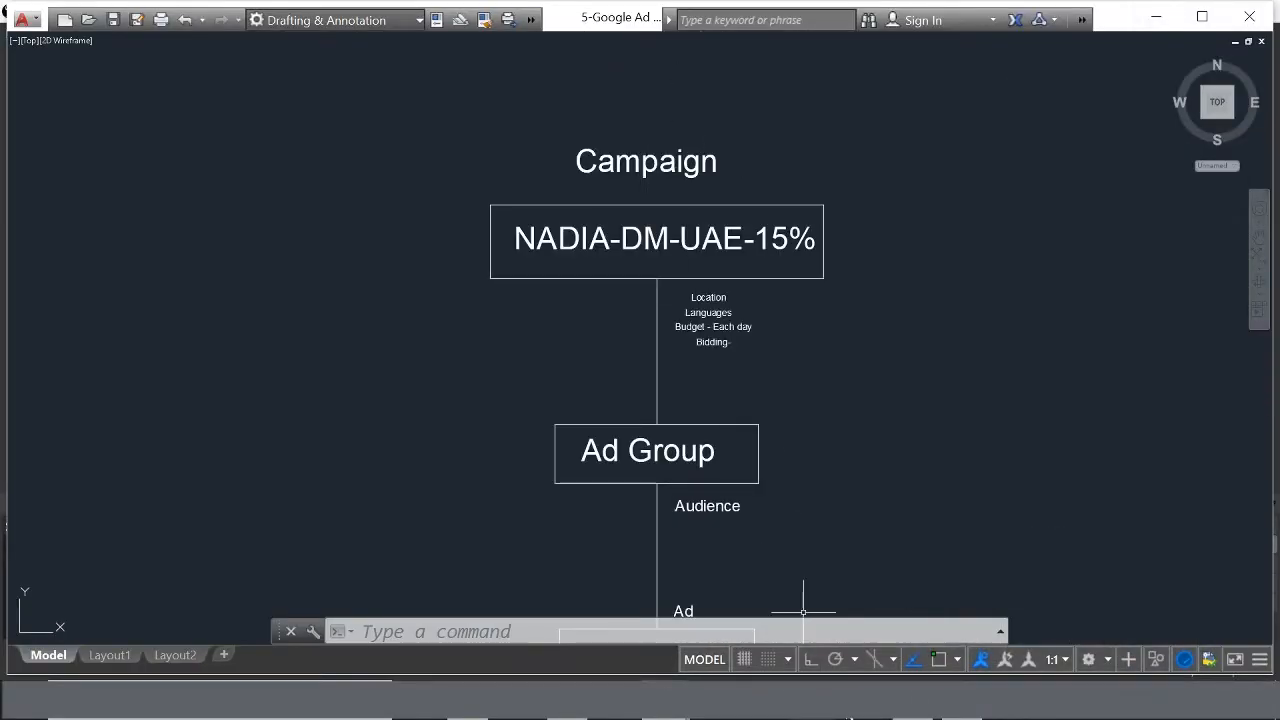
Return to the Google Ads tab and review the campaign subtype, business website and conversion tracking sections
{"action": "key", "text": "alt+Tab"}
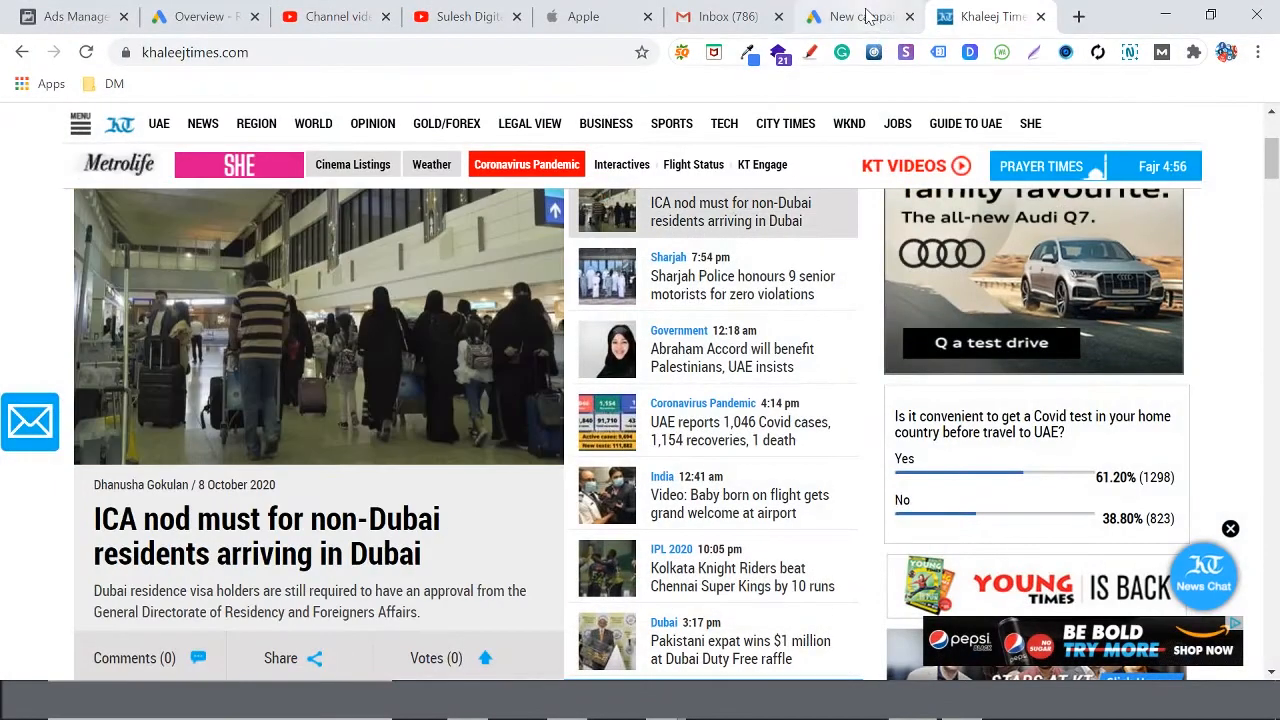
{"action": "left_click", "coordinate": [869, 15]}
{"action": "scroll", "coordinate": [430, 428], "scroll_direction": "up", "scroll_amount": 4}
{"action": "scroll", "coordinate": [300, 410], "scroll_direction": "down", "scroll_amount": 2}
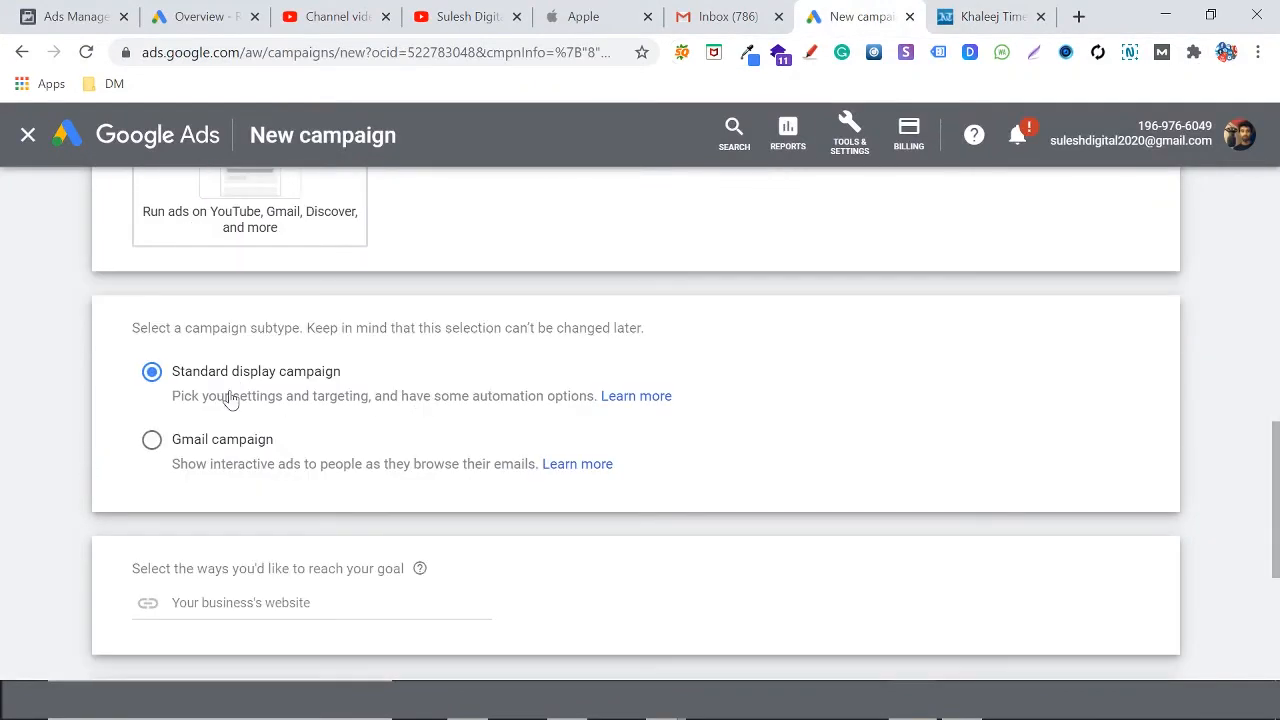
{"action": "scroll", "coordinate": [352, 381], "scroll_direction": "down", "scroll_amount": 2}
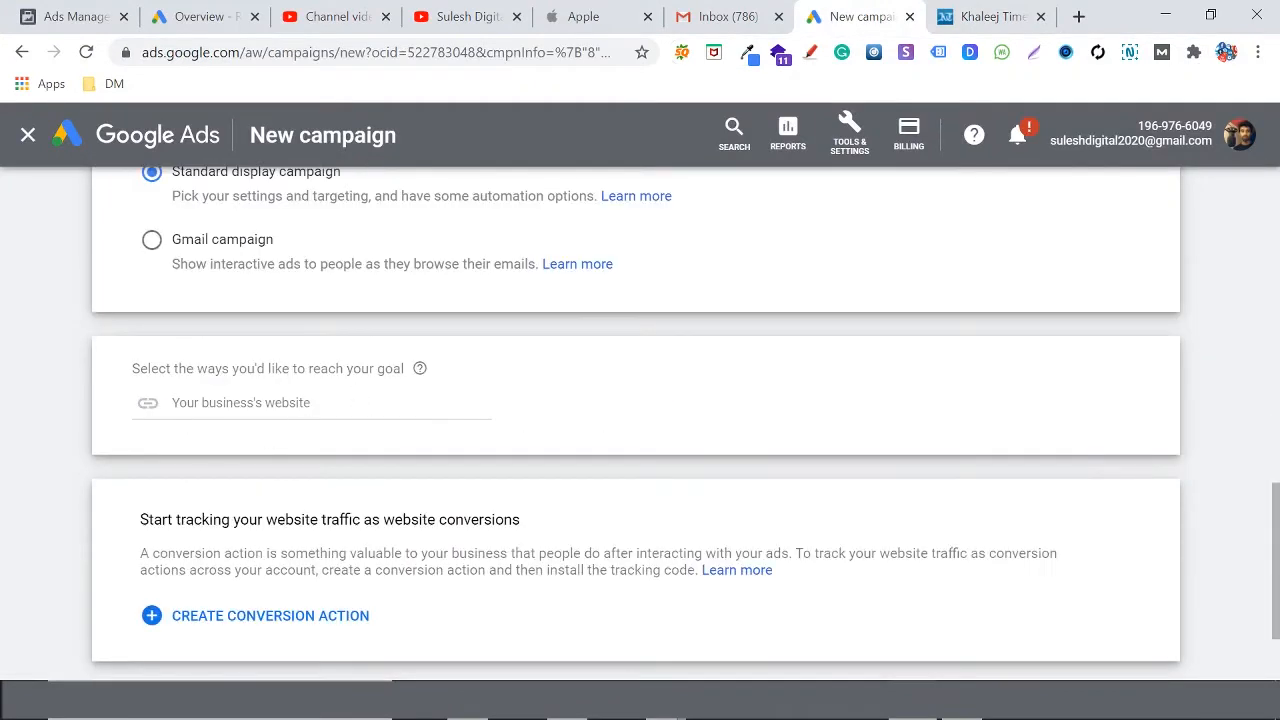
{"action": "left_click", "coordinate": [370, 418]}
{"action": "left_click_drag", "start_coordinate": [158, 370], "coordinate": [394, 376]}
{"action": "left_click", "coordinate": [370, 403]}
{"action": "left_click", "coordinate": [505, 396]}
{"action": "scroll", "coordinate": [460, 460], "scroll_direction": "down", "scroll_amount": 2}
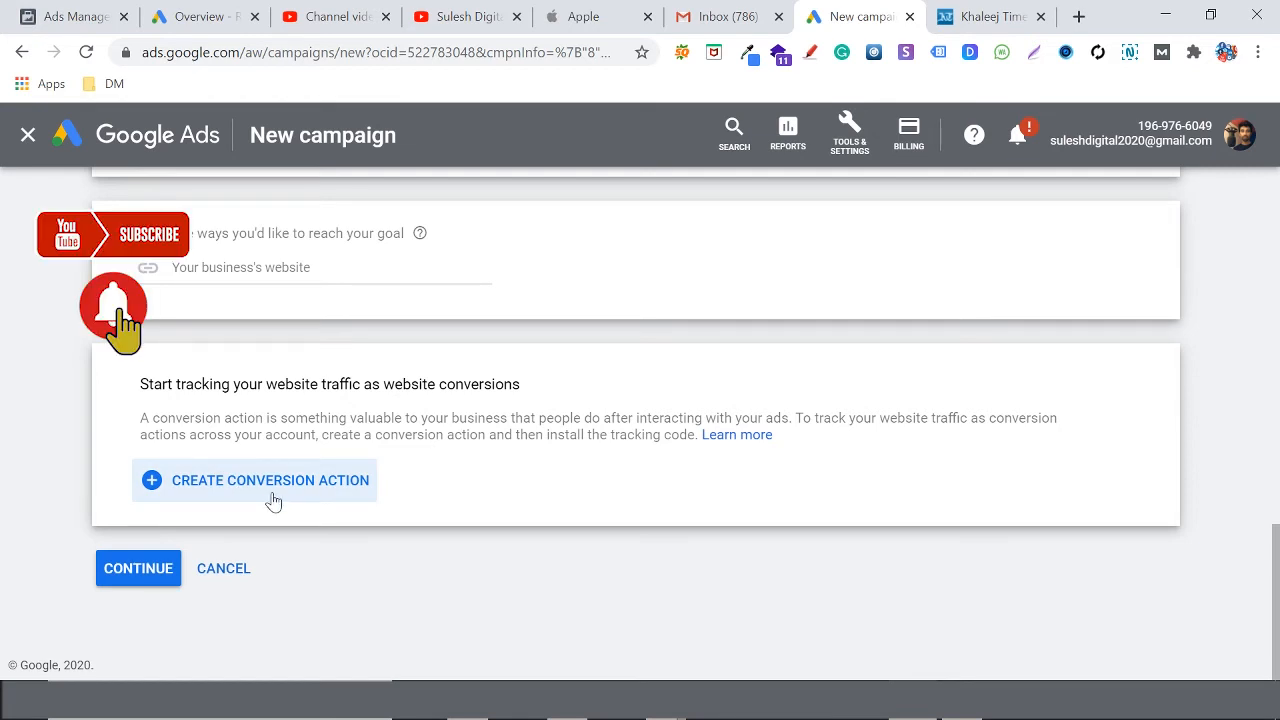
Check the chosen Display type and Standard display campaign subtype, and continue to the campaign settings without entering a website
{"action": "scroll", "coordinate": [163, 553], "scroll_direction": "up", "scroll_amount": 10}
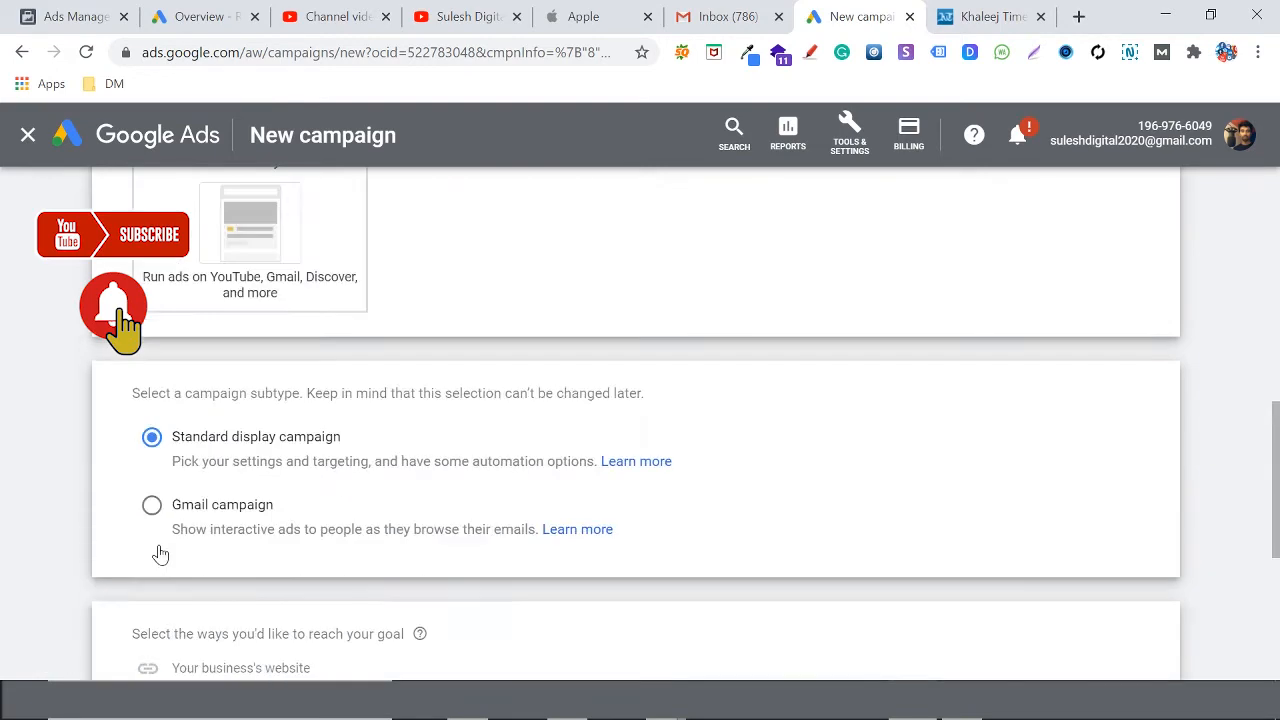
{"action": "scroll", "coordinate": [818, 370], "scroll_direction": "down", "scroll_amount": 4}
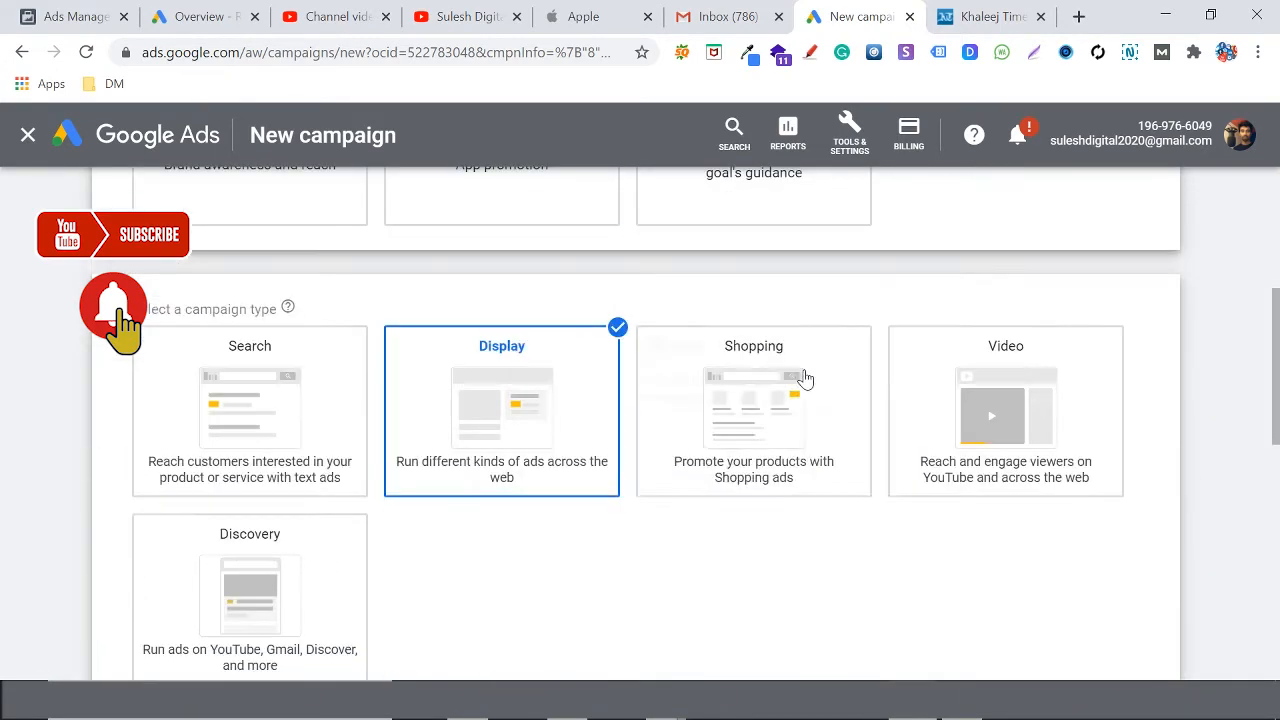
{"action": "scroll", "coordinate": [525, 400], "scroll_direction": "down", "scroll_amount": 4}
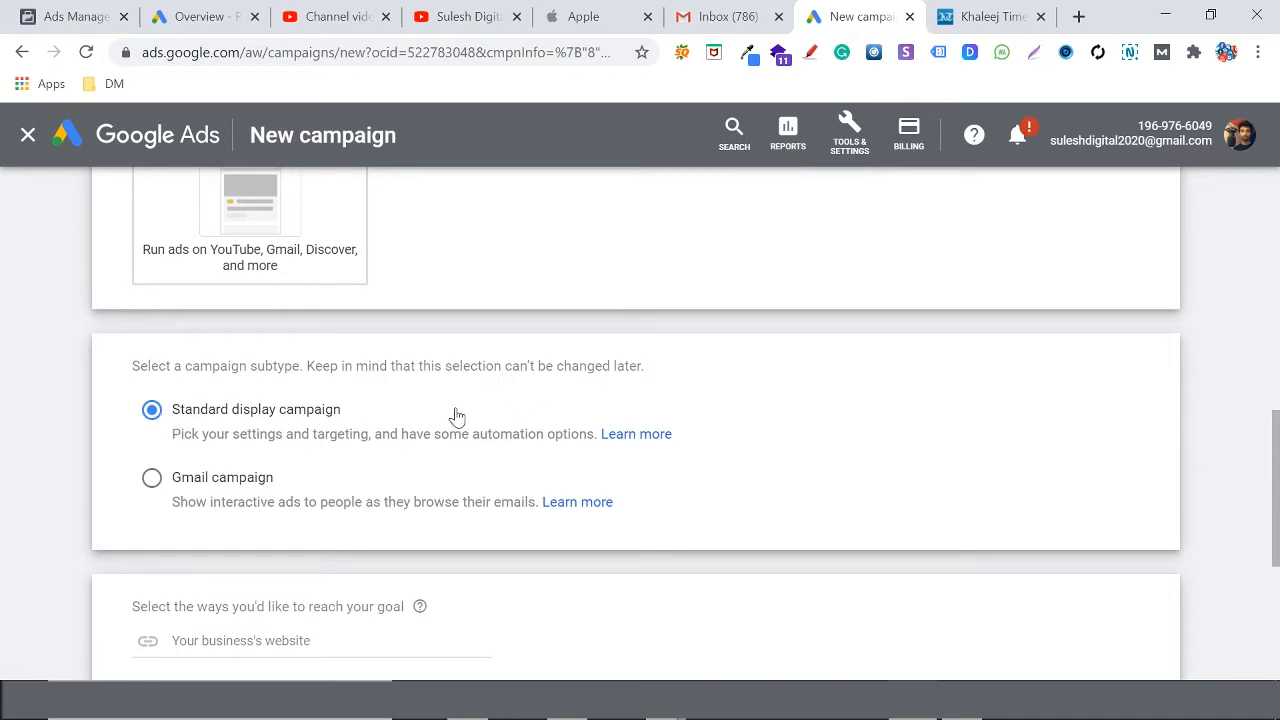
{"action": "scroll", "coordinate": [450, 415], "scroll_direction": "down", "scroll_amount": 2}
{"action": "scroll", "coordinate": [450, 415], "scroll_direction": "down", "scroll_amount": 2}
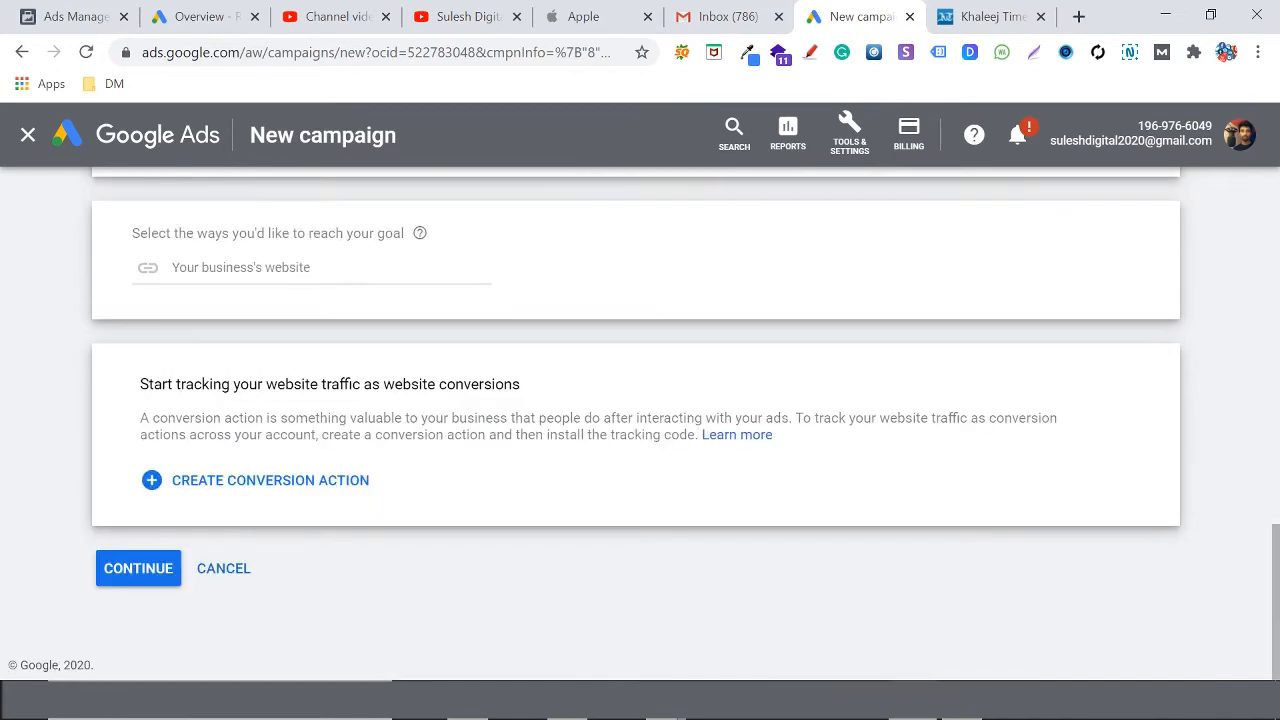
{"action": "left_click", "coordinate": [125, 568]}
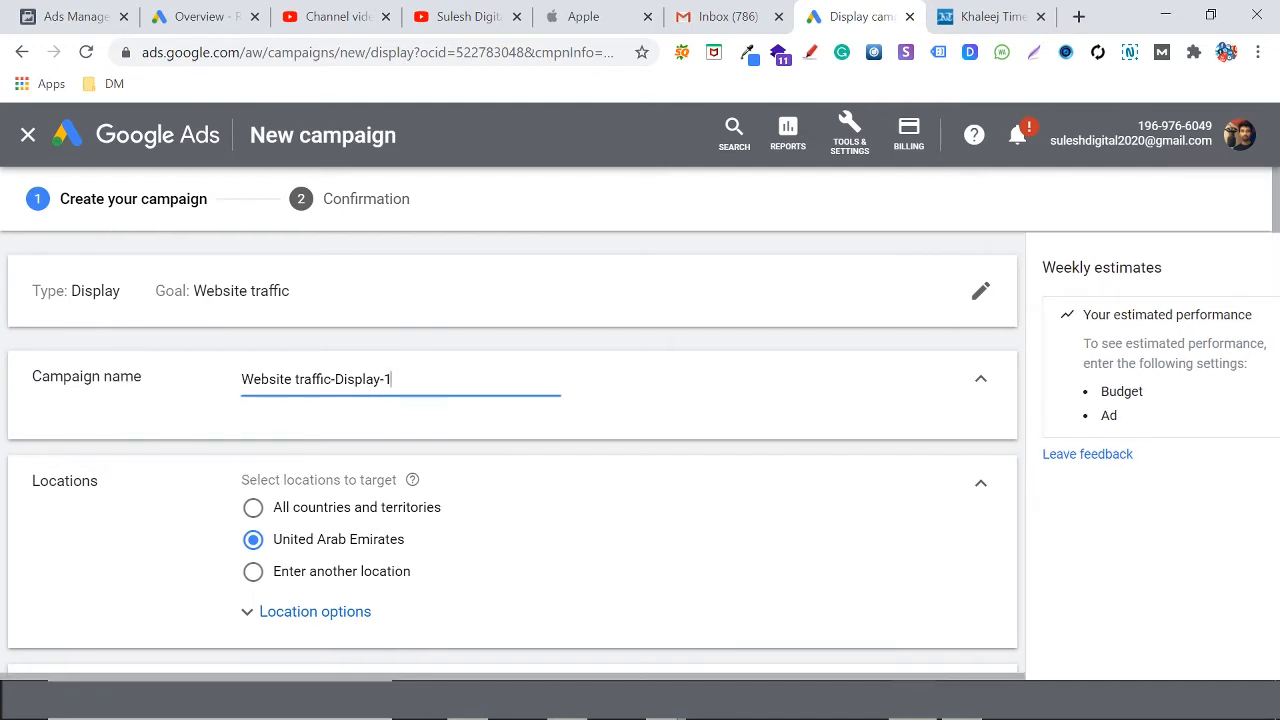
Look through the campaign settings down to the ad group section and compare it with the Ad Group level in the AutoCAD diagram
{"action": "scroll", "coordinate": [1278, 280], "scroll_direction": "down", "scroll_amount": 6}
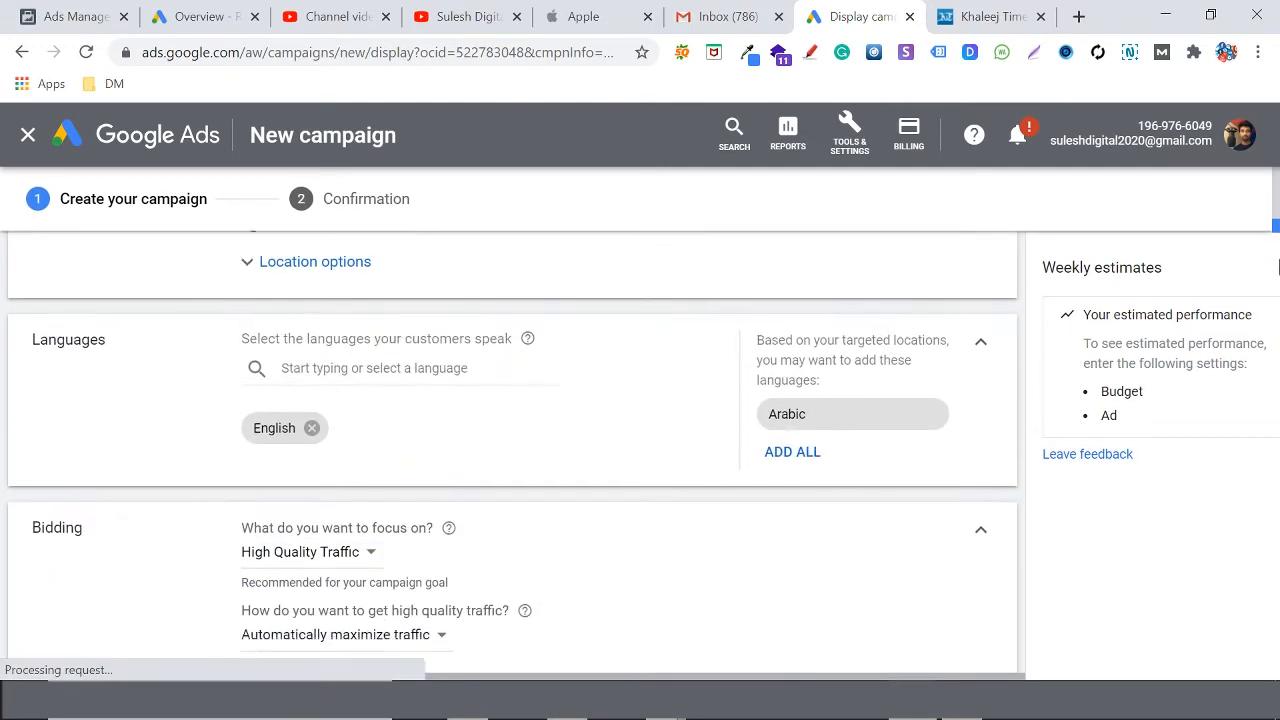
{"action": "scroll", "coordinate": [1277, 340], "scroll_direction": "down", "scroll_amount": 5}
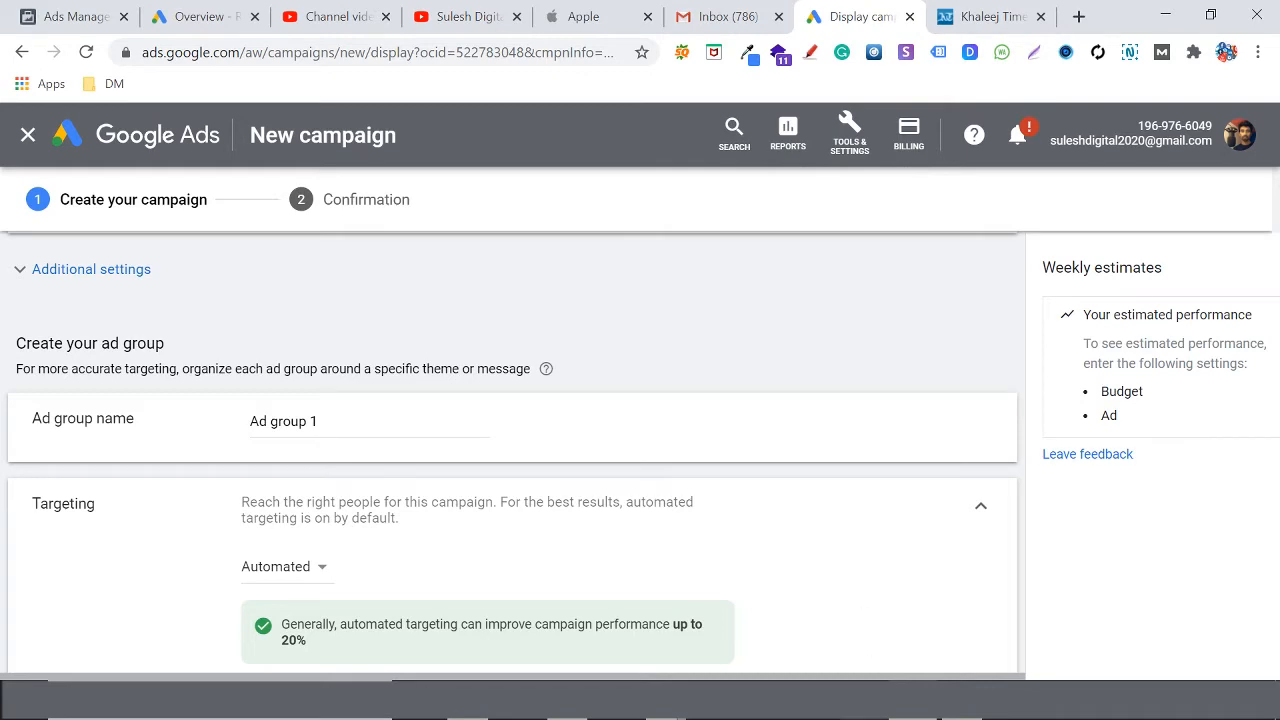
{"action": "left_click", "coordinate": [739, 630]}
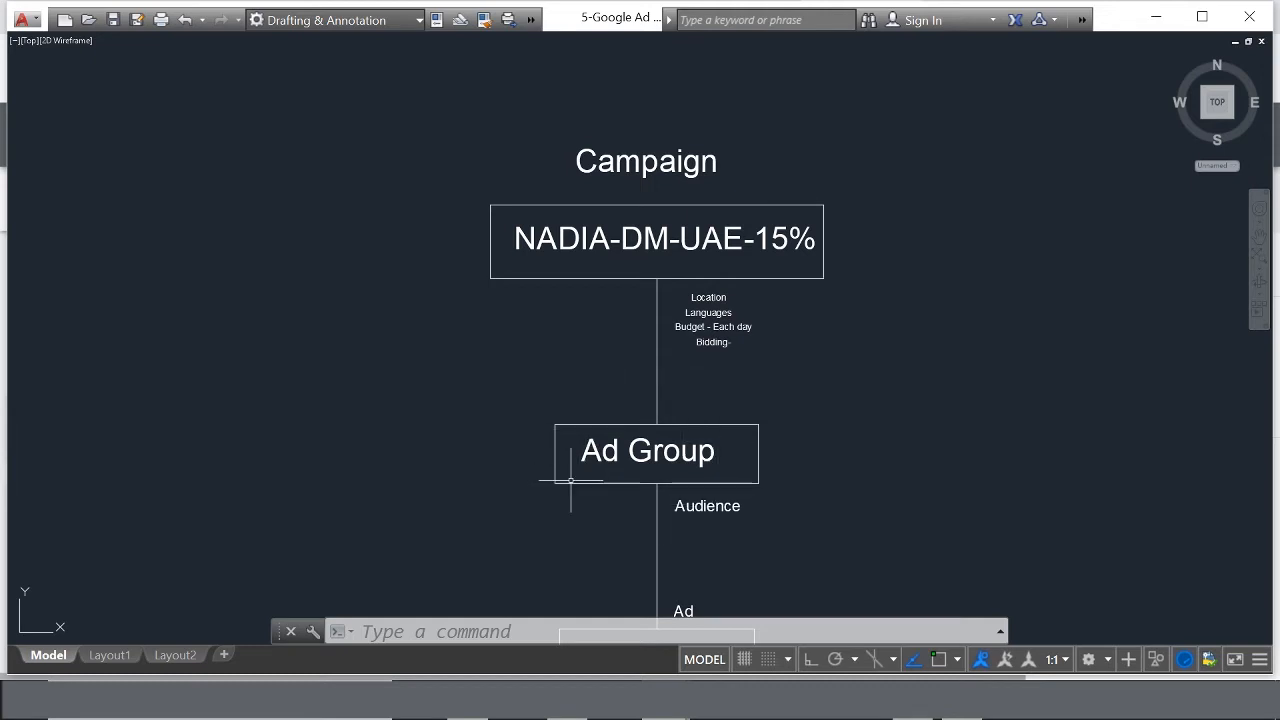
{"action": "left_click", "coordinate": [1155, 17]}
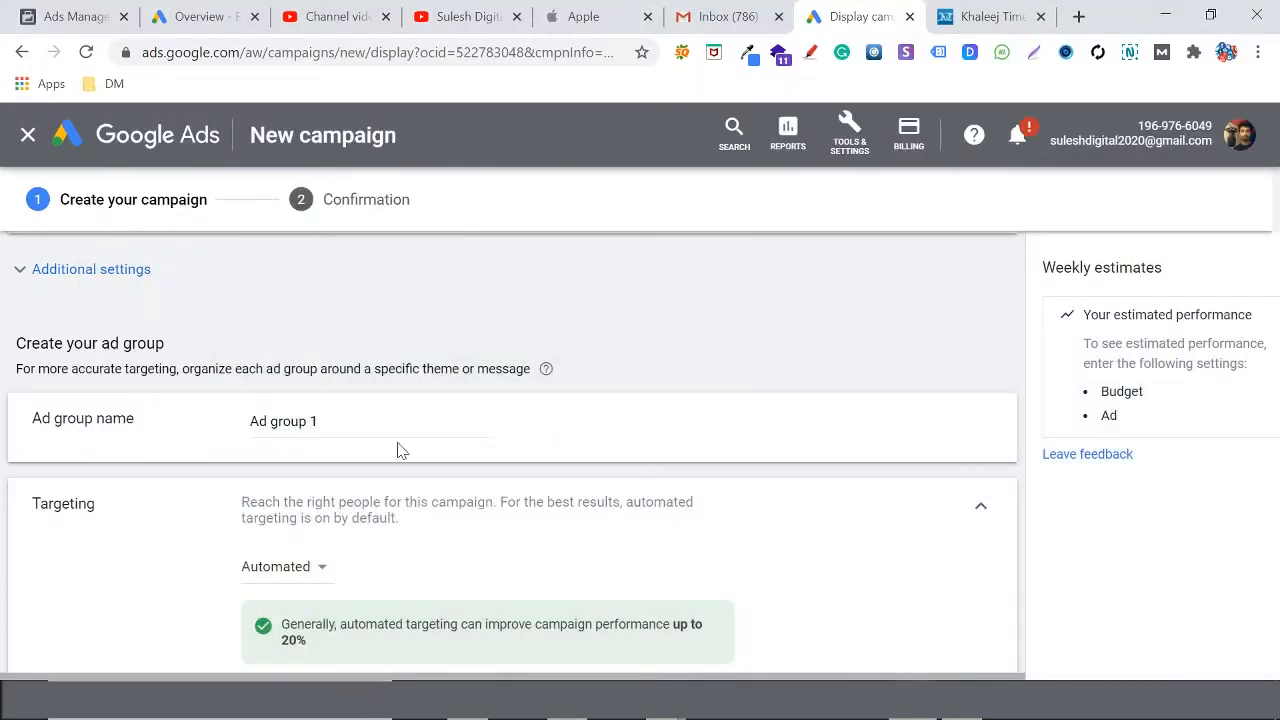
Look through the ad creation section below the ad group and compare it with the Ad level in the AutoCAD diagram
{"action": "scroll", "coordinate": [1124, 416], "scroll_direction": "down", "scroll_amount": 4}
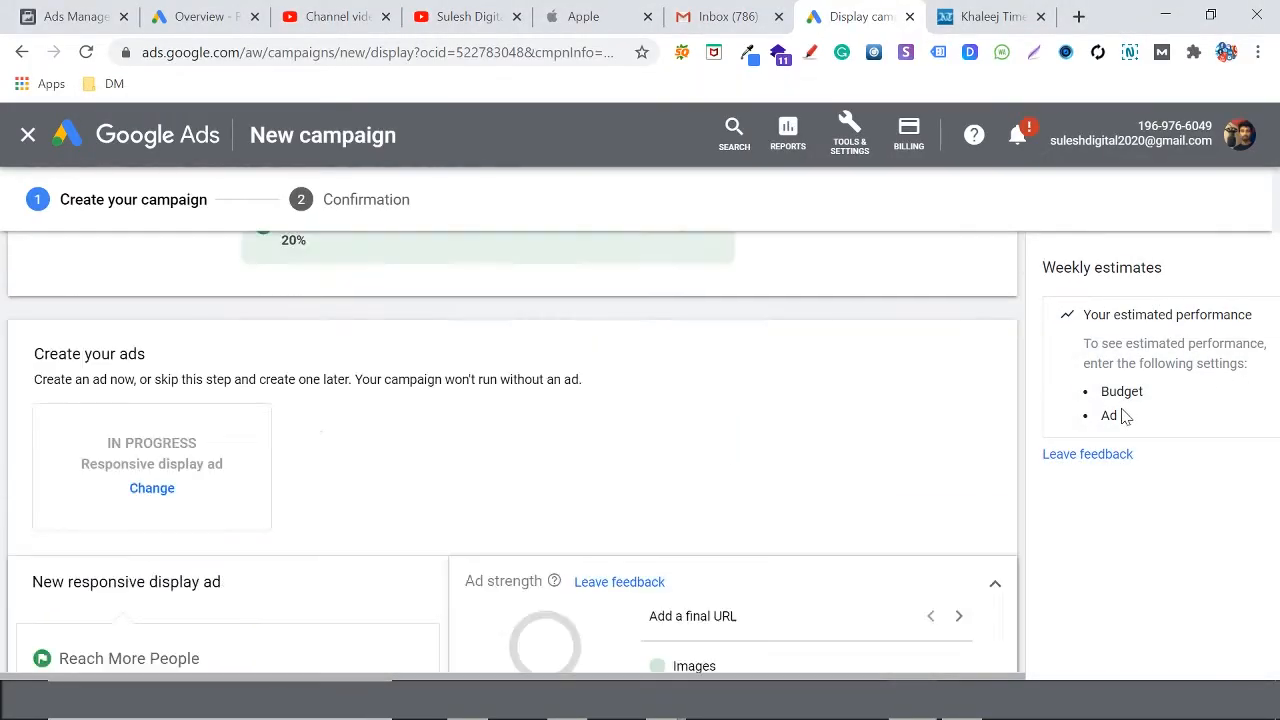
{"action": "scroll", "coordinate": [1080, 414], "scroll_direction": "down", "scroll_amount": 2}
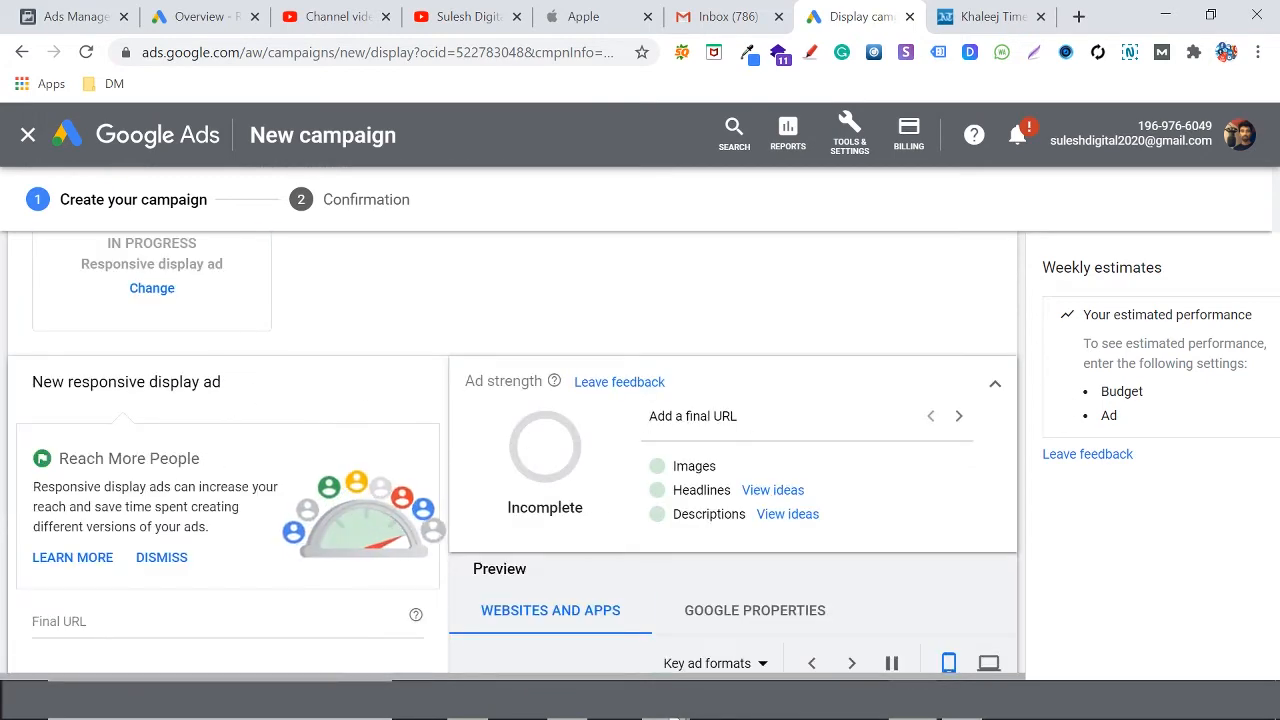
{"action": "mouse_move", "coordinate": [650, 627]}
{"action": "left_click", "coordinate": [735, 629]}
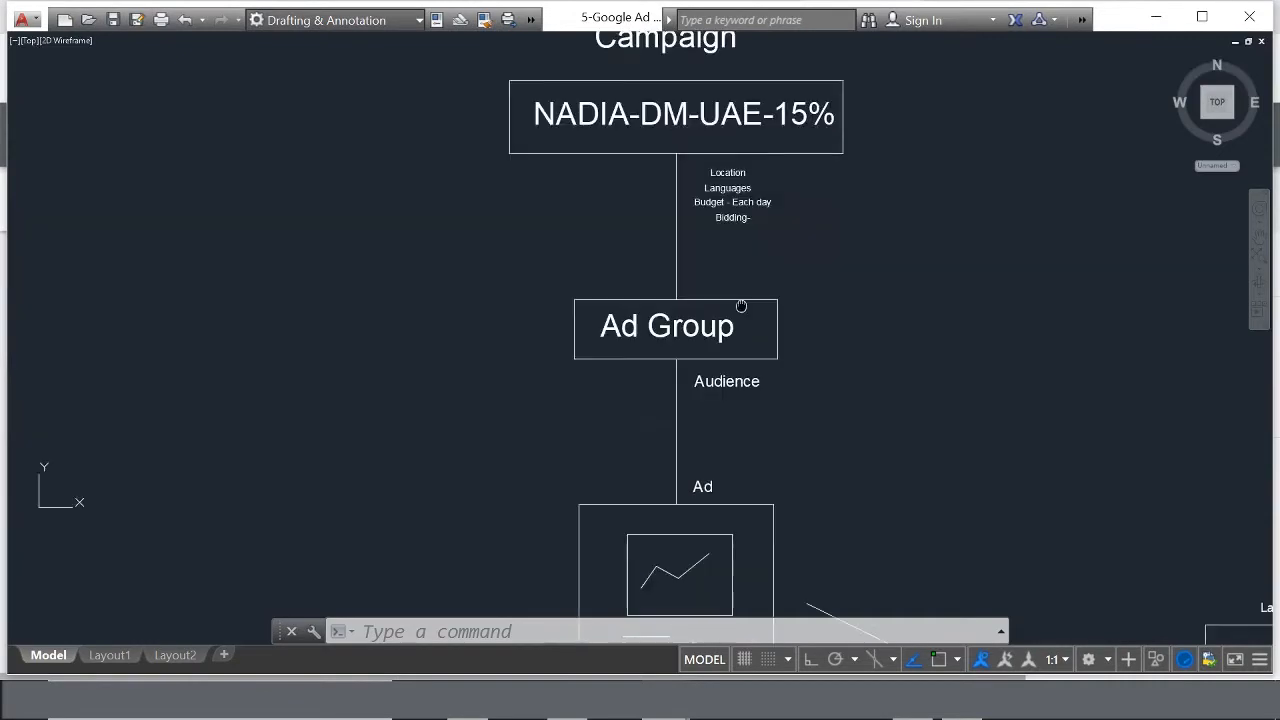
{"action": "left_click", "coordinate": [1155, 16]}
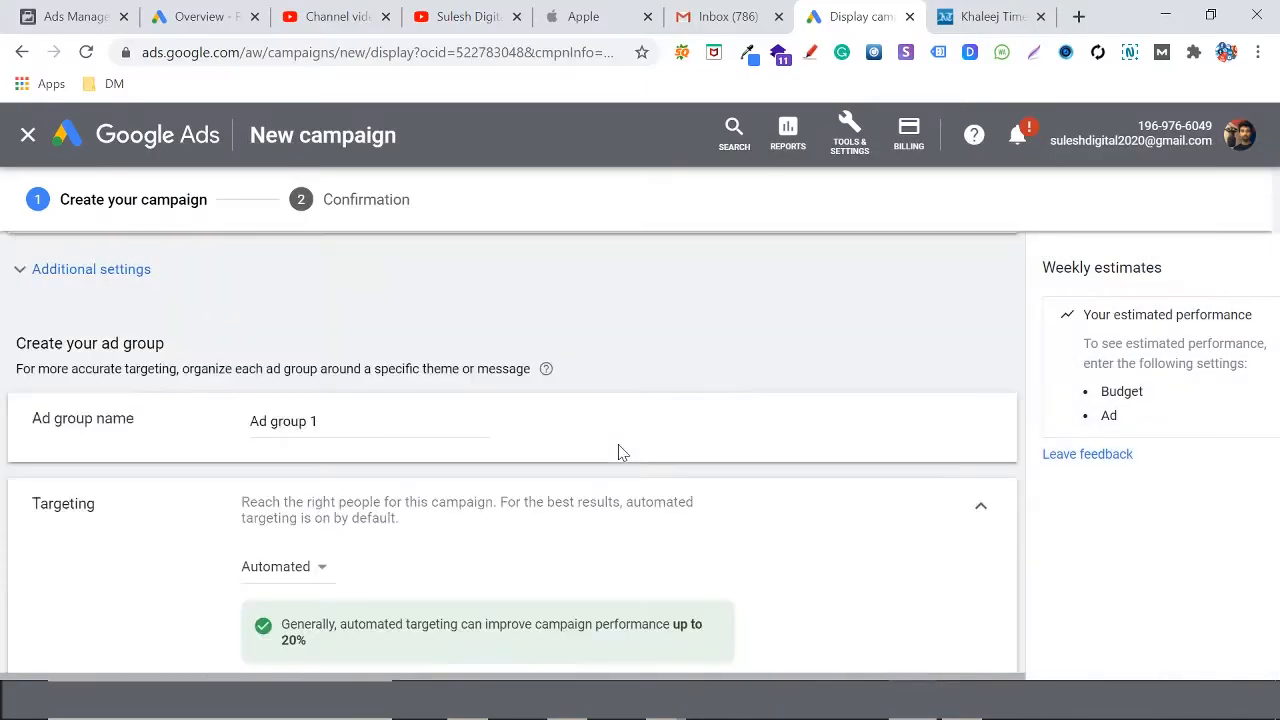
Return to the campaign settings and examine the campaign name without changing it
{"action": "scroll", "coordinate": [618, 444], "scroll_direction": "up", "scroll_amount": 5}
{"action": "scroll", "coordinate": [618, 453], "scroll_direction": "up", "scroll_amount": 5}
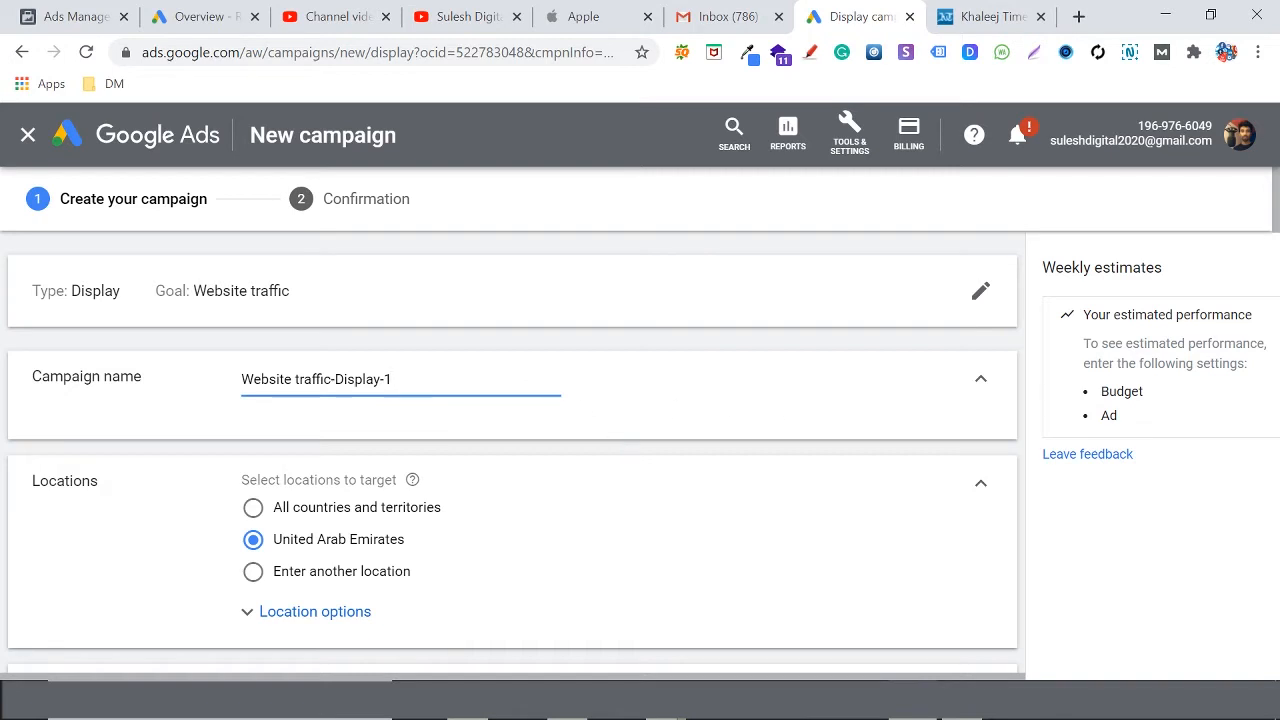
{"action": "key", "text": "ctrl+a"}
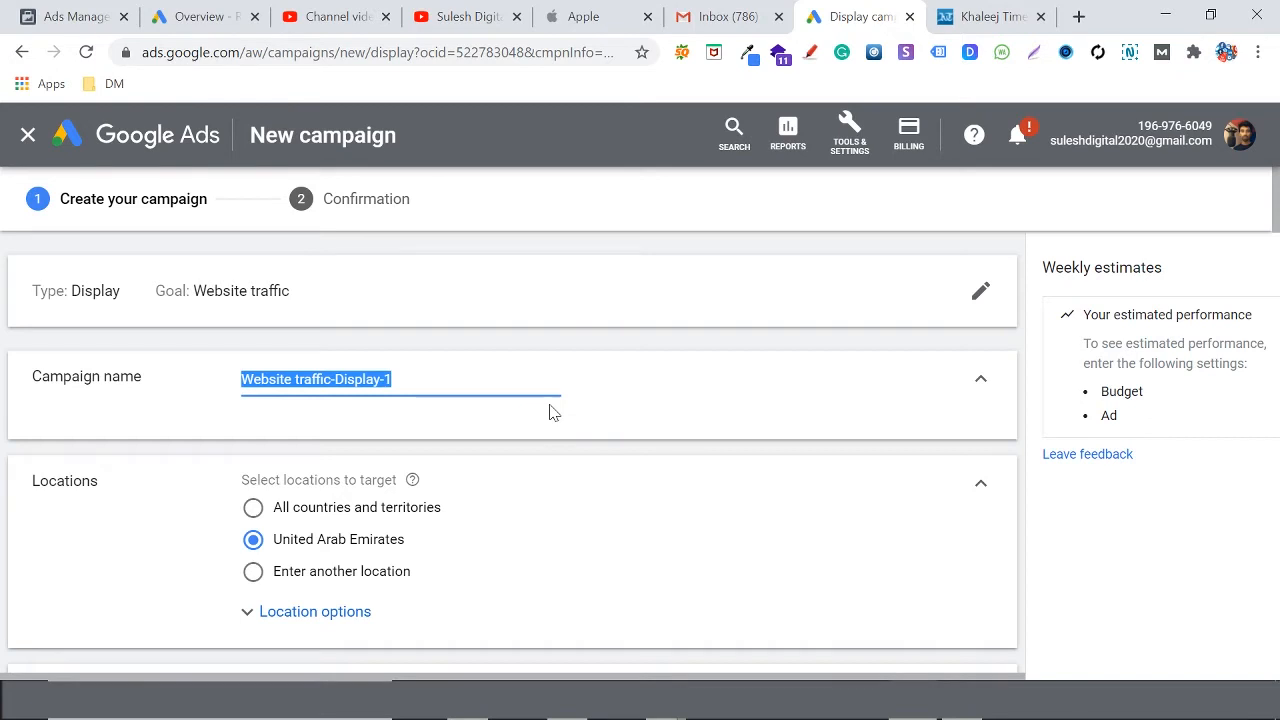
{"action": "left_click", "coordinate": [396, 380]}
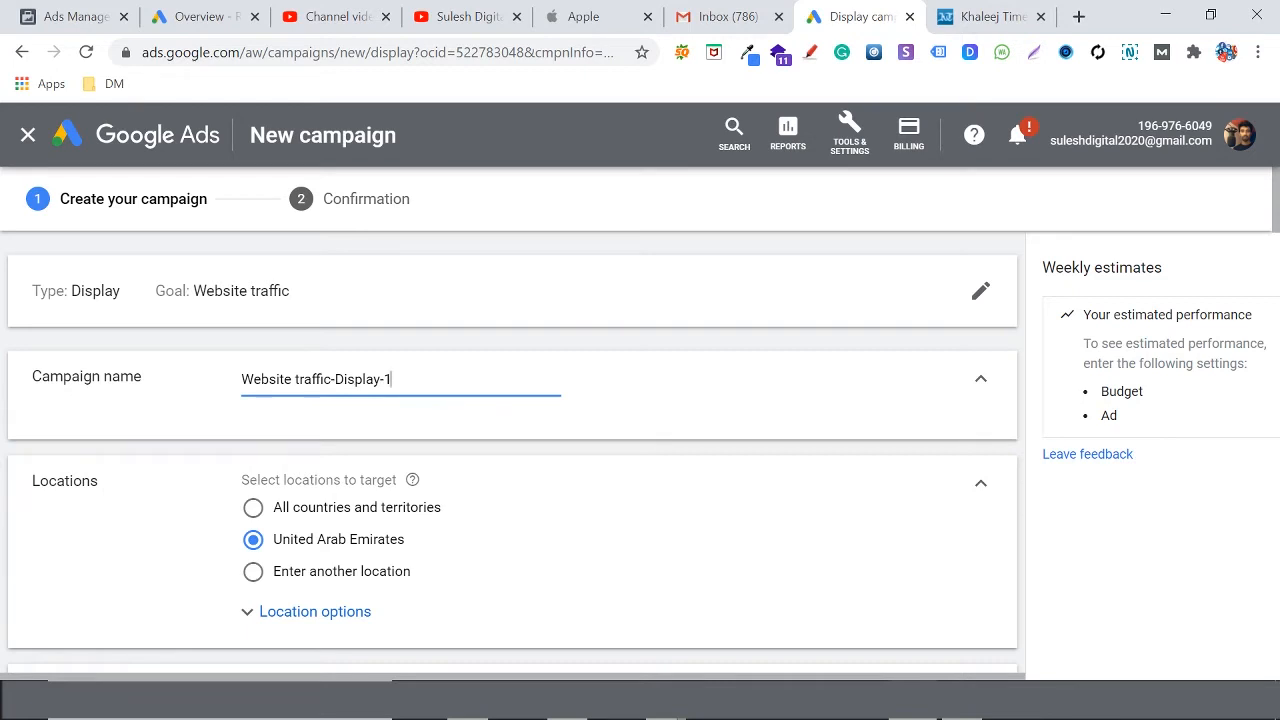
{"action": "key", "text": "ctrl+a"}
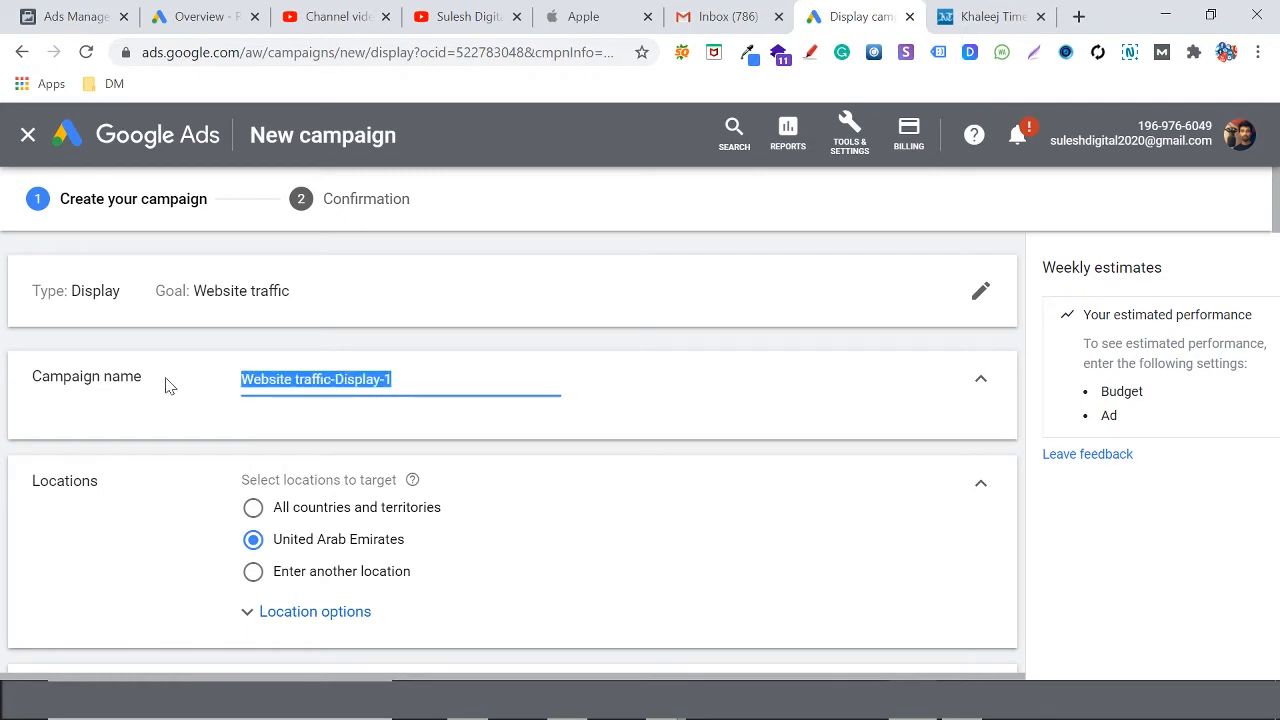
{"action": "left_click", "coordinate": [416, 364]}
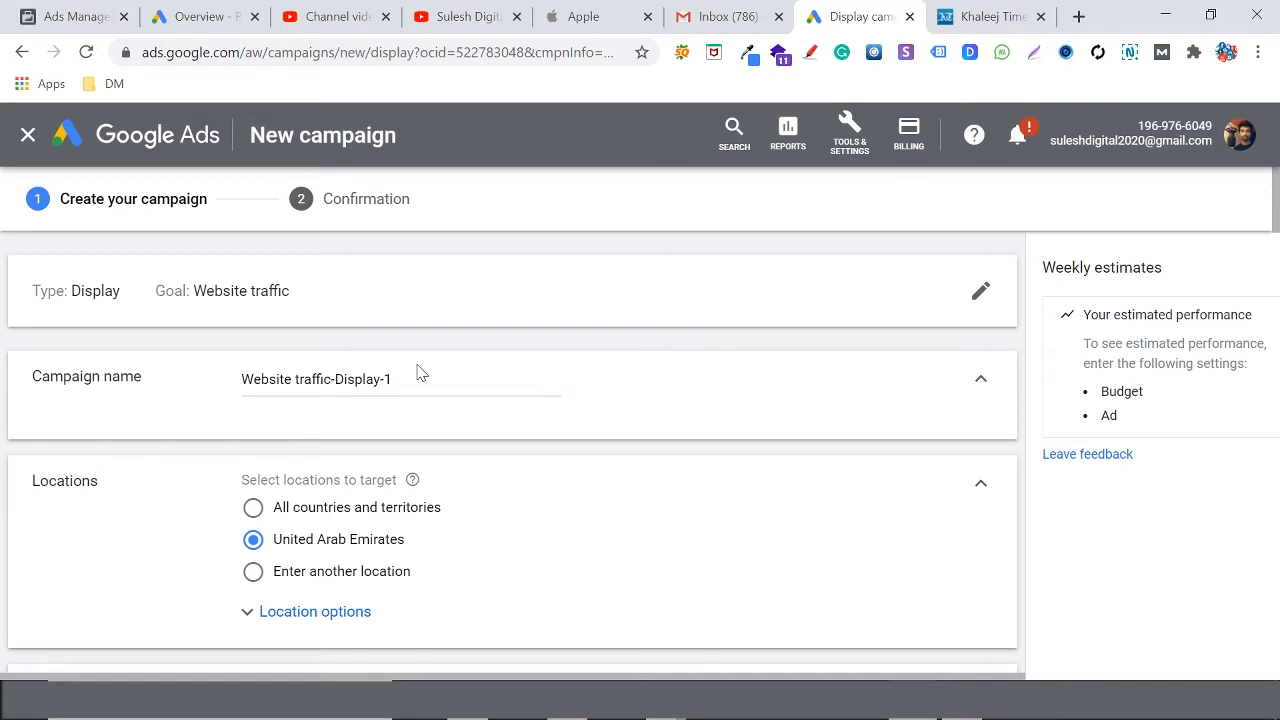
{"action": "left_click_drag", "start_coordinate": [420, 378], "coordinate": [240, 379]}
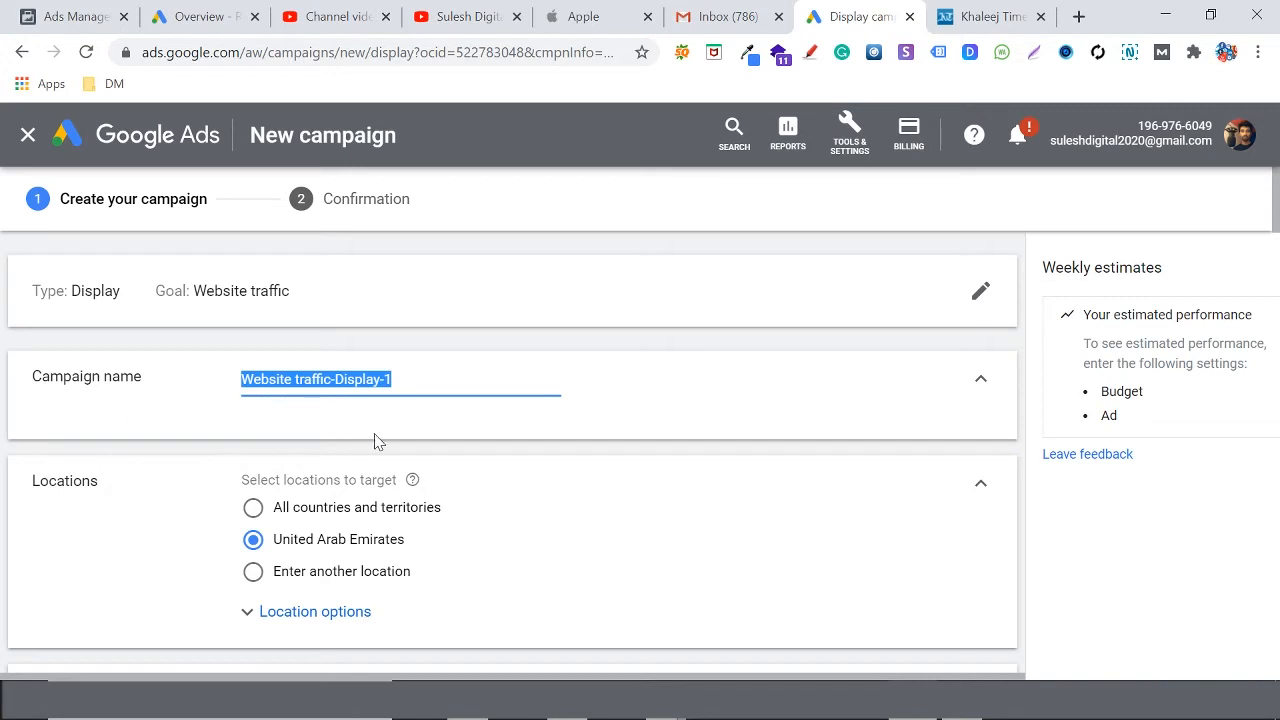
{"action": "left_click", "coordinate": [357, 406]}
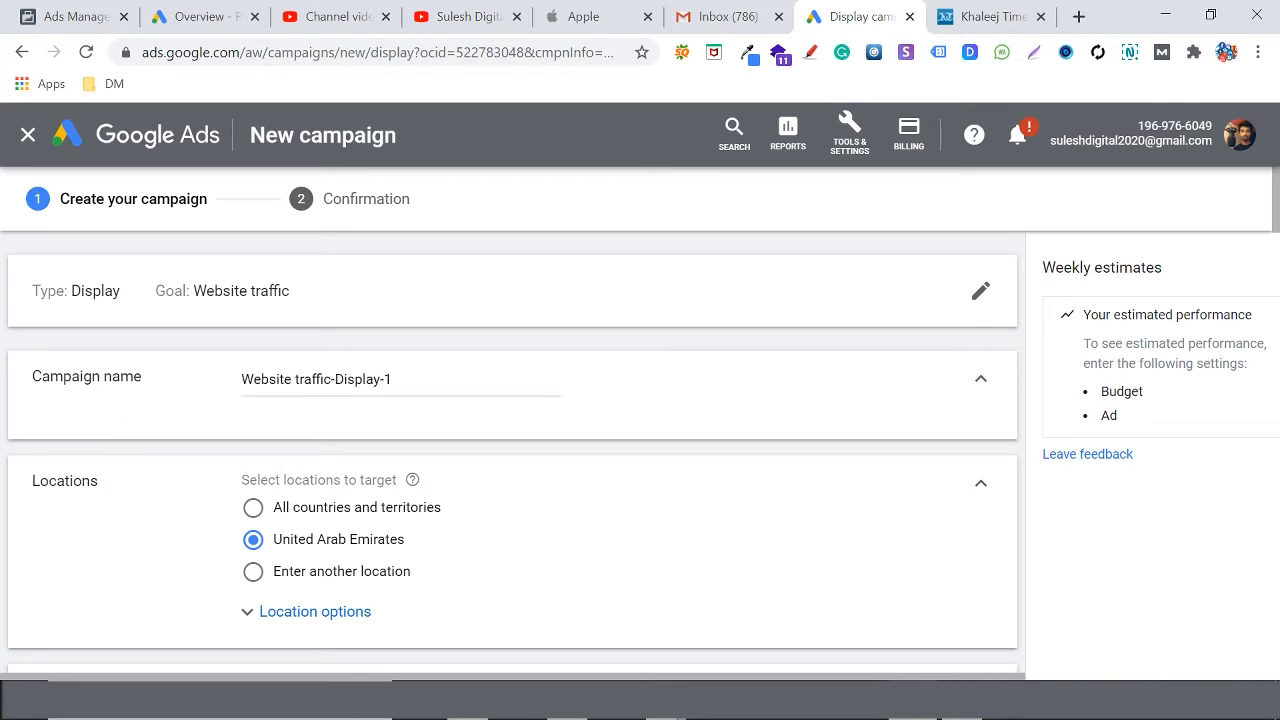
{"action": "left_click_drag", "start_coordinate": [396, 380], "coordinate": [231, 387]}
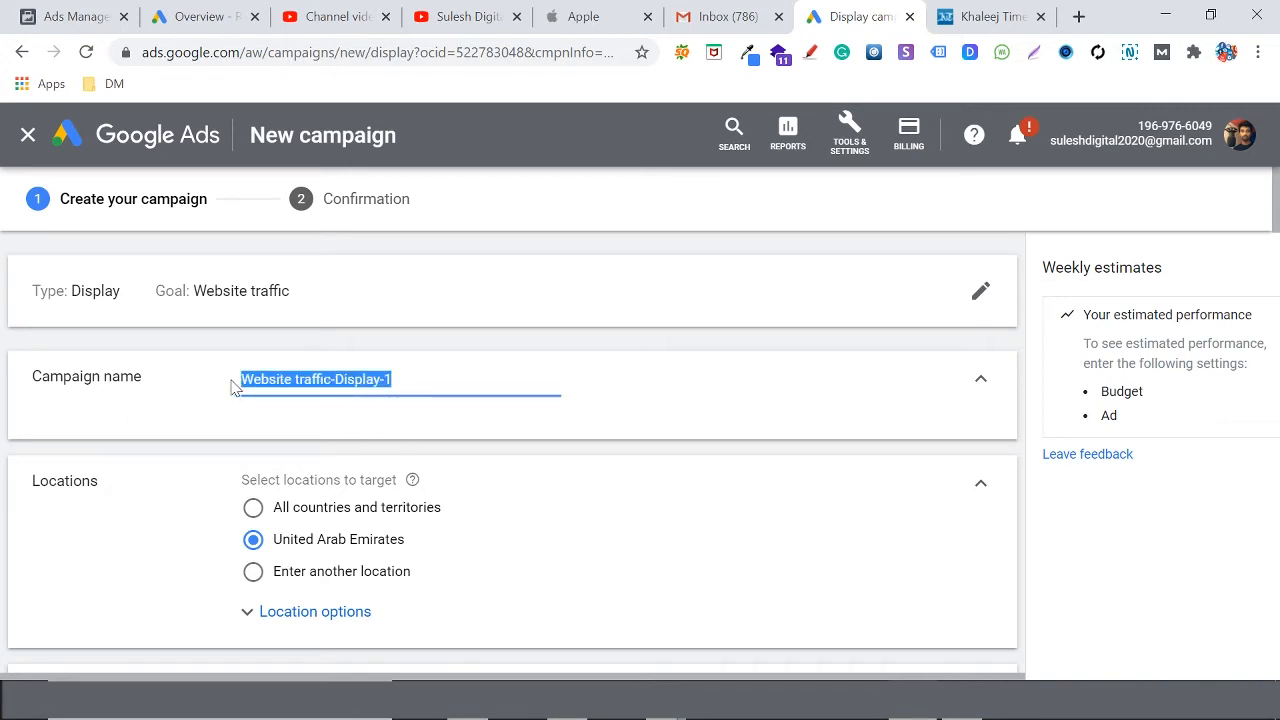
Target all countries and territories, and check the collapsed summary of the Locations section before expanding it again
{"action": "scroll", "coordinate": [1274, 237], "scroll_direction": "down", "scroll_amount": 2}
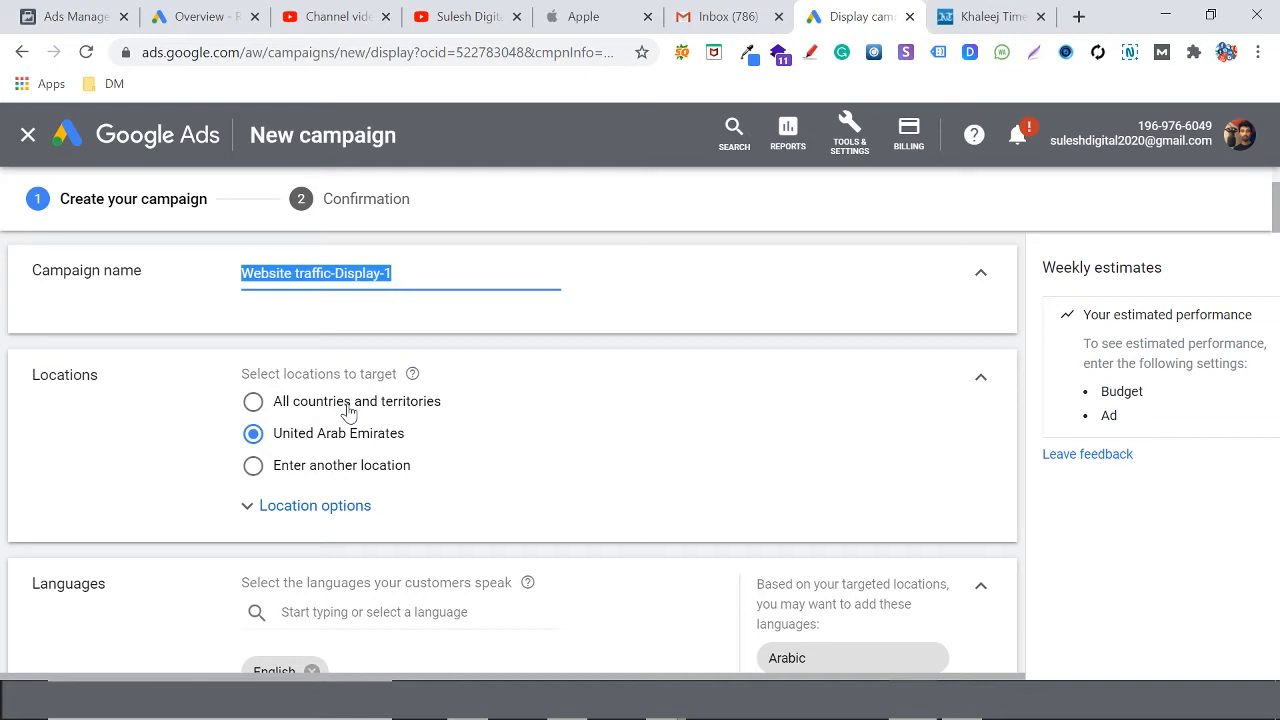
{"action": "left_click", "coordinate": [256, 404]}
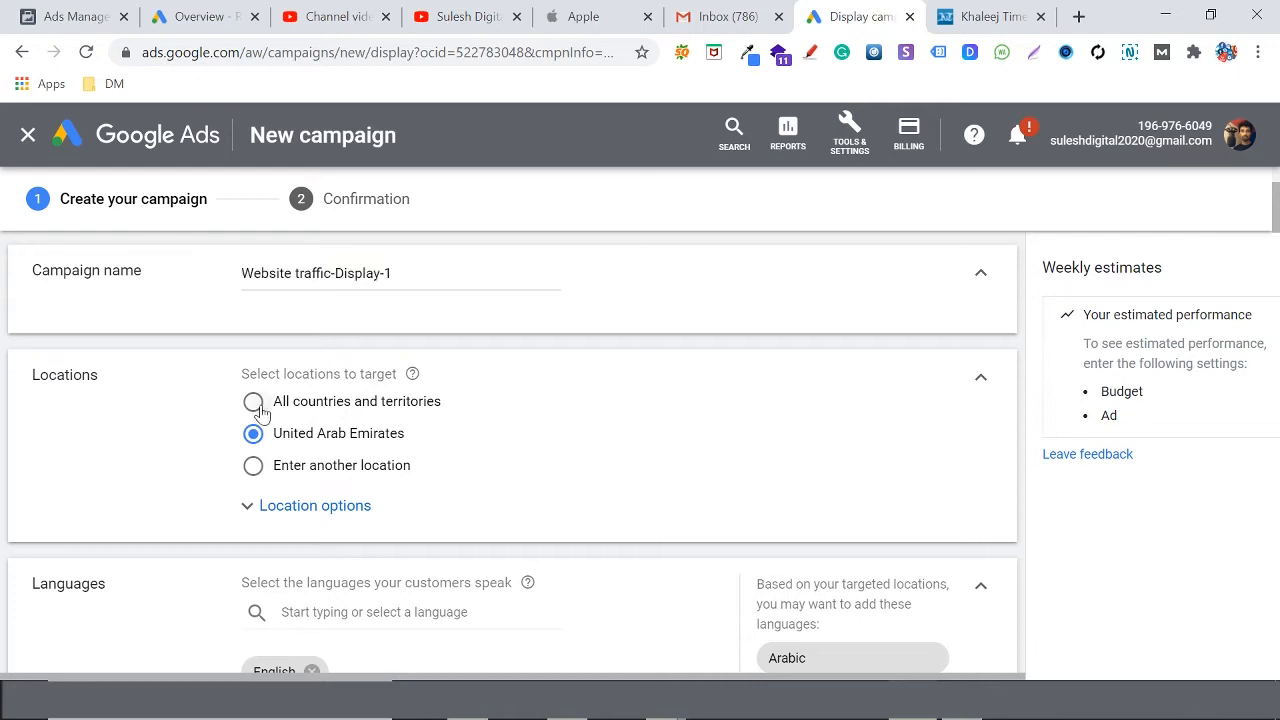
{"action": "left_click_drag", "start_coordinate": [270, 403], "coordinate": [491, 411]}
{"action": "left_click", "coordinate": [491, 411]}
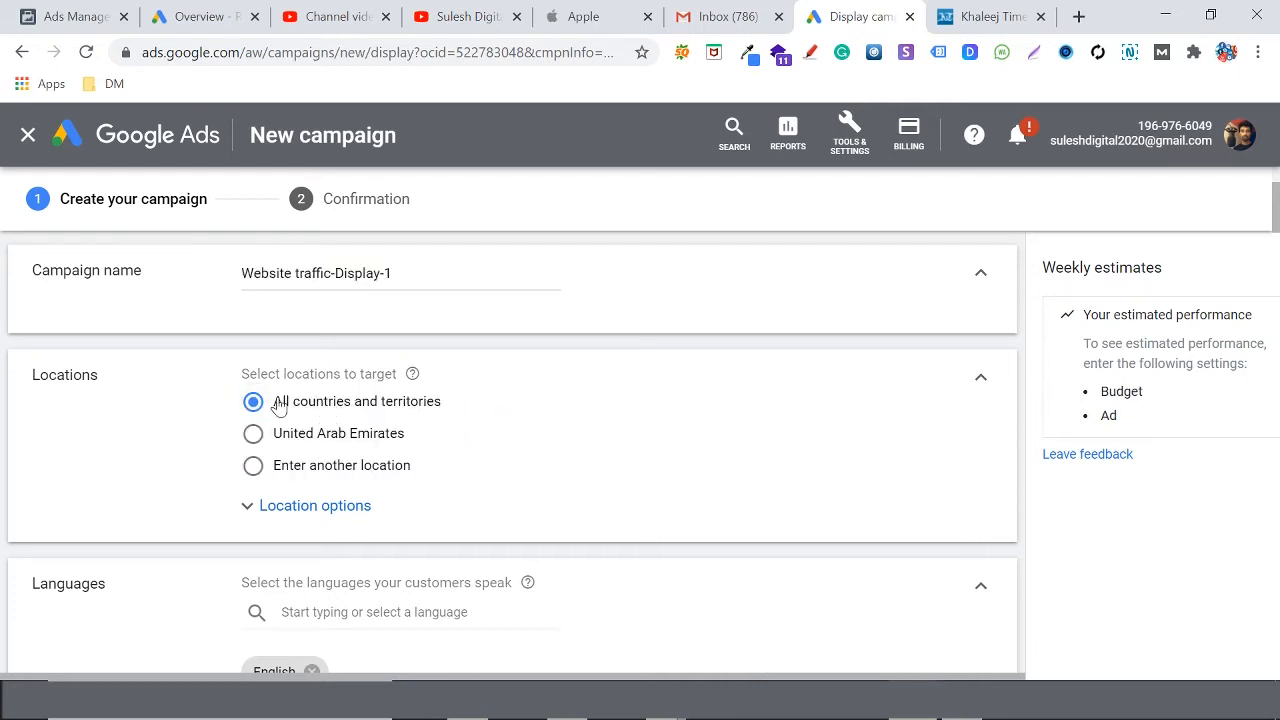
{"action": "left_click", "coordinate": [983, 380]}
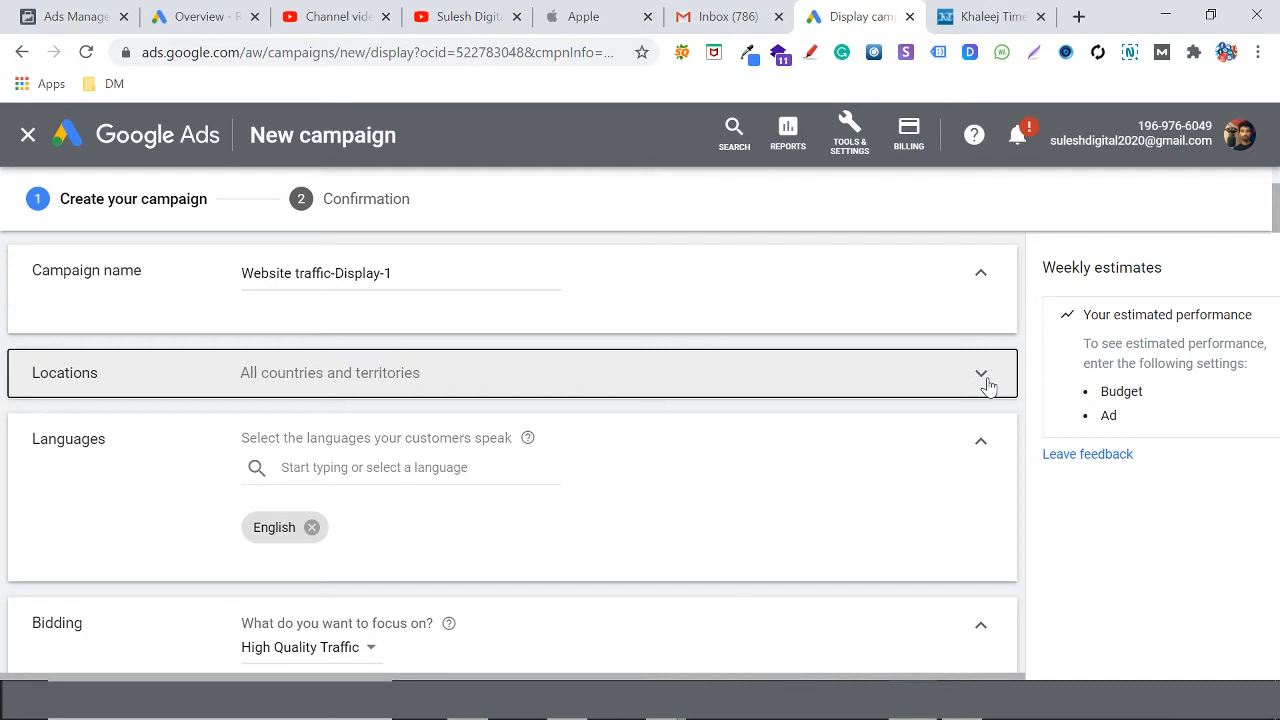
{"action": "left_click", "coordinate": [985, 382]}
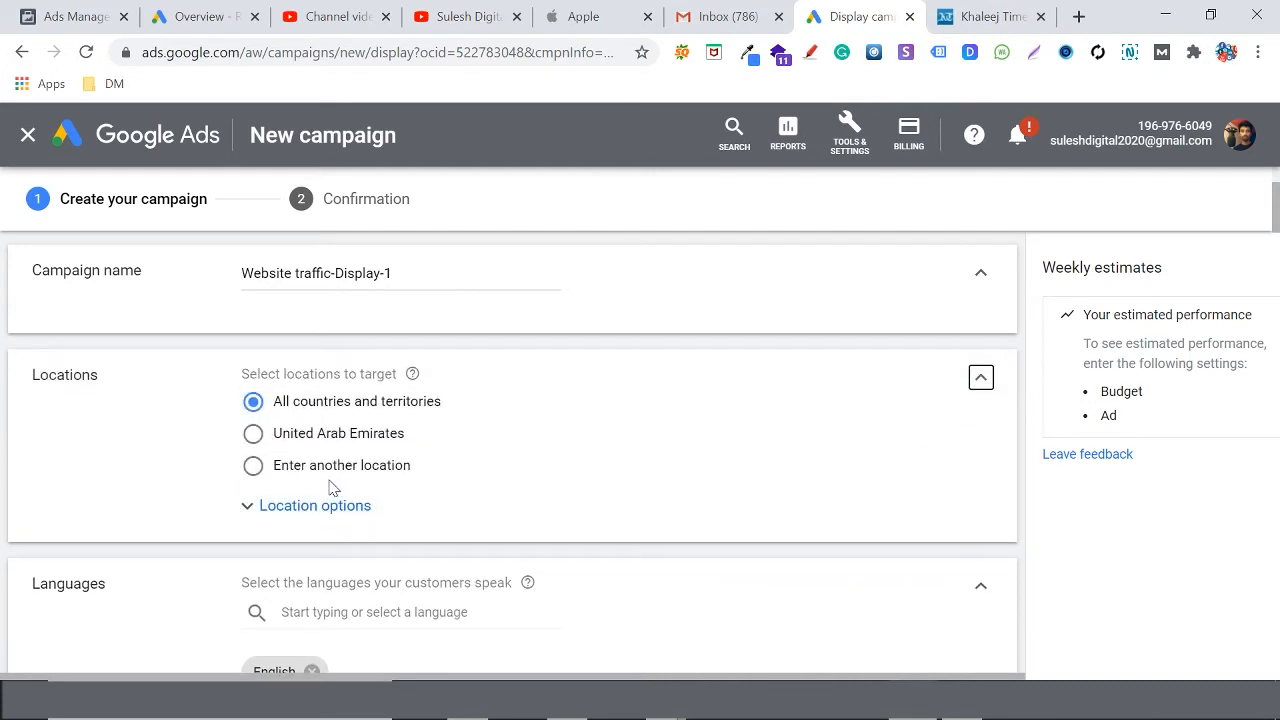
Switch location targeting to Enter another location and add the United Arab Emirates as a targeted country
{"action": "left_click", "coordinate": [253, 472]}
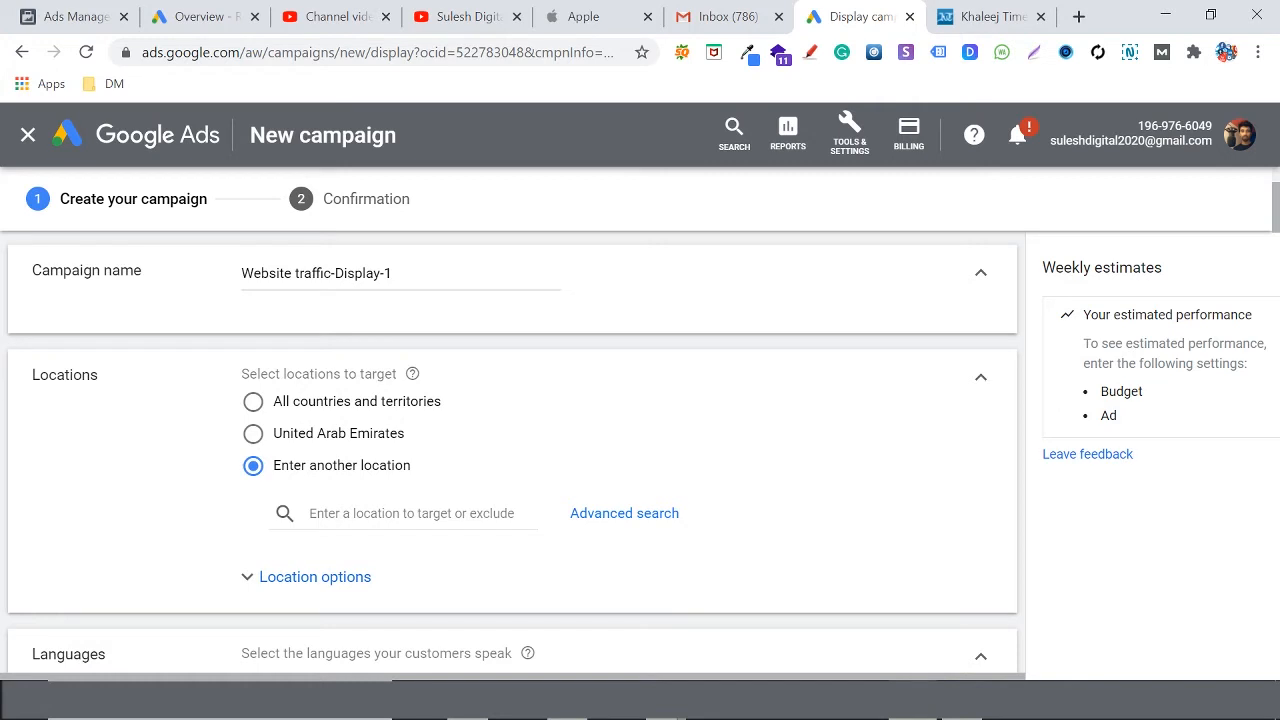
{"action": "left_click", "coordinate": [411, 513]}
{"action": "type", "text": "uni"}
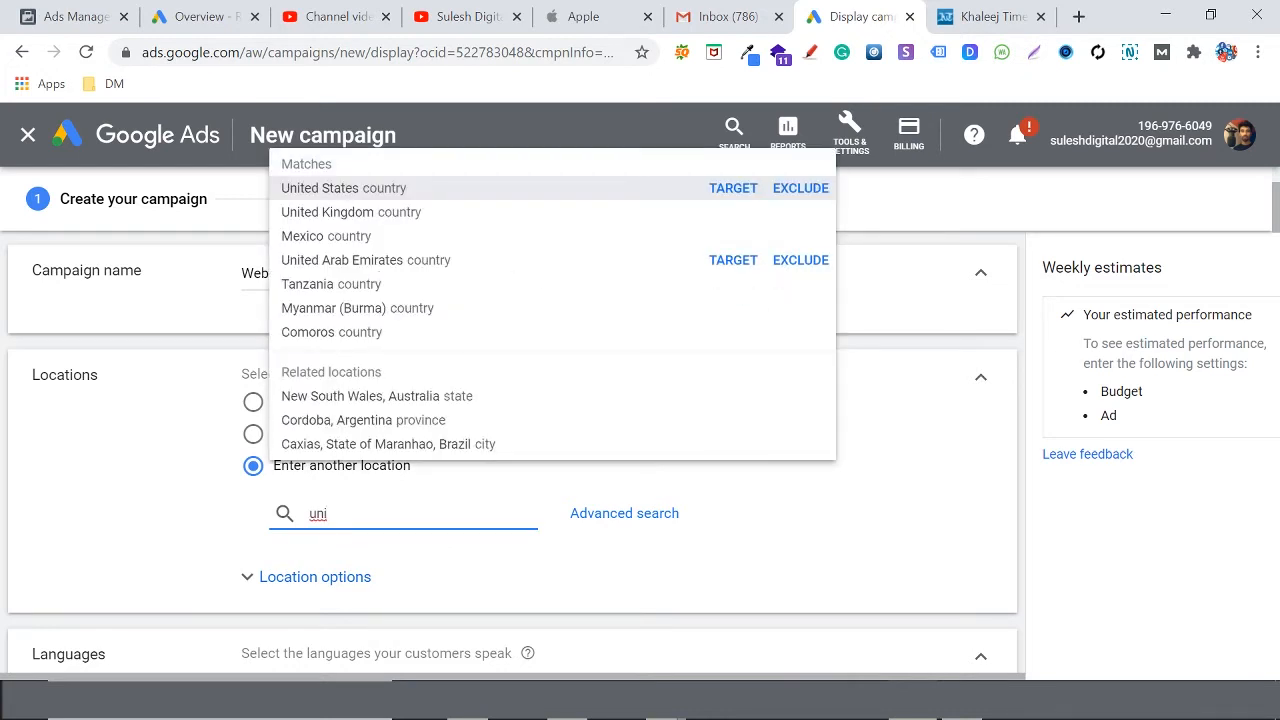
{"action": "left_click", "coordinate": [733, 260]}
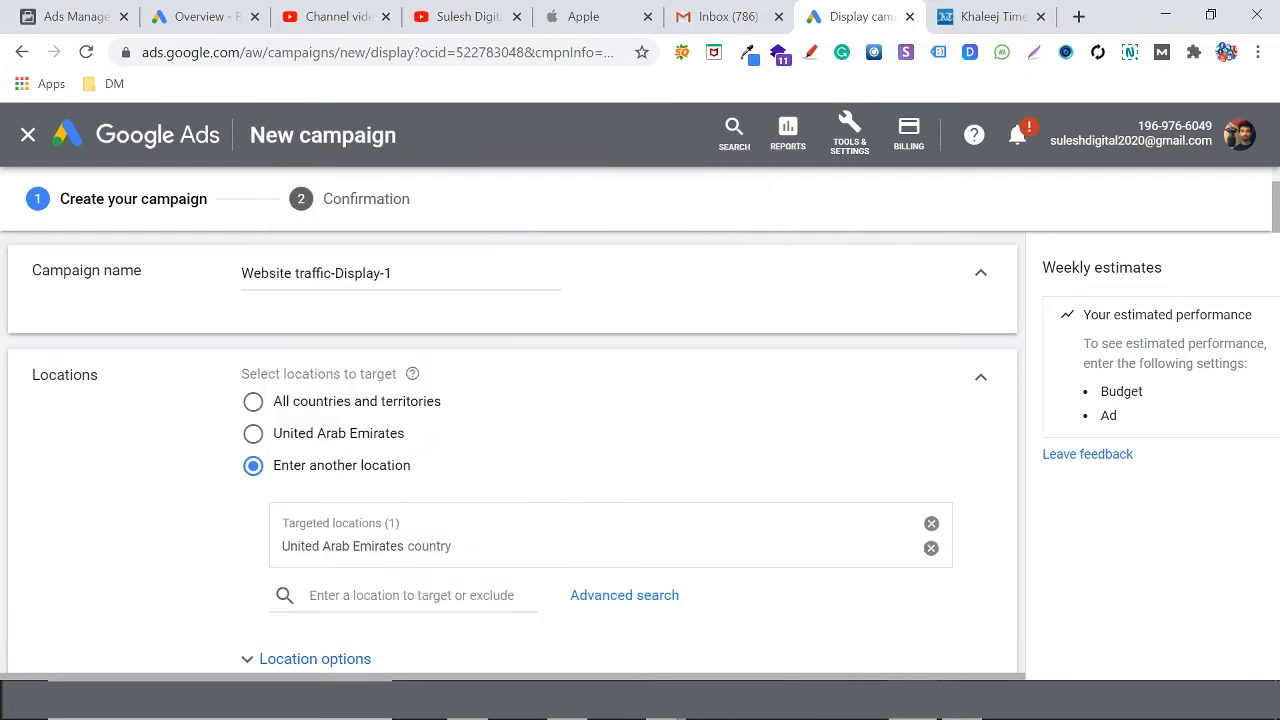
Exclude the city of Sharjah, United Arab Emirates, and compare the targeted and excluded locations
{"action": "scroll", "coordinate": [553, 525], "scroll_direction": "down", "scroll_amount": 1}
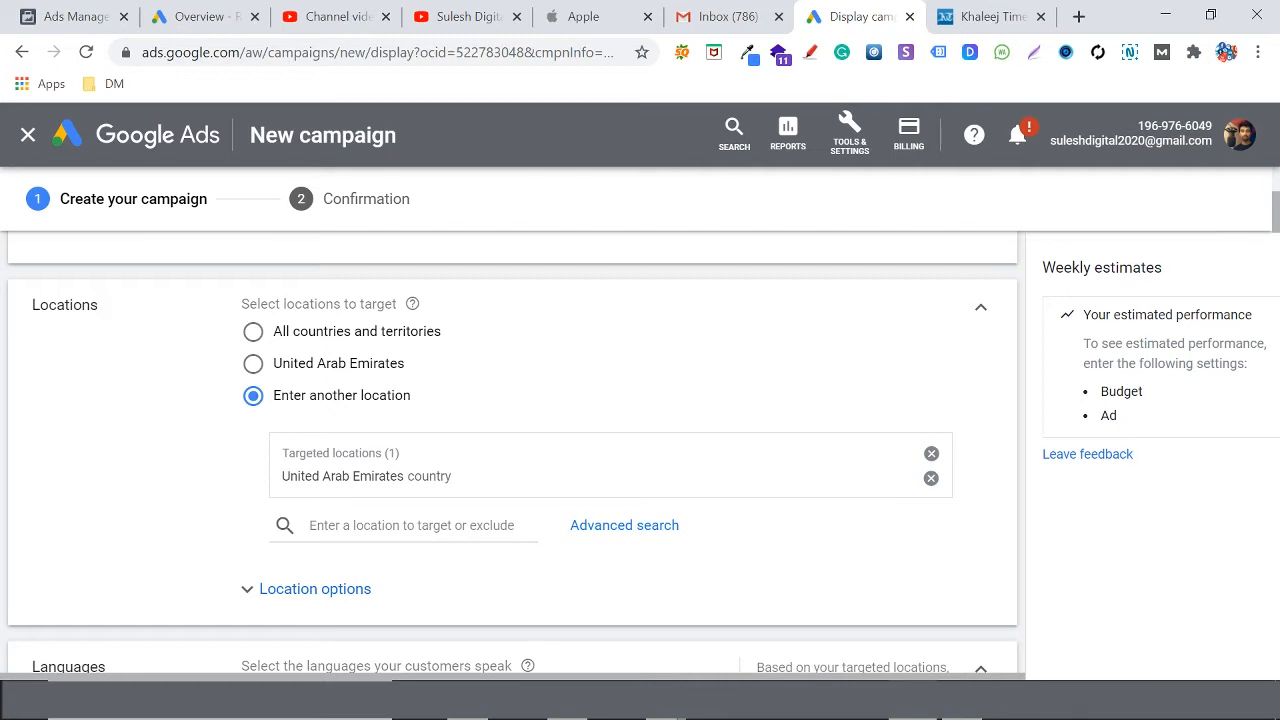
{"action": "left_click", "coordinate": [440, 526]}
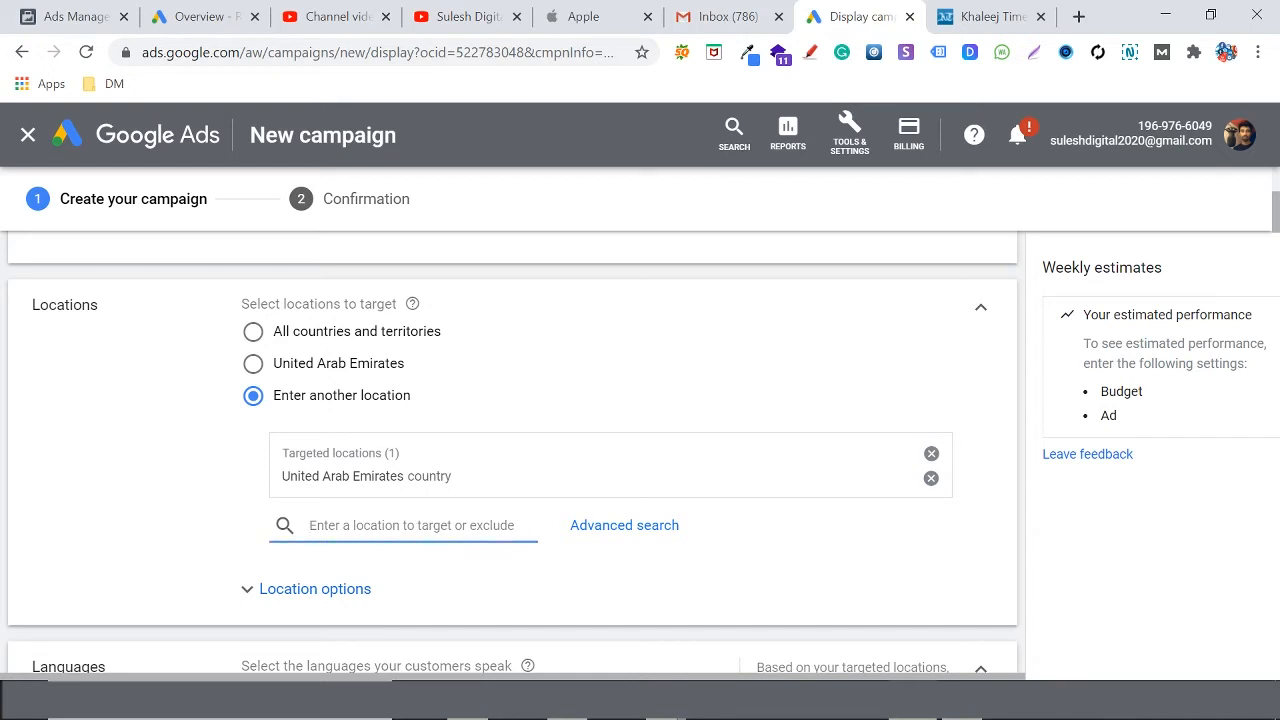
{"action": "type", "text": "sha"}
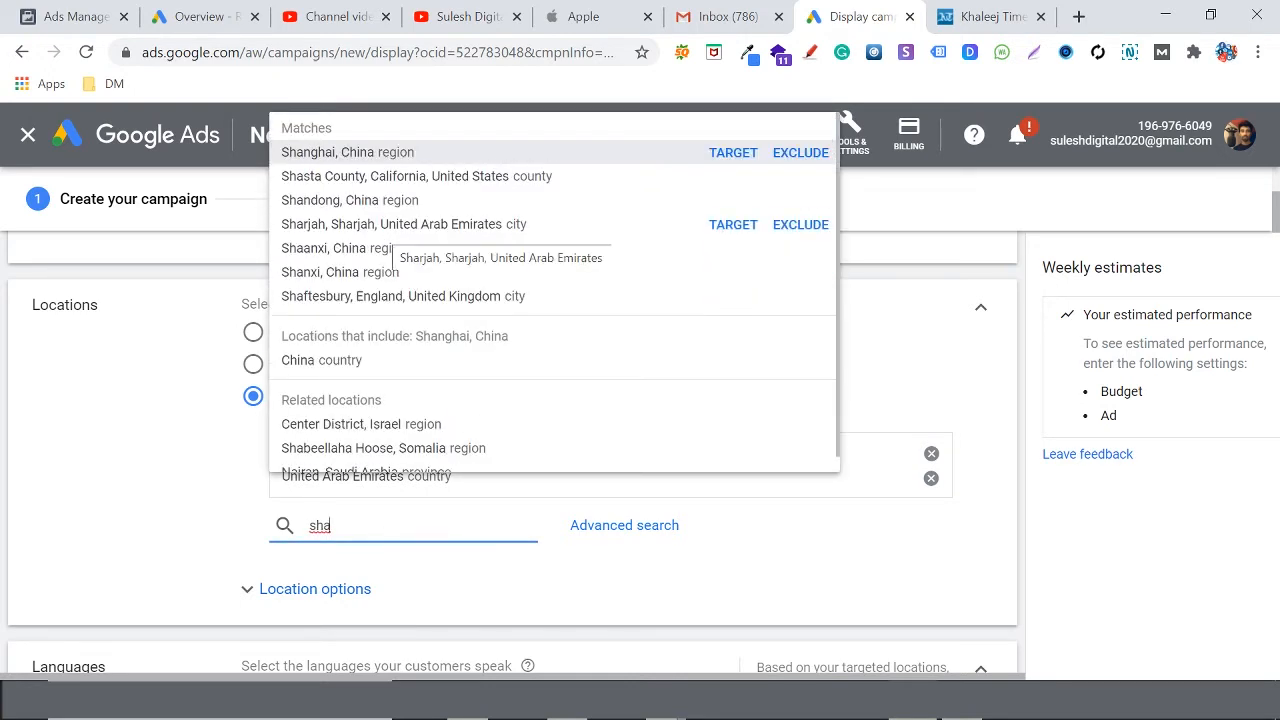
{"action": "left_click", "coordinate": [799, 226]}
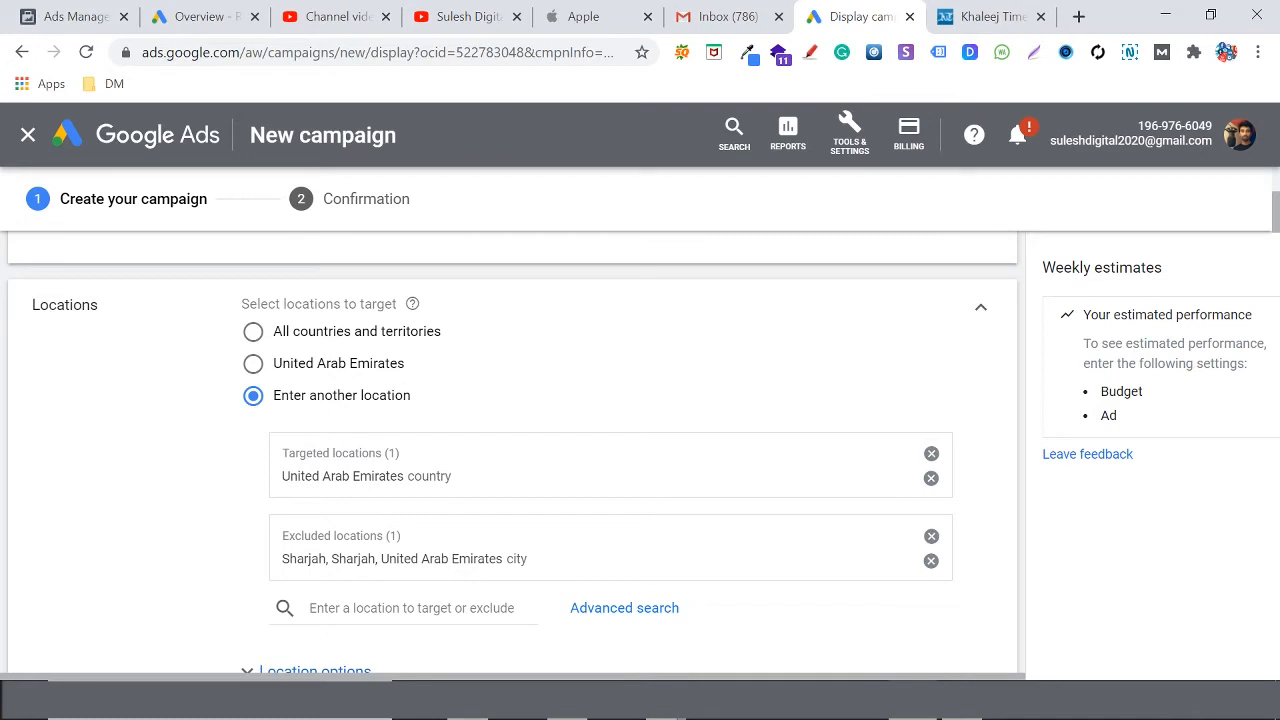
{"action": "left_click_drag", "start_coordinate": [281, 476], "coordinate": [502, 484]}
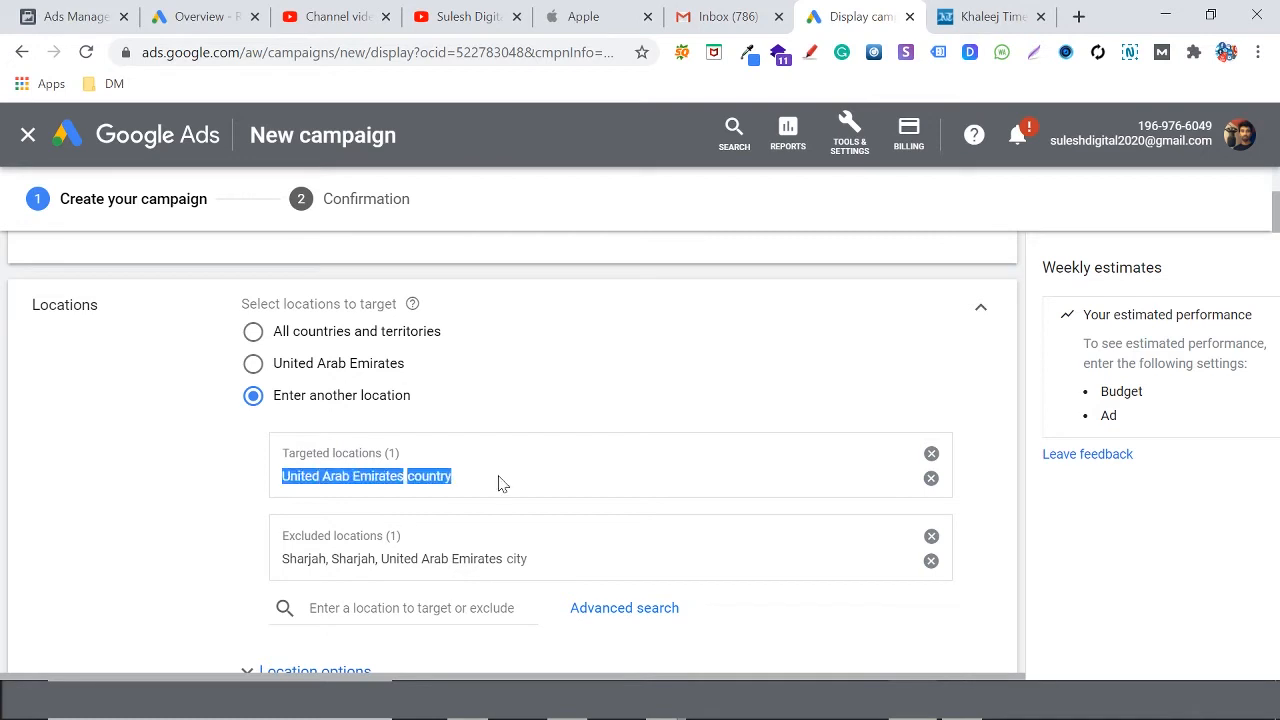
{"action": "left_click", "coordinate": [502, 484]}
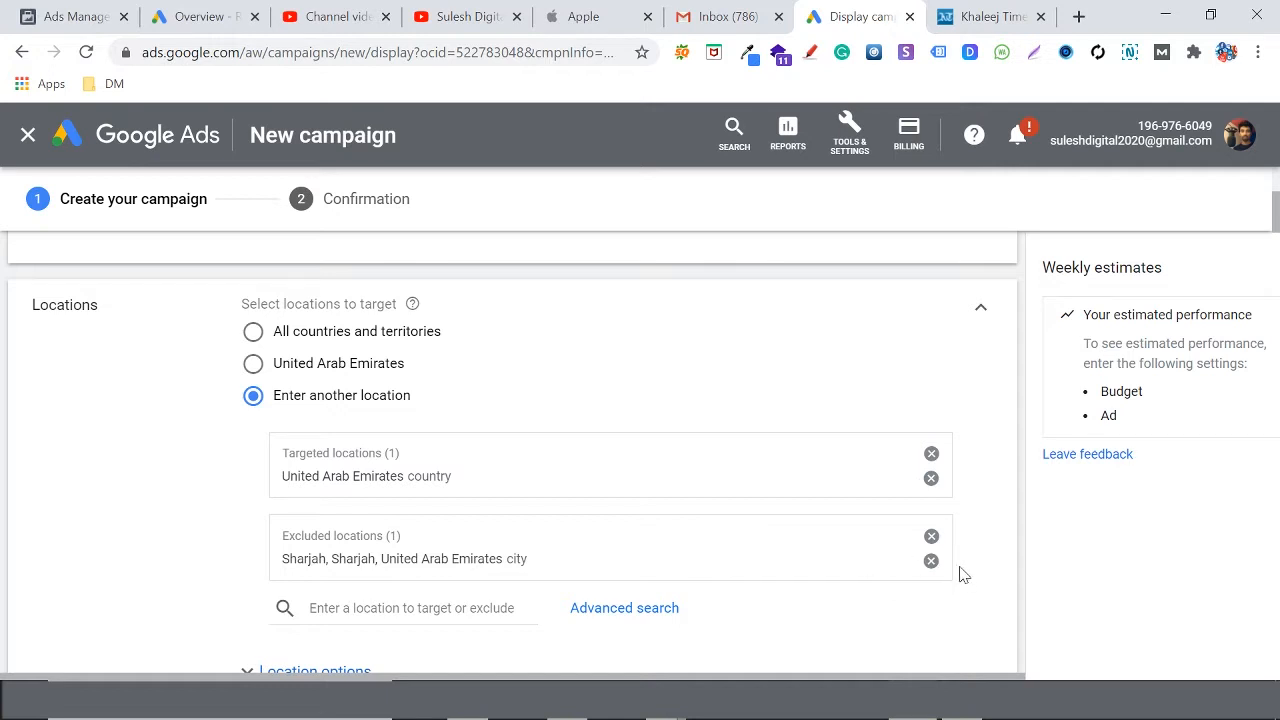
Remove Sharjah from the excluded locations
{"action": "scroll", "coordinate": [908, 538], "scroll_direction": "down", "scroll_amount": 2}
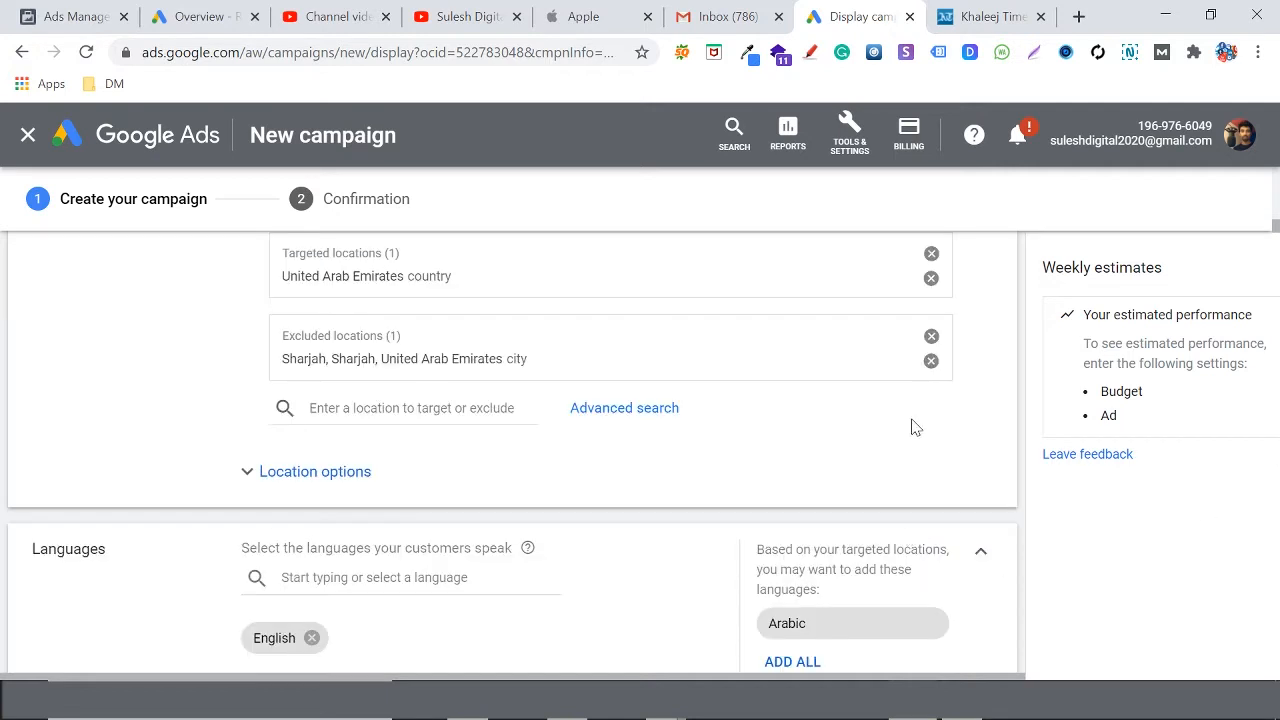
{"action": "scroll", "coordinate": [912, 428], "scroll_direction": "up", "scroll_amount": 2}
{"action": "left_click", "coordinate": [930, 560]}
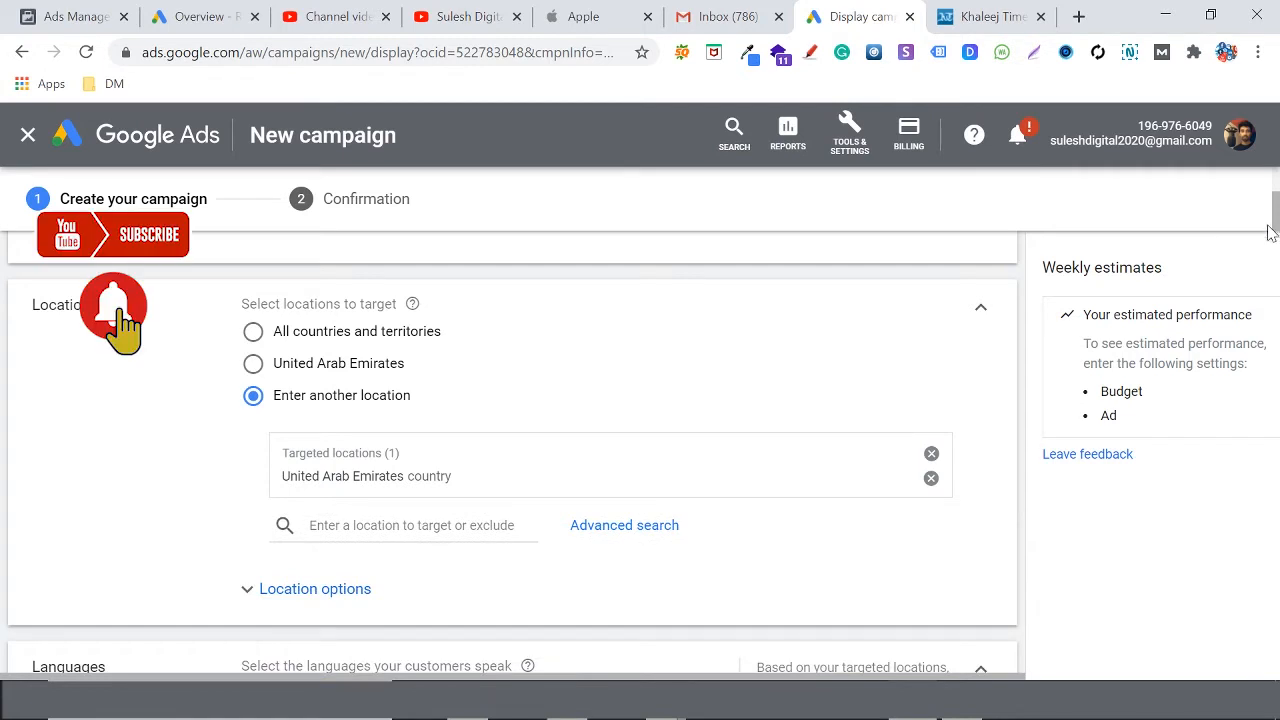
Expand the location options and set the target to People in or regularly in your targeted locations
{"action": "scroll", "coordinate": [1270, 232], "scroll_direction": "down", "scroll_amount": 1}
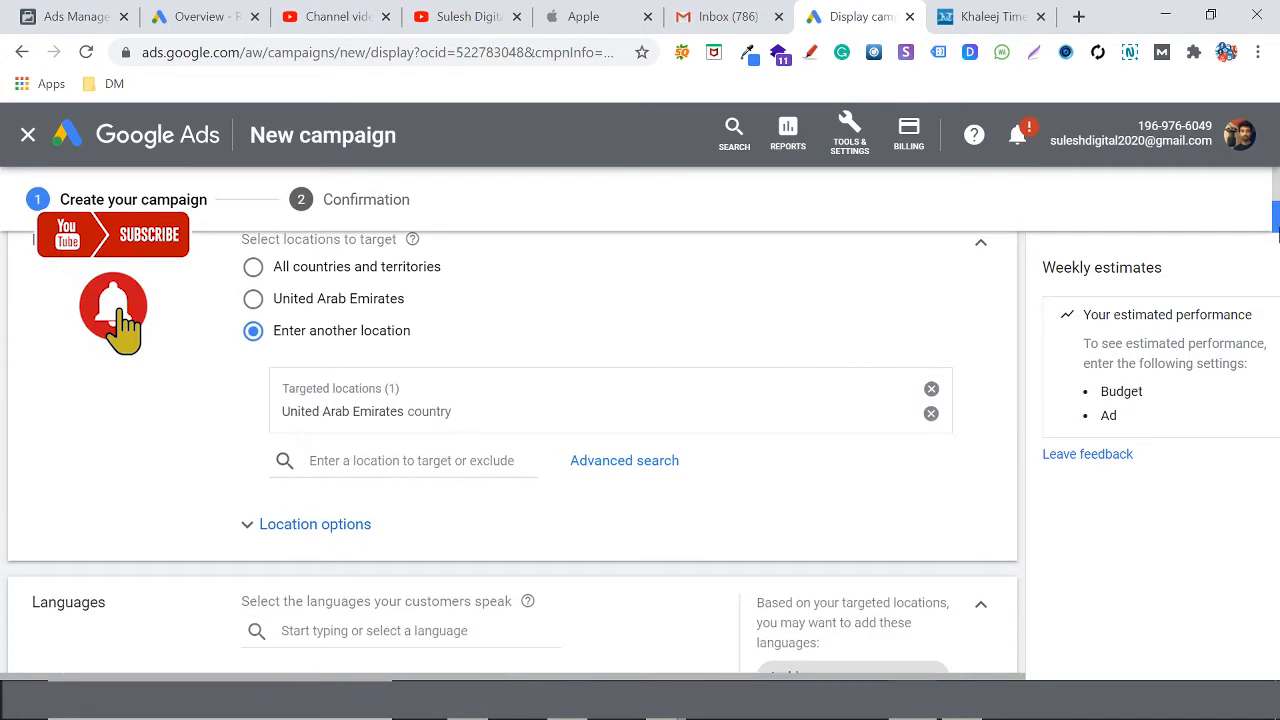
{"action": "left_click", "coordinate": [297, 524]}
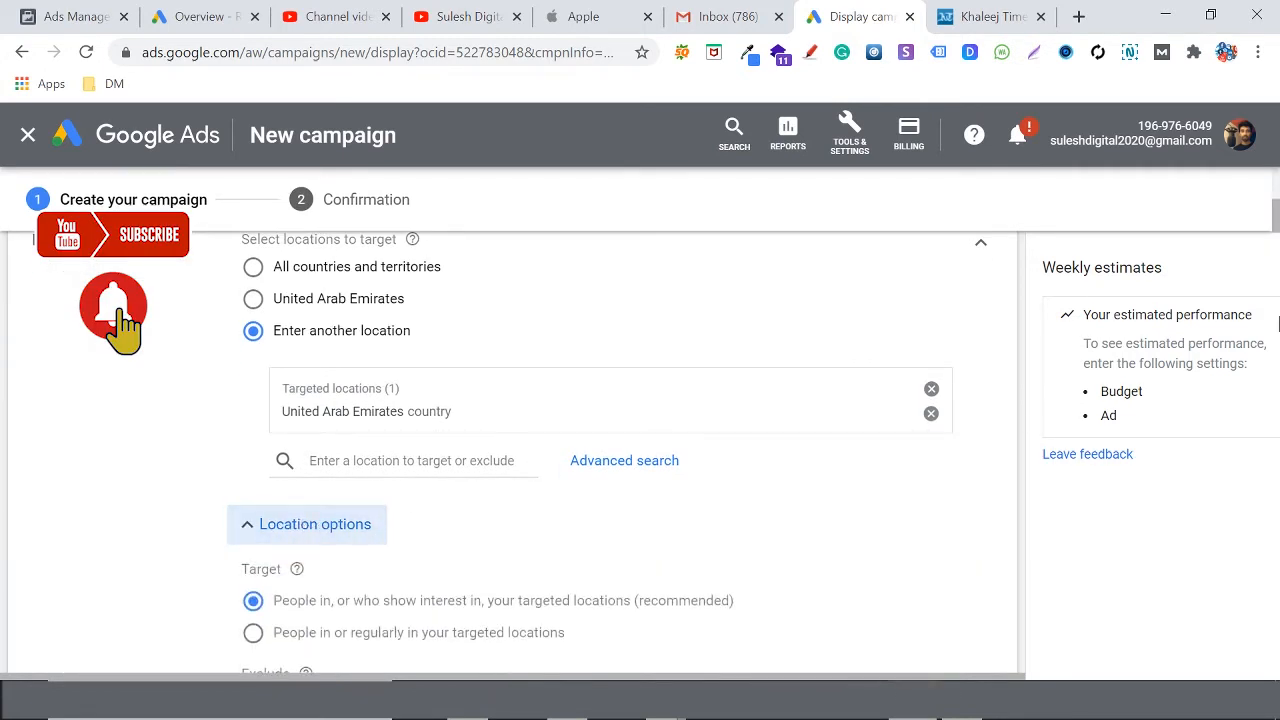
{"action": "left_click_drag", "start_coordinate": [1276, 232], "coordinate": [1276, 240]}
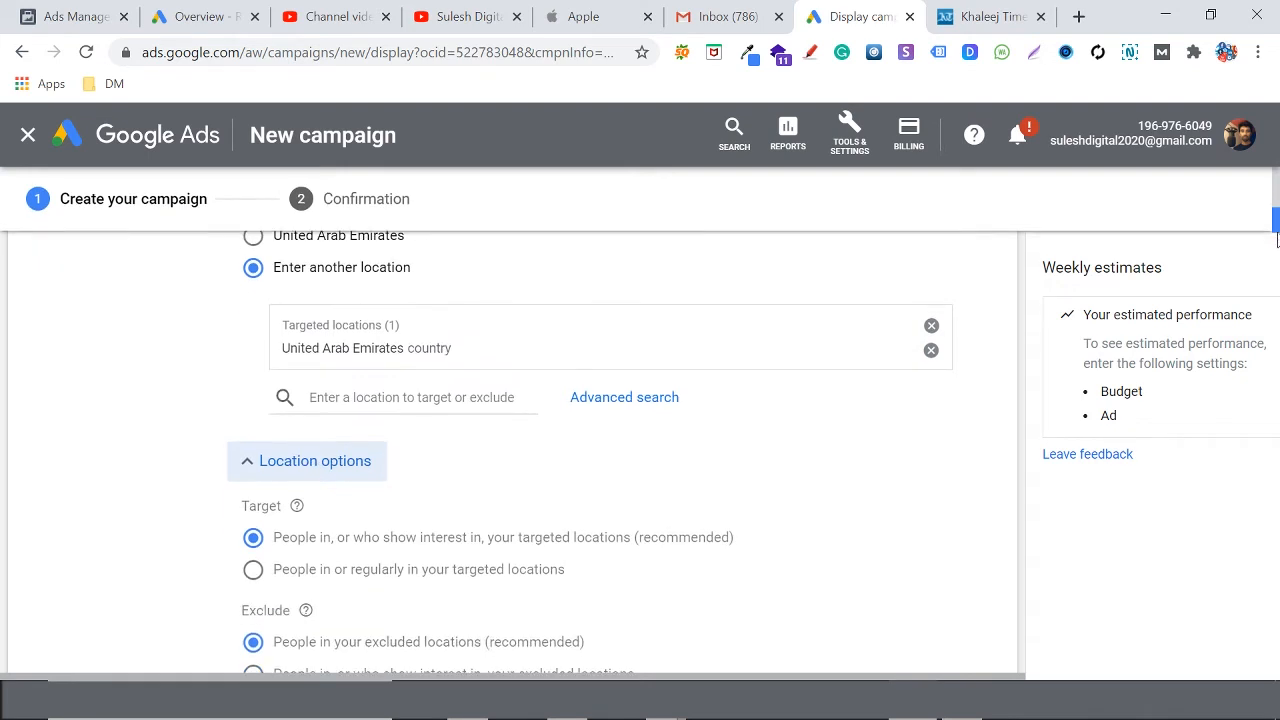
{"action": "left_click", "coordinate": [254, 572]}
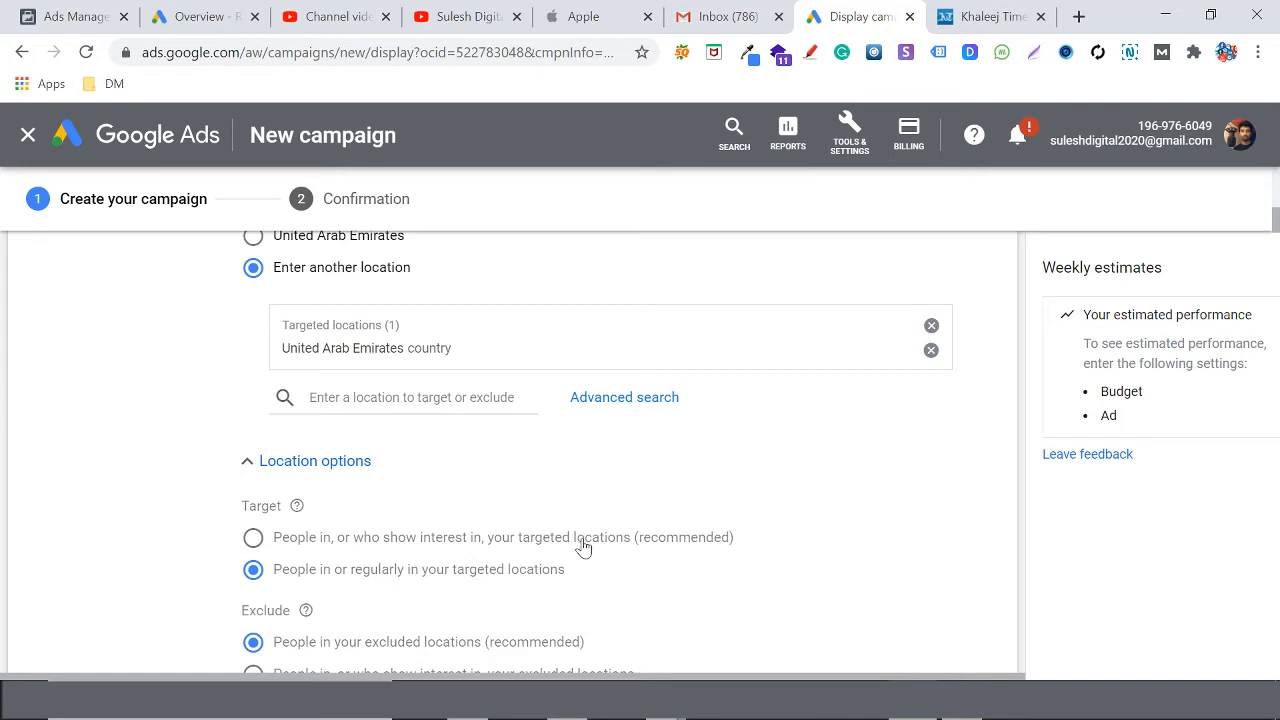
{"action": "left_click", "coordinate": [251, 543]}
{"action": "left_click", "coordinate": [255, 571]}
{"action": "left_click", "coordinate": [253, 538]}
{"action": "left_click", "coordinate": [253, 569]}
Remove the United Arab Emirates from the targeted locations and open the advanced location search
{"action": "left_click", "coordinate": [930, 351]}
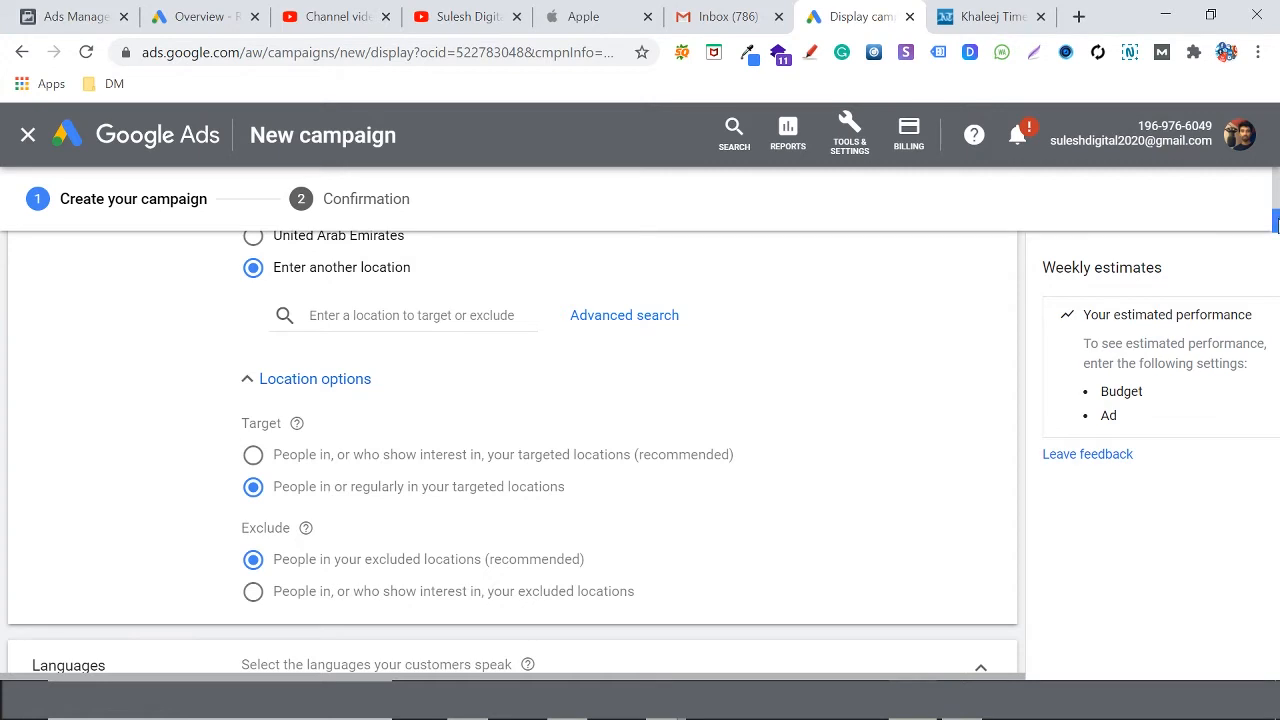
{"action": "left_click_drag", "start_coordinate": [1277, 229], "coordinate": [1276, 216]}
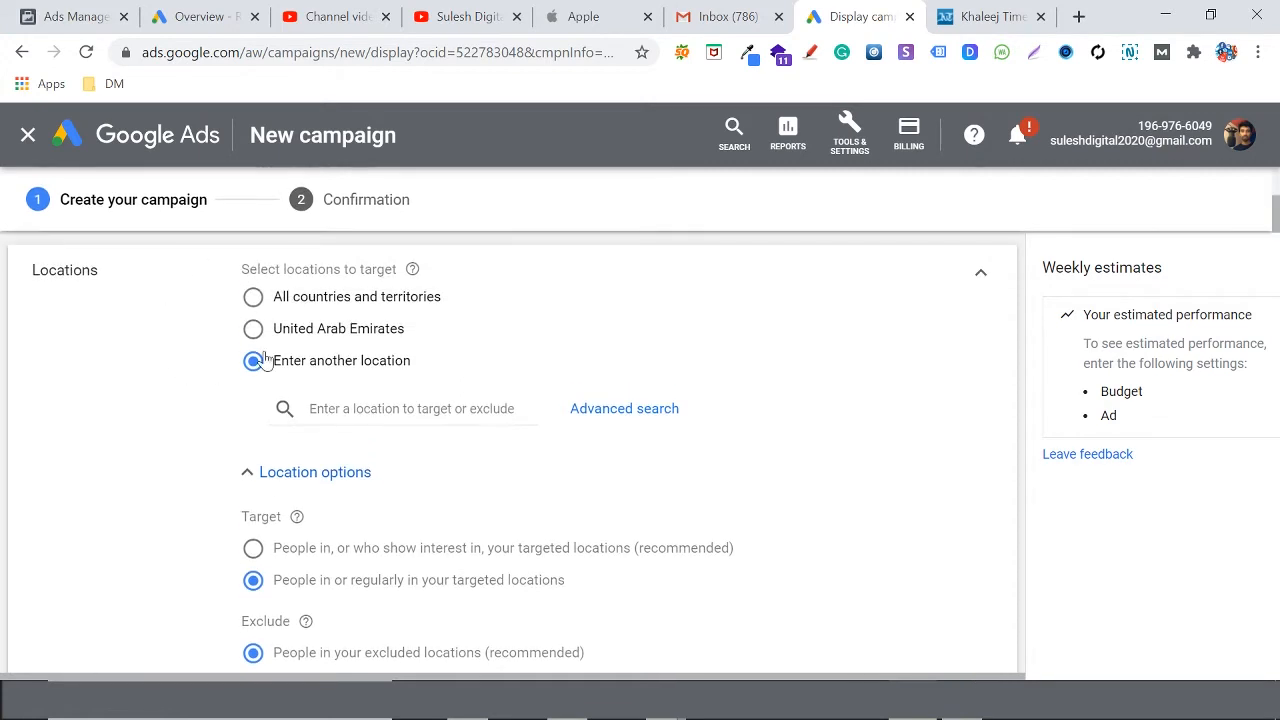
{"action": "left_click", "coordinate": [618, 416]}
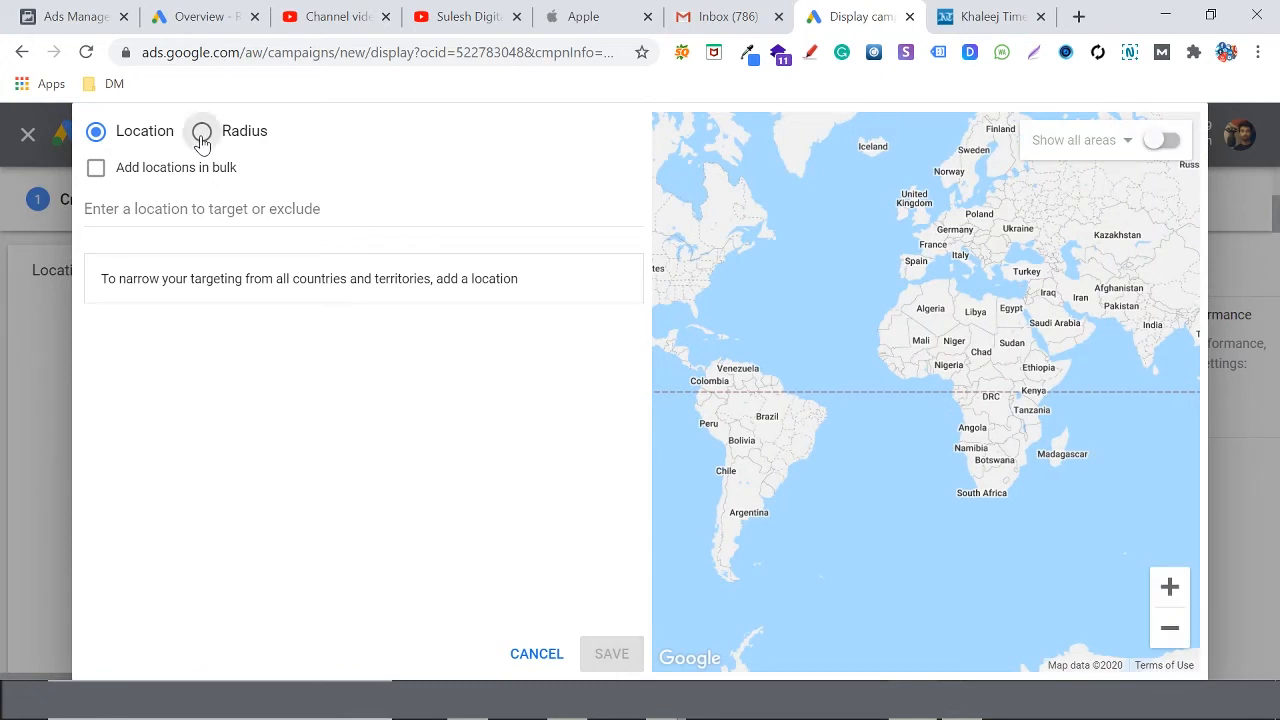
Switch to radius targeting and target a 20 mi radius around The Dubai Mall - Dubai
{"action": "left_click", "coordinate": [202, 133]}
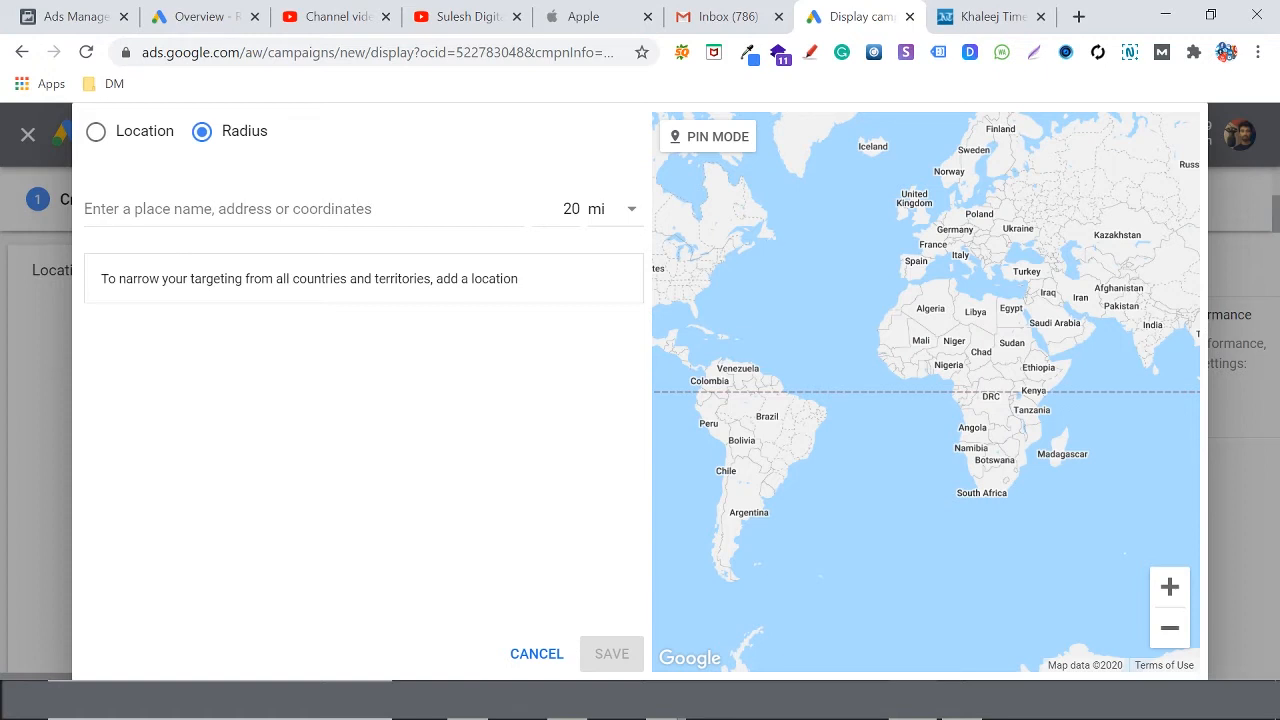
{"action": "left_click", "coordinate": [300, 209]}
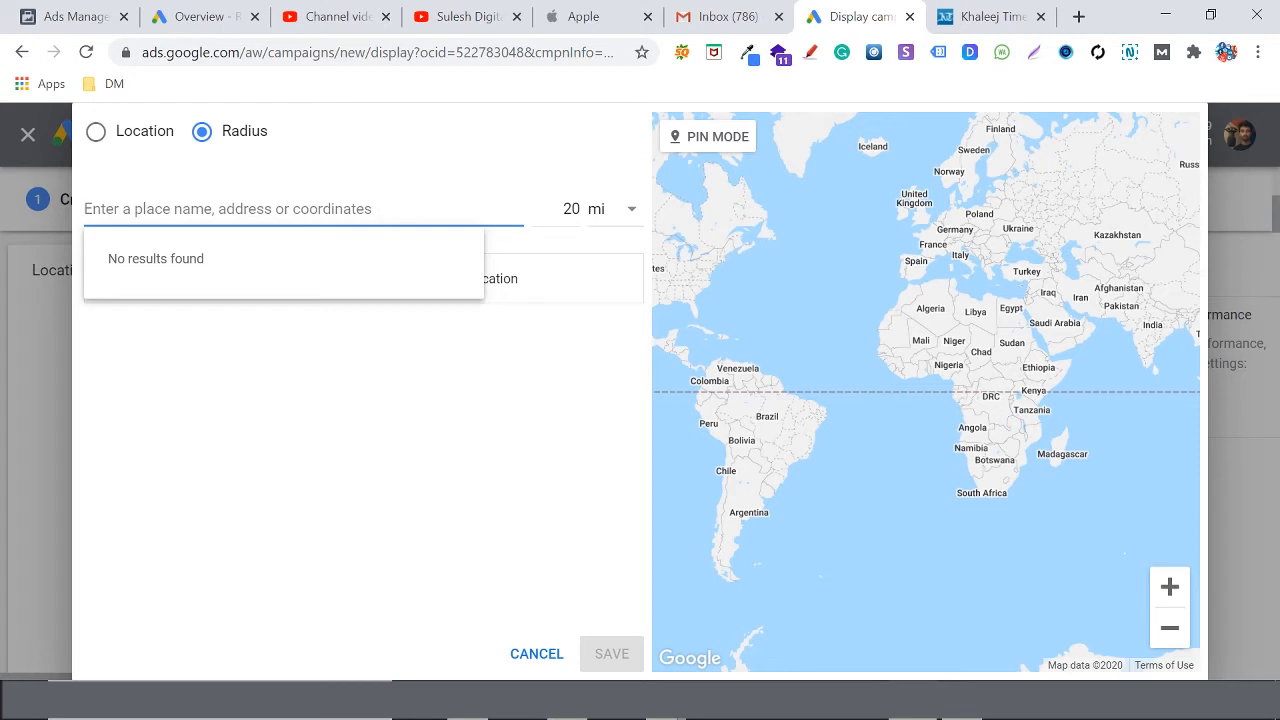
{"action": "type", "text": "dubai"}
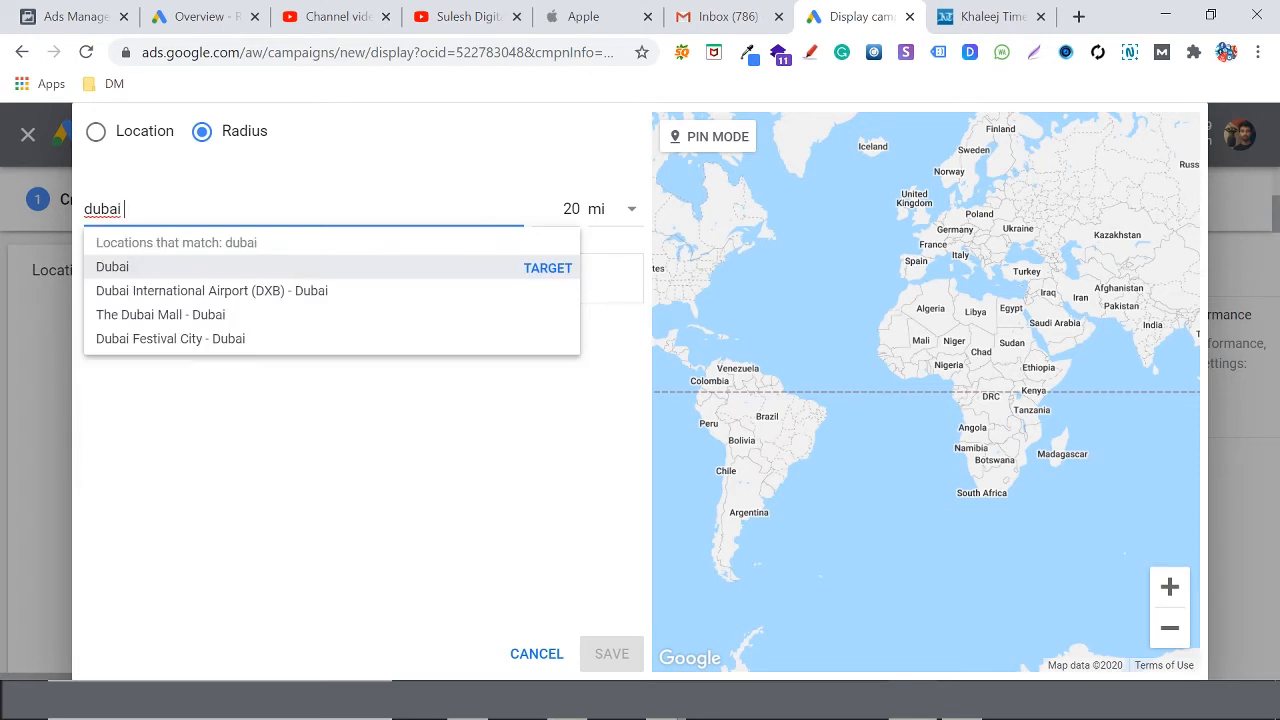
{"action": "type", "text": " mall"}
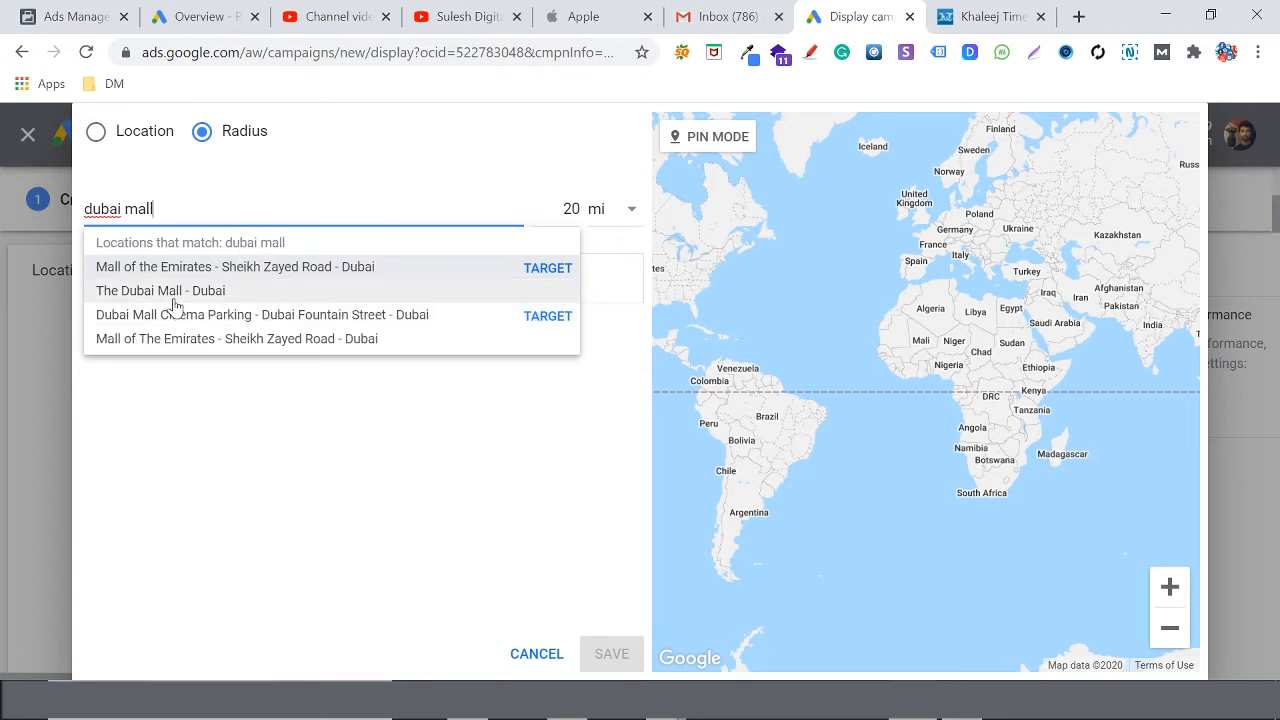
{"action": "left_click", "coordinate": [548, 298]}
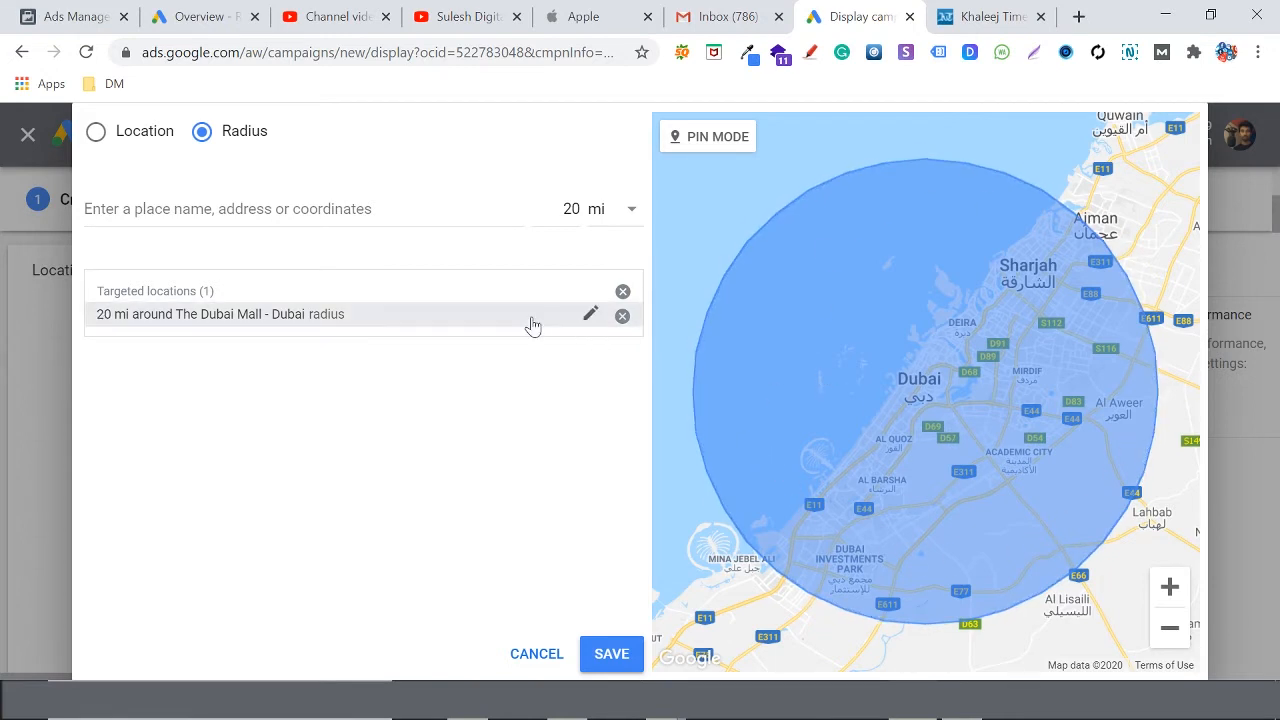
Set the target radius around The Dubai Mall to 1 km
{"action": "left_click", "coordinate": [590, 318]}
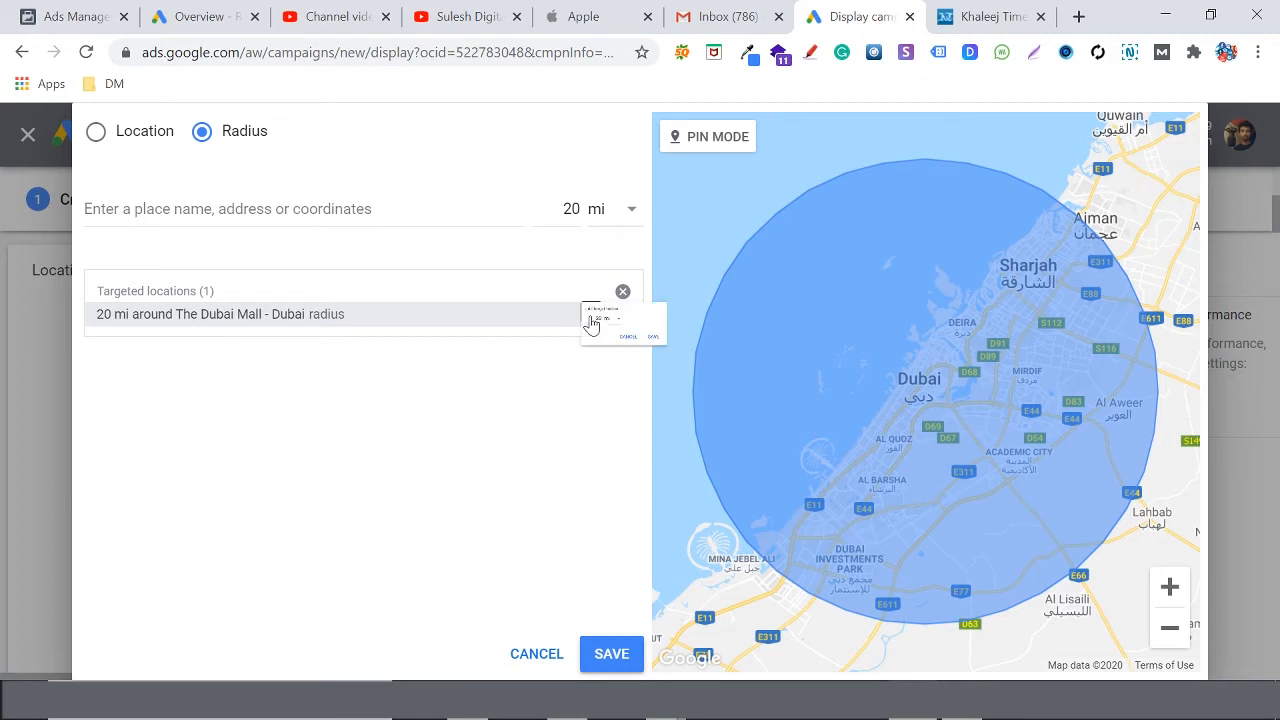
{"action": "left_click", "coordinate": [695, 352]}
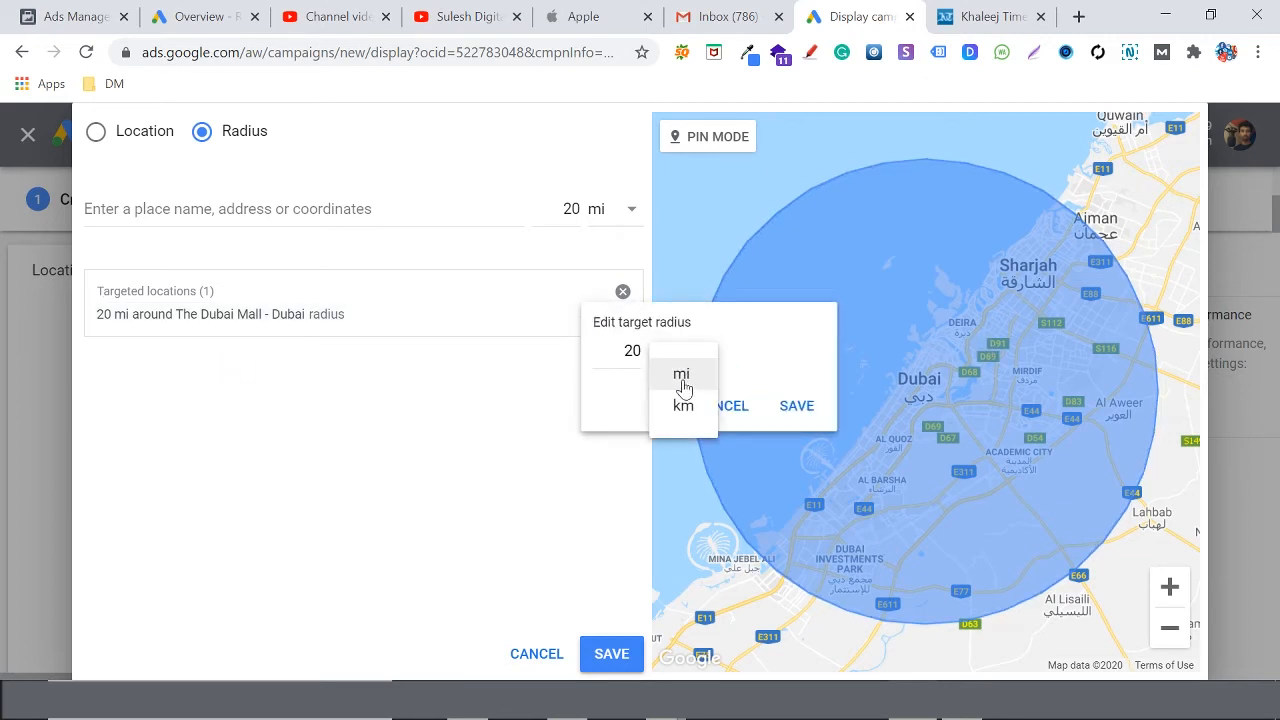
{"action": "left_click", "coordinate": [683, 408]}
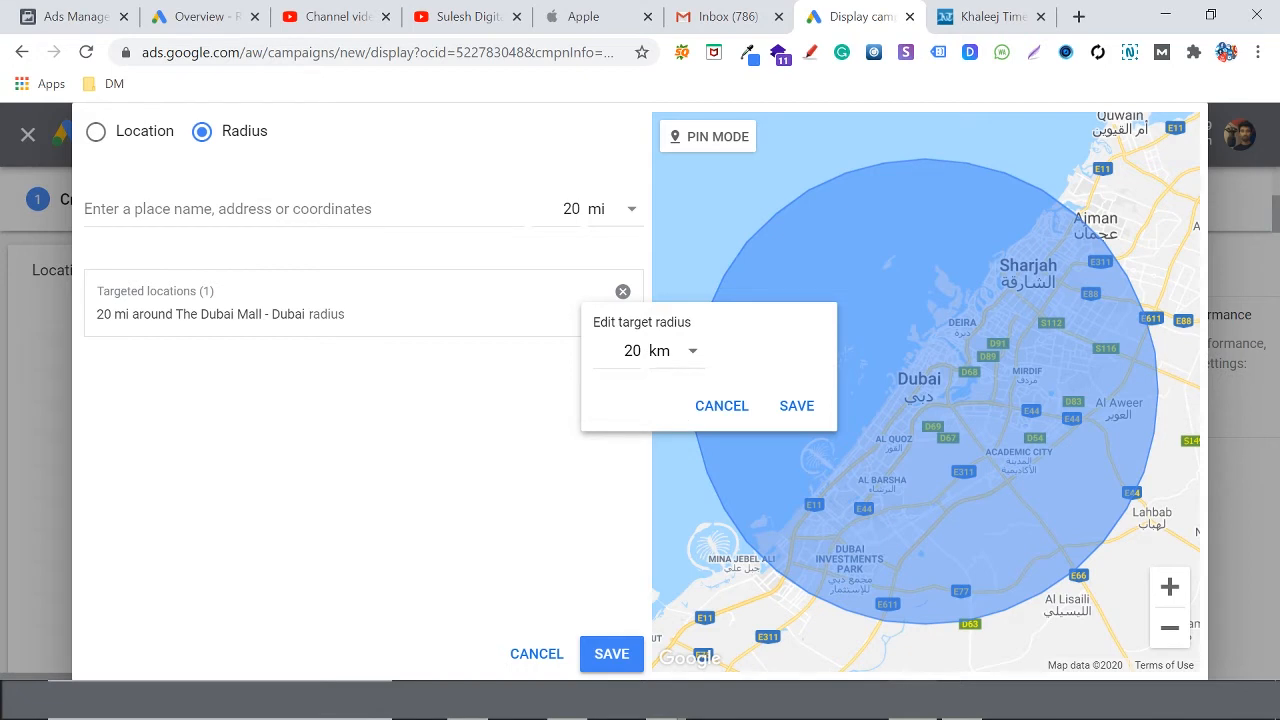
{"action": "double_click", "coordinate": [632, 351]}
{"action": "type", "text": "1"}
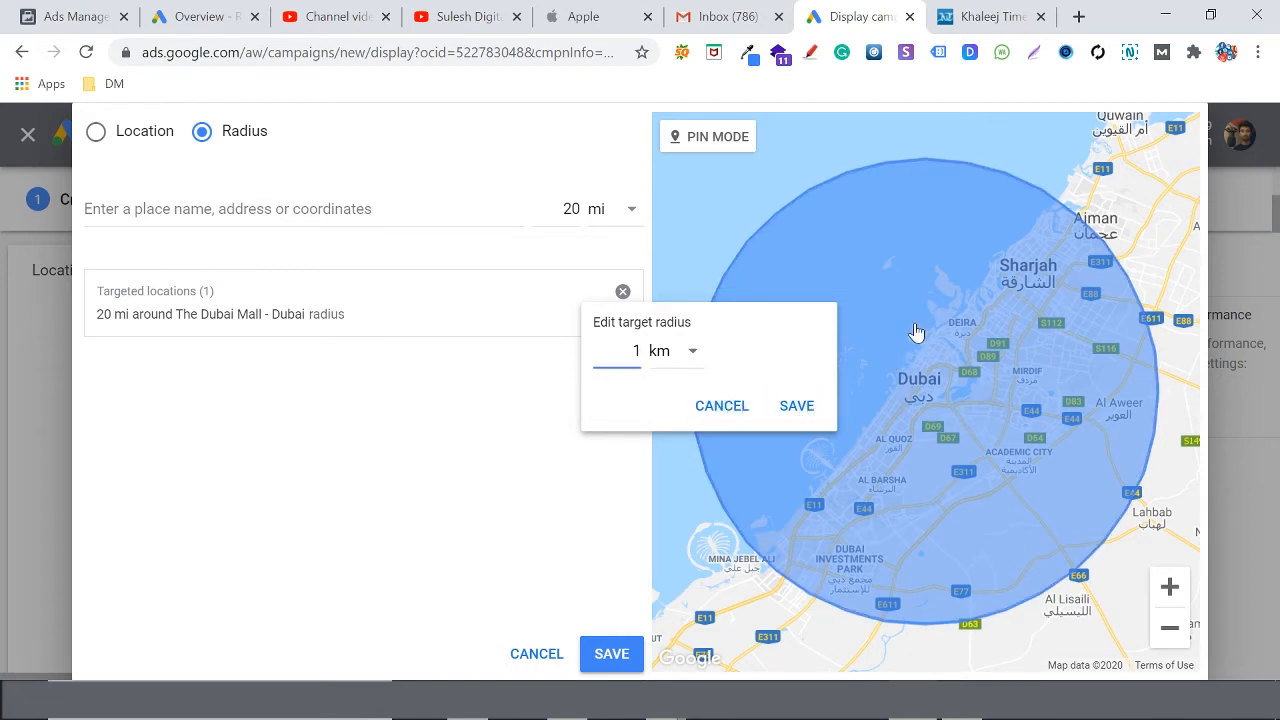
{"action": "left_click", "coordinate": [800, 405]}
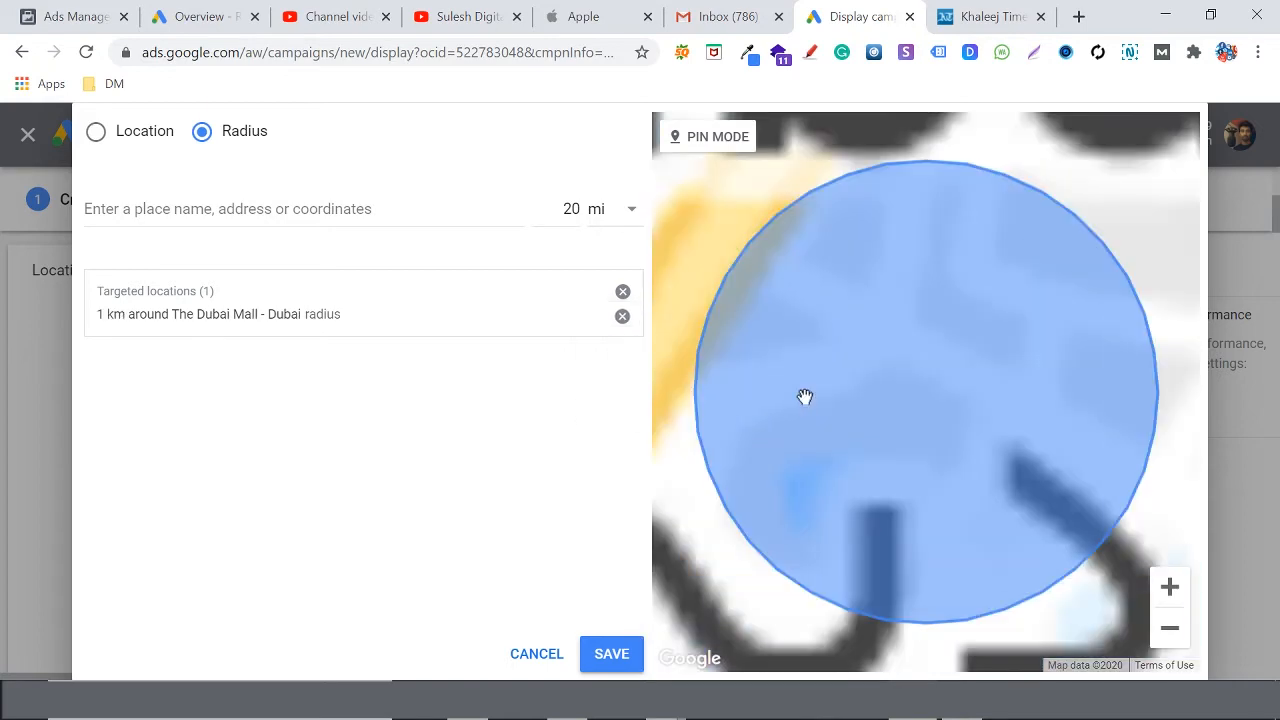
Examine on the map which parts of Dubai the radius around The Dubai Mall covers
{"action": "scroll", "coordinate": [820, 401], "scroll_direction": "down", "scroll_amount": 5}
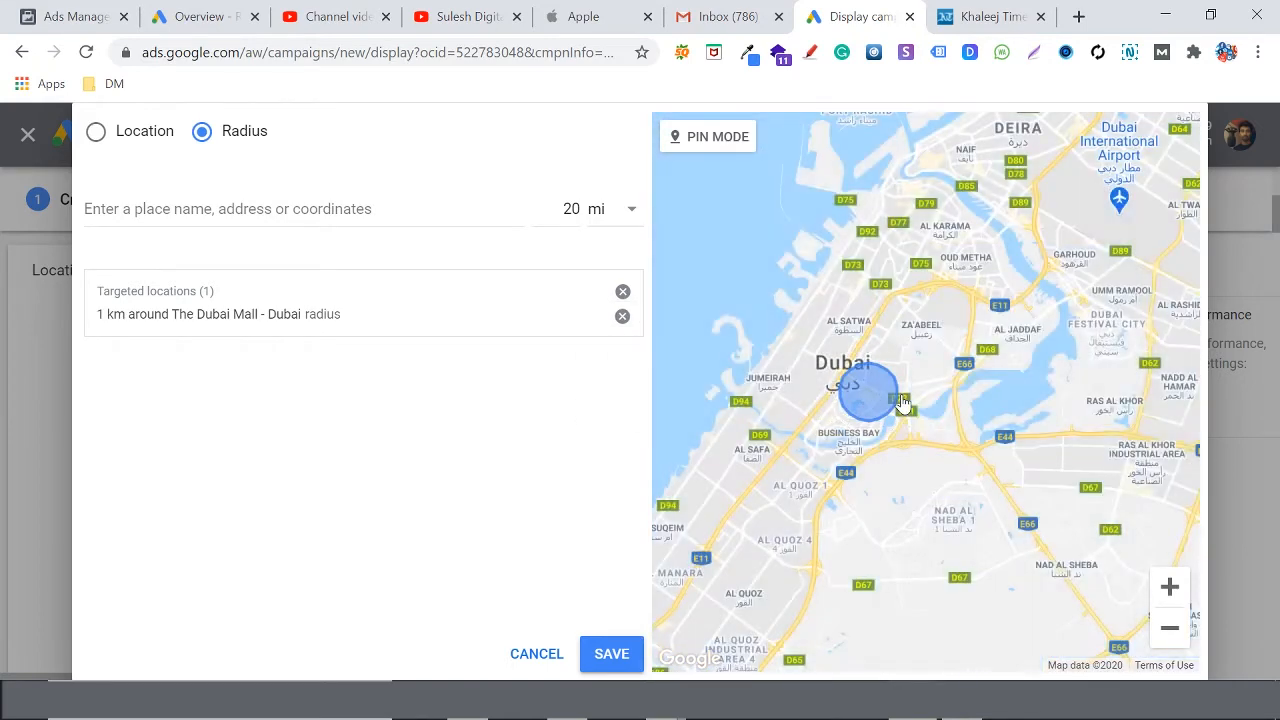
{"action": "scroll", "coordinate": [903, 403], "scroll_direction": "down", "scroll_amount": 1}
{"action": "scroll", "coordinate": [903, 403], "scroll_direction": "down", "scroll_amount": 1}
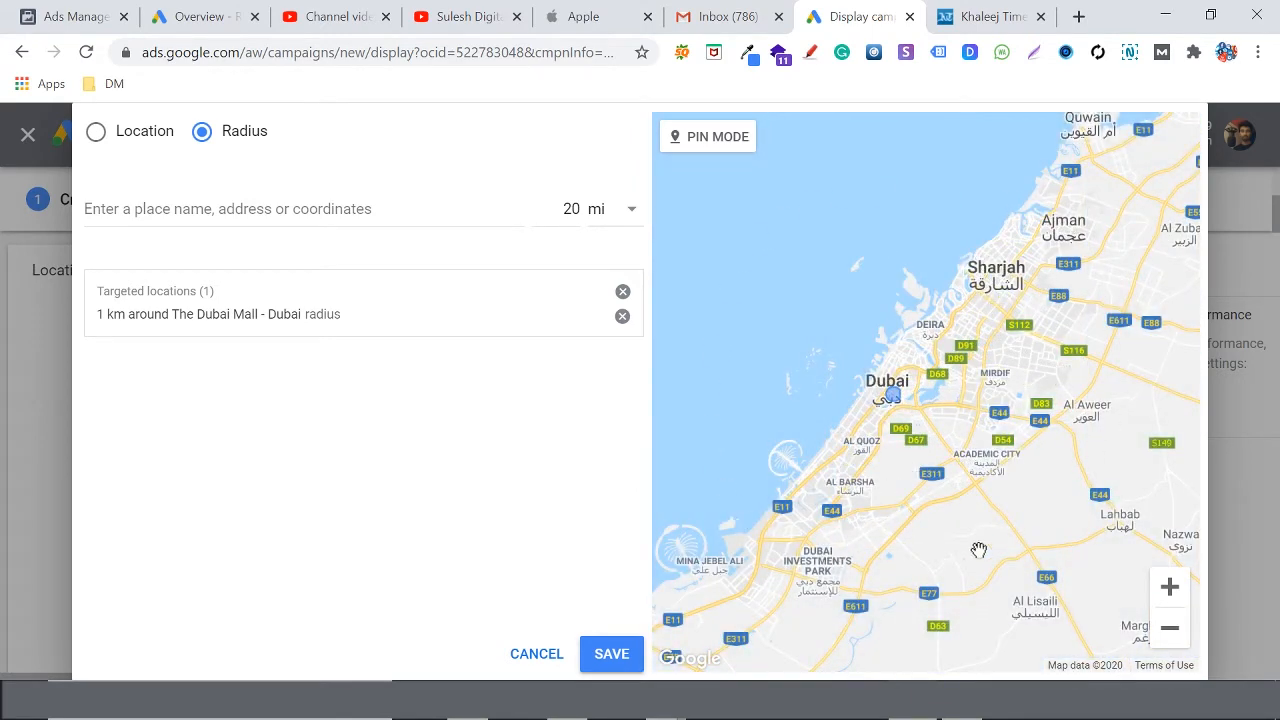
{"action": "scroll", "coordinate": [897, 412], "scroll_direction": "up", "scroll_amount": 1}
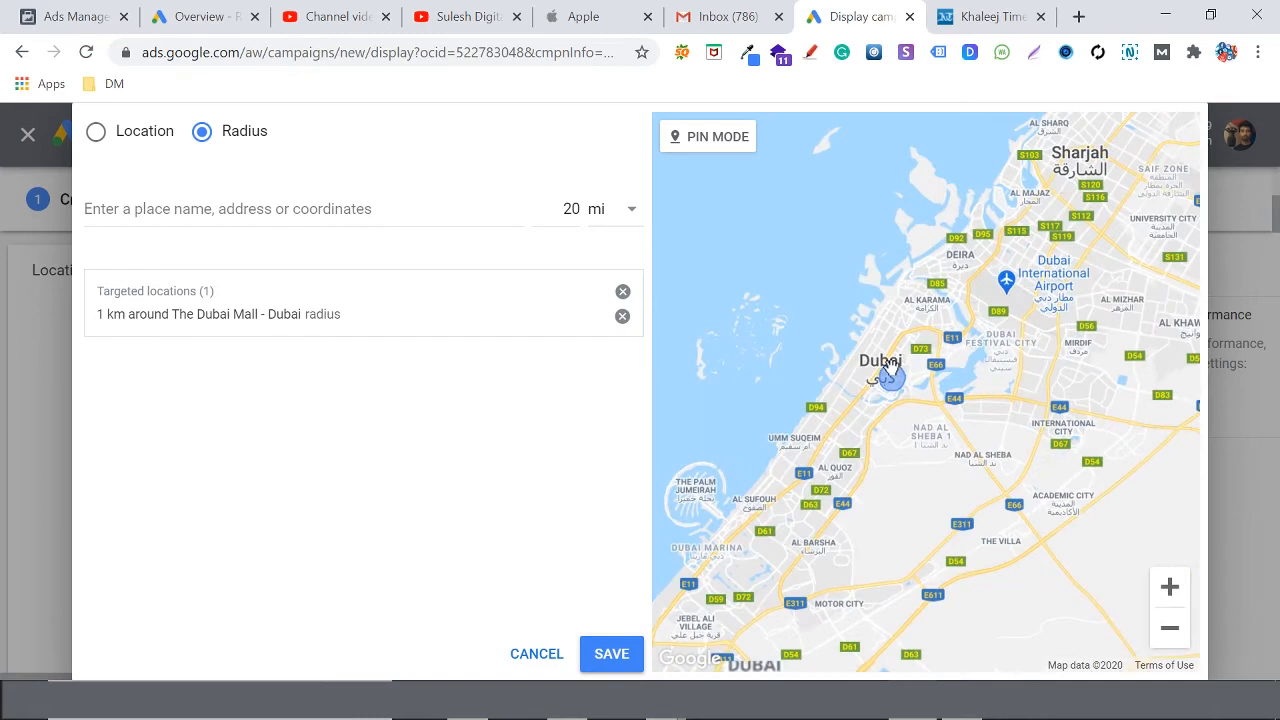
{"action": "scroll", "coordinate": [891, 367], "scroll_direction": "up", "scroll_amount": 2}
{"action": "scroll", "coordinate": [891, 367], "scroll_direction": "up", "scroll_amount": 2}
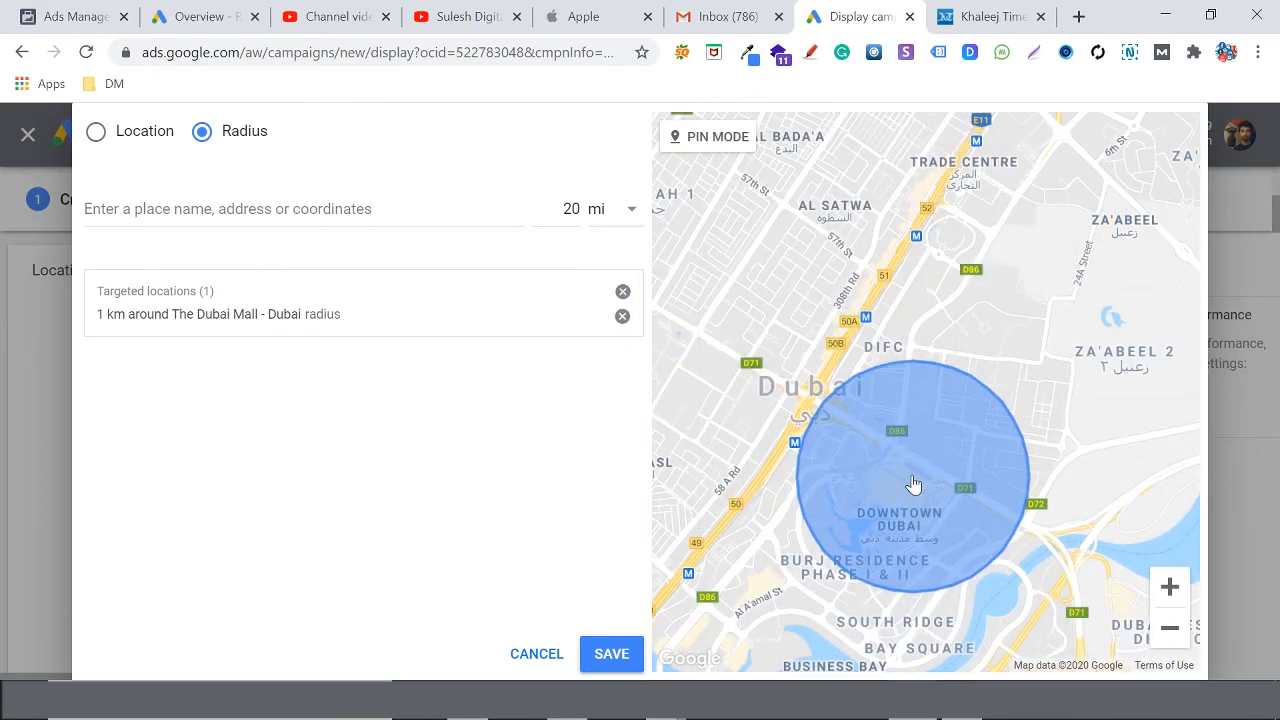
{"action": "scroll", "coordinate": [913, 484], "scroll_direction": "down", "scroll_amount": 1}
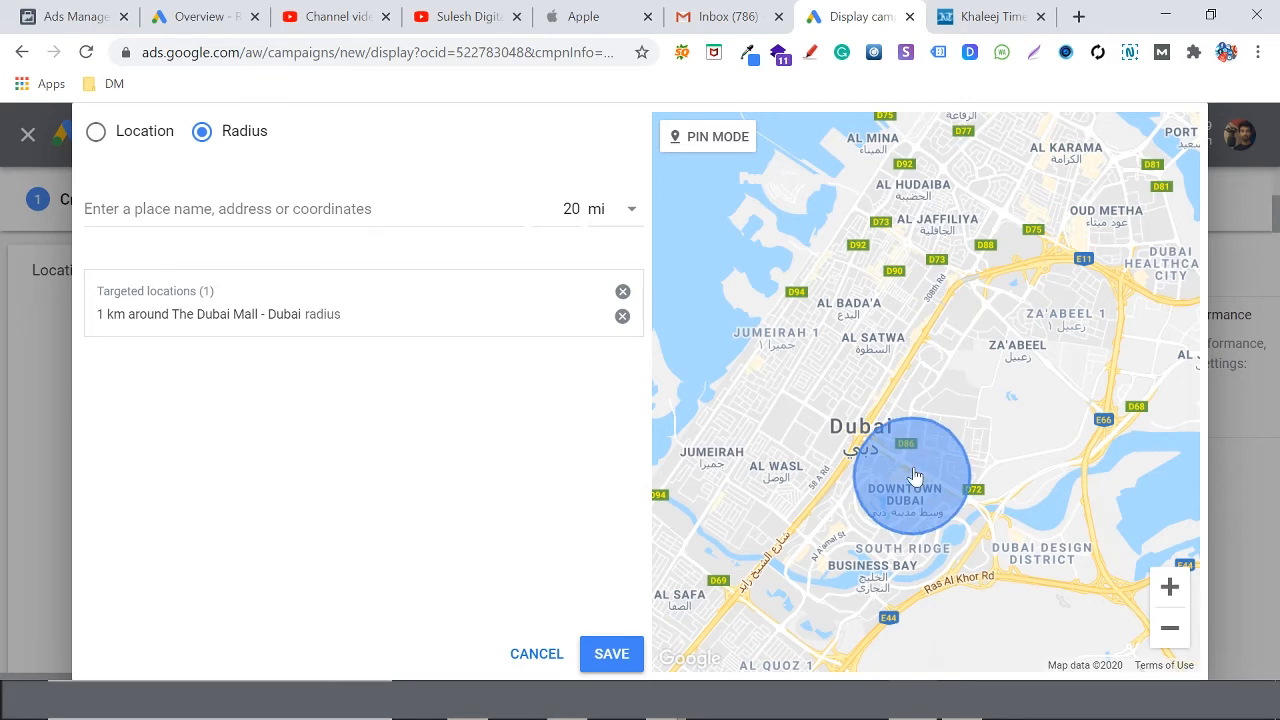
{"action": "scroll", "coordinate": [914, 475], "scroll_direction": "down", "scroll_amount": 2}
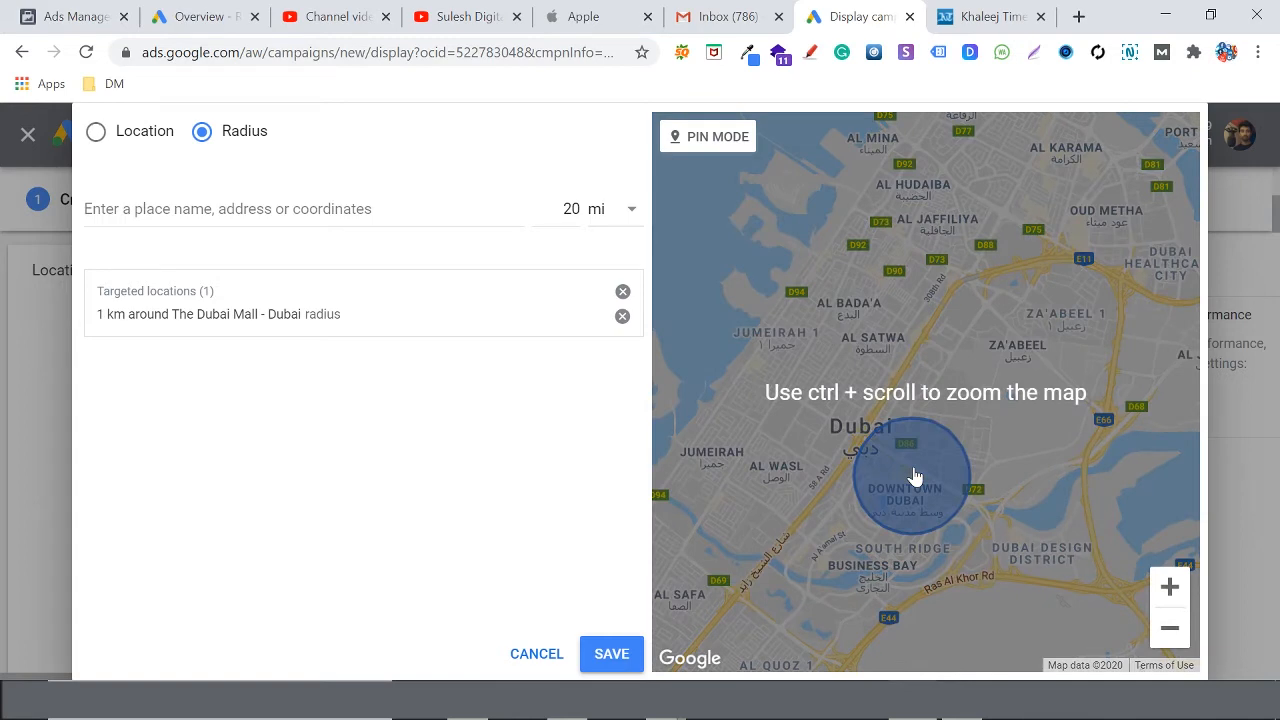
{"action": "scroll", "coordinate": [914, 475], "scroll_direction": "down", "scroll_amount": 1}
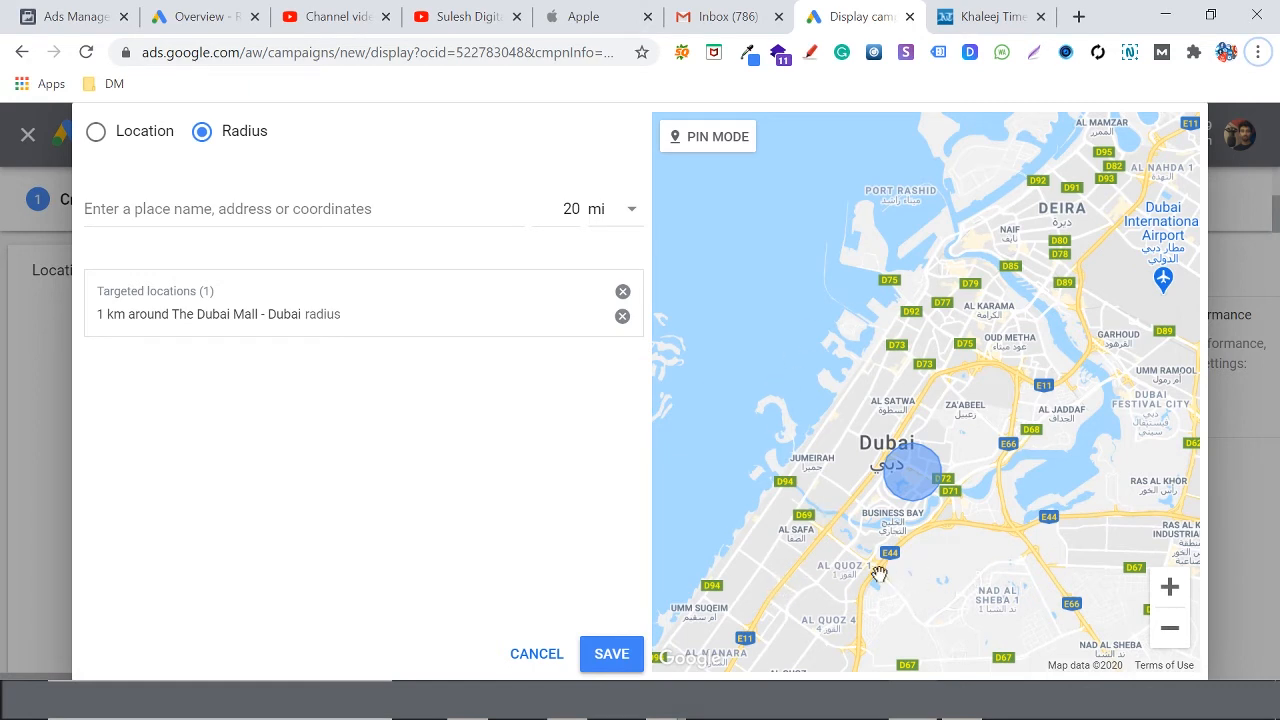
{"action": "scroll", "coordinate": [925, 462], "scroll_direction": "up", "scroll_amount": 2}
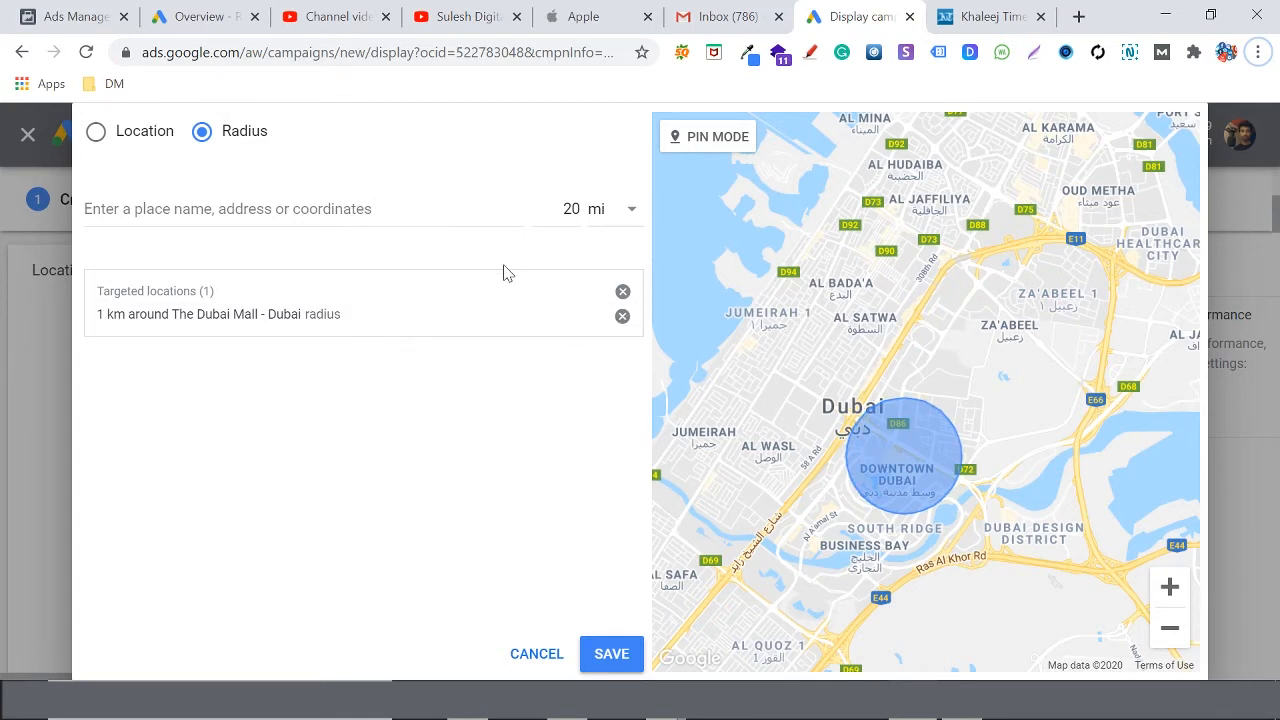
Use pin mode to target a custom 20 mi radius around a map point near Al Bada'a, Dubai
{"action": "left_click", "coordinate": [712, 140]}
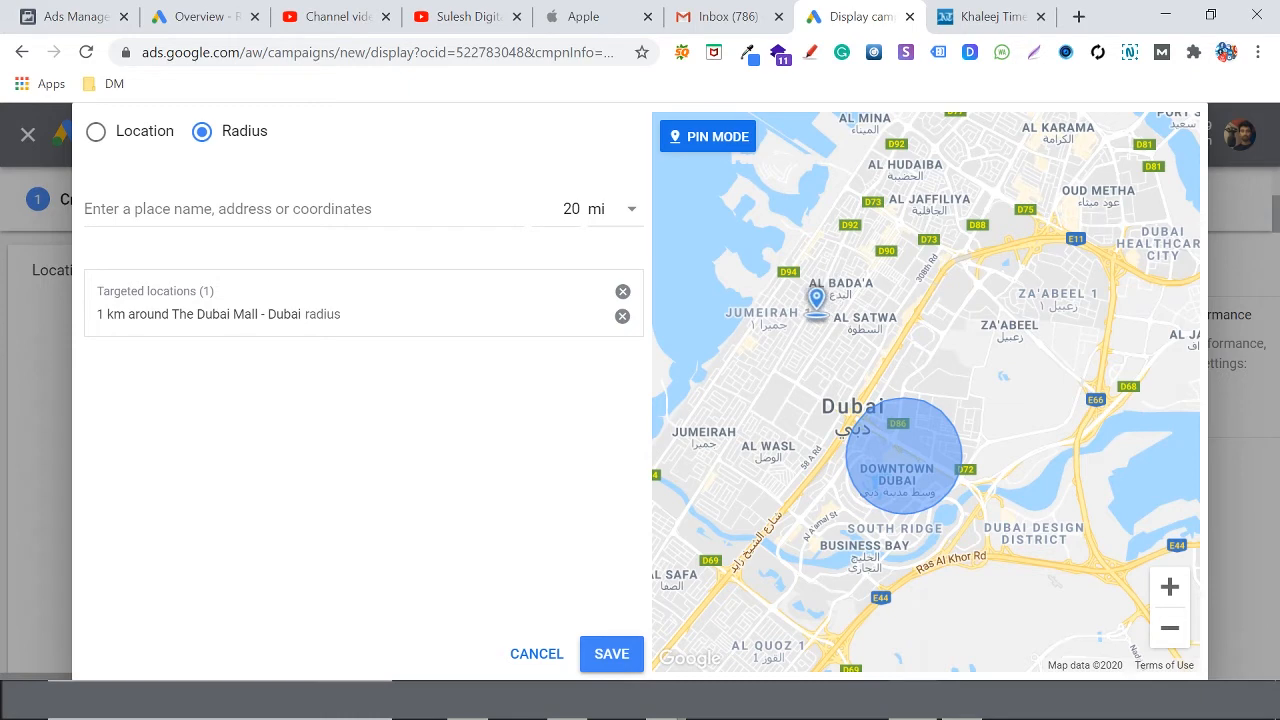
{"action": "left_click", "coordinate": [829, 298]}
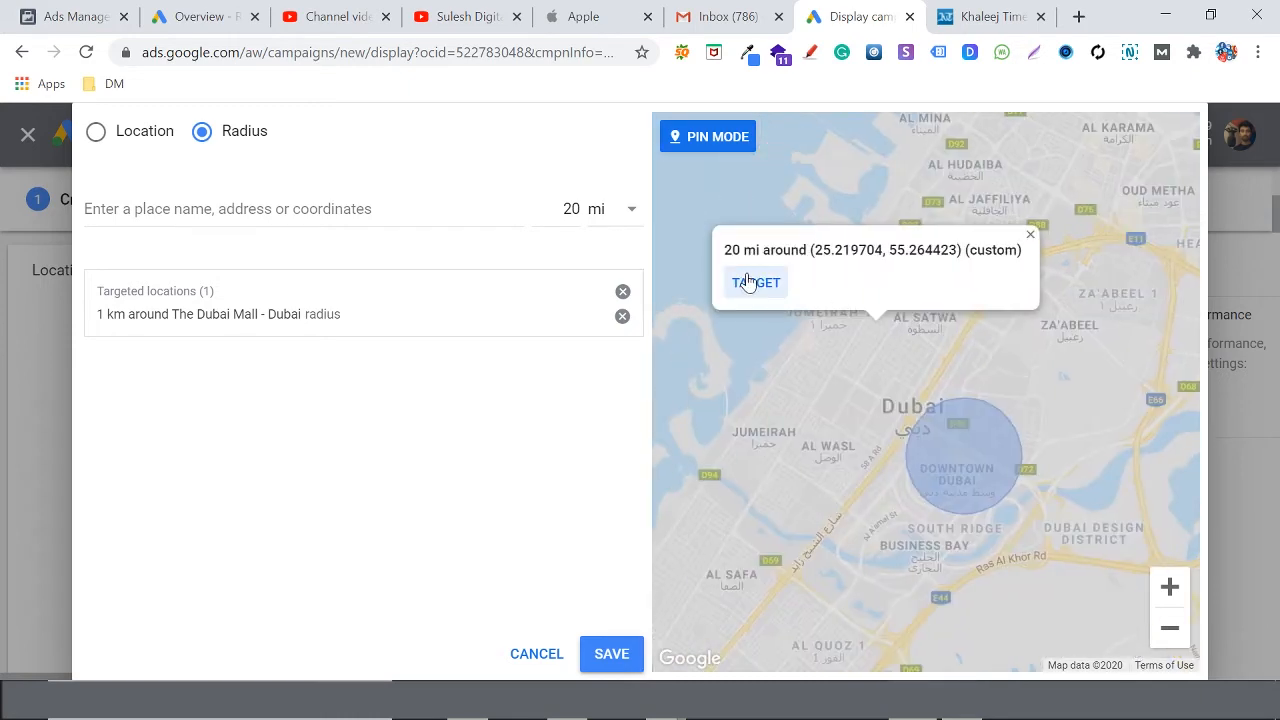
{"action": "left_click", "coordinate": [748, 283]}
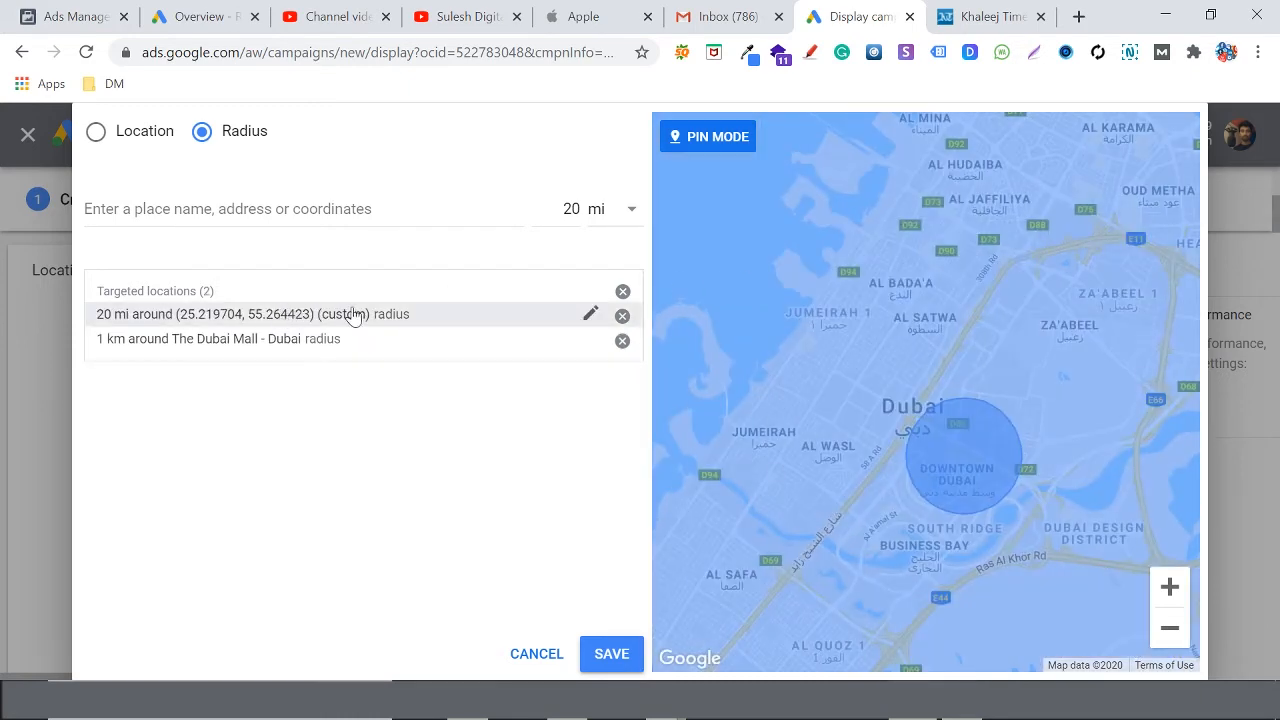
Set the custom pin's target radius to 1 km, compare both circles on the map, and cancel the radius targeting
{"action": "left_click", "coordinate": [588, 316]}
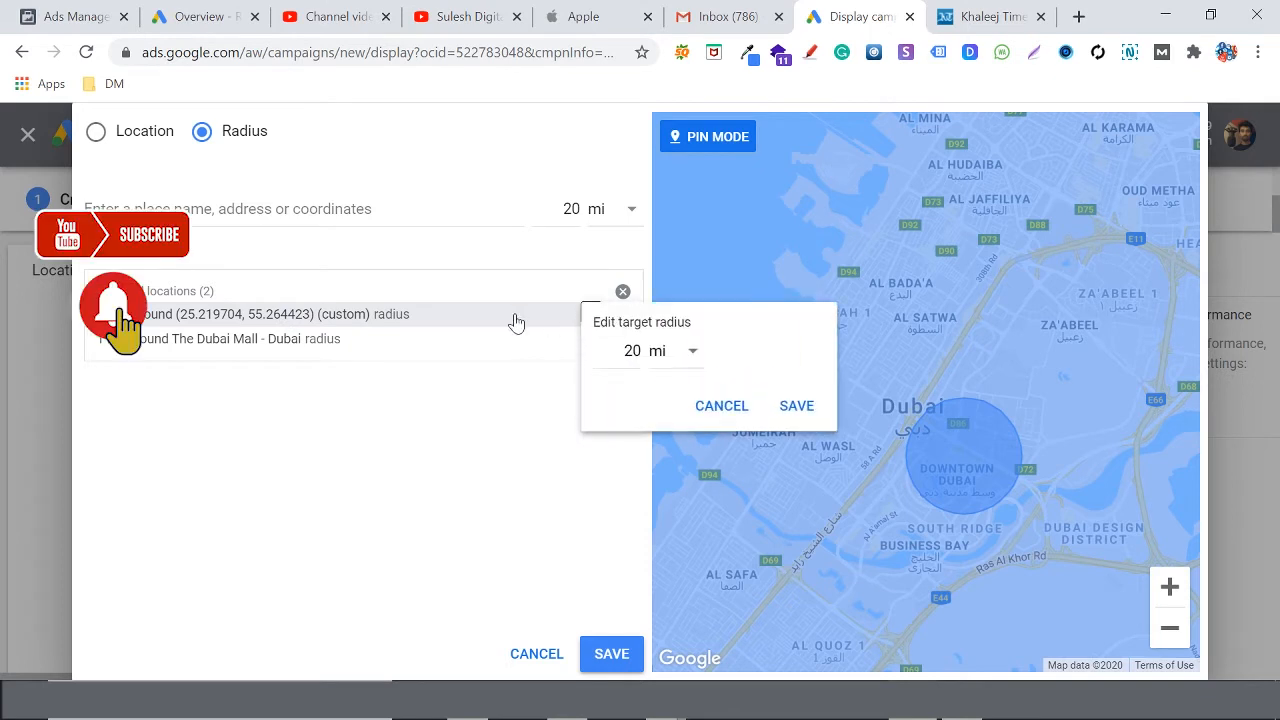
{"action": "left_click", "coordinate": [652, 358]}
{"action": "left_click", "coordinate": [680, 406]}
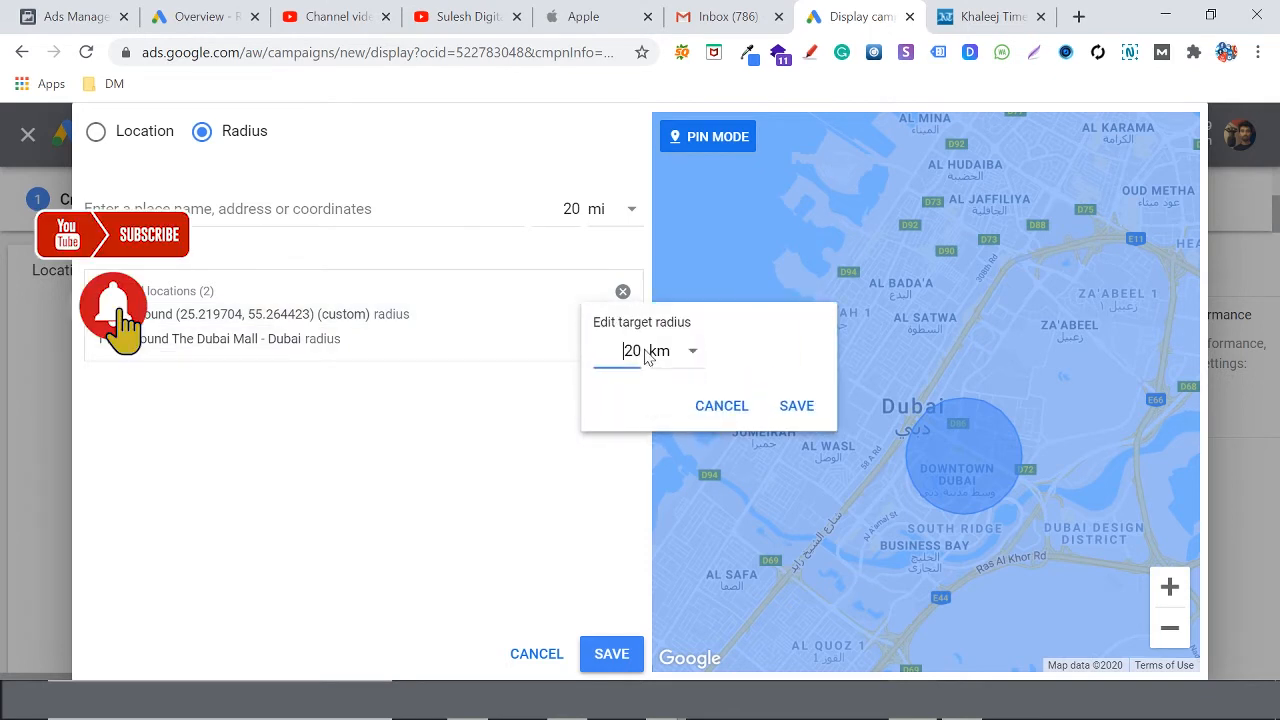
{"action": "key", "text": "ctrl+a"}
{"action": "type", "text": "1"}
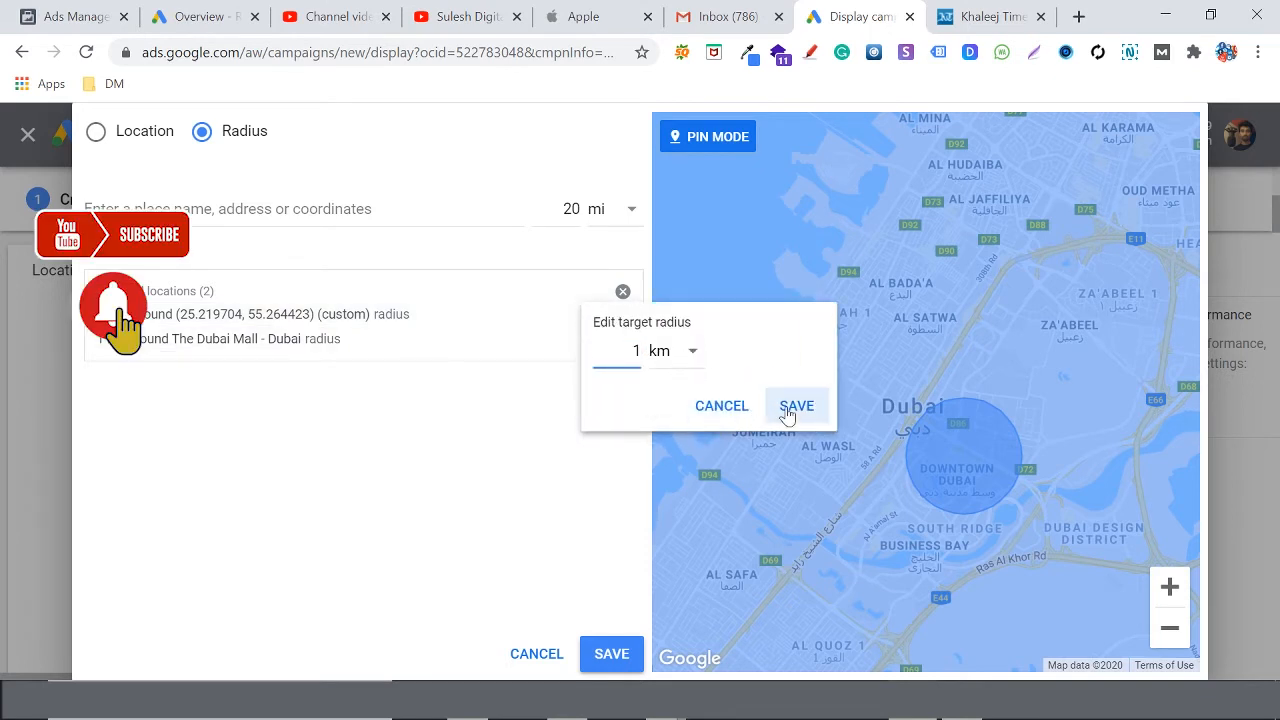
{"action": "left_click", "coordinate": [794, 406]}
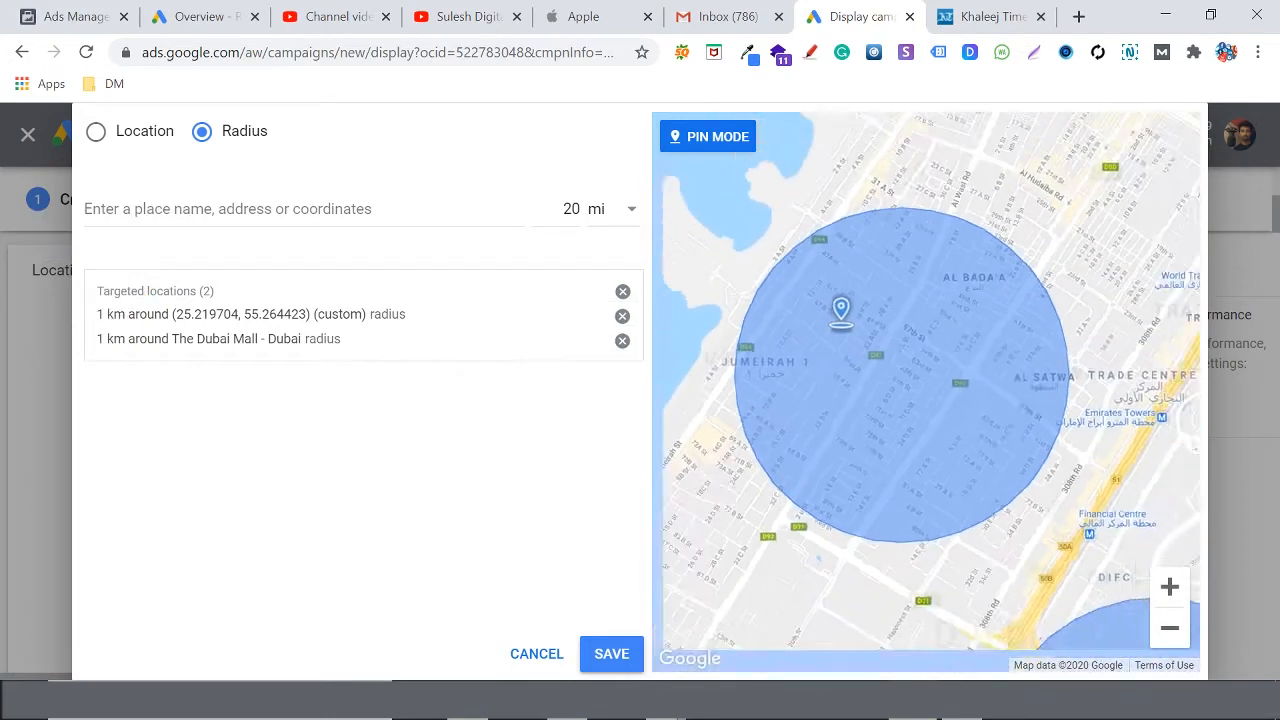
{"action": "scroll", "coordinate": [828, 318], "scroll_direction": "down", "scroll_amount": 2}
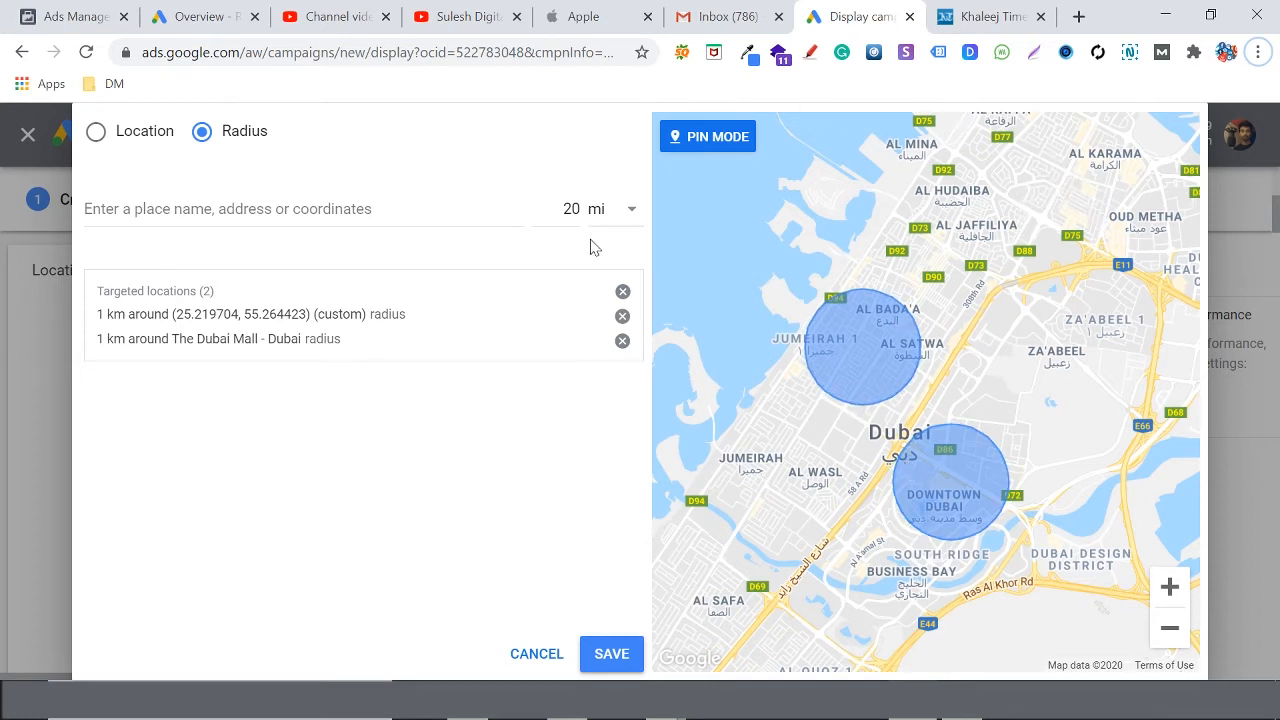
{"action": "left_click", "coordinate": [538, 654]}
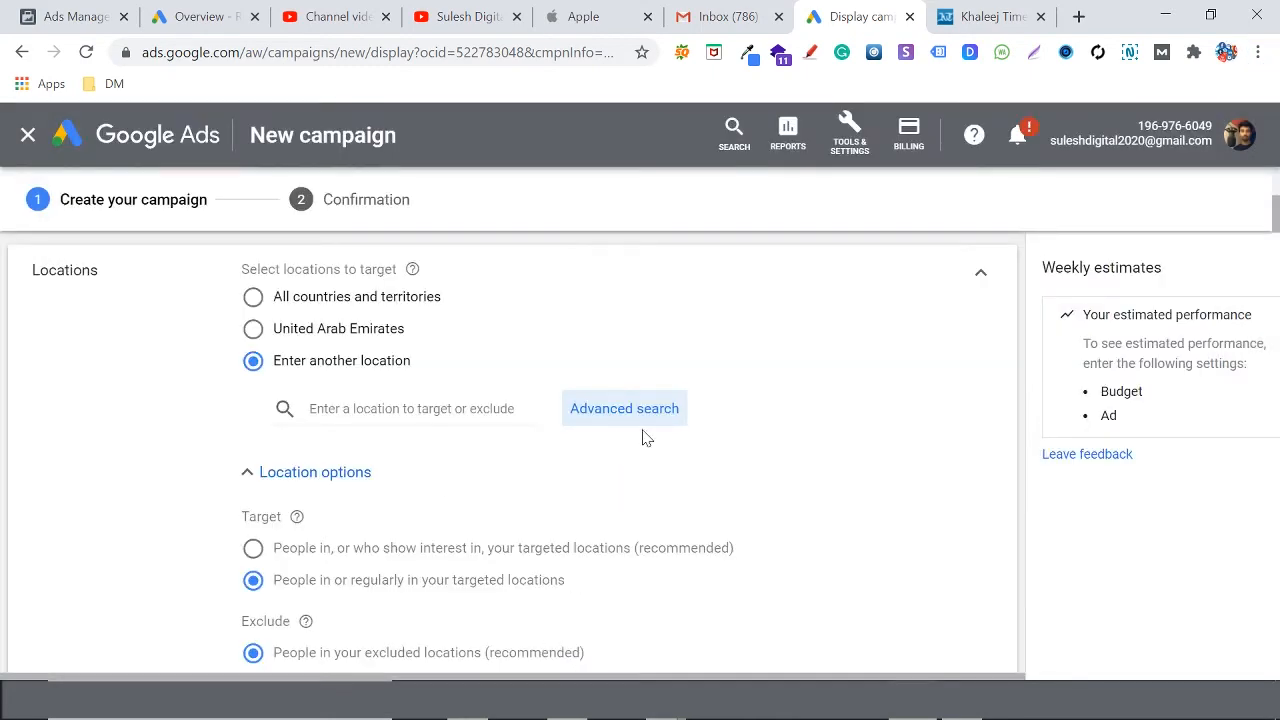
Search the locations for "us" and target the country United States
{"action": "left_click", "coordinate": [401, 420]}
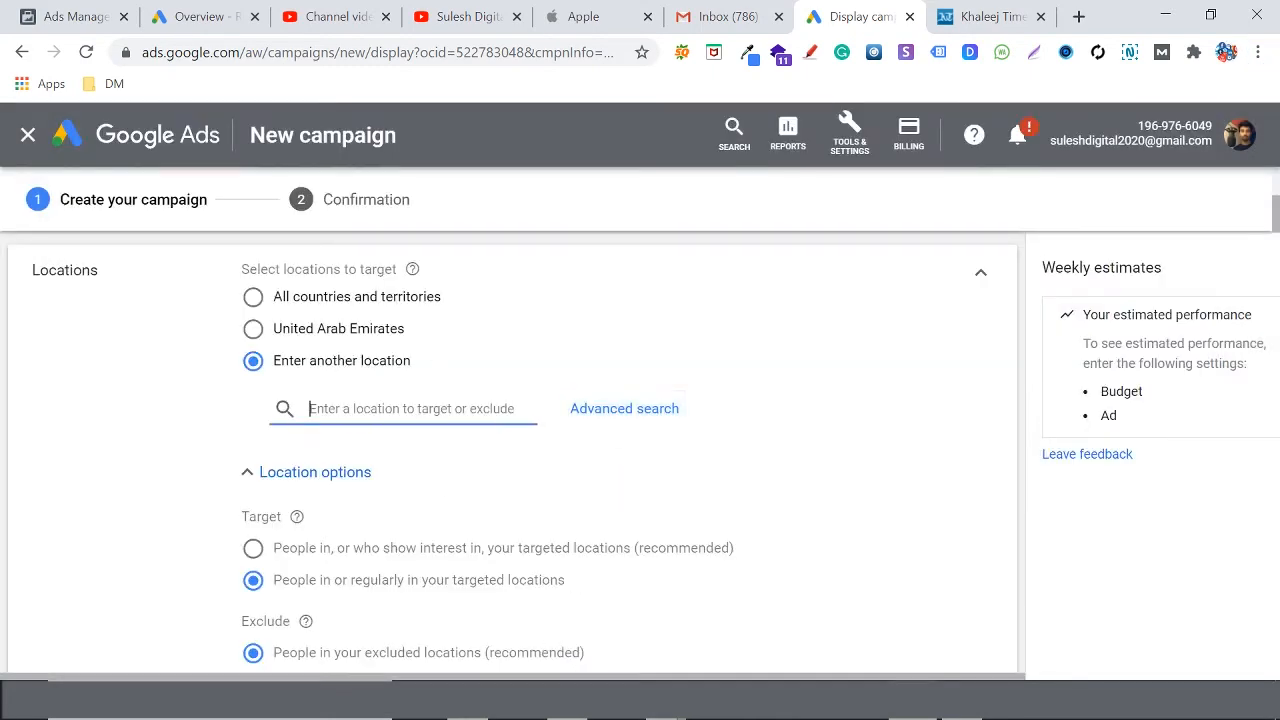
{"action": "type", "text": "us"}
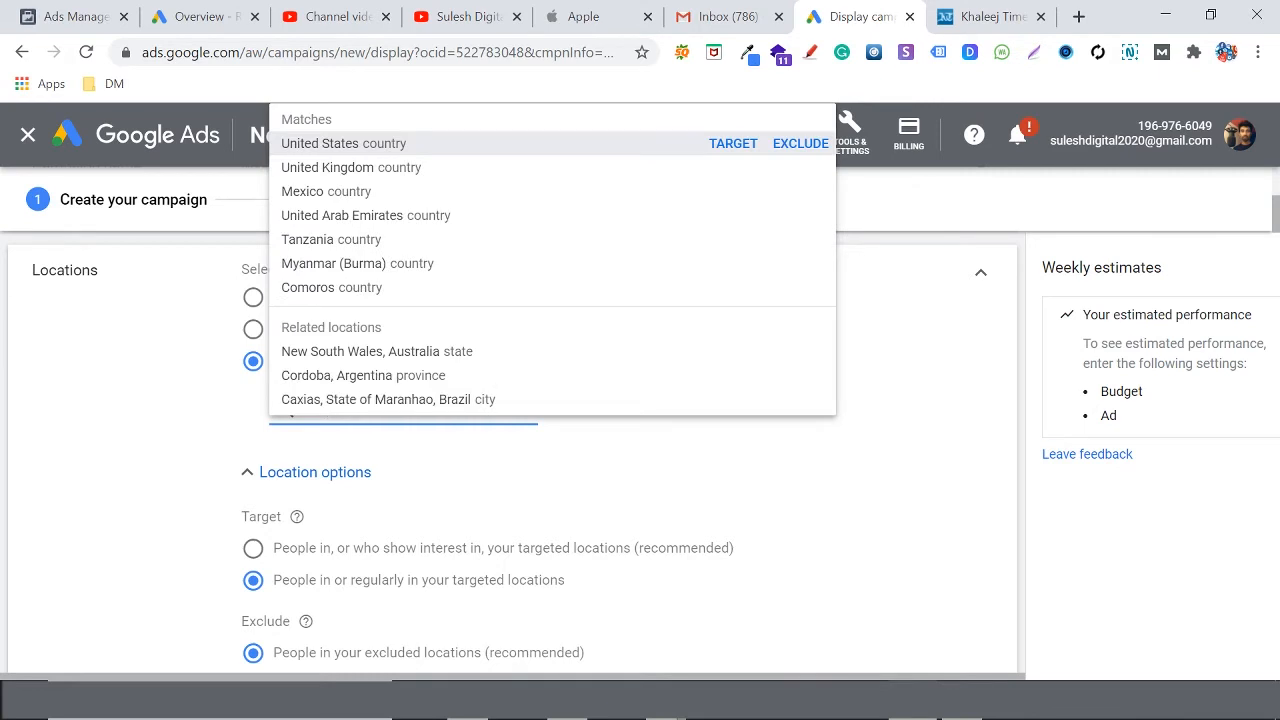
{"action": "left_click", "coordinate": [737, 146]}
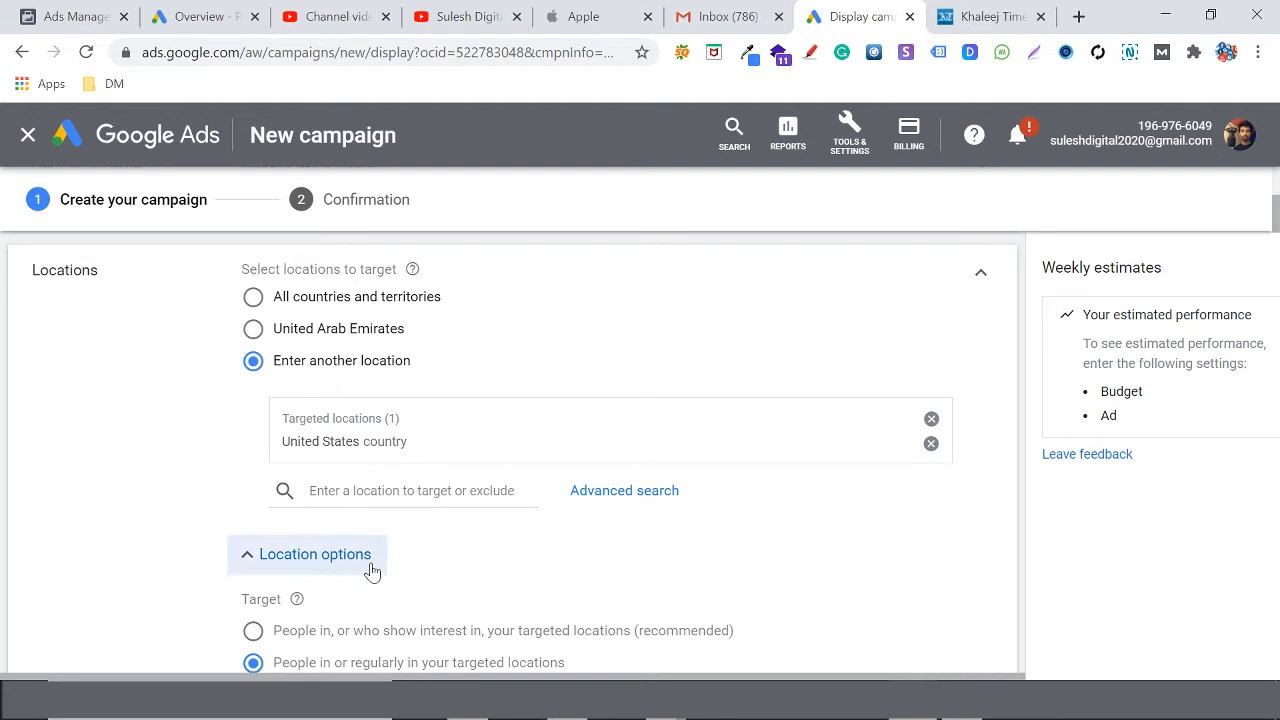
Remove English from the campaign's customer languages, leaving it set to All languages
{"action": "scroll", "coordinate": [620, 231], "scroll_direction": "down", "scroll_amount": 1}
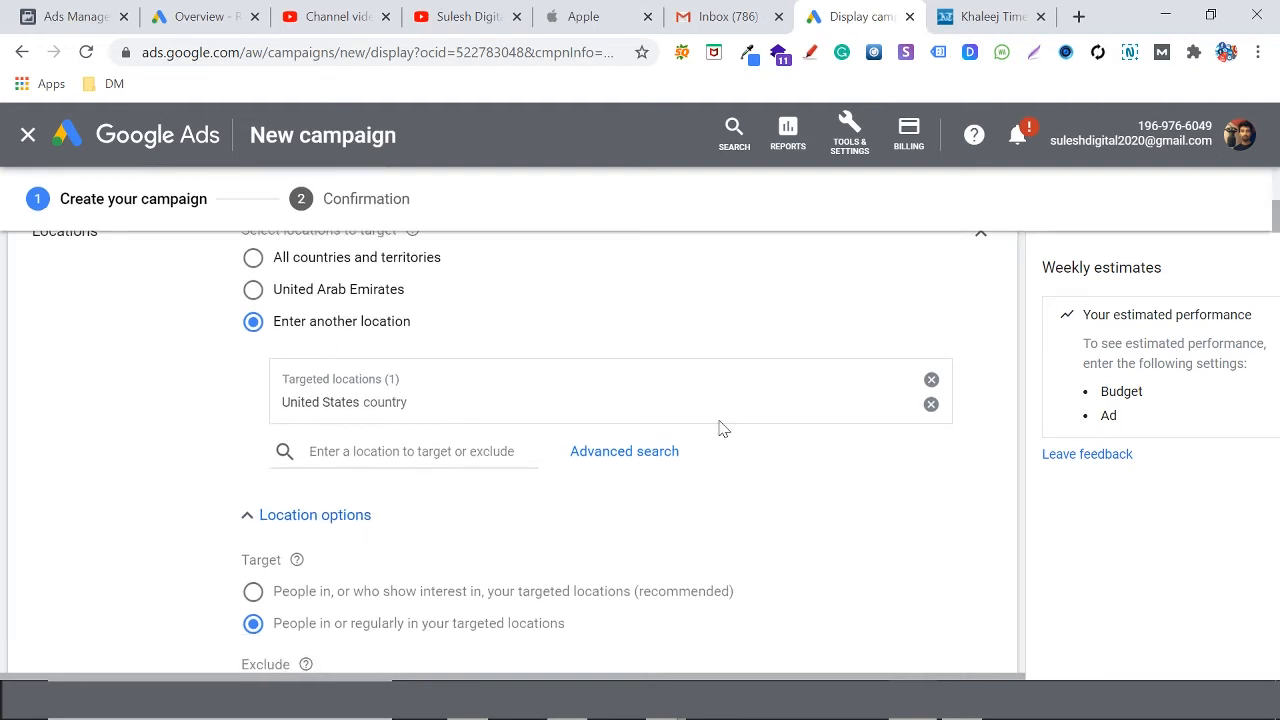
{"action": "left_click_drag", "start_coordinate": [1276, 216], "coordinate": [1277, 291]}
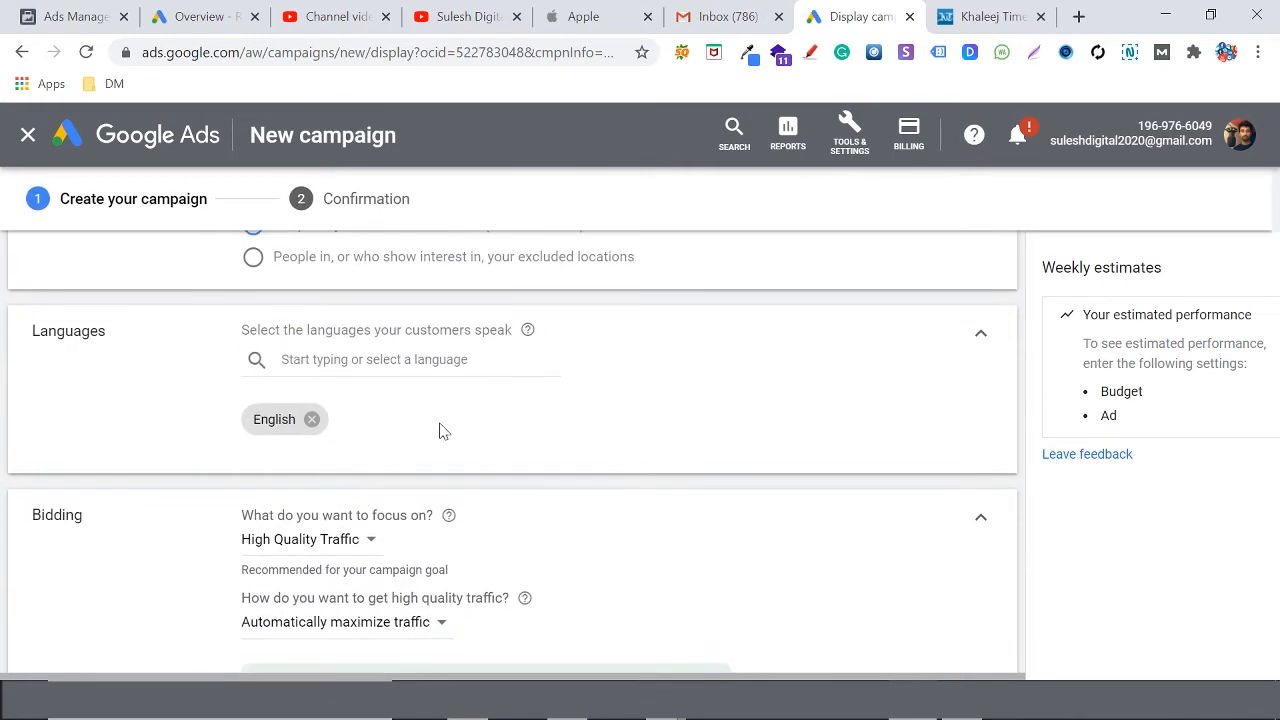
{"action": "left_click", "coordinate": [311, 419]}
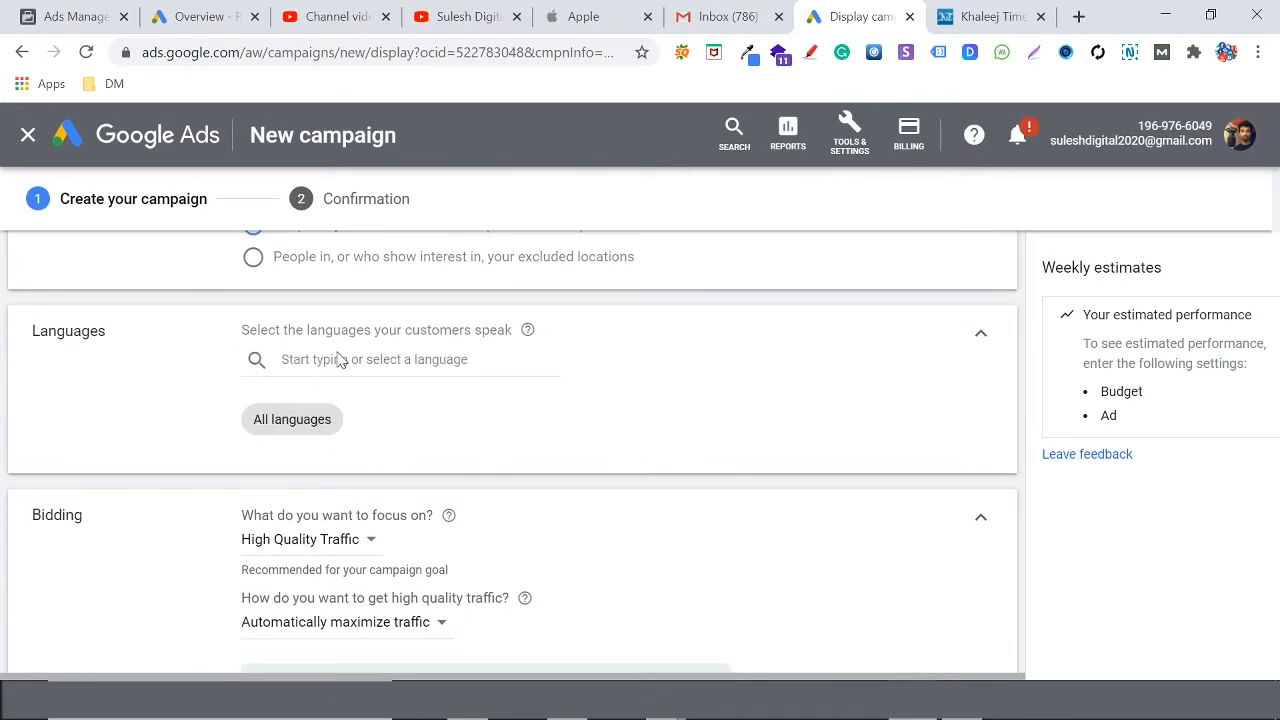
{"action": "left_click_drag", "start_coordinate": [349, 331], "coordinate": [507, 340]}
{"action": "left_click", "coordinate": [500, 358]}
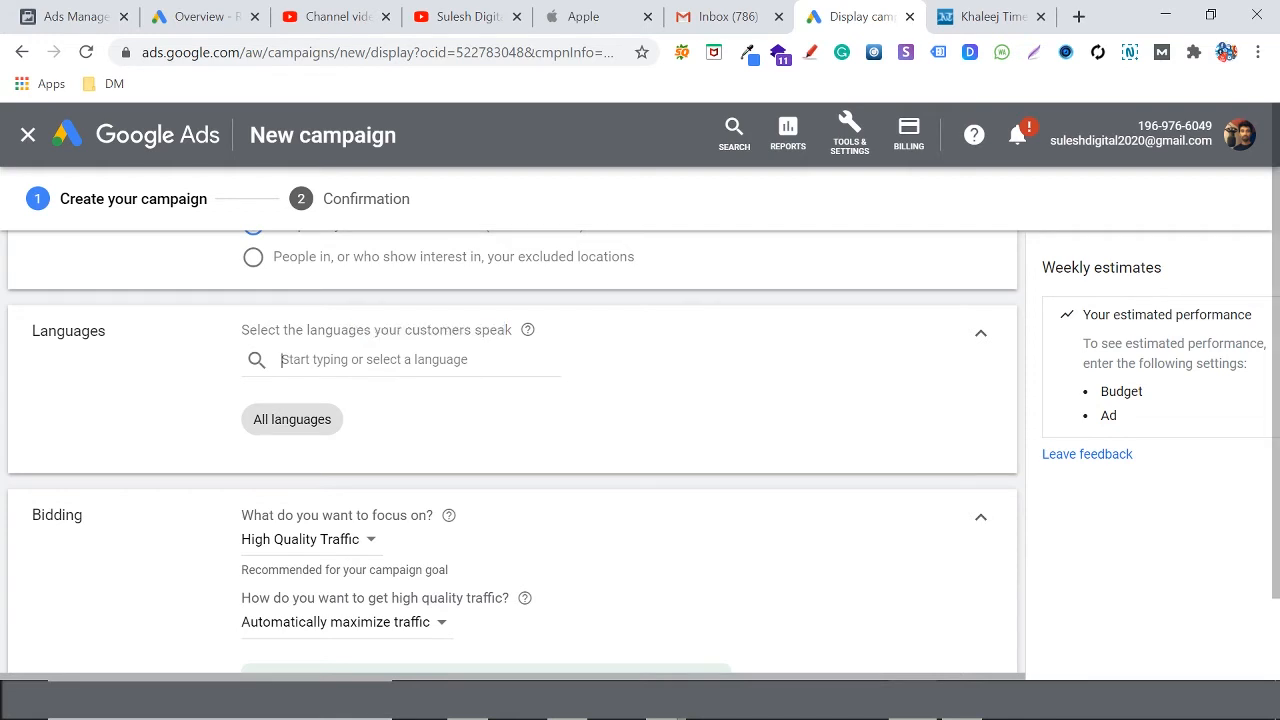
{"action": "left_click", "coordinate": [731, 401]}
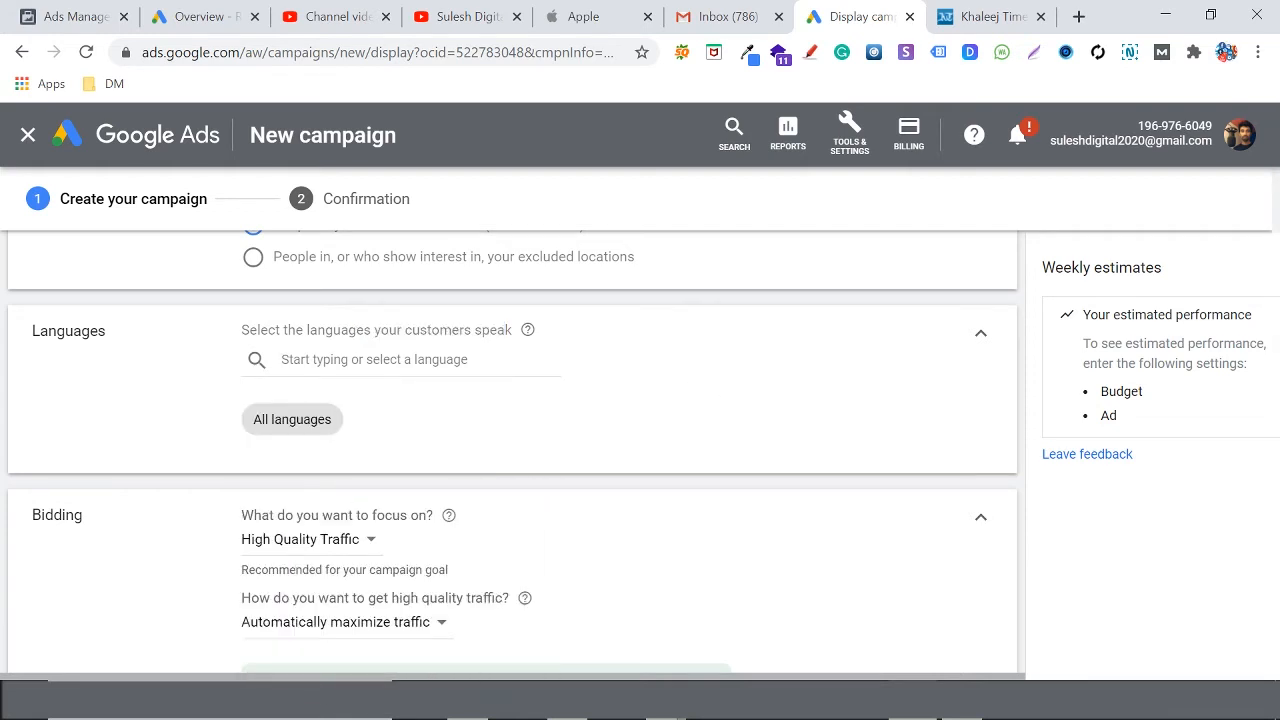
Try adding English and Spanish to the campaign's customer languages, and clear both selections
{"action": "left_click", "coordinate": [360, 360]}
{"action": "type", "text": "e"}
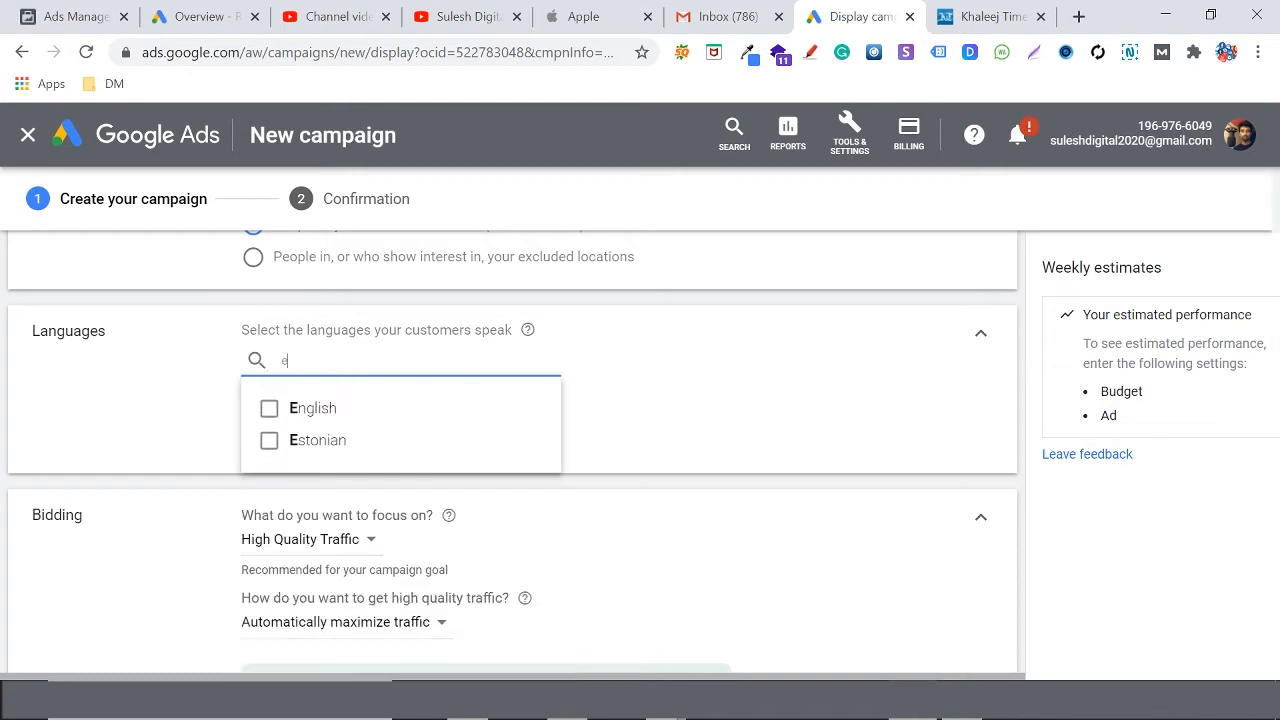
{"action": "left_click", "coordinate": [270, 410]}
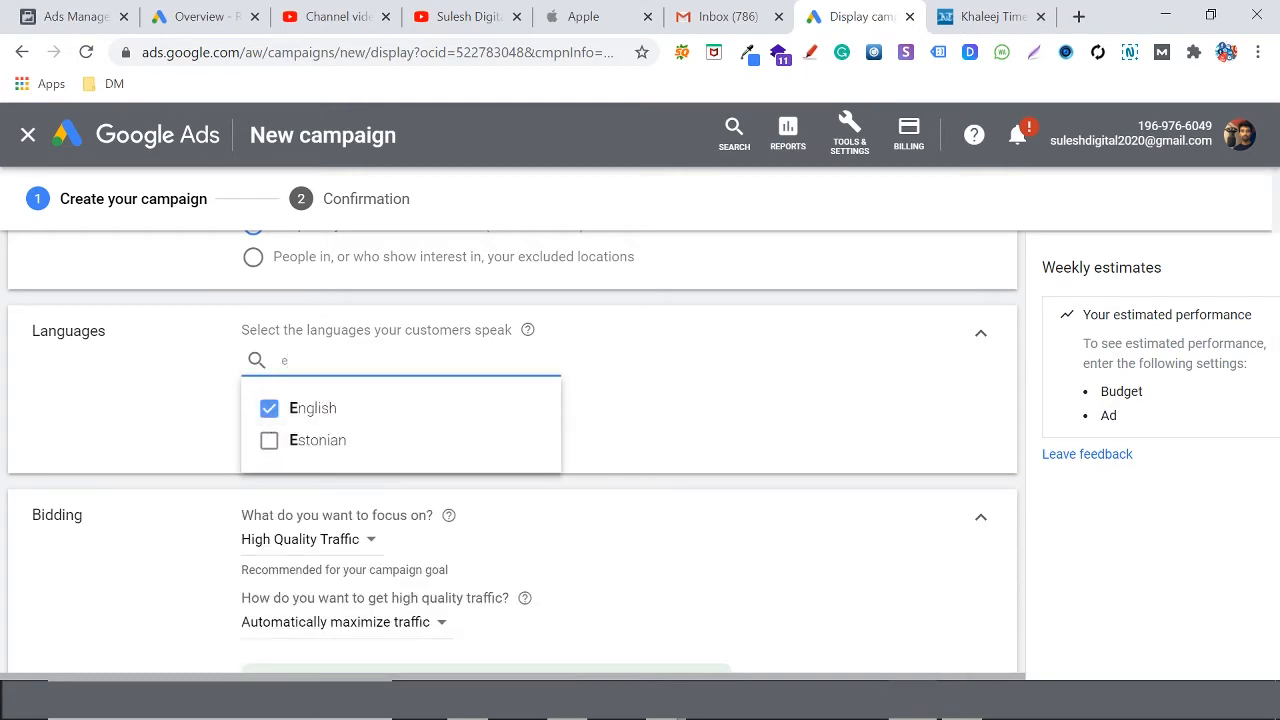
{"action": "key", "text": "BackSpace"}
{"action": "type", "text": "sp"}
{"action": "left_click", "coordinate": [270, 409]}
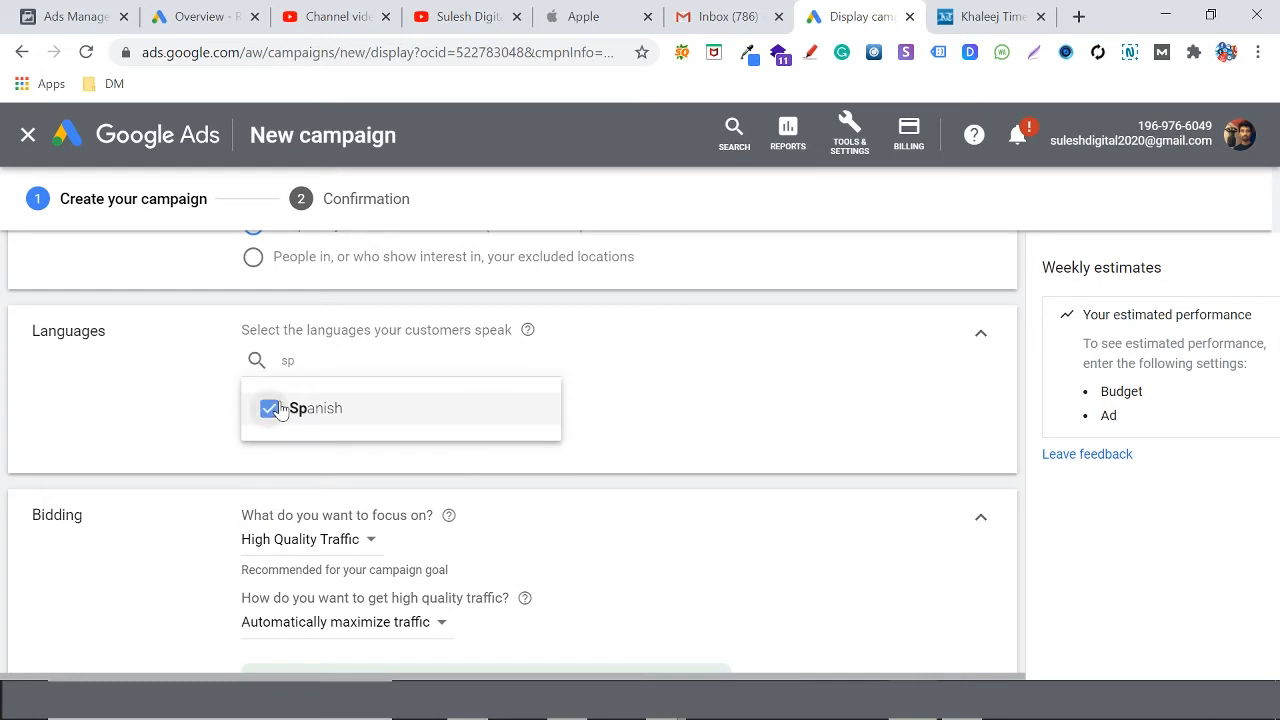
{"action": "left_click", "coordinate": [270, 409]}
{"action": "left_click", "coordinate": [712, 386]}
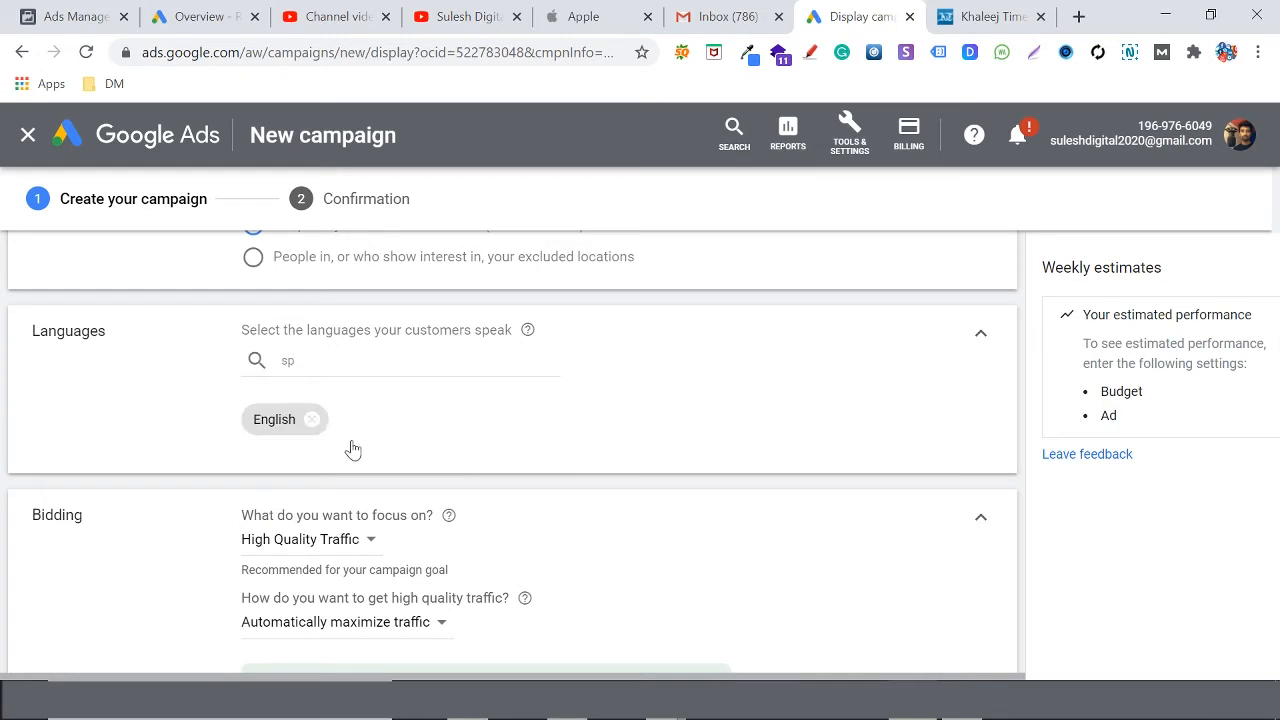
{"action": "left_click", "coordinate": [312, 419]}
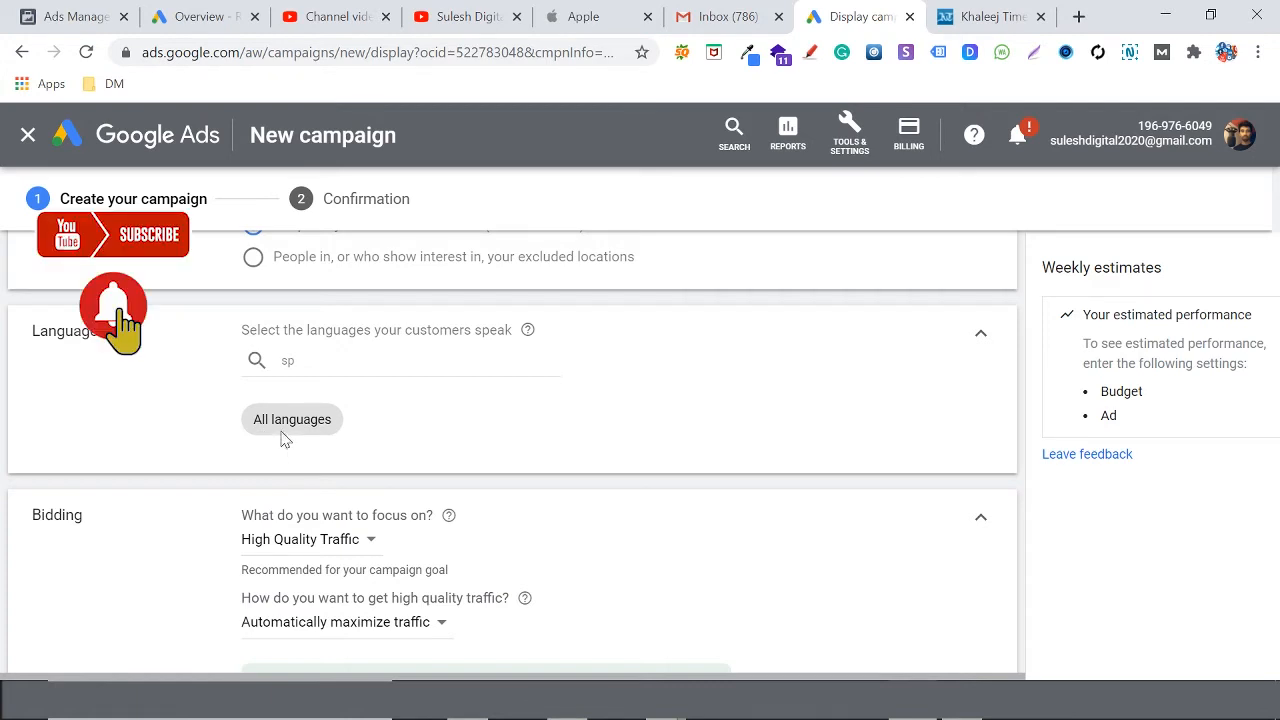
Search the languages for "en" and set English as the campaign's customer language
{"action": "left_click", "coordinate": [316, 362]}
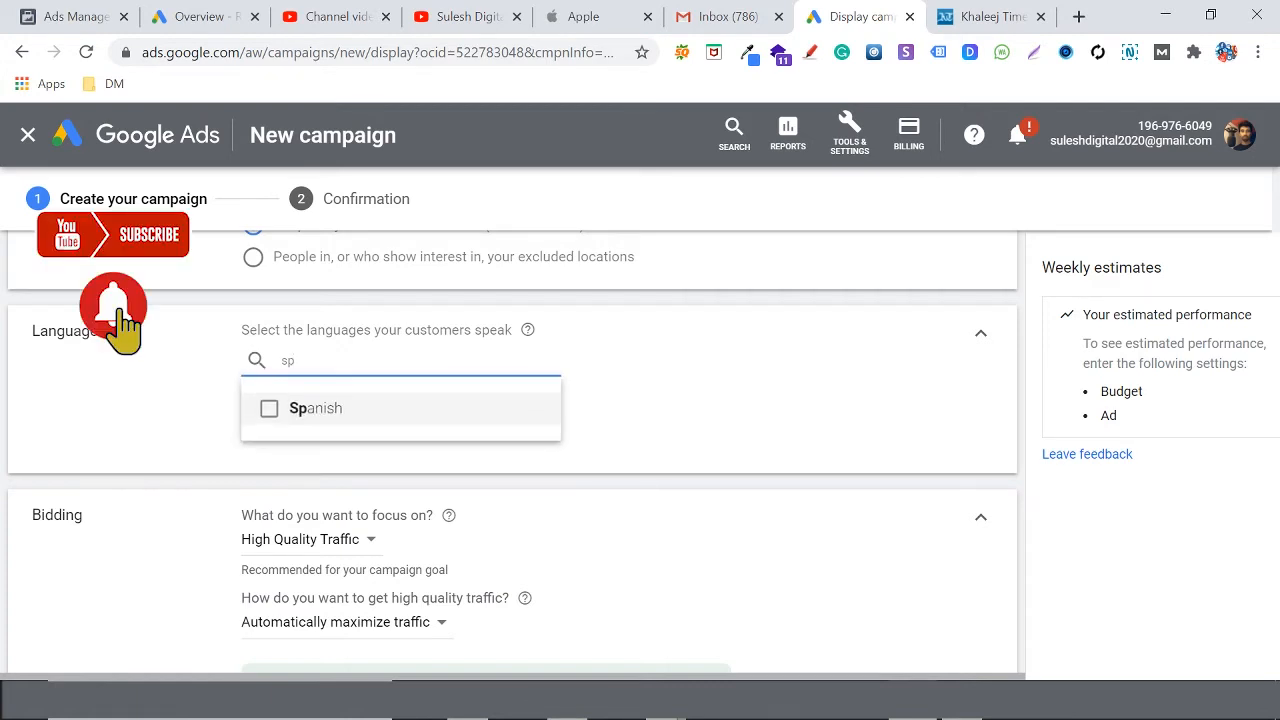
{"action": "key", "text": "BackSpace"}
{"action": "key", "text": "BackSpace"}
{"action": "type", "text": "e"}
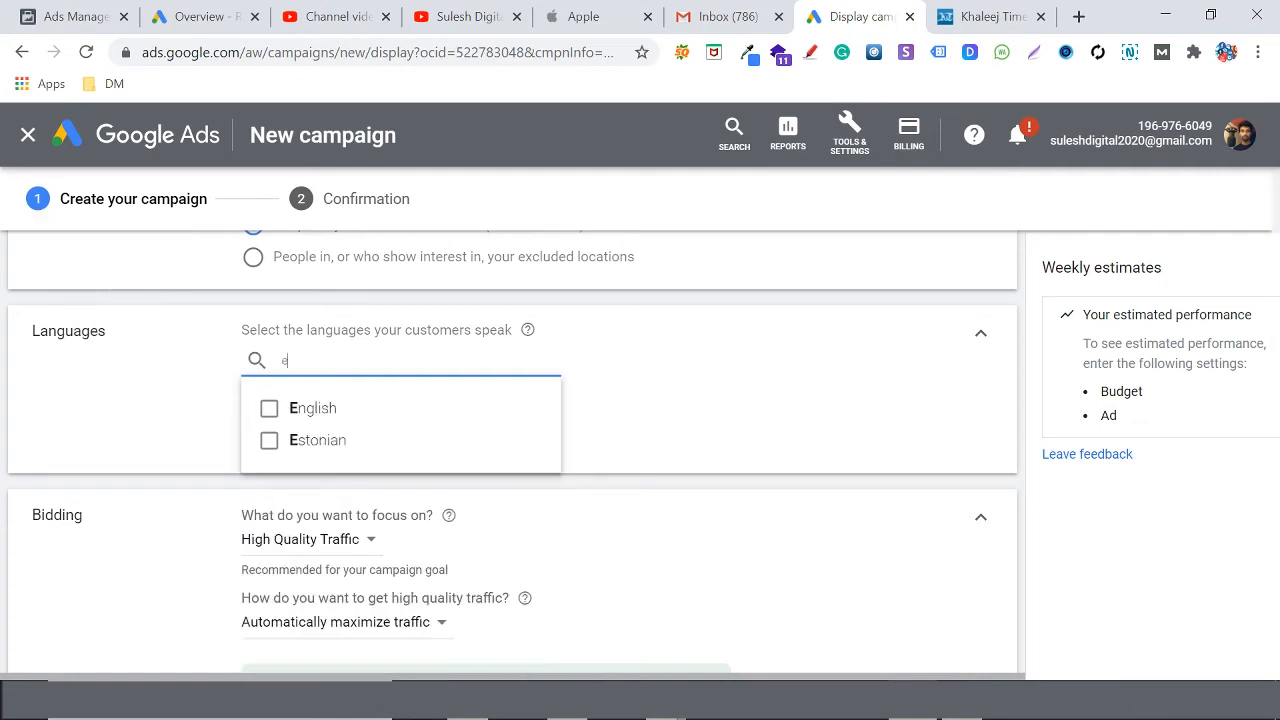
{"action": "type", "text": "n"}
{"action": "left_click", "coordinate": [269, 408]}
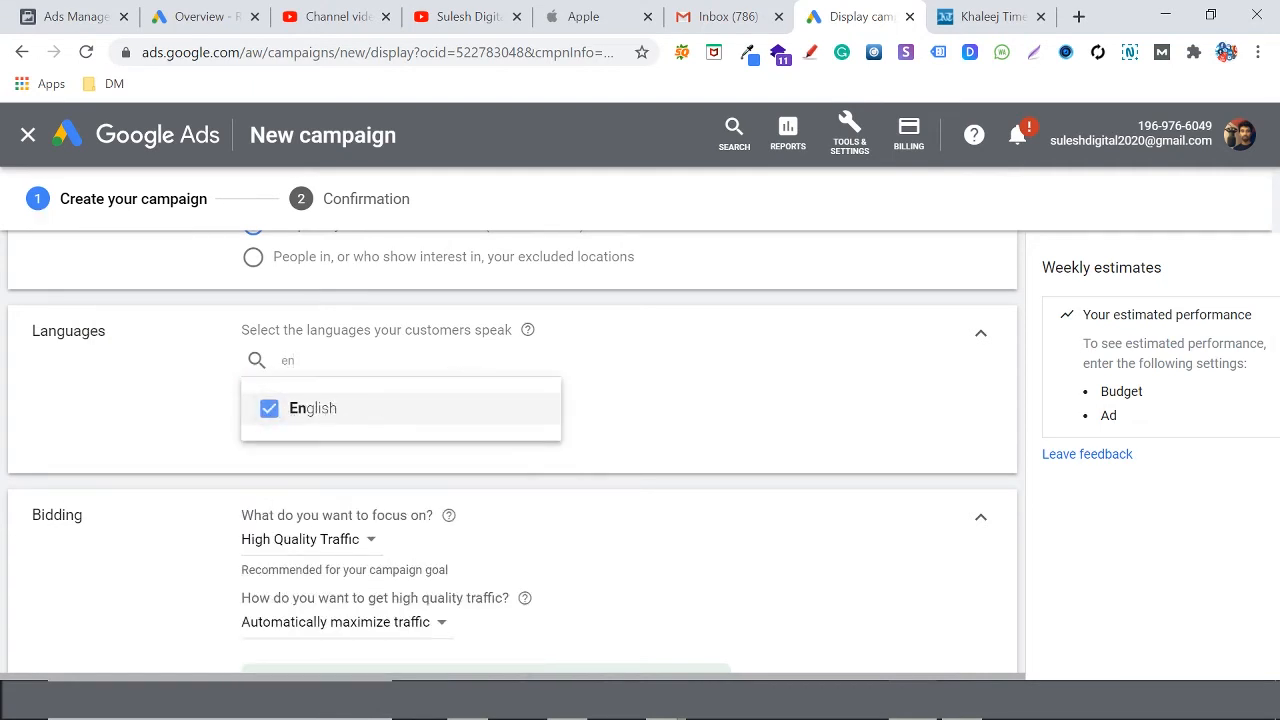
{"action": "left_click", "coordinate": [778, 382]}
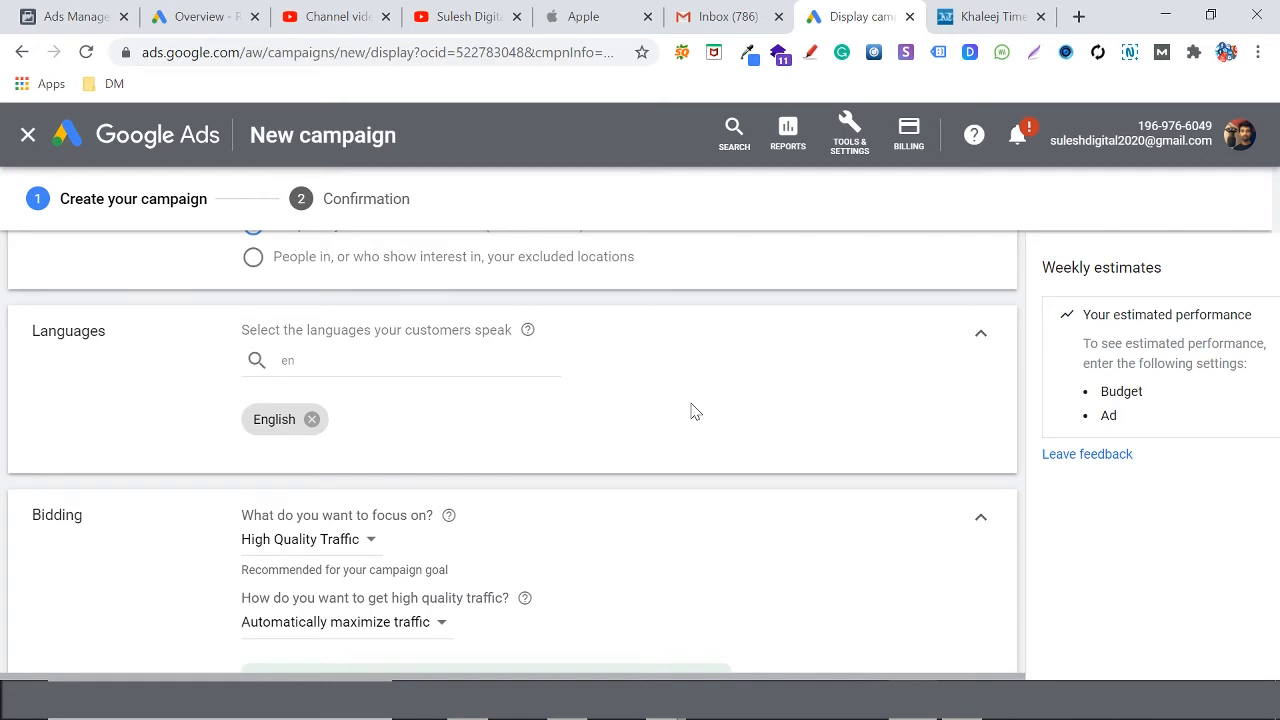
Set the campaign's bidding focus to Viewable impressions
{"action": "scroll", "coordinate": [692, 411], "scroll_direction": "down", "scroll_amount": 2}
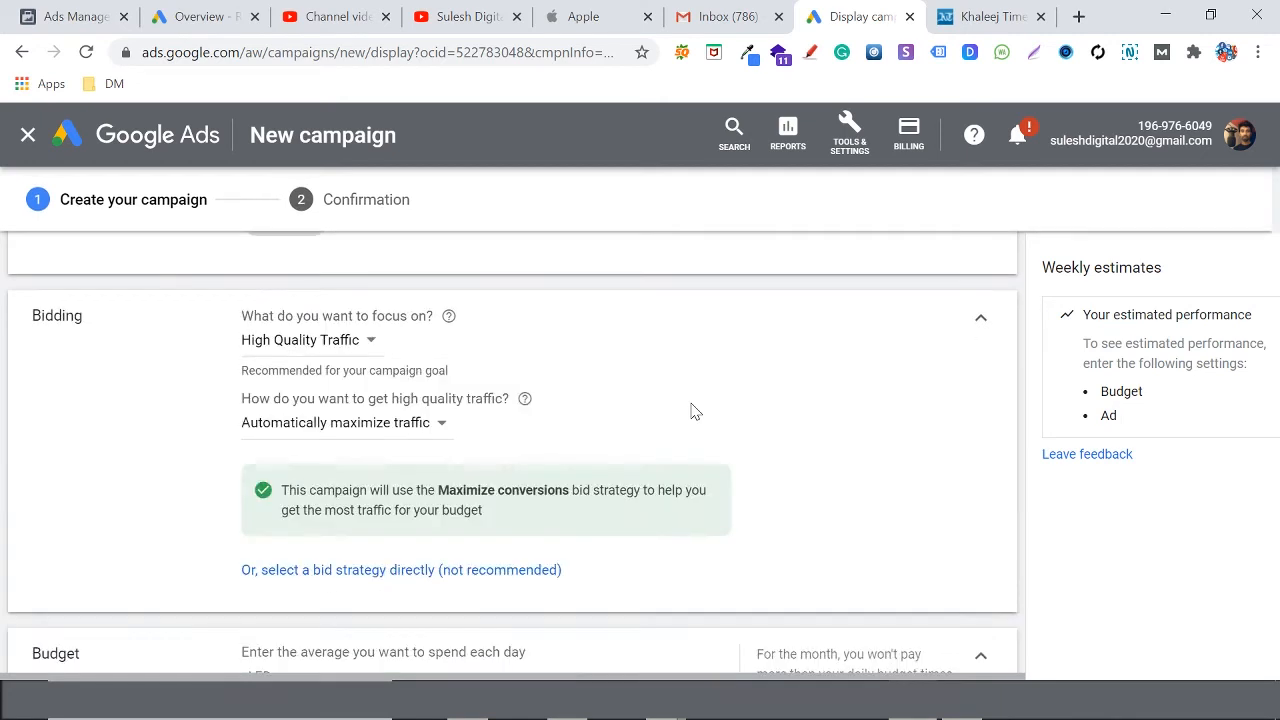
{"action": "left_click", "coordinate": [343, 341]}
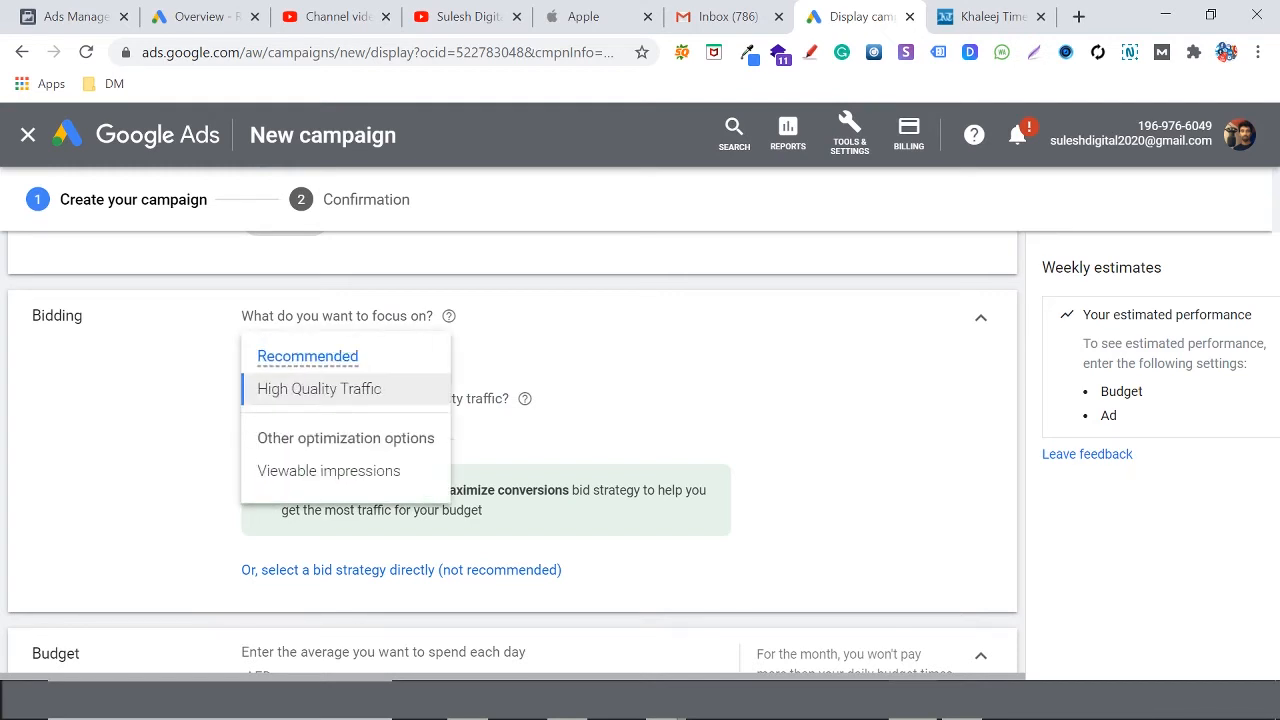
{"action": "left_click", "coordinate": [312, 476]}
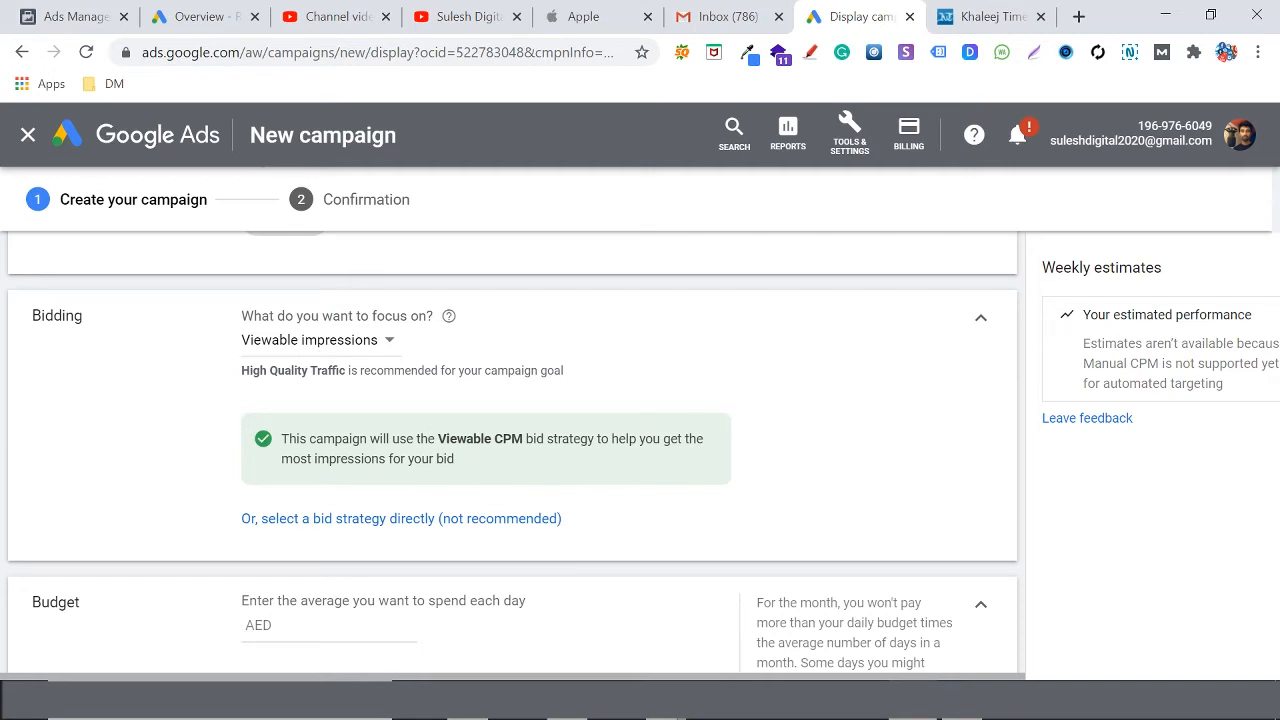
Examine the Viewable CPM bid strategy note and the viewable CPM bid setting for the ad group
{"action": "left_click_drag", "start_coordinate": [495, 440], "coordinate": [524, 440]}
{"action": "left_click", "coordinate": [664, 349]}
{"action": "left_click_drag", "start_coordinate": [438, 440], "coordinate": [510, 440]}
{"action": "left_click", "coordinate": [590, 410]}
{"action": "left_click", "coordinate": [617, 397]}
{"action": "scroll", "coordinate": [491, 423], "scroll_direction": "down", "scroll_amount": 8}
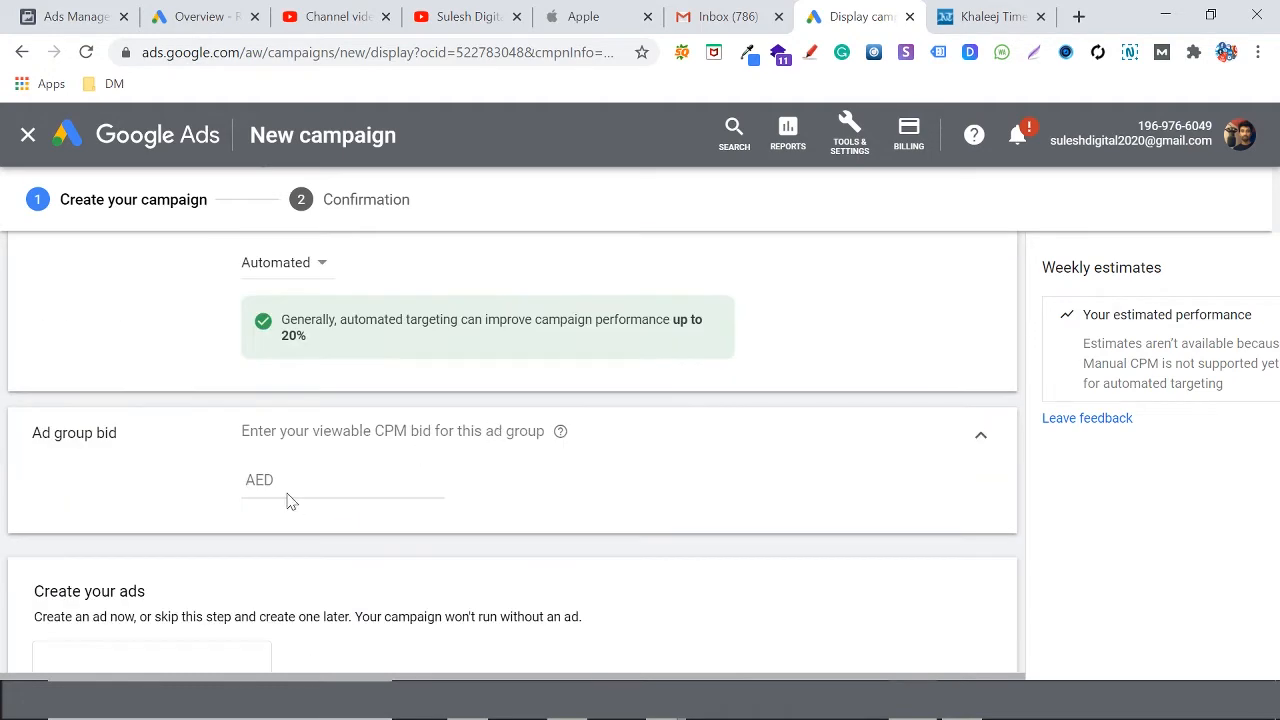
{"action": "scroll", "coordinate": [300, 490], "scroll_direction": "up", "scroll_amount": 6}
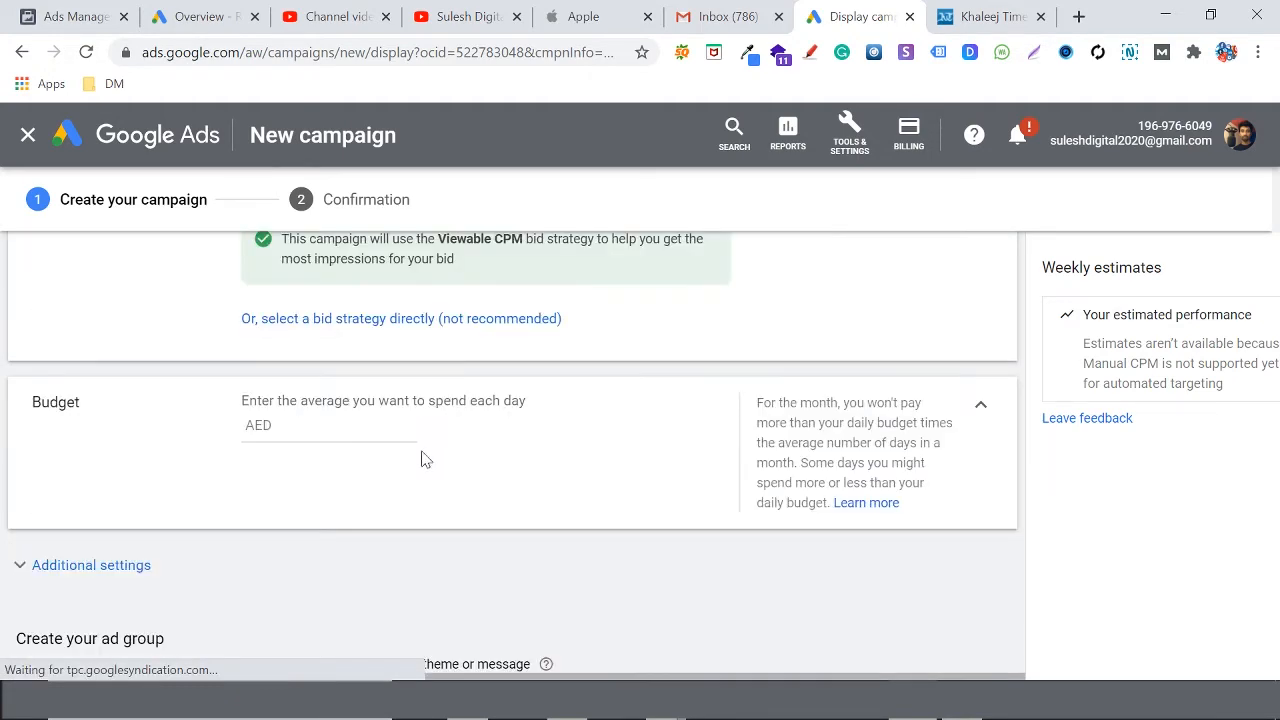
{"action": "scroll", "coordinate": [421, 459], "scroll_direction": "up", "scroll_amount": 2}
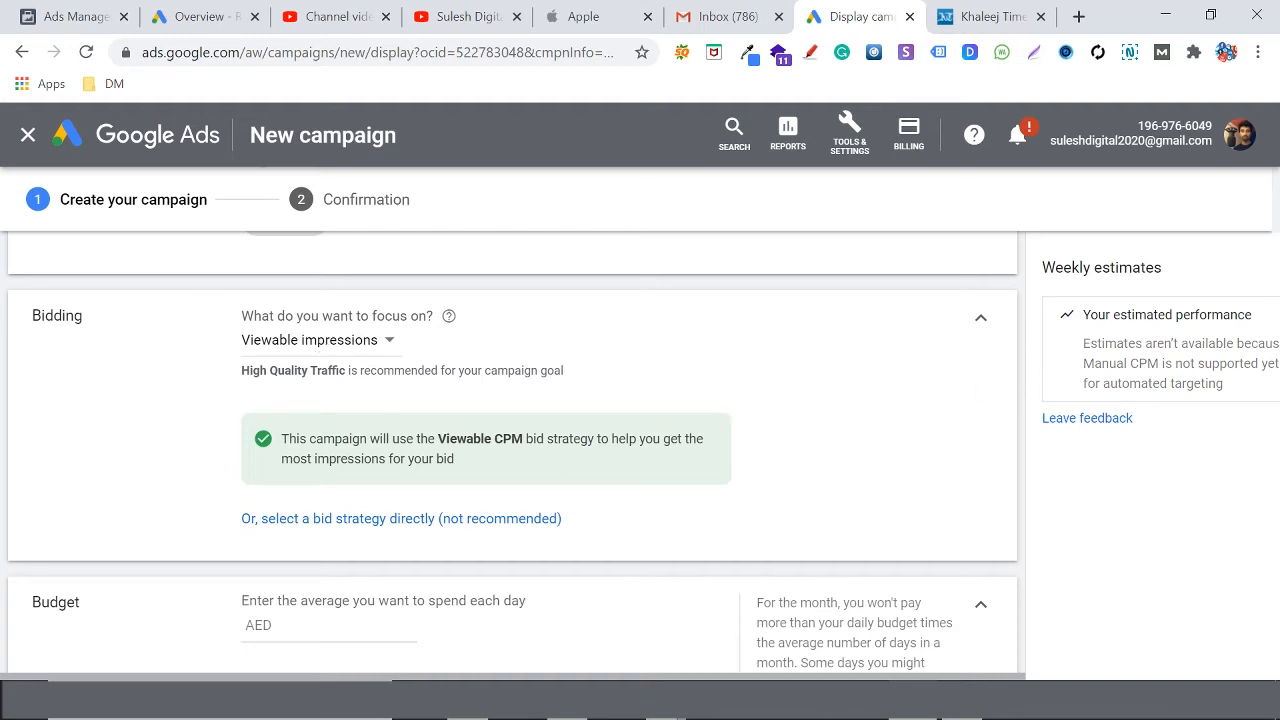
Set the campaign's average daily budget to AED 100
{"action": "scroll", "coordinate": [530, 450], "scroll_direction": "down", "scroll_amount": 2}
{"action": "left_click", "coordinate": [303, 437]}
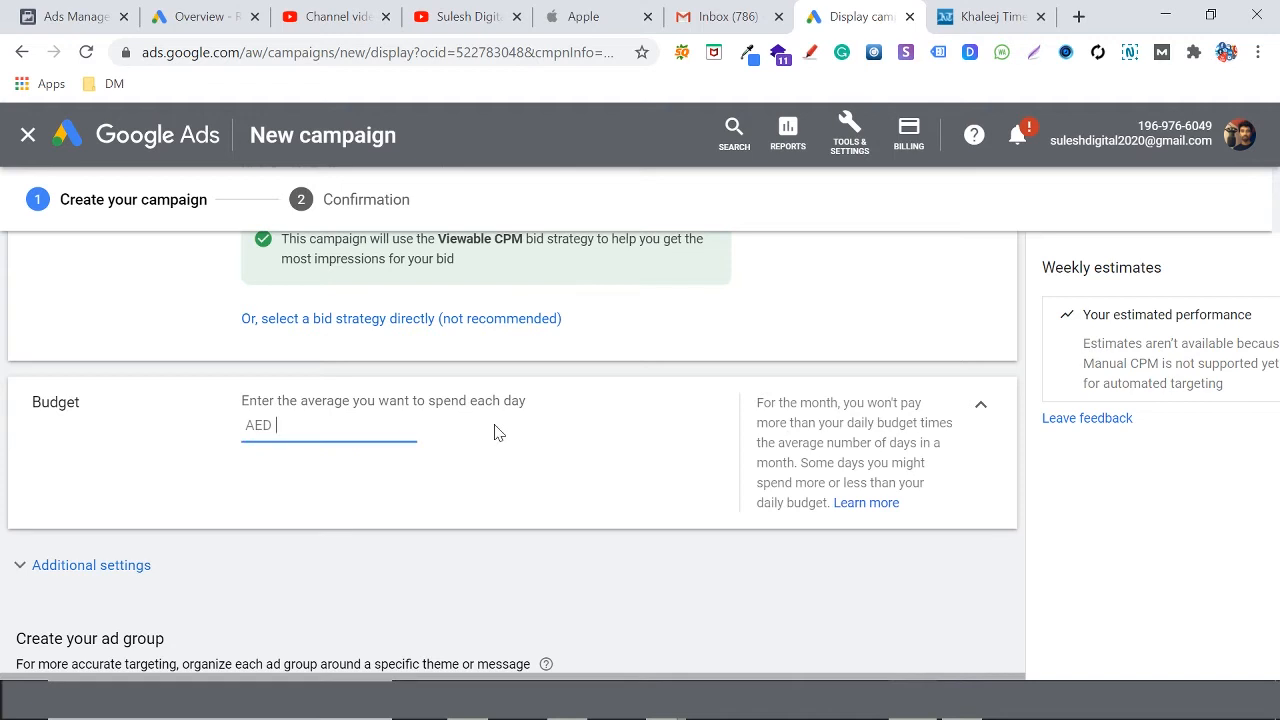
{"action": "left_click_drag", "start_coordinate": [410, 402], "coordinate": [450, 392]}
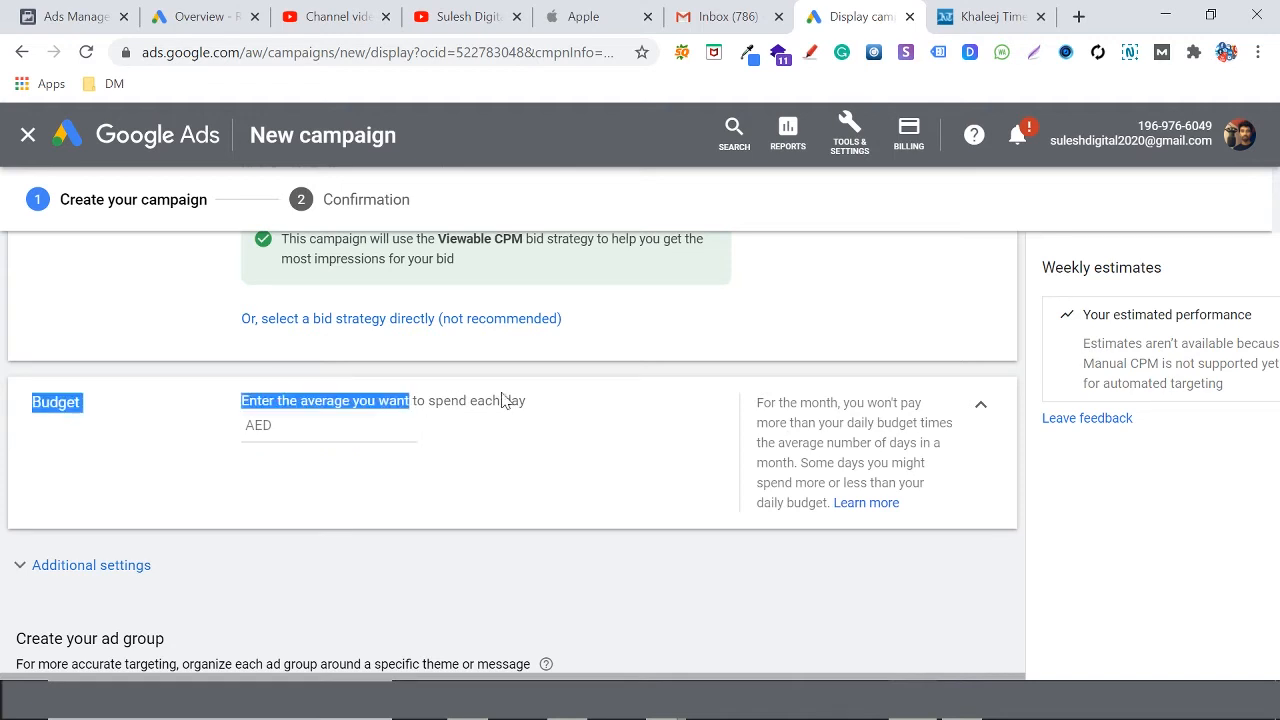
{"action": "left_click", "coordinate": [537, 420]}
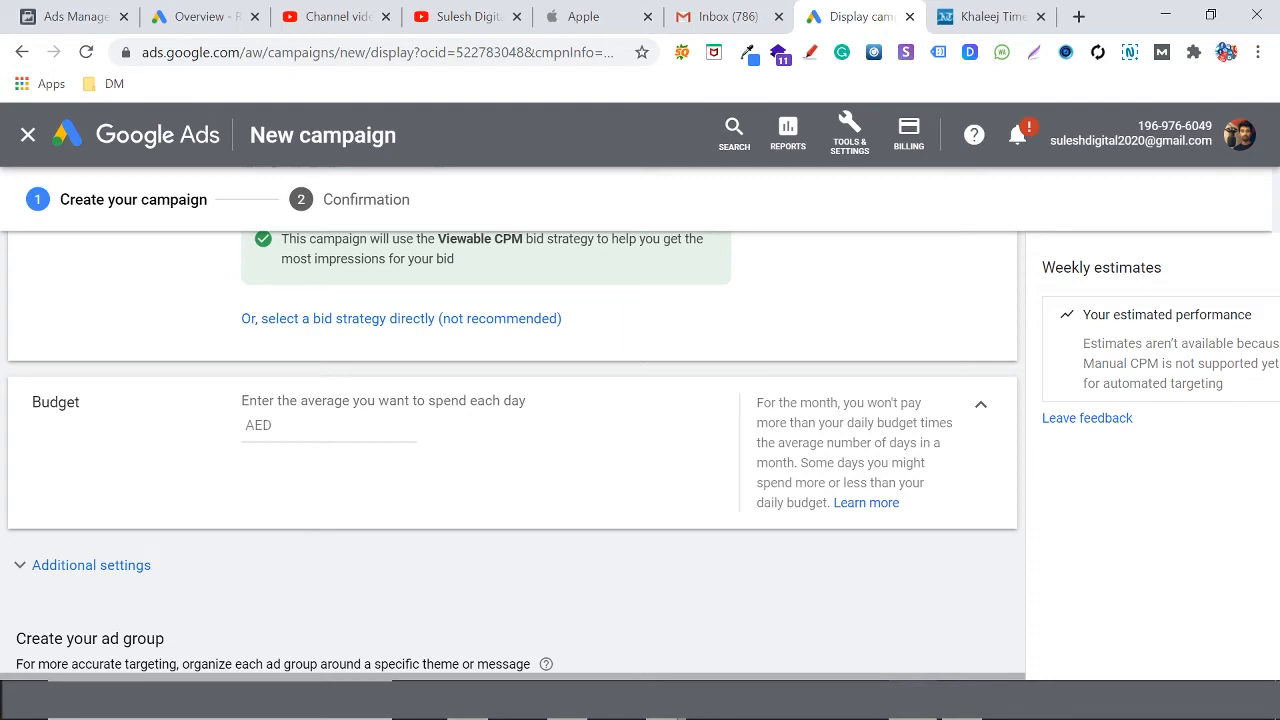
{"action": "left_click", "coordinate": [318, 427]}
{"action": "type", "text": "100"}
{"action": "left_click", "coordinate": [527, 444]}
{"action": "scroll", "coordinate": [1024, 474], "scroll_direction": "down", "scroll_amount": 2}
{"action": "scroll", "coordinate": [1024, 476], "scroll_direction": "up", "scroll_amount": 2}
{"action": "scroll", "coordinate": [486, 557], "scroll_direction": "down", "scroll_amount": 2}
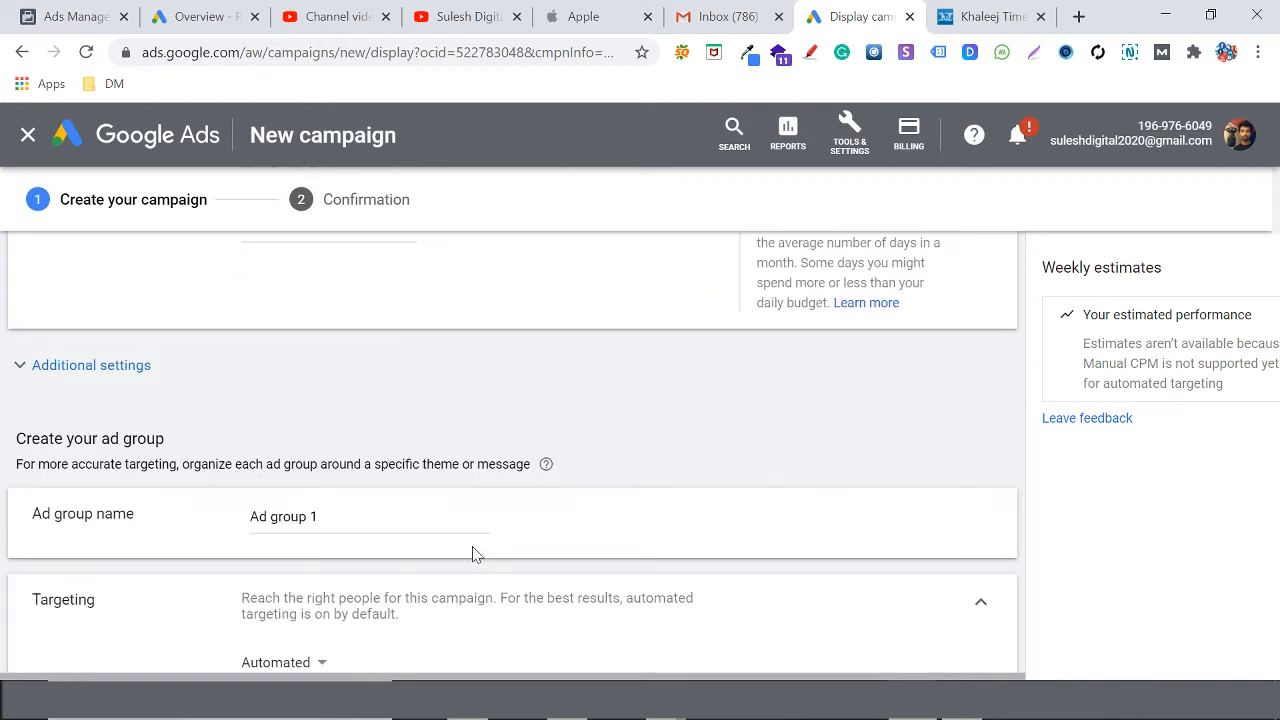
Expand the campaign's additional settings and ad schedule, and examine the start and end time choices
{"action": "left_click", "coordinate": [110, 368]}
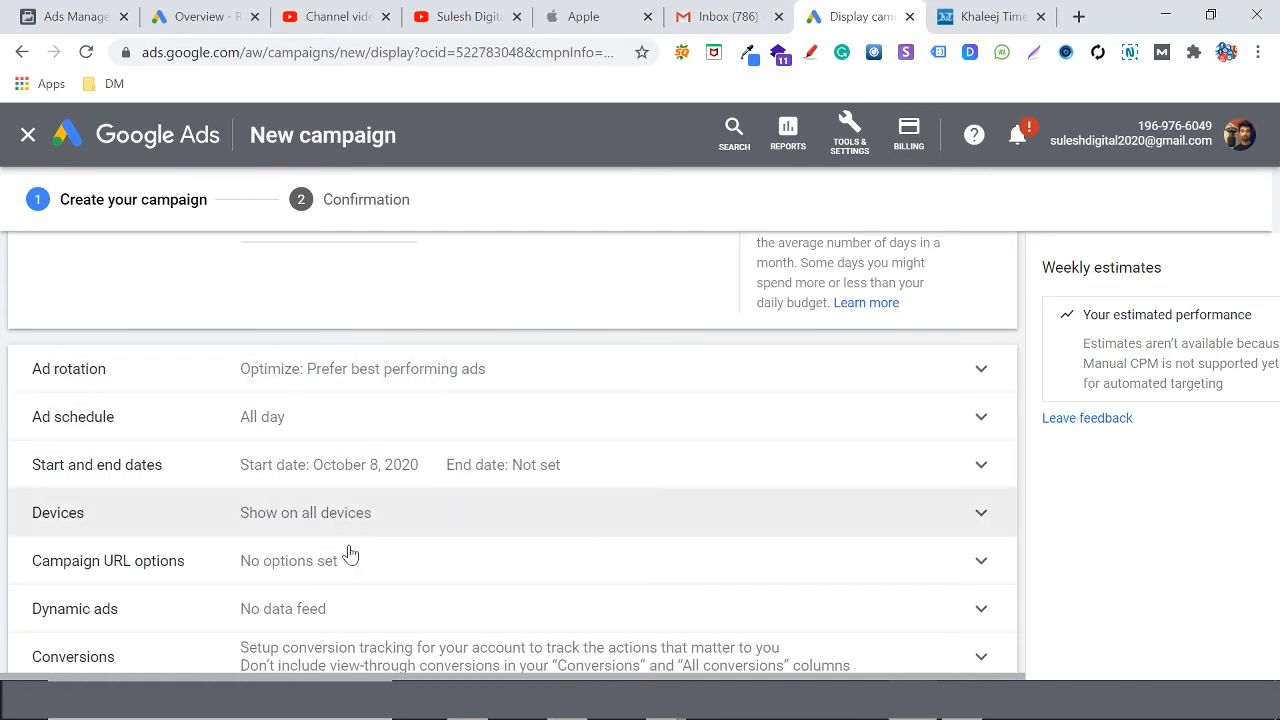
{"action": "scroll", "coordinate": [345, 620], "scroll_direction": "down", "scroll_amount": 2}
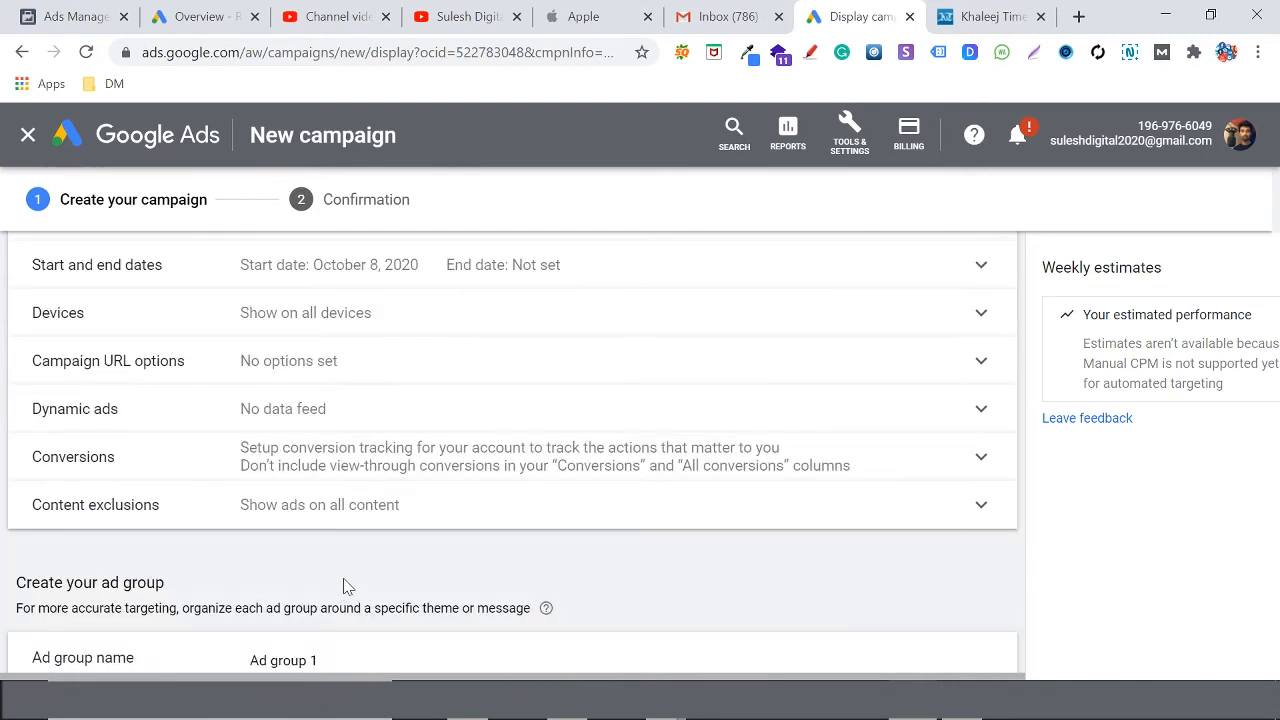
{"action": "scroll", "coordinate": [343, 587], "scroll_direction": "up", "scroll_amount": 2}
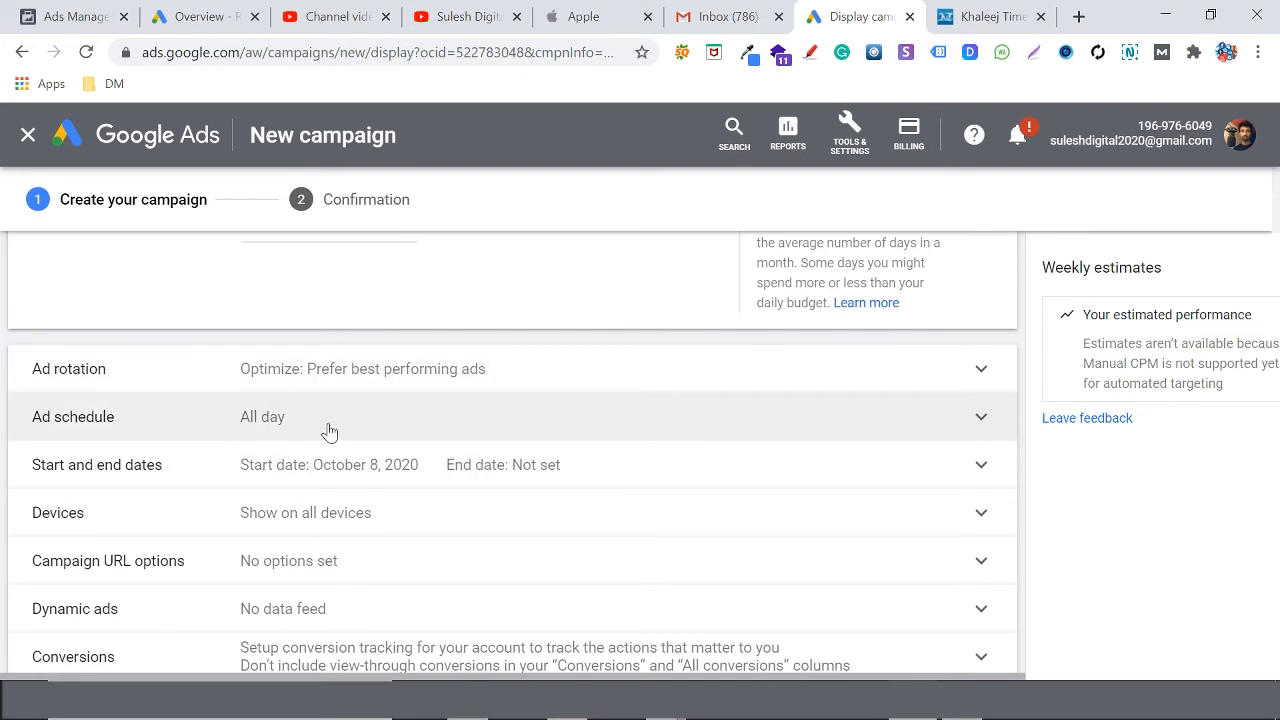
{"action": "left_click", "coordinate": [327, 427]}
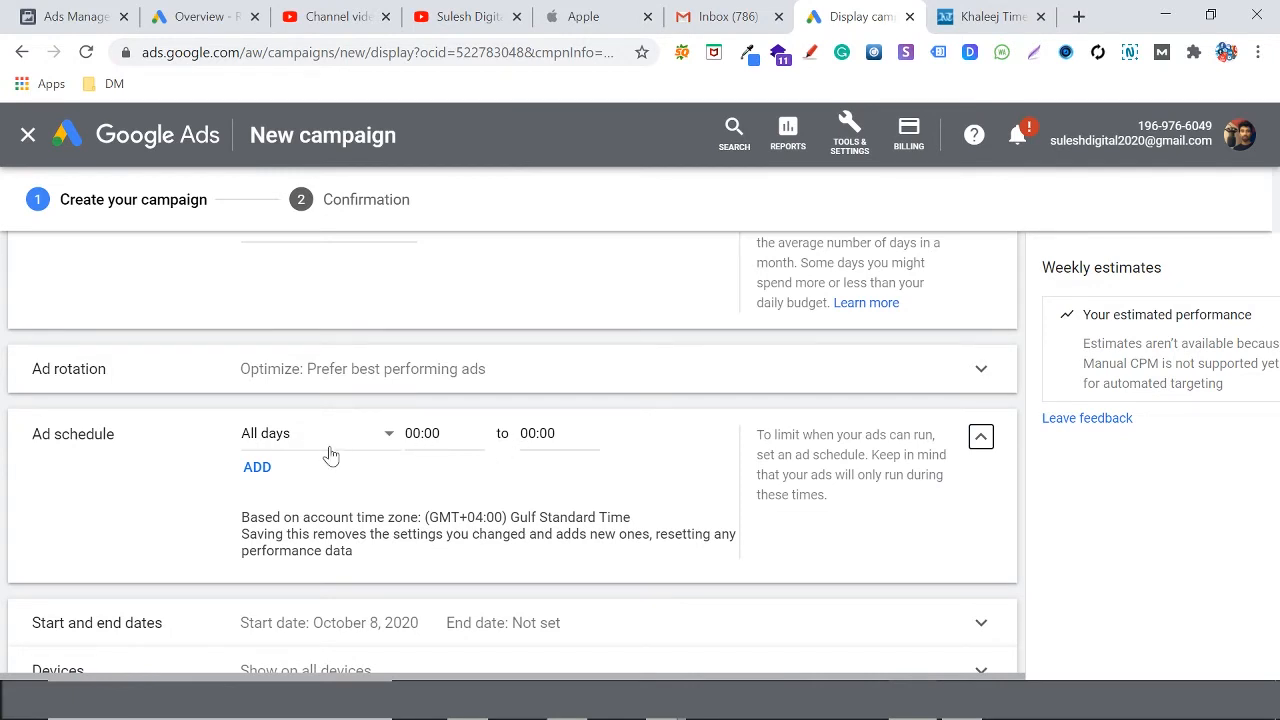
{"action": "left_click", "coordinate": [422, 436]}
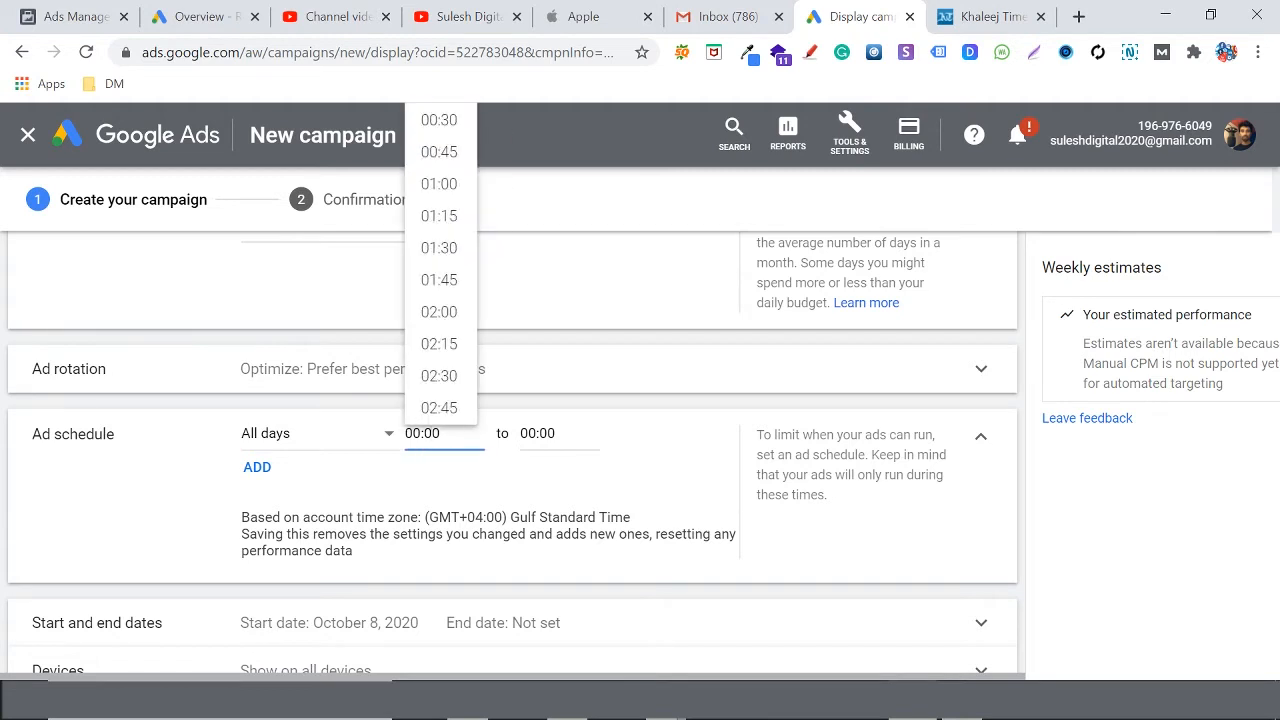
{"action": "left_click", "coordinate": [530, 435]}
{"action": "left_click", "coordinate": [573, 472]}
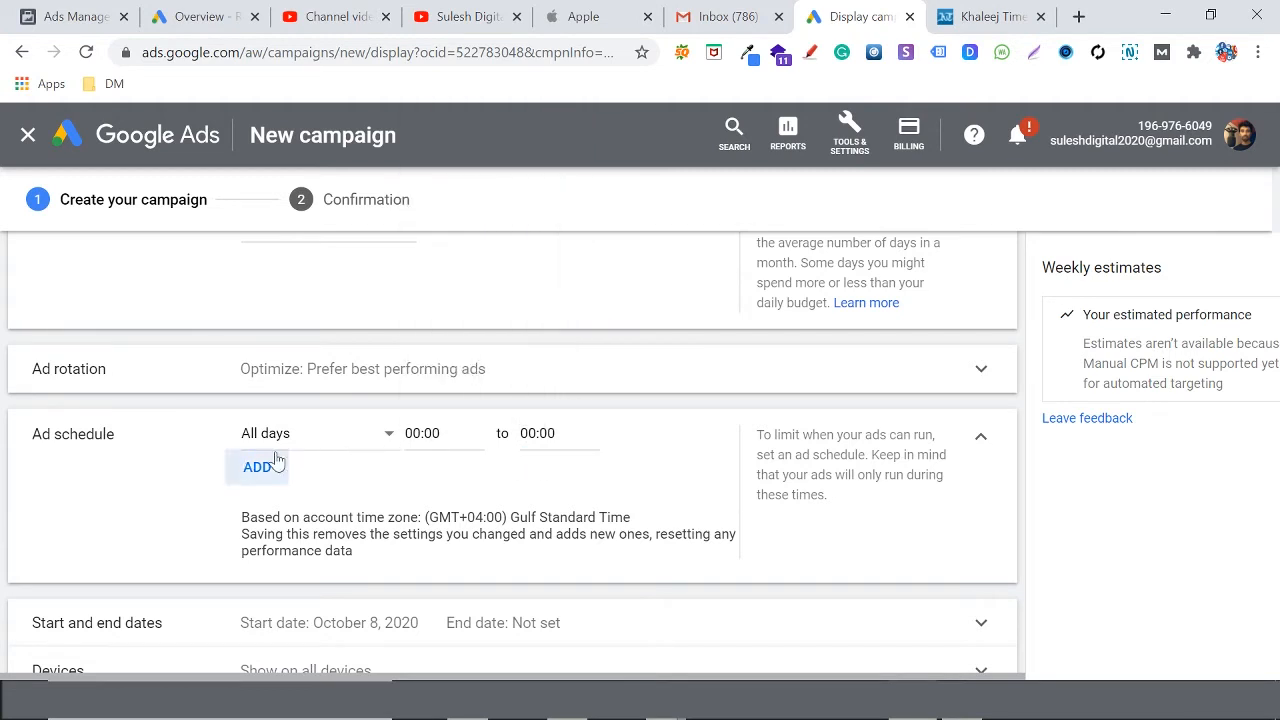
Try an ad schedule with Mondays and Tuesdays entries, and remove both entries
{"action": "left_click", "coordinate": [385, 441]}
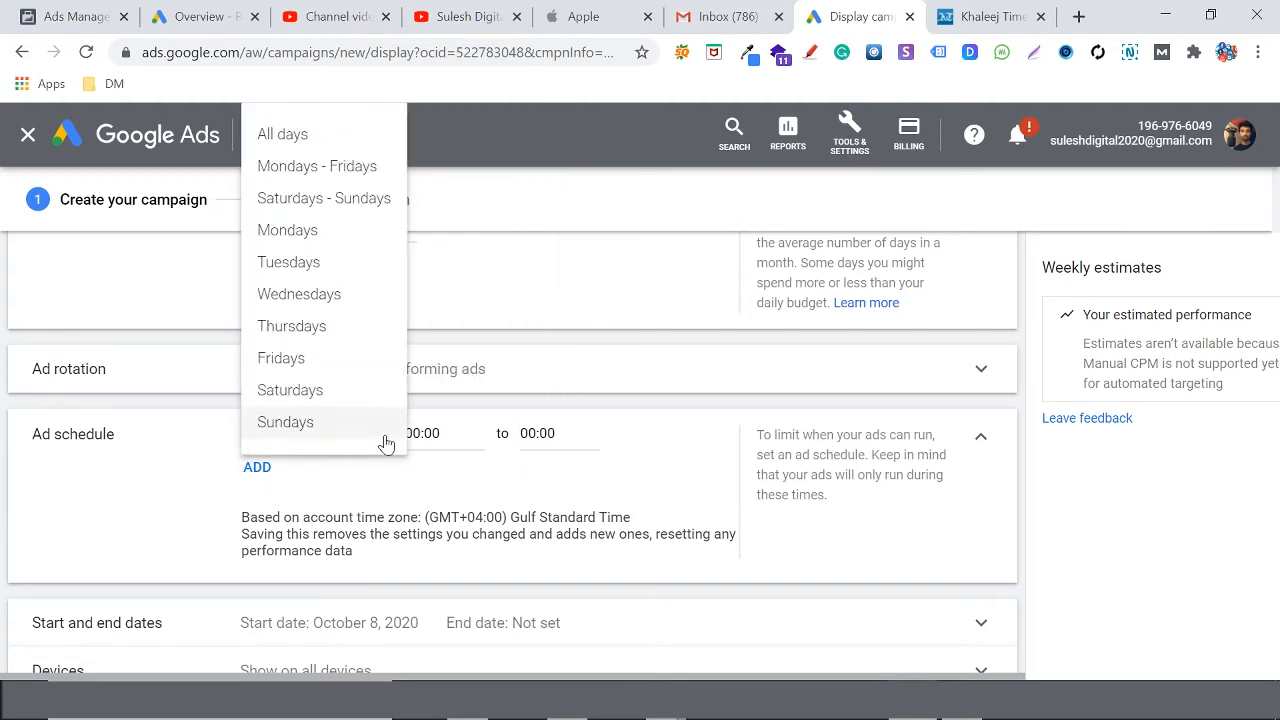
{"action": "left_click", "coordinate": [288, 238]}
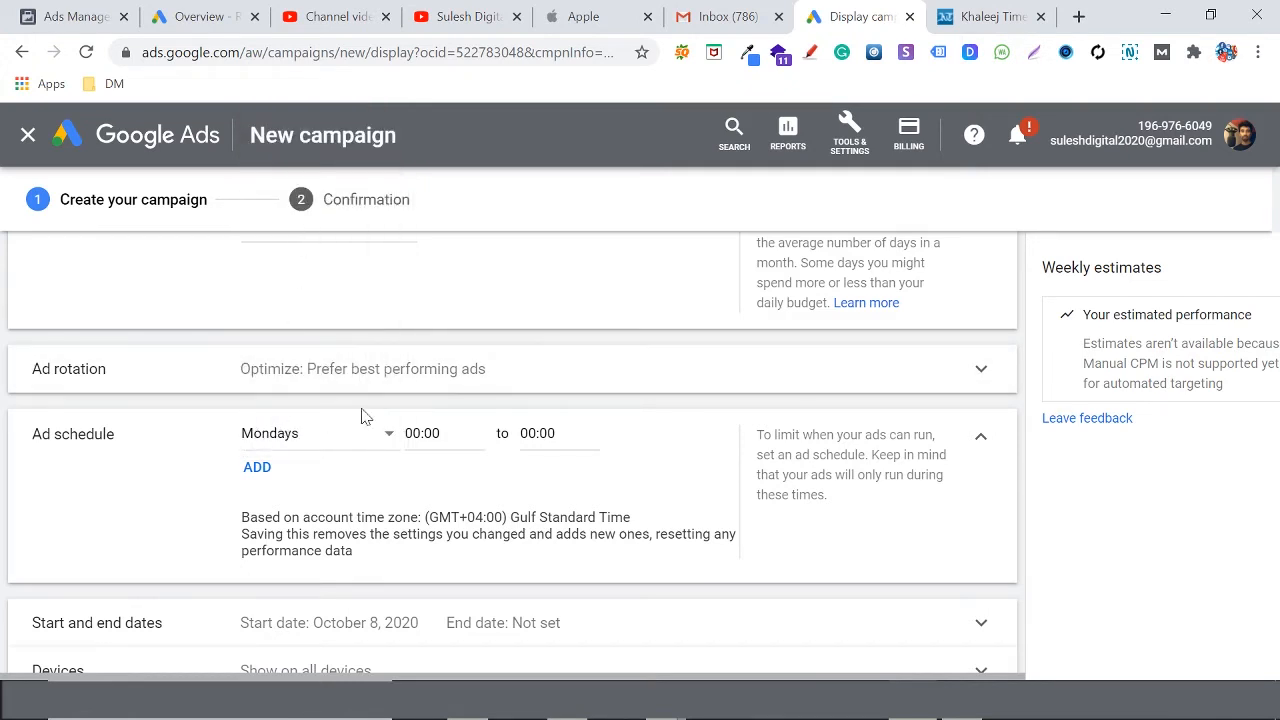
{"action": "left_click", "coordinate": [418, 428]}
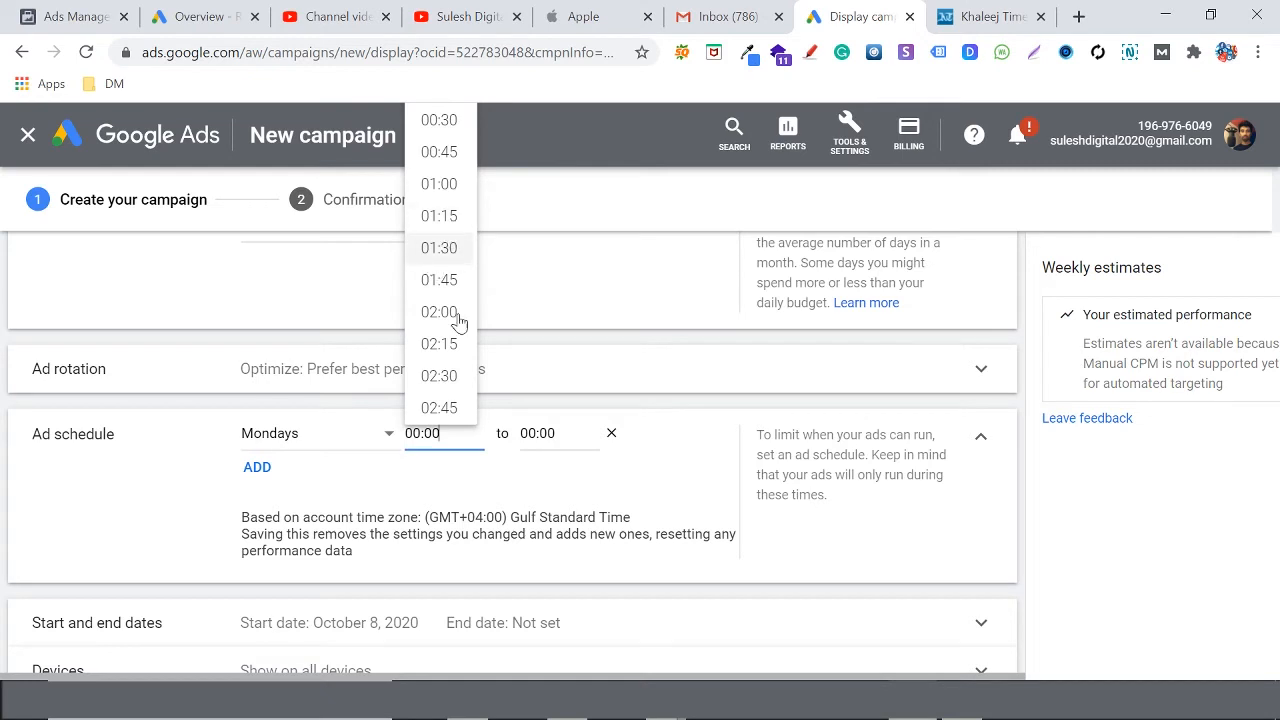
{"action": "left_click", "coordinate": [546, 434]}
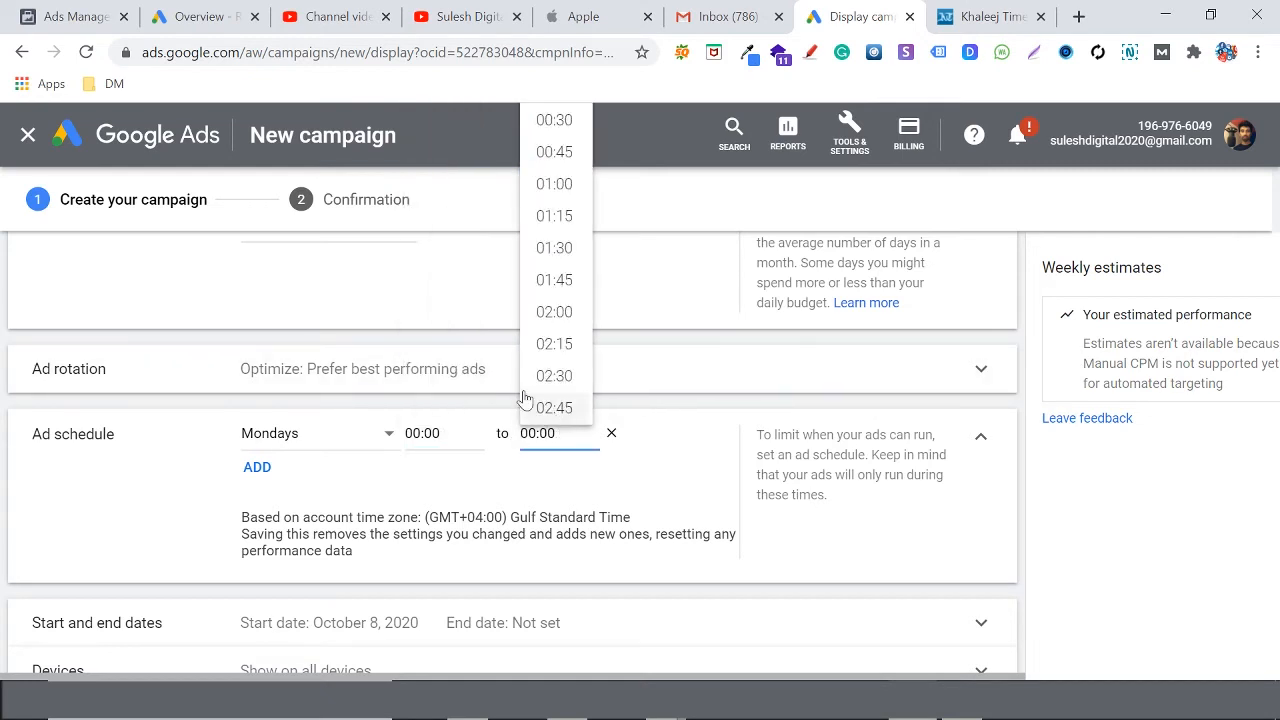
{"action": "left_click", "coordinate": [257, 467]}
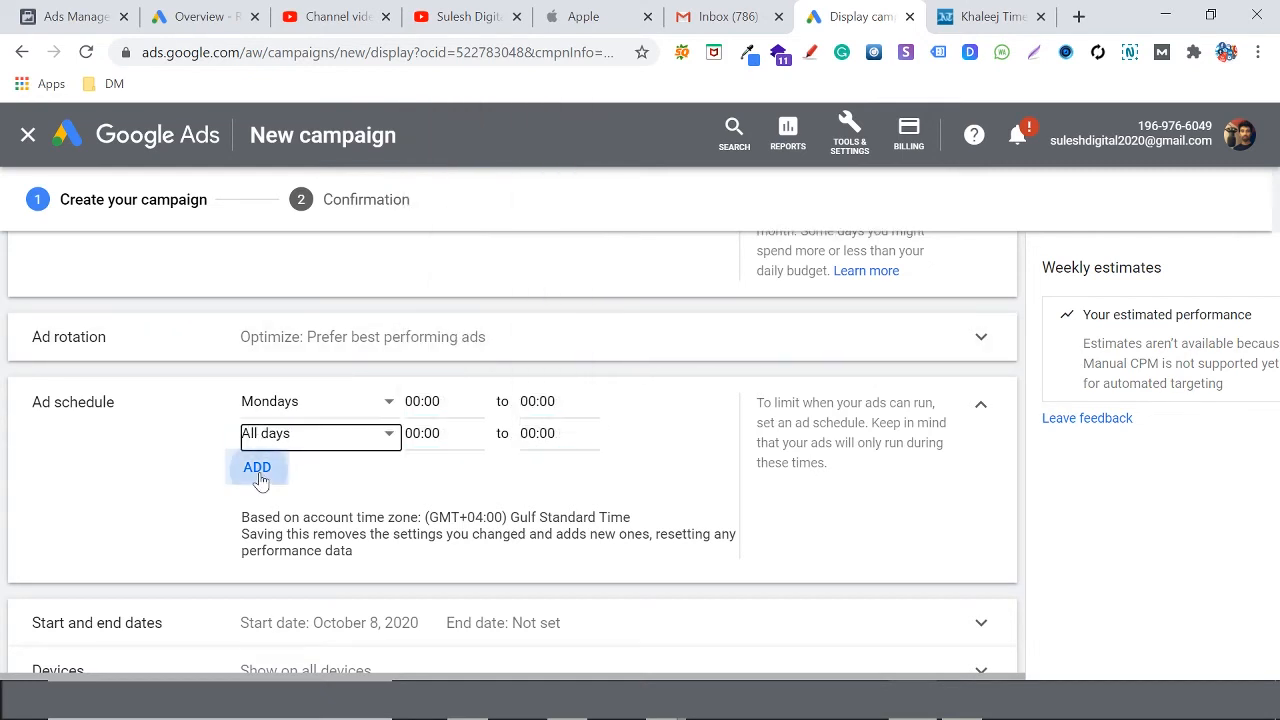
{"action": "left_click", "coordinate": [292, 434]}
{"action": "left_click", "coordinate": [304, 275]}
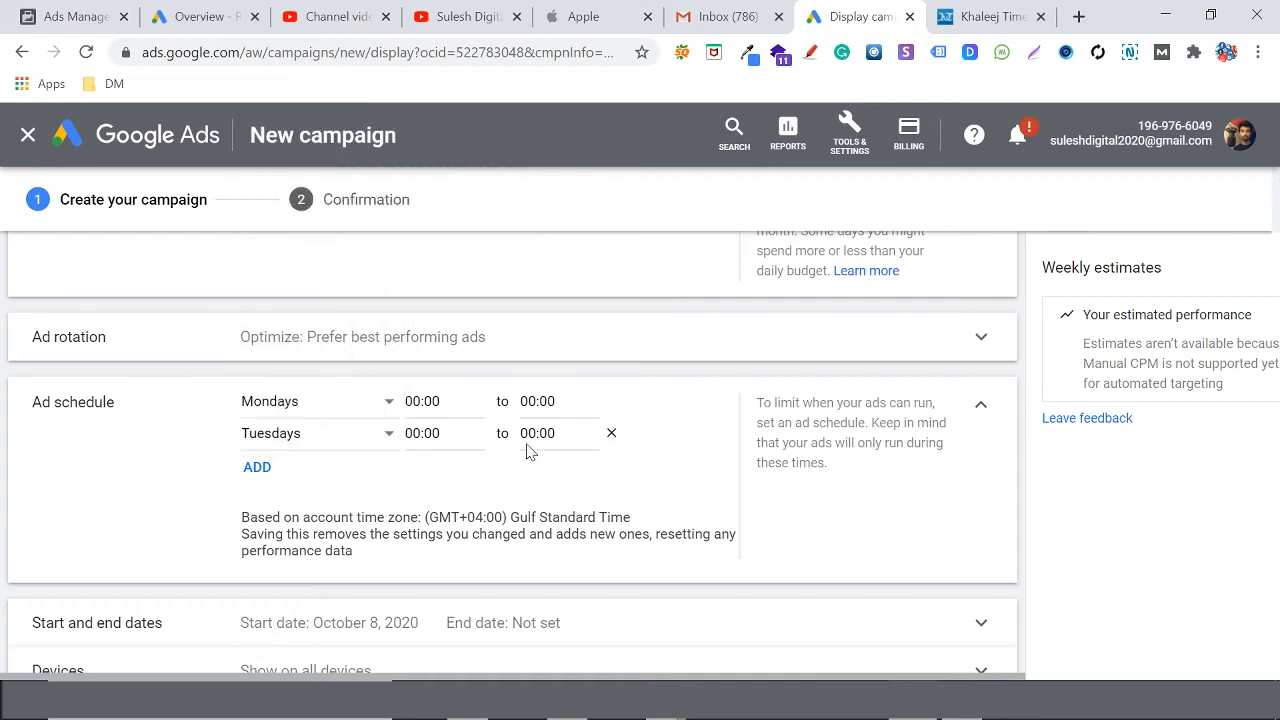
{"action": "left_click", "coordinate": [611, 433]}
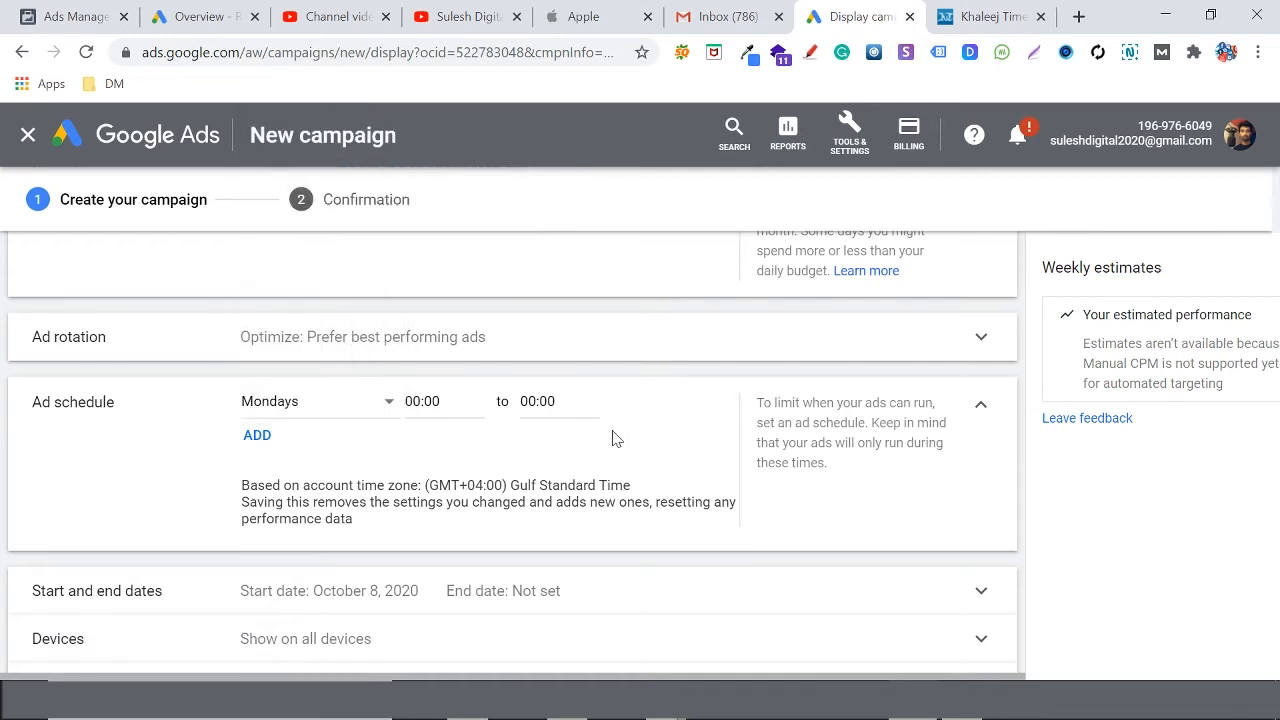
{"action": "left_click", "coordinate": [611, 401]}
{"action": "scroll", "coordinate": [880, 451], "scroll_direction": "down", "scroll_amount": 4}
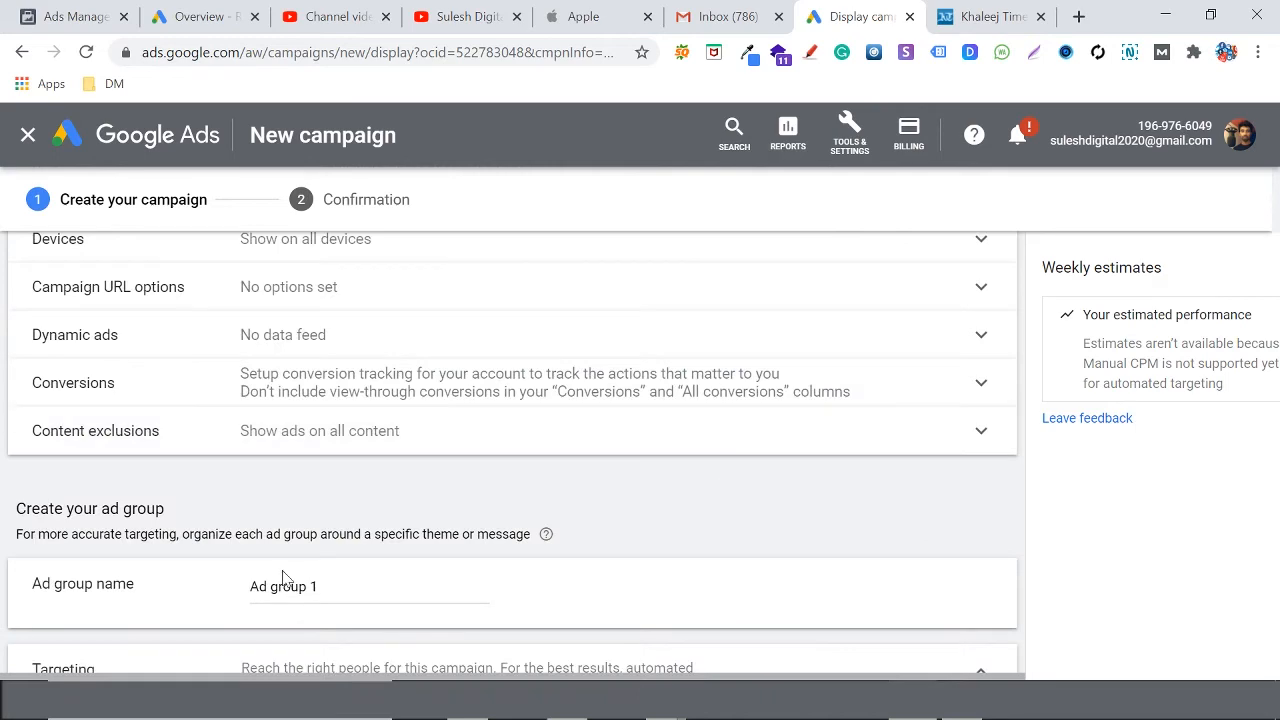
{"action": "scroll", "coordinate": [277, 586], "scroll_direction": "down", "scroll_amount": 2}
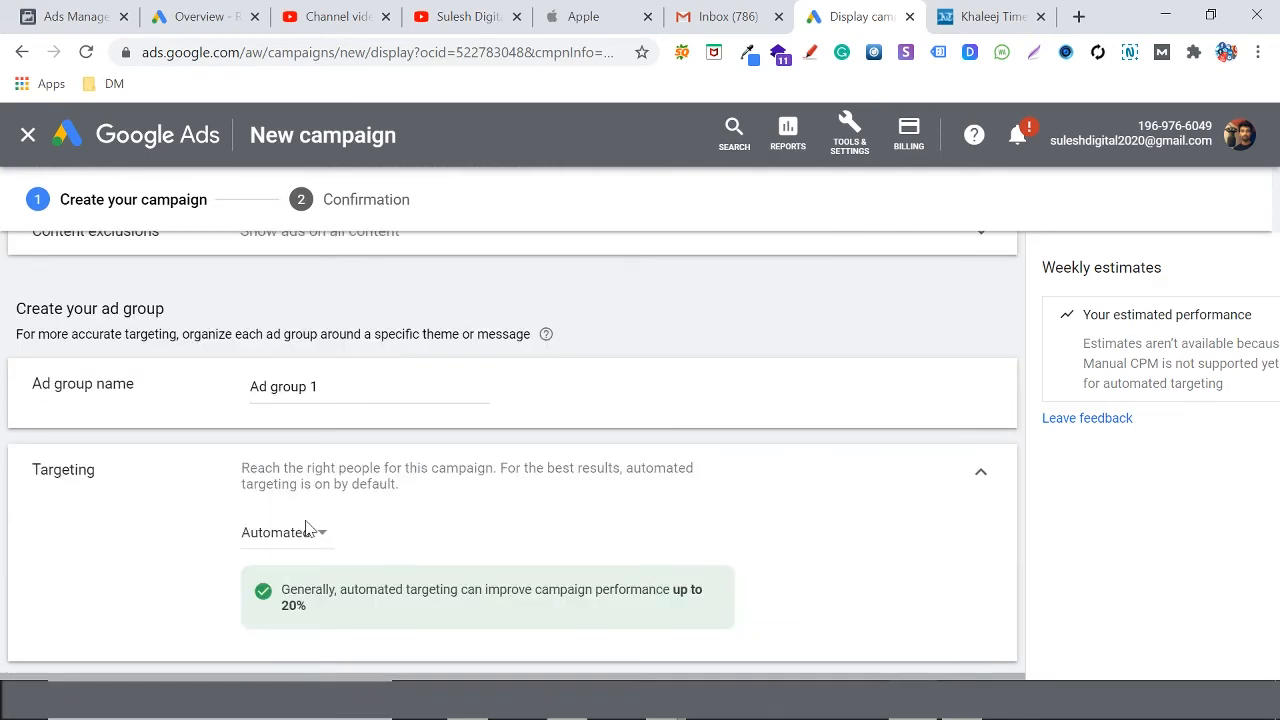
{"action": "scroll", "coordinate": [308, 530], "scroll_direction": "up", "scroll_amount": 10}
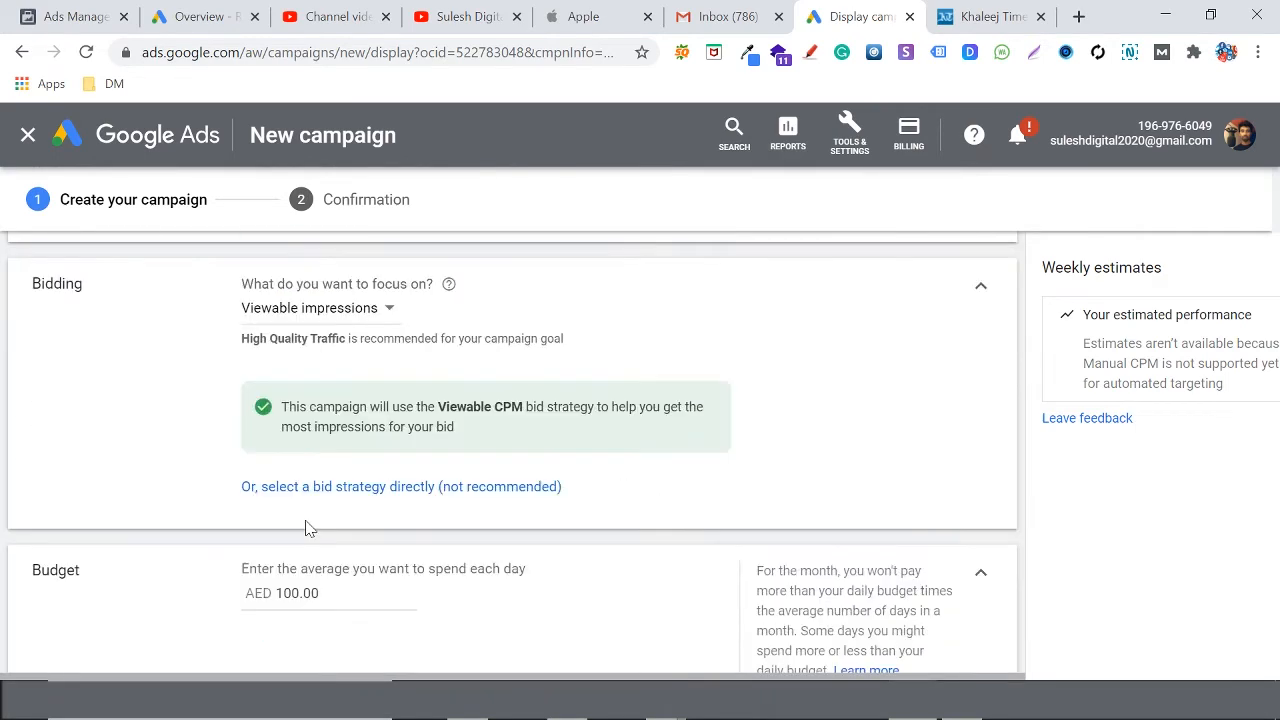
Review the campaign settings from locations down to the ad group bid, and collapse the ad schedule section
{"action": "scroll", "coordinate": [308, 525], "scroll_direction": "up", "scroll_amount": 6}
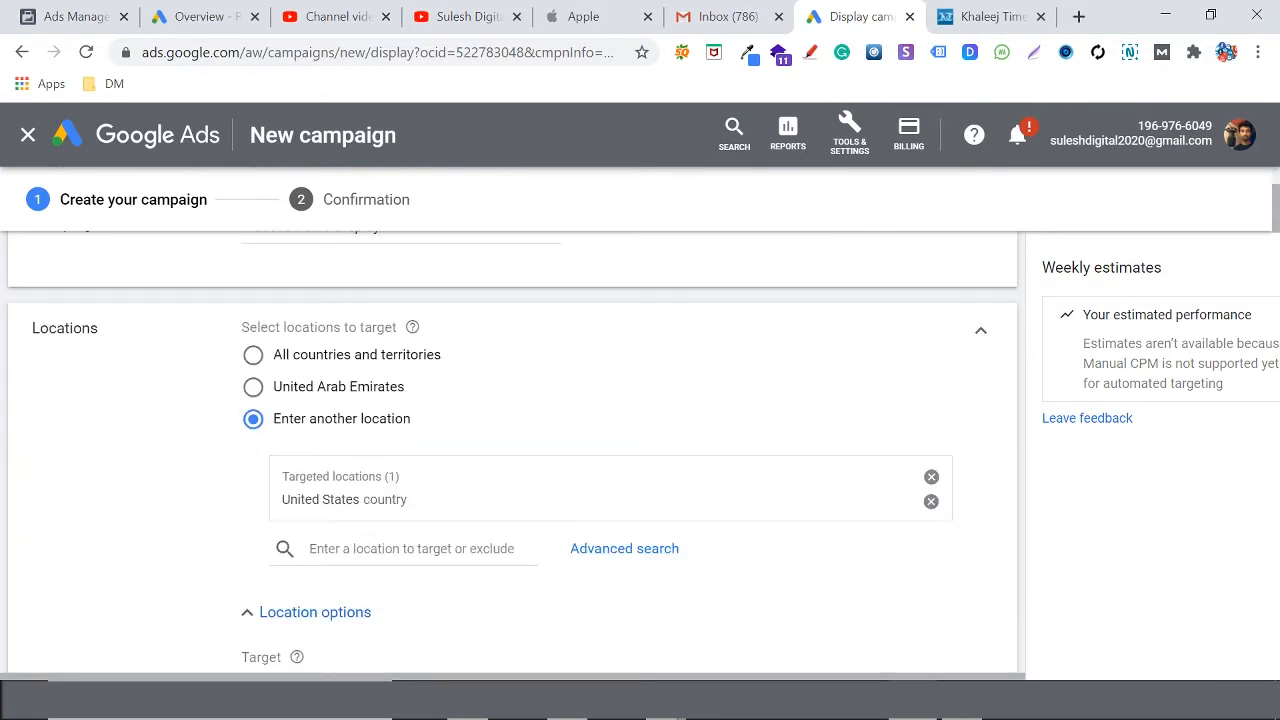
{"action": "scroll", "coordinate": [409, 480], "scroll_direction": "down", "scroll_amount": 5}
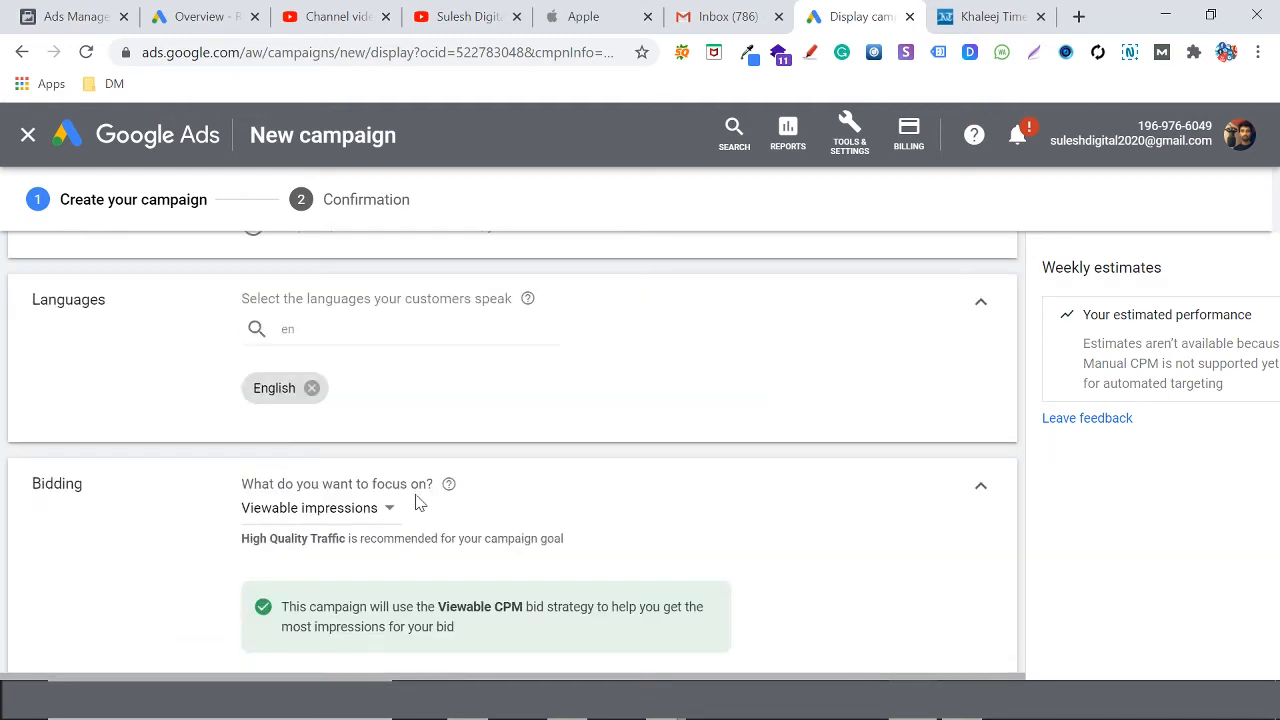
{"action": "scroll", "coordinate": [417, 505], "scroll_direction": "down", "scroll_amount": 10}
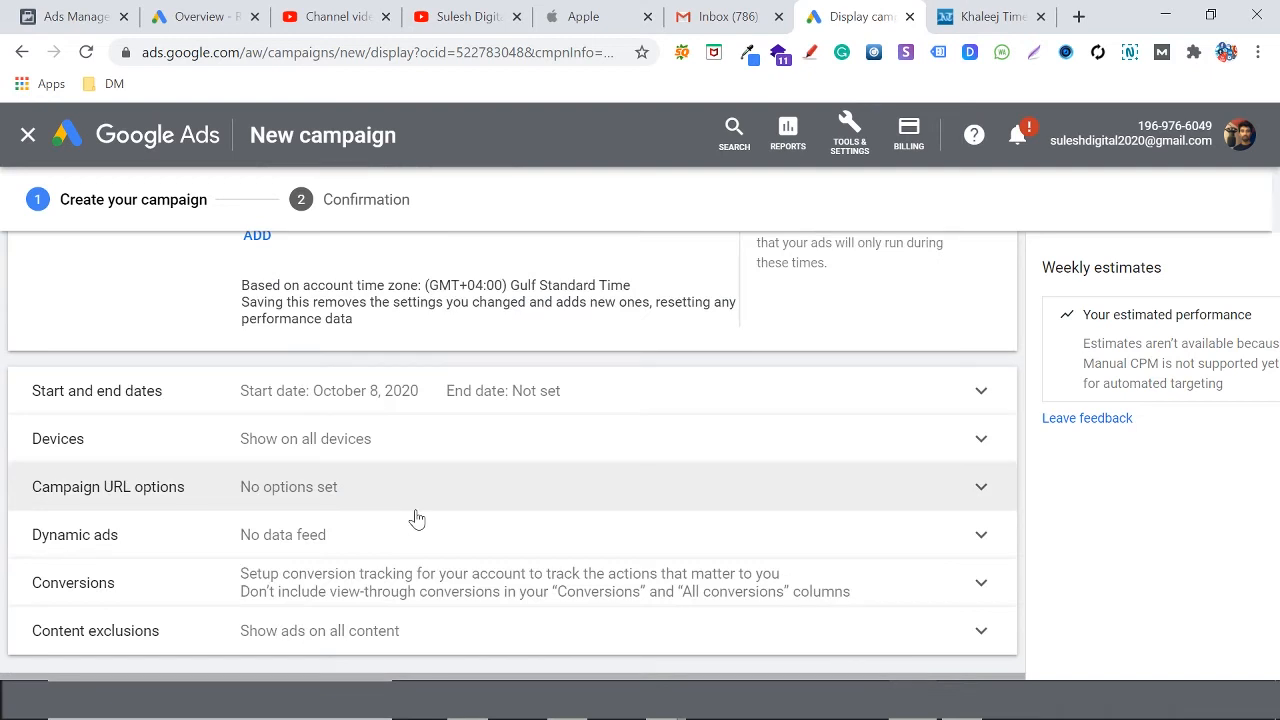
{"action": "scroll", "coordinate": [417, 519], "scroll_direction": "up", "scroll_amount": 2}
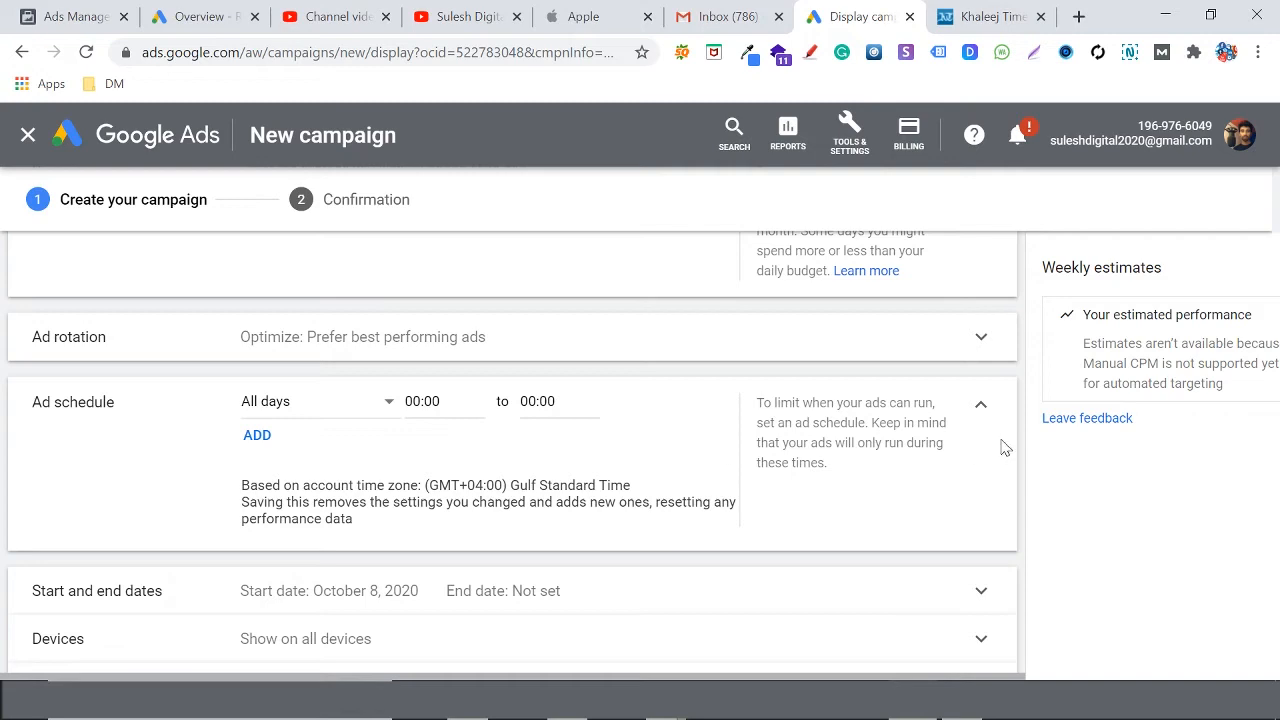
{"action": "left_click", "coordinate": [981, 405]}
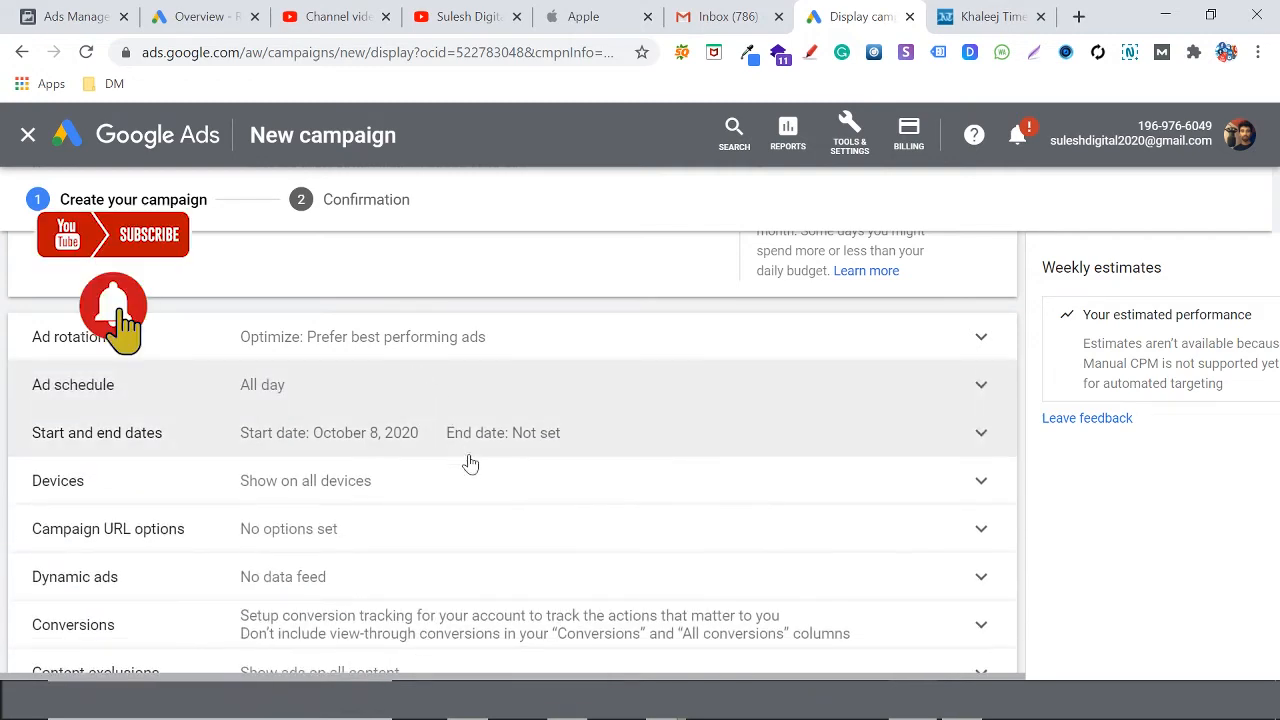
{"action": "scroll", "coordinate": [323, 526], "scroll_direction": "down", "scroll_amount": 6}
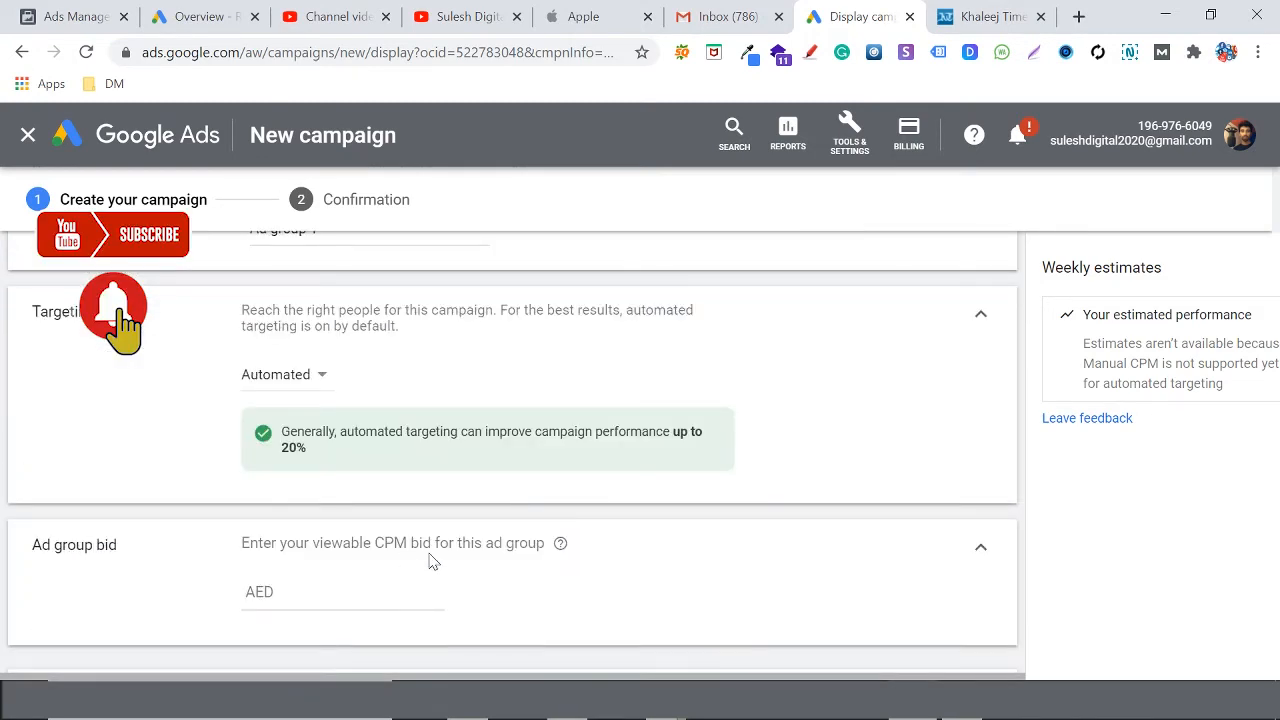
{"action": "scroll", "coordinate": [432, 560], "scroll_direction": "up", "scroll_amount": 15}
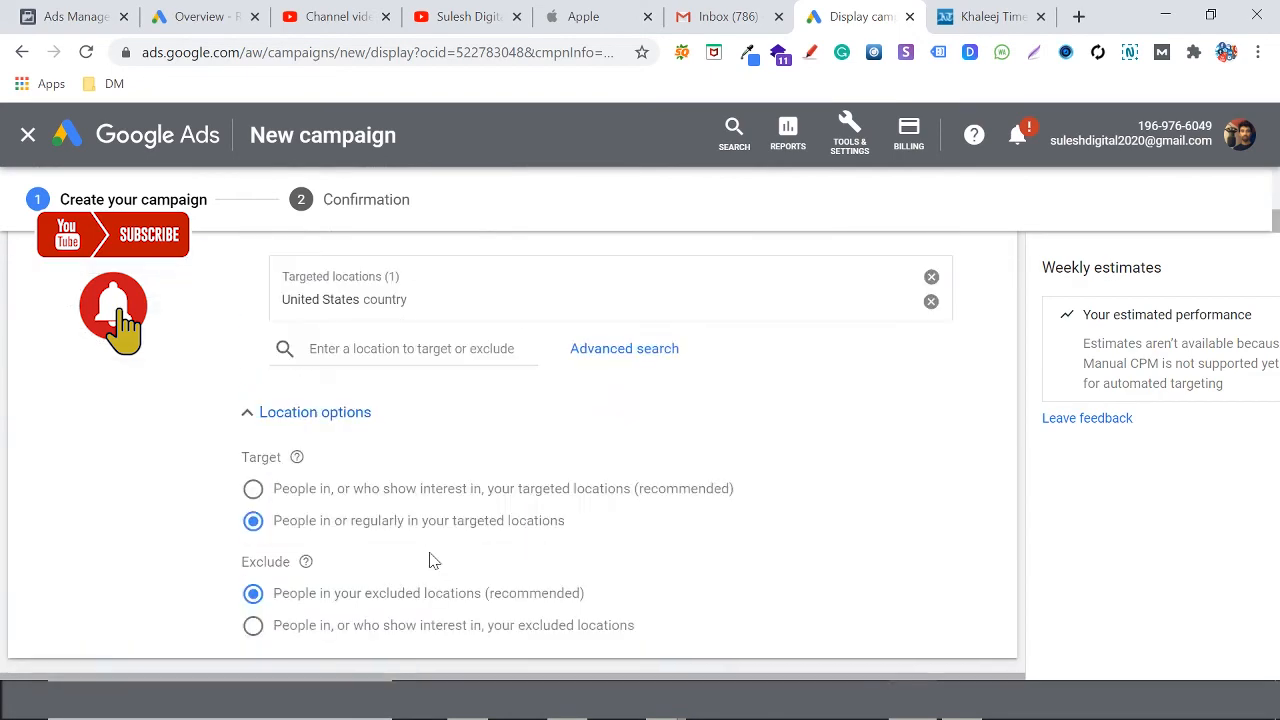
{"action": "scroll", "coordinate": [432, 560], "scroll_direction": "up", "scroll_amount": 2}
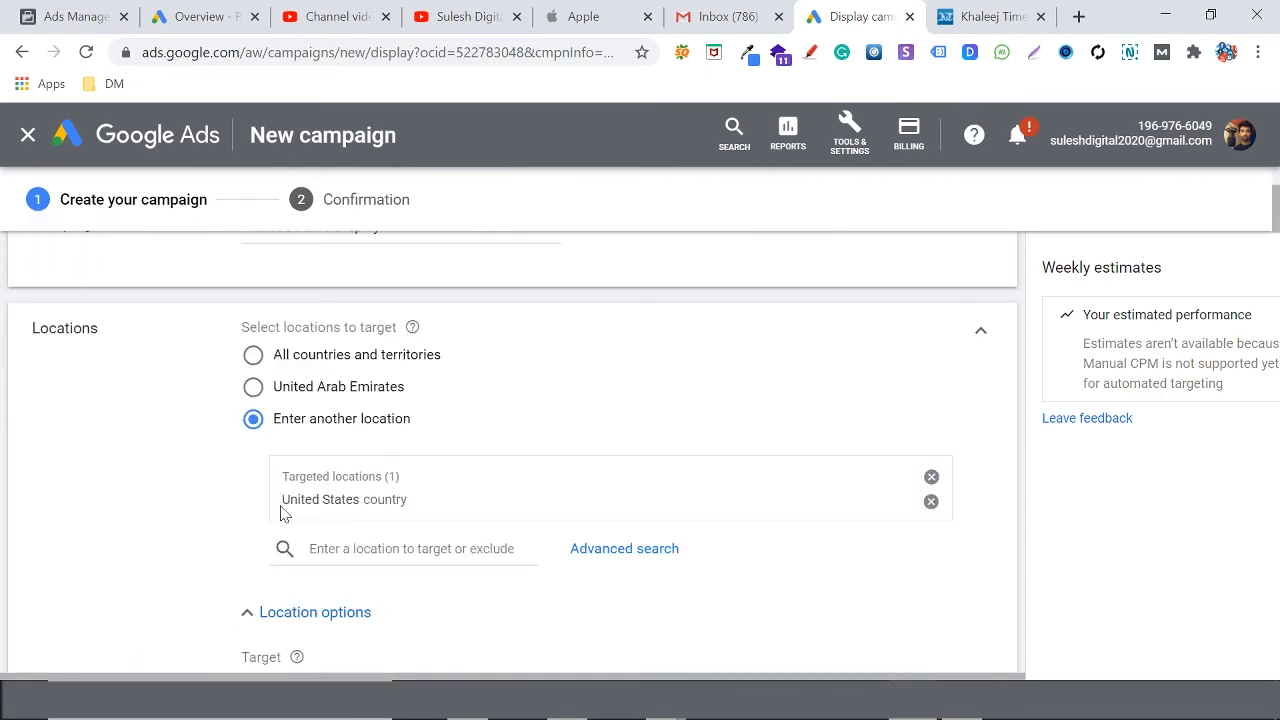
{"action": "scroll", "coordinate": [471, 506], "scroll_direction": "down", "scroll_amount": 15}
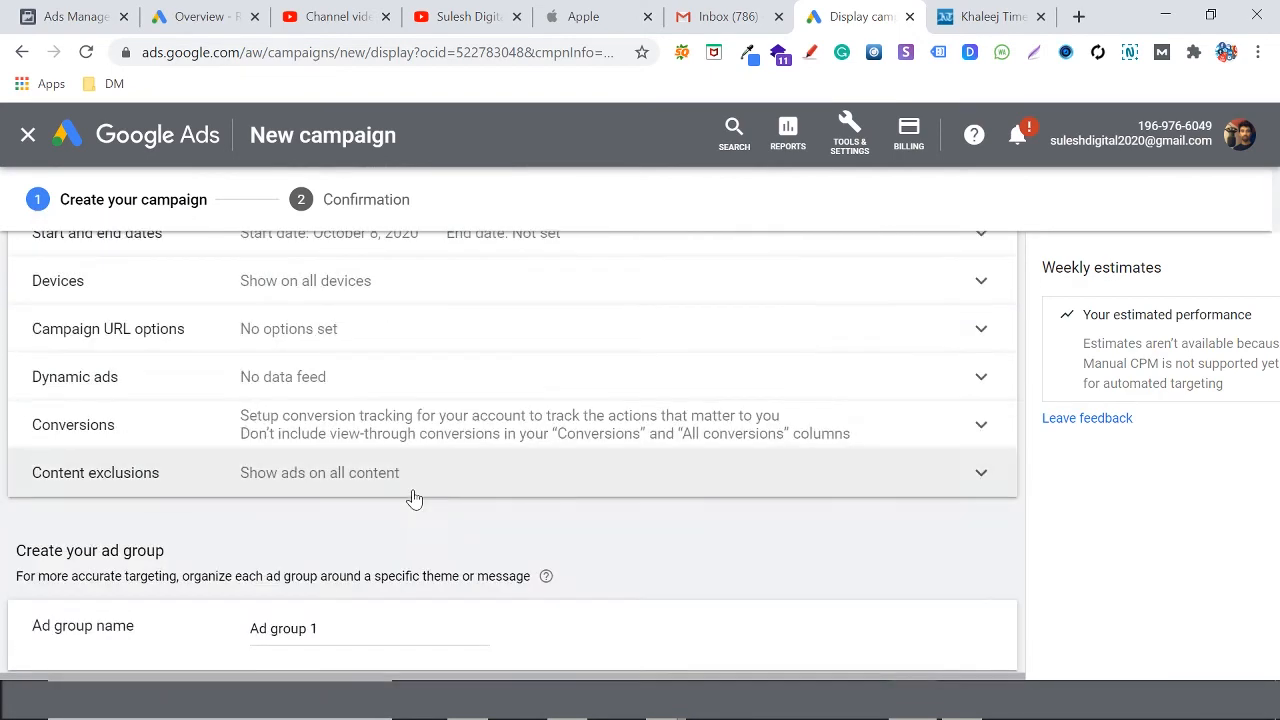
{"action": "scroll", "coordinate": [414, 498], "scroll_direction": "up", "scroll_amount": 4}
{"action": "scroll", "coordinate": [350, 486], "scroll_direction": "down", "scroll_amount": 2}
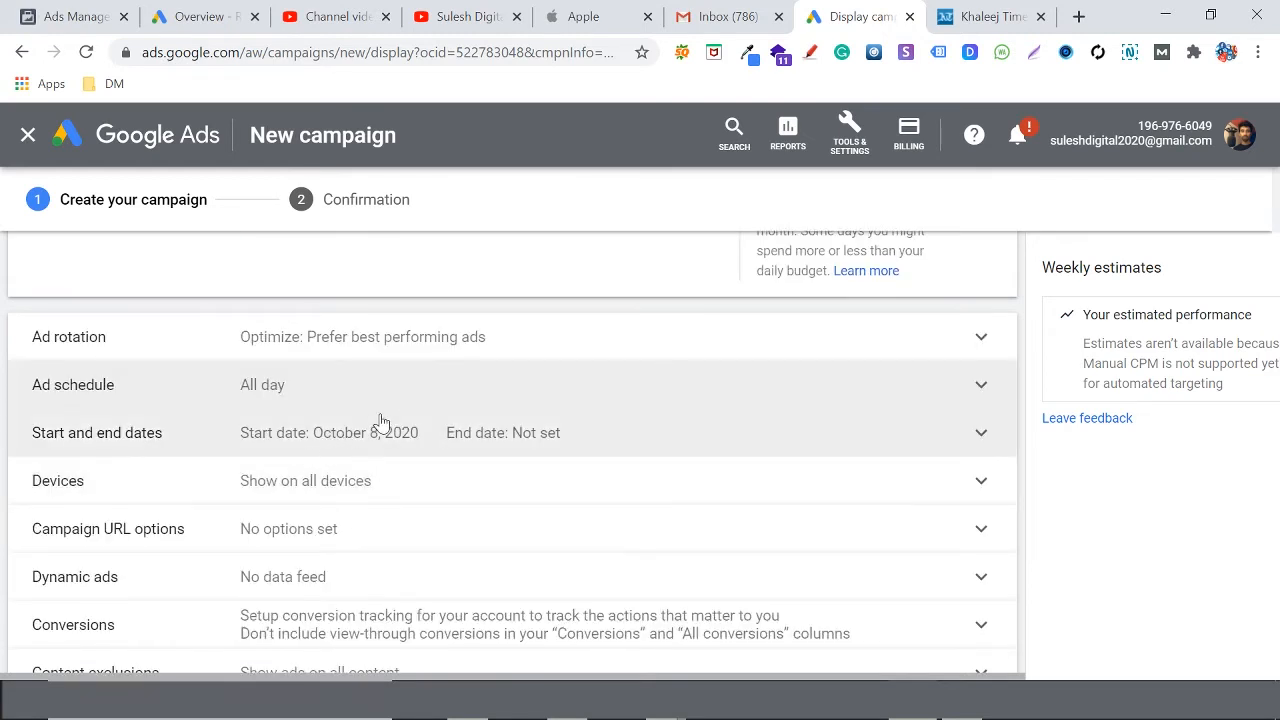
Try choosing a specific end date for the campaign, restore None, and collapse the start and end dates
{"action": "left_click", "coordinate": [535, 438]}
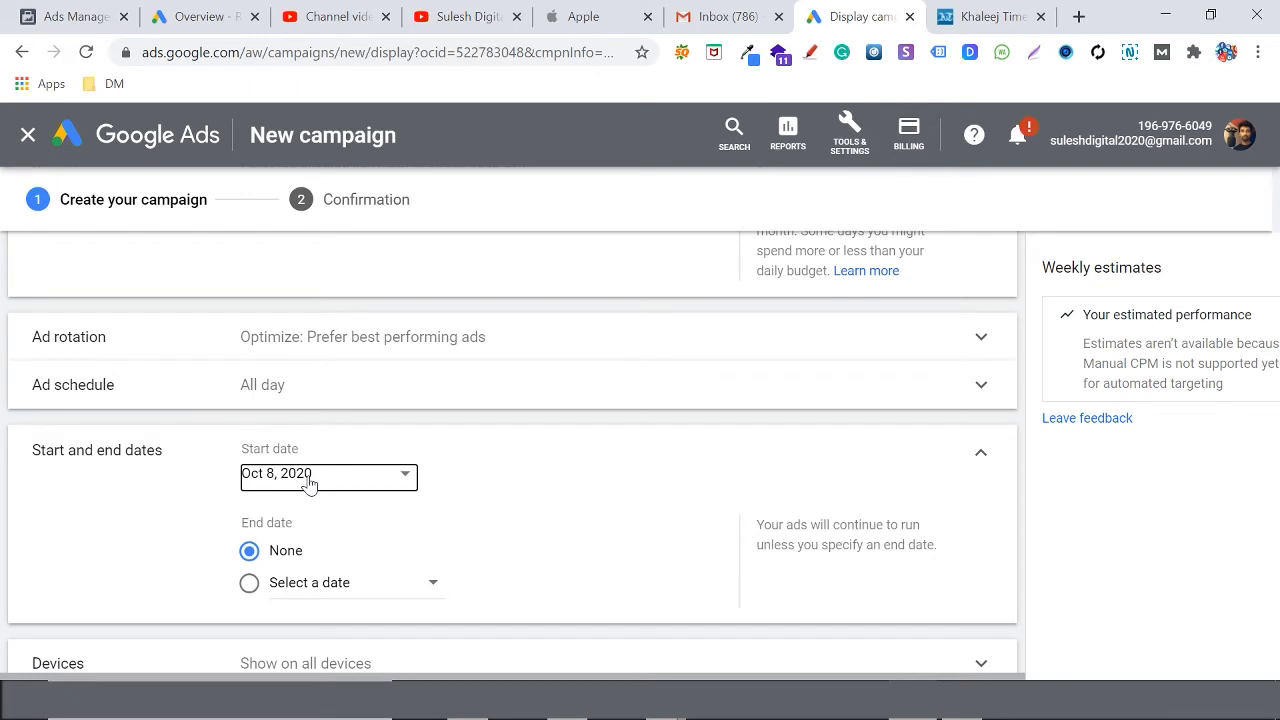
{"action": "left_click", "coordinate": [311, 586]}
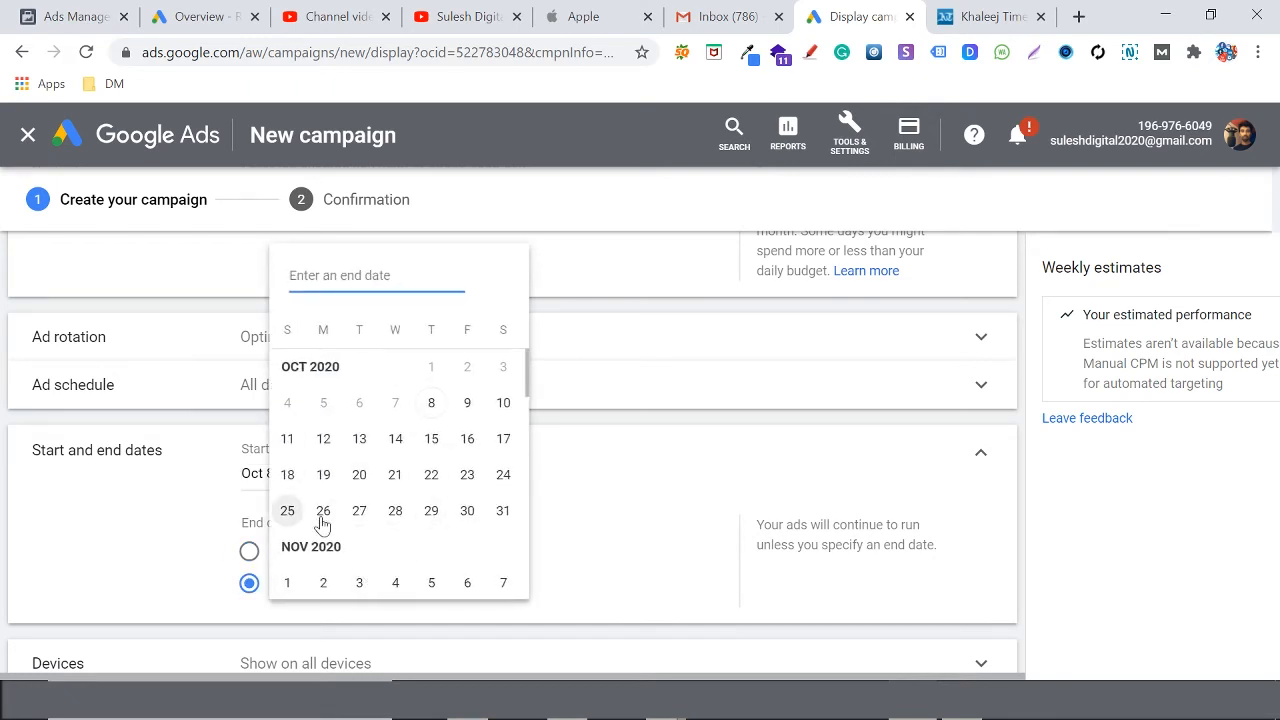
{"action": "left_click", "coordinate": [155, 542]}
{"action": "left_click", "coordinate": [249, 551]}
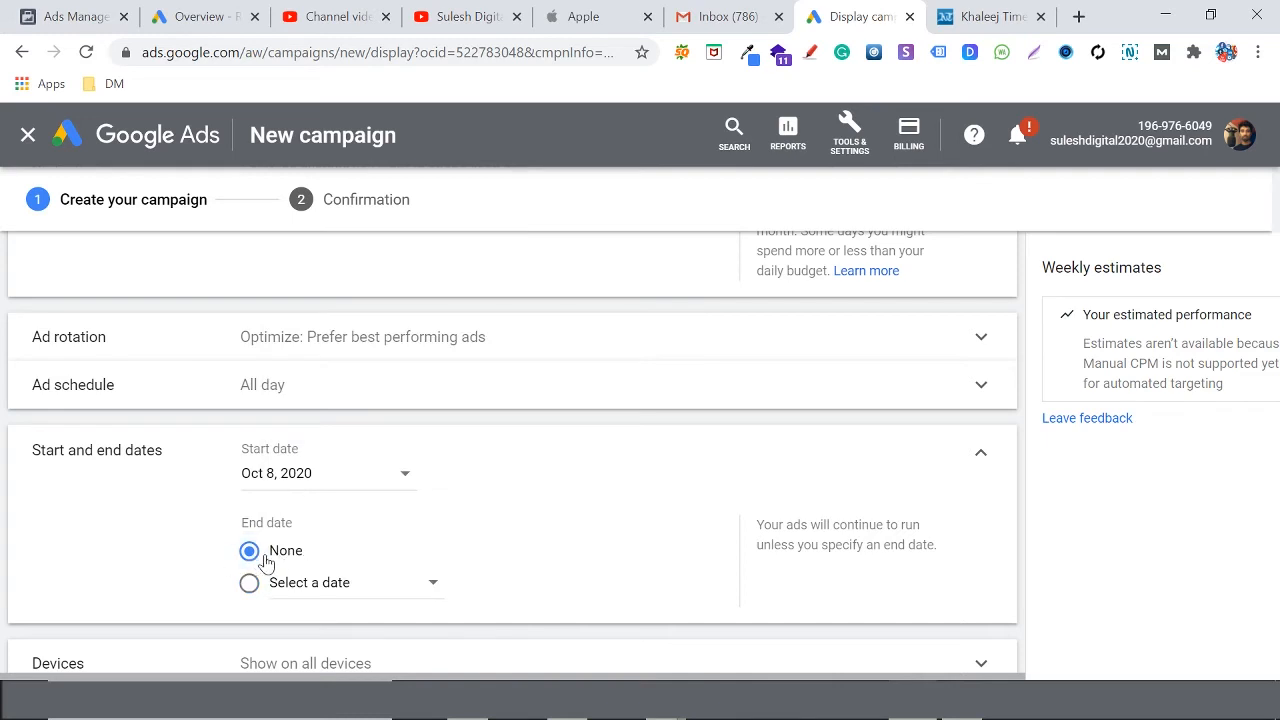
{"action": "left_click", "coordinate": [981, 452]}
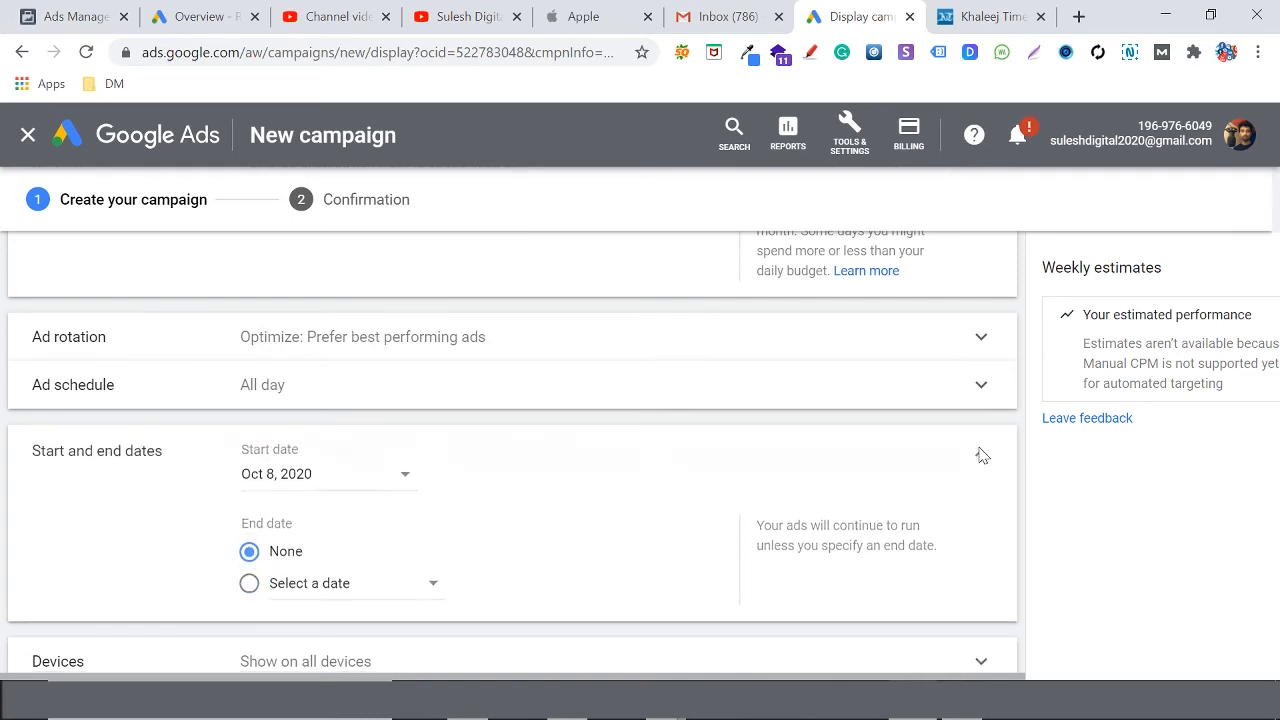
{"action": "left_click", "coordinate": [983, 445]}
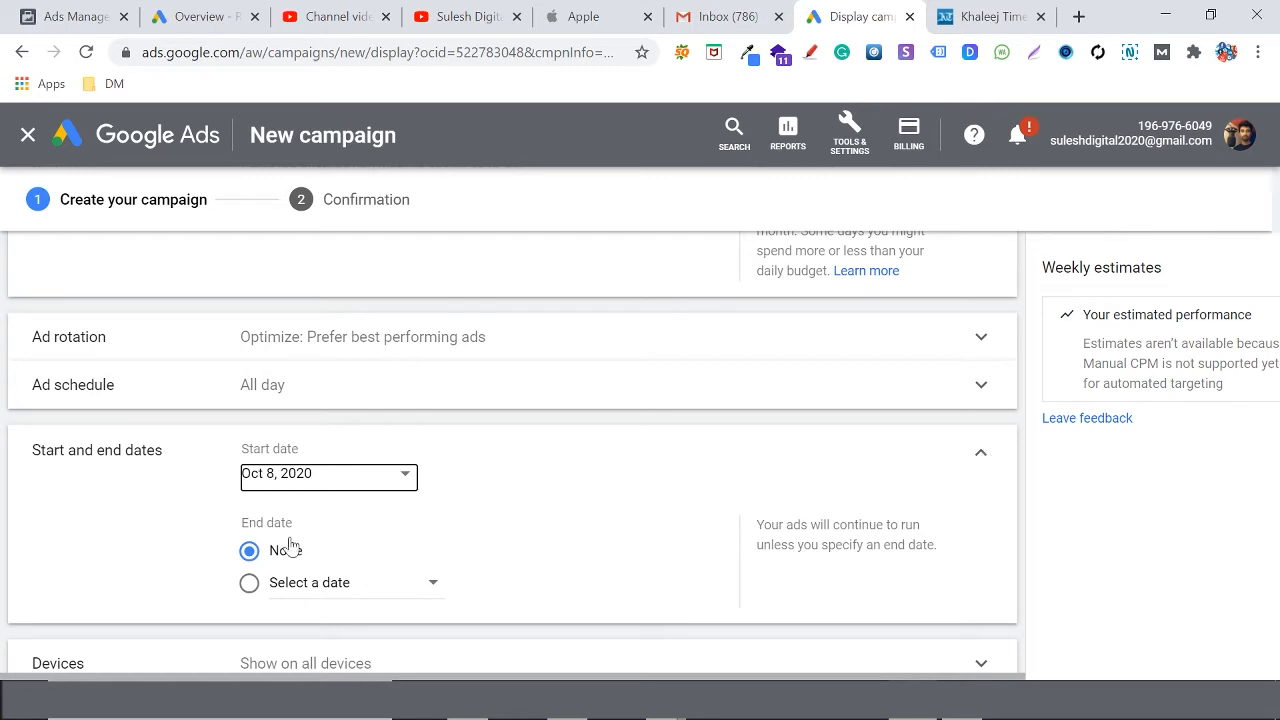
{"action": "left_click", "coordinate": [990, 456]}
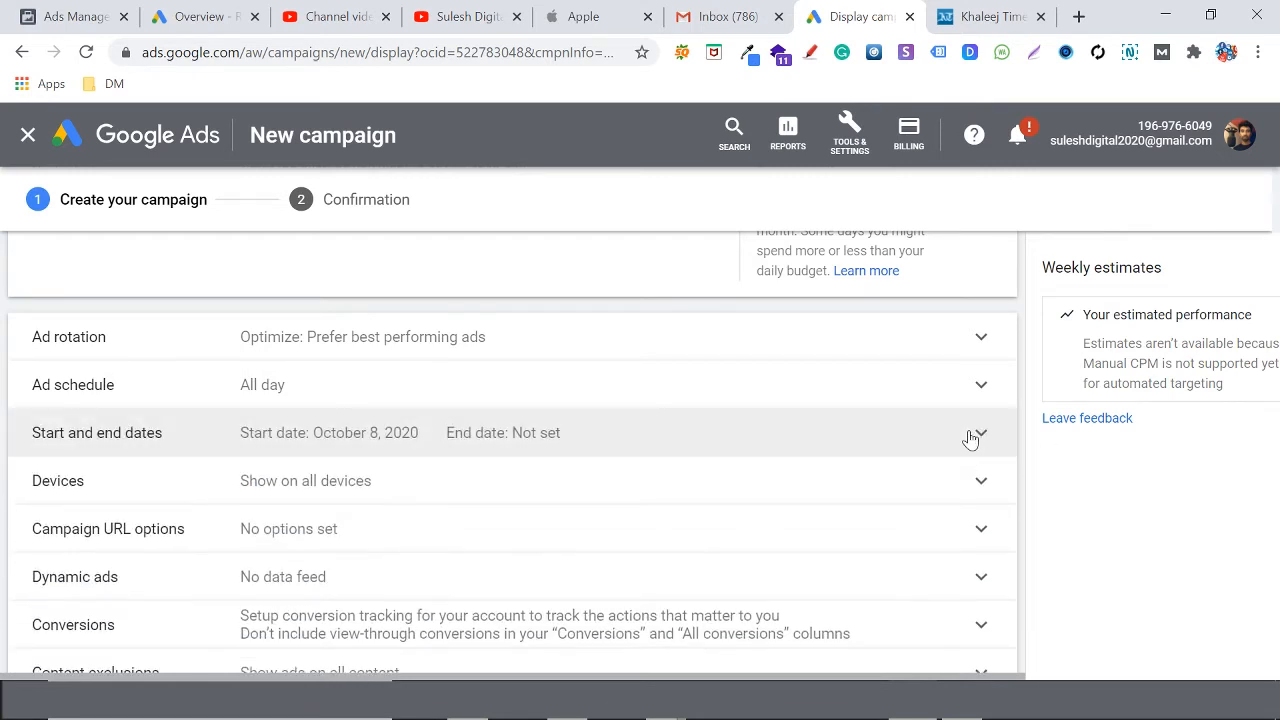
Try specific device targeting limited to mobile phones, excluding computers and tablets
{"action": "left_click", "coordinate": [660, 491]}
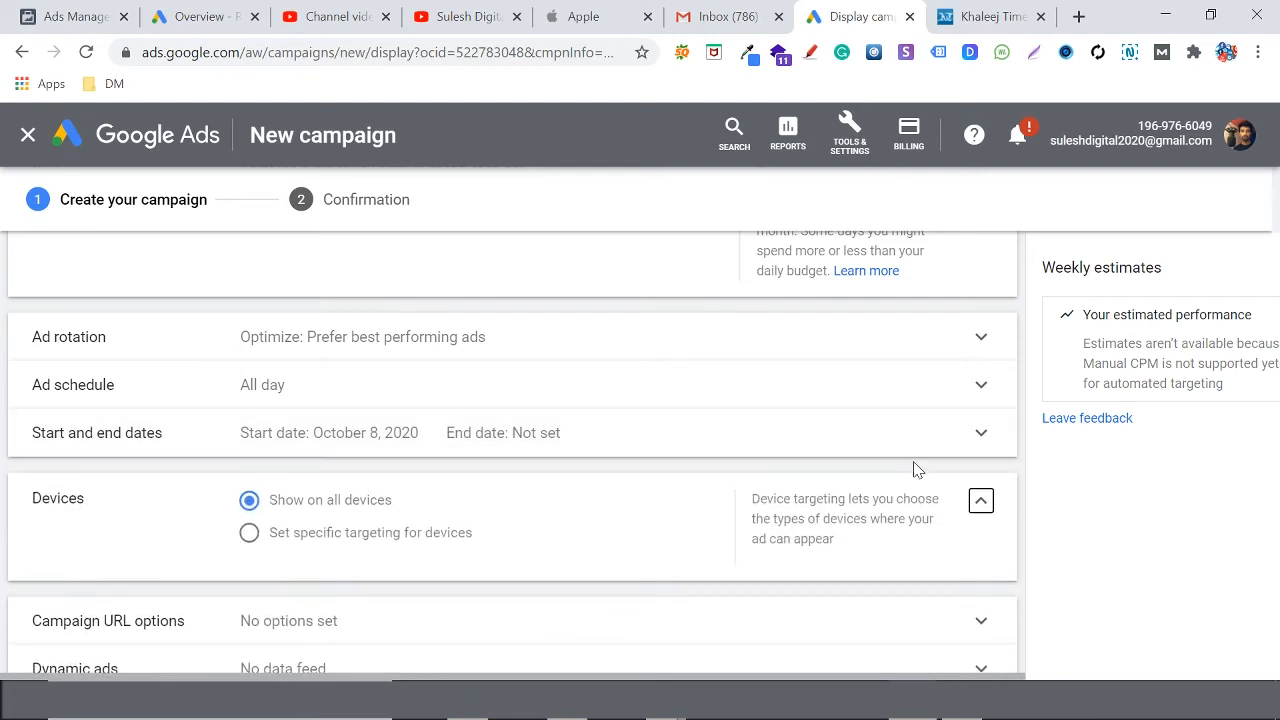
{"action": "scroll", "coordinate": [920, 490], "scroll_direction": "down", "scroll_amount": 2}
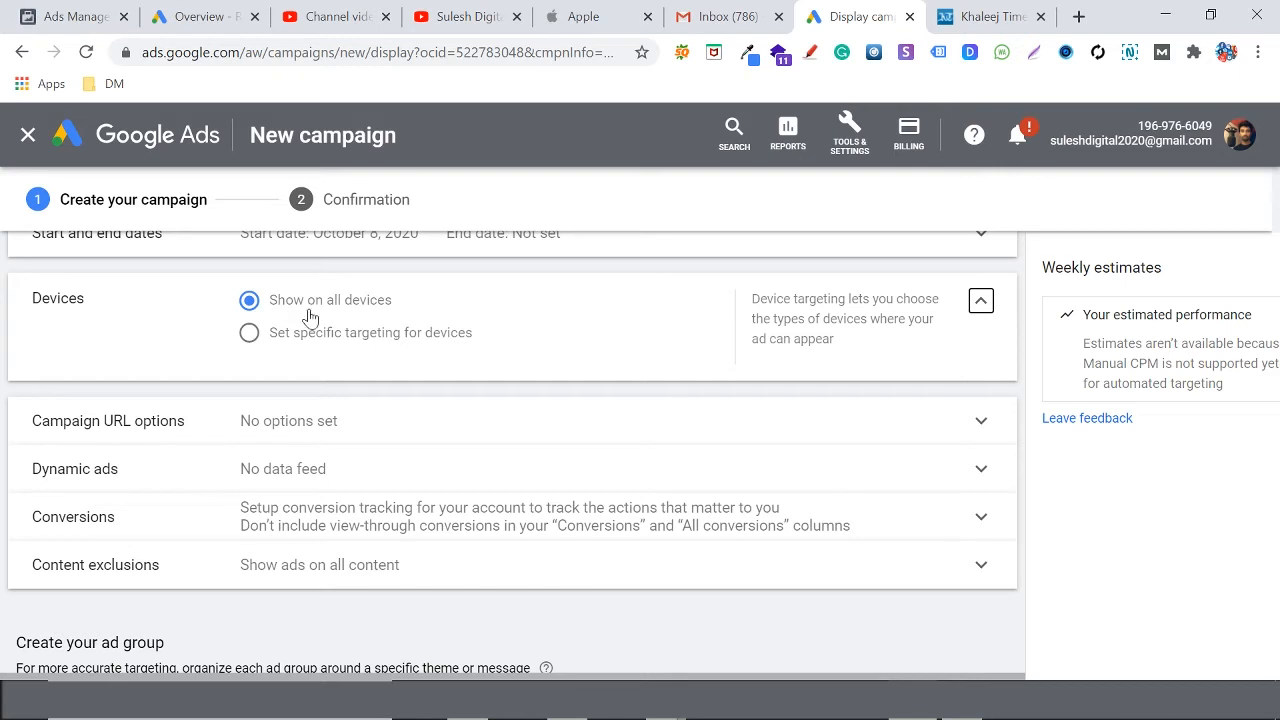
{"action": "left_click", "coordinate": [250, 338]}
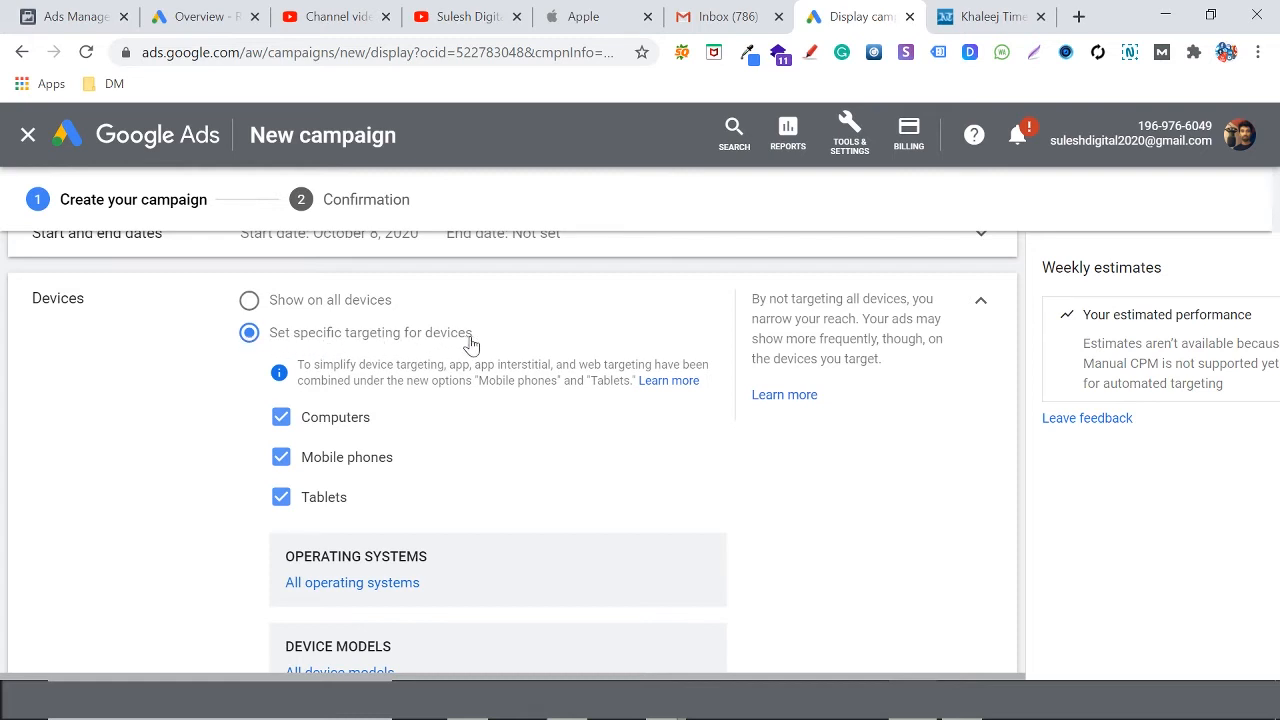
{"action": "left_click", "coordinate": [282, 422]}
{"action": "left_click", "coordinate": [282, 422]}
{"action": "left_click", "coordinate": [282, 496]}
{"action": "left_click", "coordinate": [281, 417]}
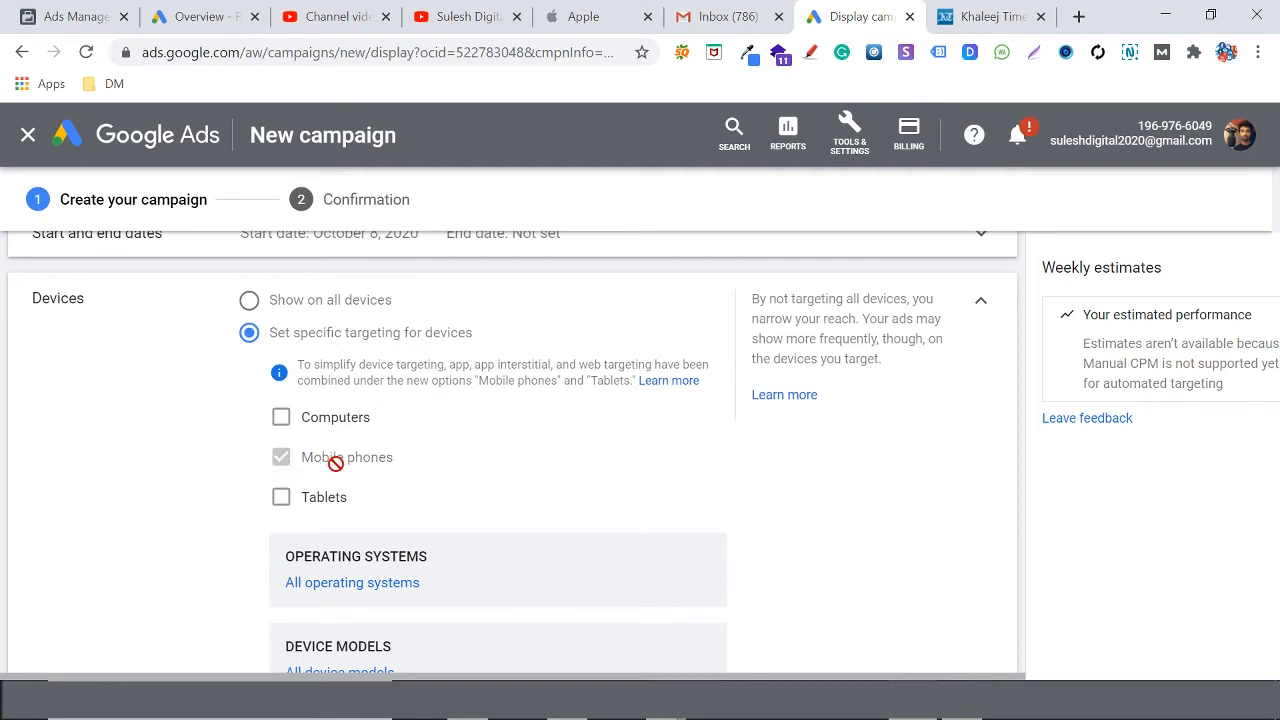
Try targeting computers only, re-enable mobile phones and tablets, and return the campaign to Show on all devices
{"action": "left_click", "coordinate": [281, 417]}
{"action": "left_click", "coordinate": [281, 497]}
{"action": "left_click", "coordinate": [281, 460]}
{"action": "left_click", "coordinate": [281, 500]}
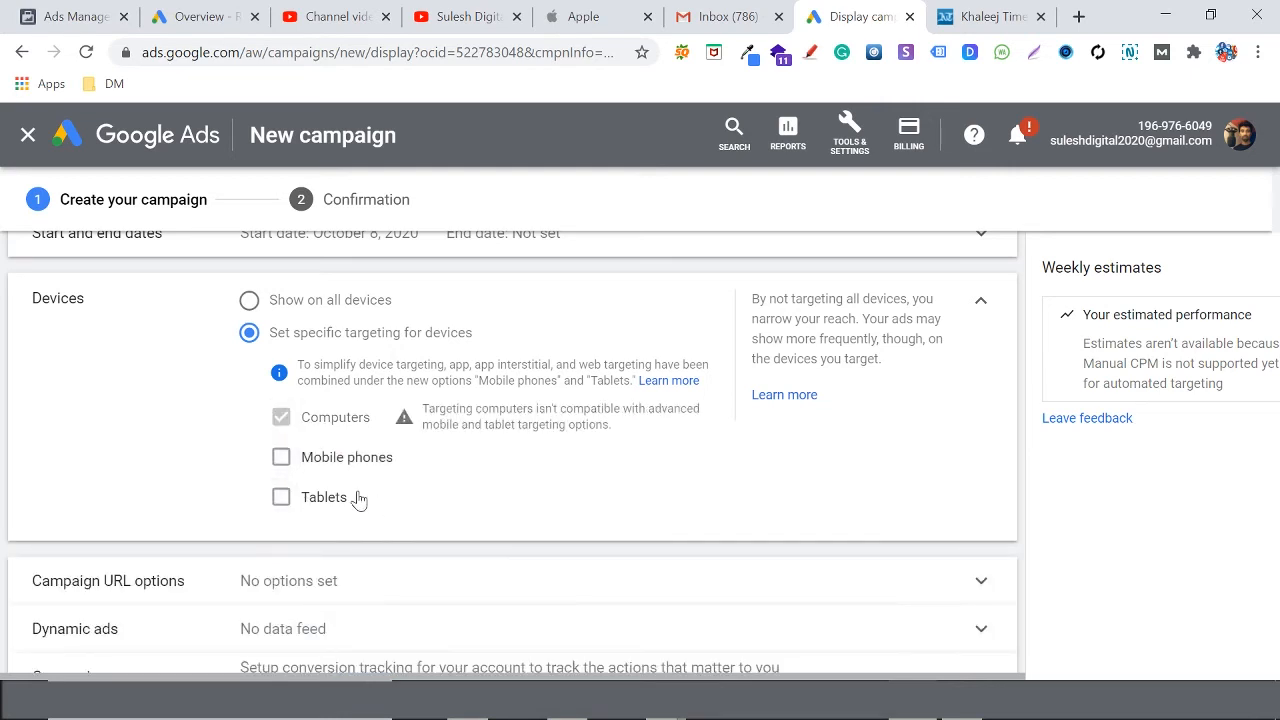
{"action": "left_click", "coordinate": [282, 494]}
{"action": "left_click", "coordinate": [281, 460]}
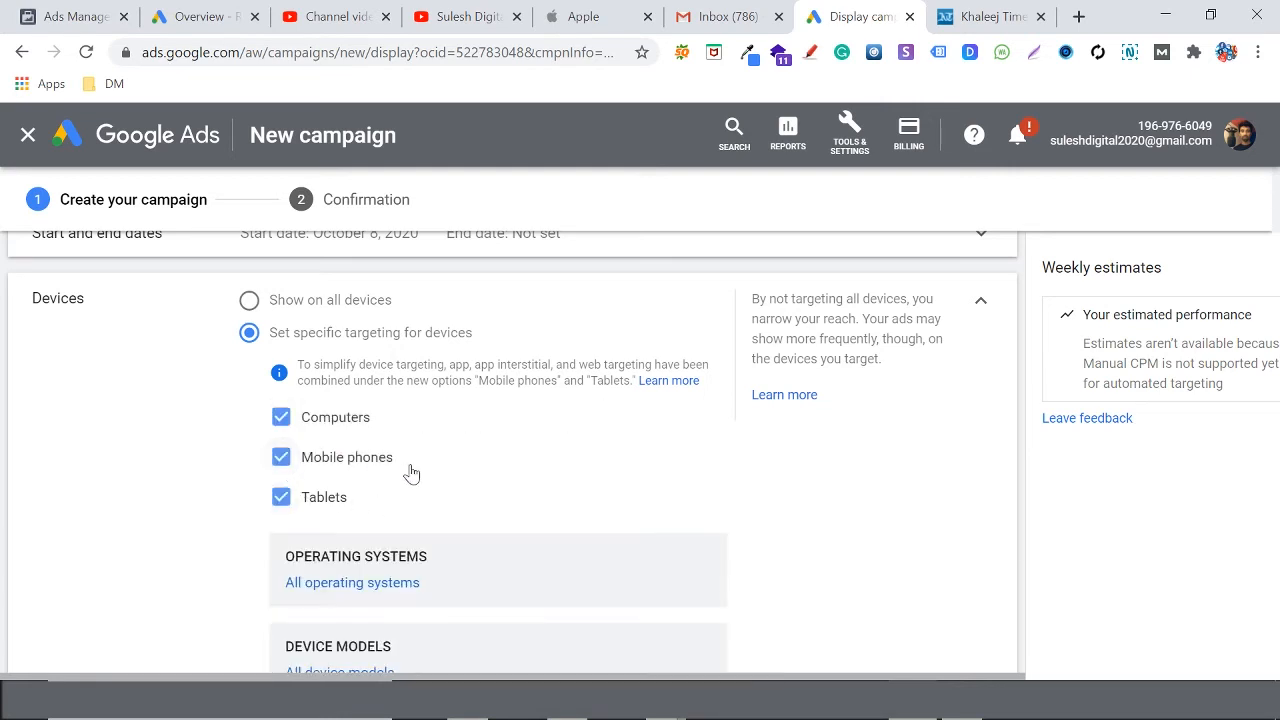
{"action": "left_click", "coordinate": [249, 300]}
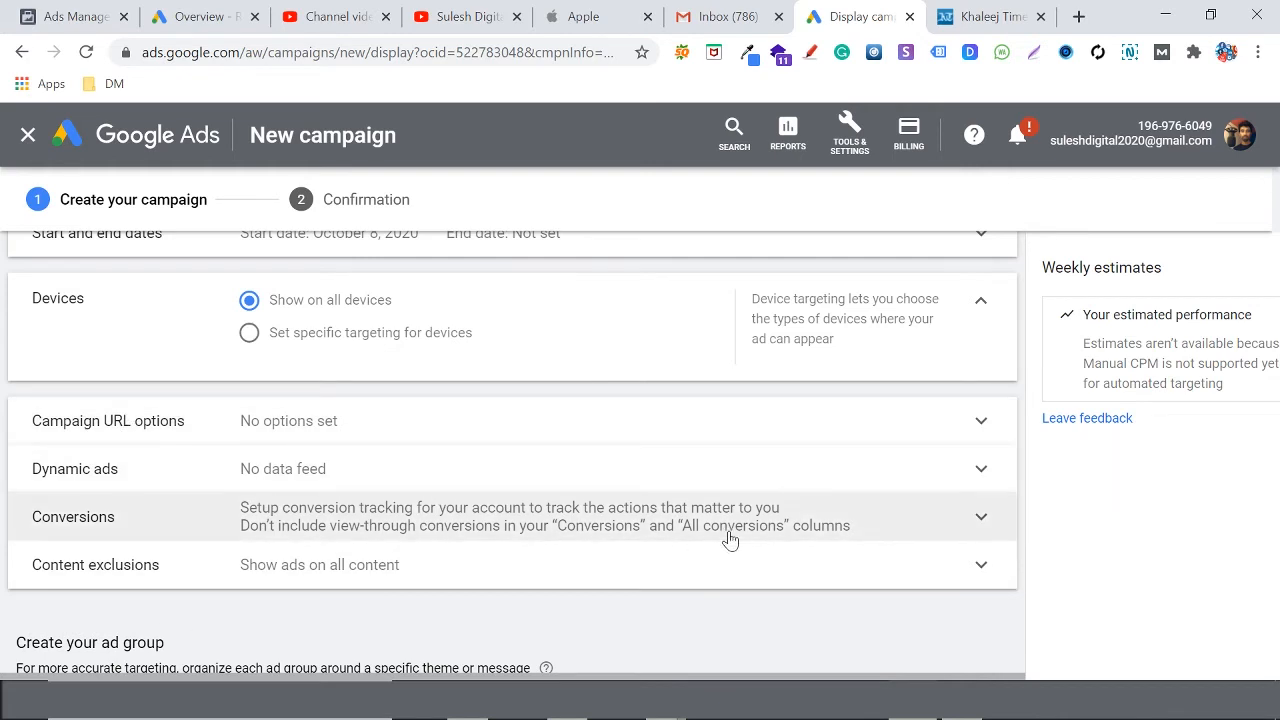
Examine the ad group name setting, and check the Ad Group level of the campaign structure diagram in AutoCAD
{"action": "scroll", "coordinate": [730, 540], "scroll_direction": "up", "scroll_amount": 2}
{"action": "scroll", "coordinate": [730, 540], "scroll_direction": "down", "scroll_amount": 2}
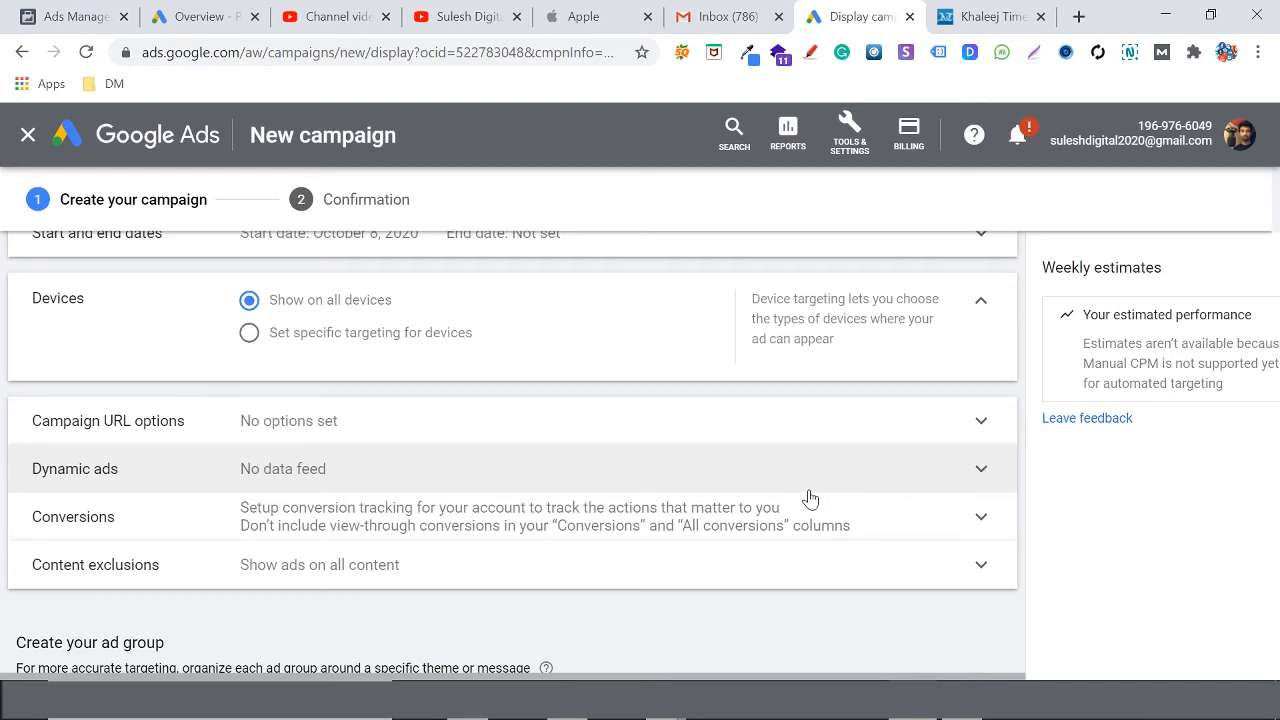
{"action": "scroll", "coordinate": [810, 497], "scroll_direction": "up", "scroll_amount": 4}
{"action": "scroll", "coordinate": [810, 497], "scroll_direction": "down", "scroll_amount": 6}
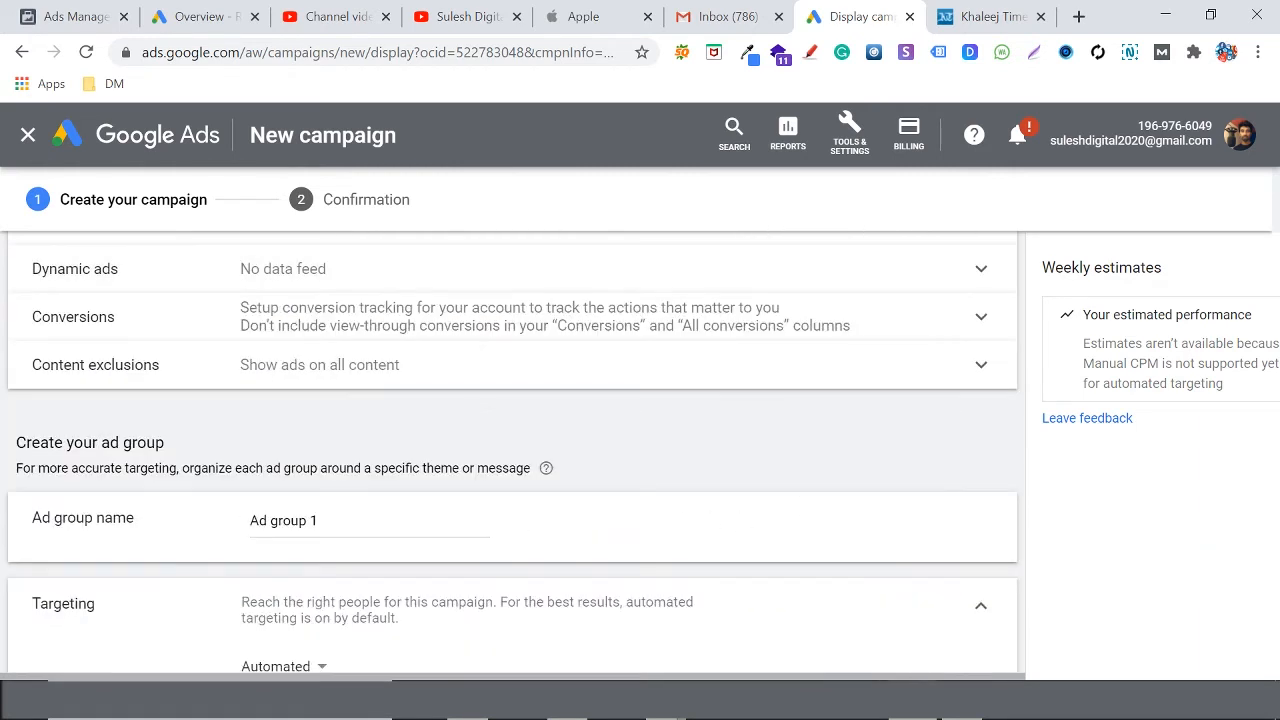
{"action": "left_click_drag", "start_coordinate": [334, 521], "coordinate": [150, 517]}
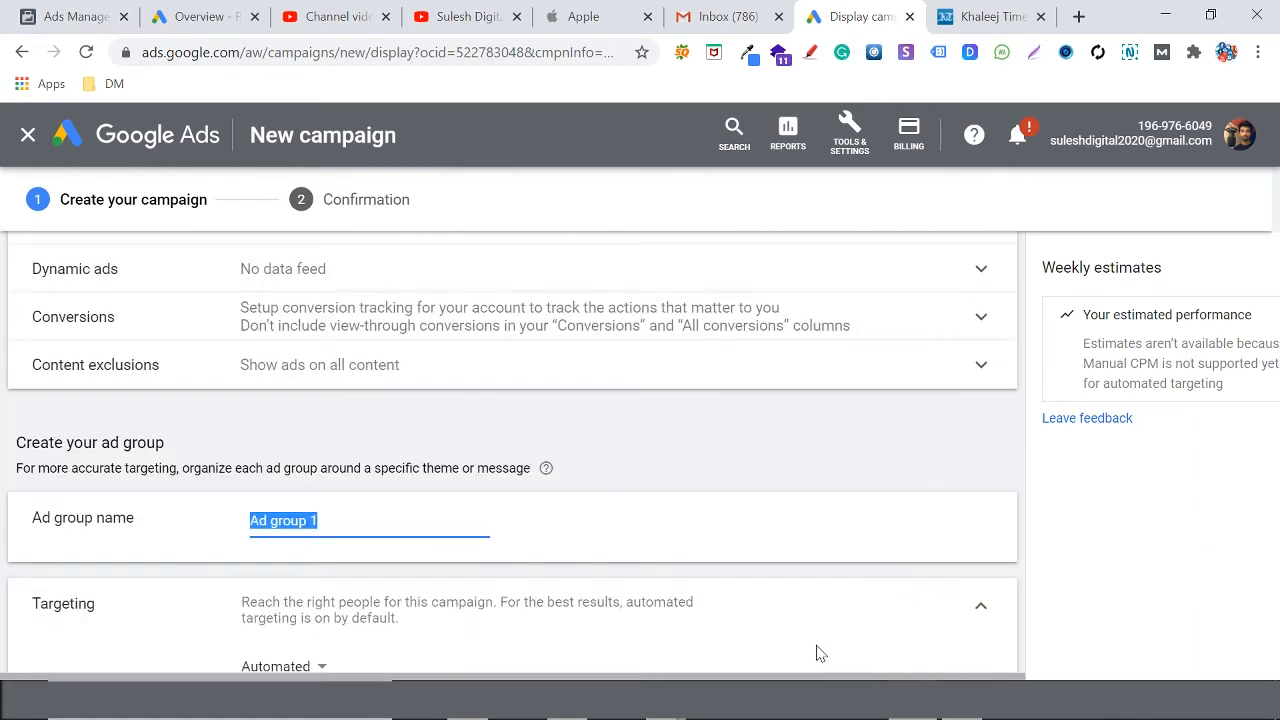
{"action": "left_click", "coordinate": [719, 626]}
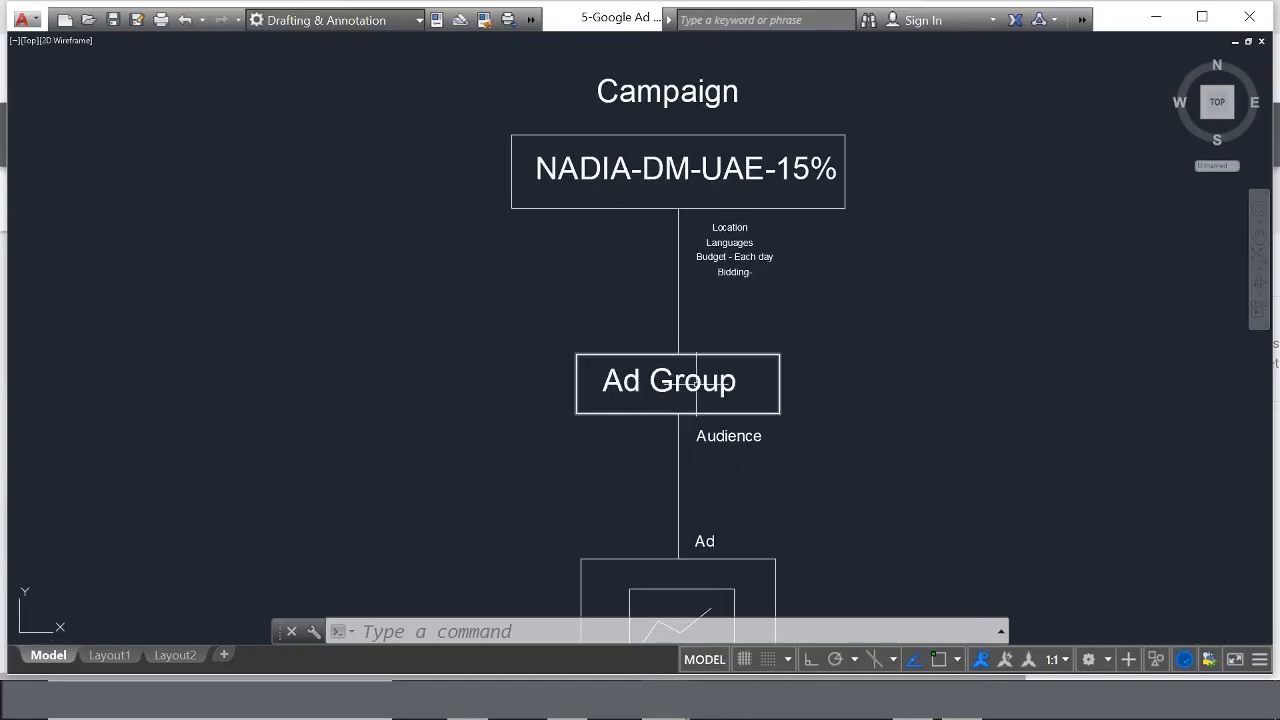
{"action": "left_click", "coordinate": [1160, 19]}
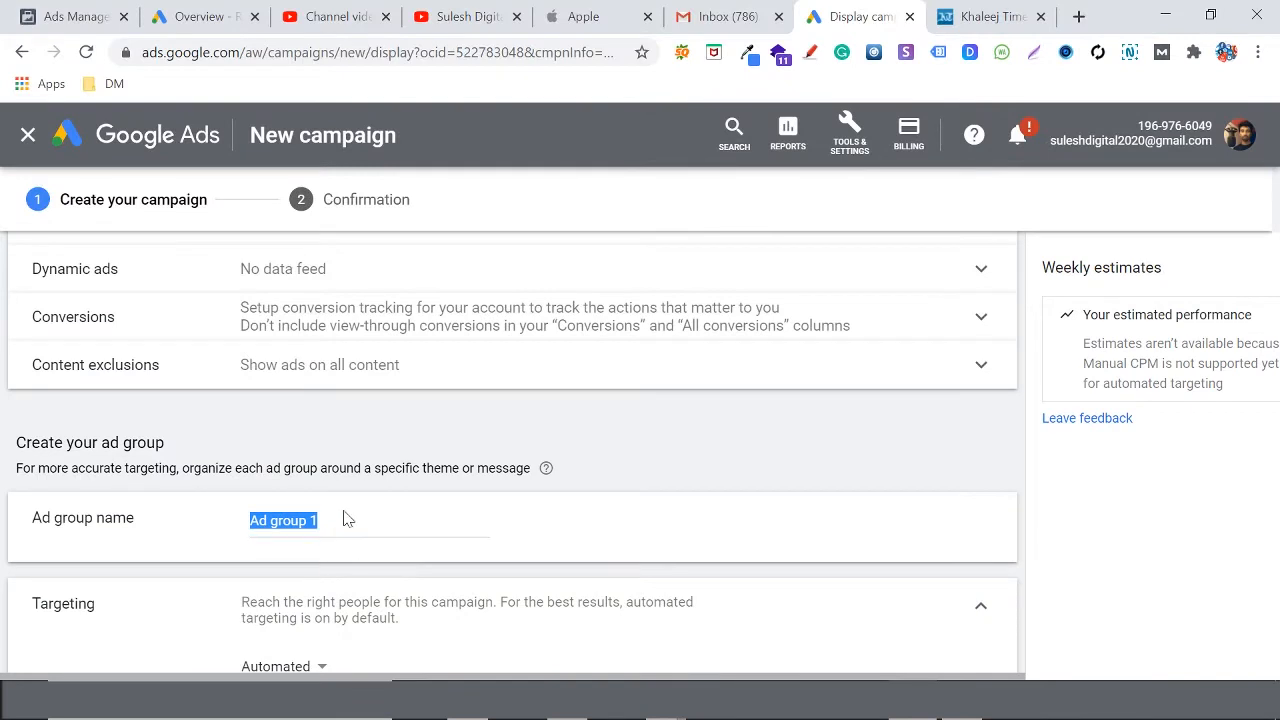
{"action": "left_click", "coordinate": [568, 526]}
{"action": "left_click_drag", "start_coordinate": [345, 522], "coordinate": [183, 523]}
{"action": "left_click", "coordinate": [700, 502]}
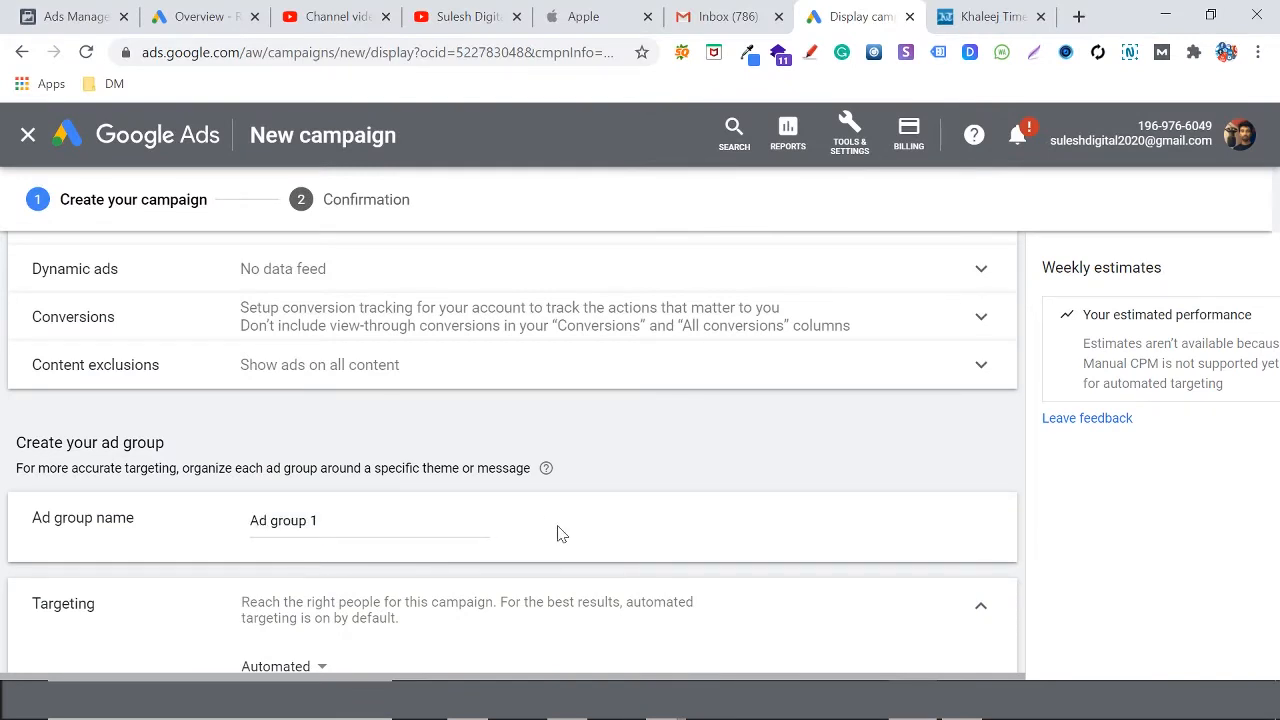
Read the automated targeting note, and switch the ad group to Manual targeting to reach the audience settings
{"action": "scroll", "coordinate": [557, 533], "scroll_direction": "down", "scroll_amount": 2}
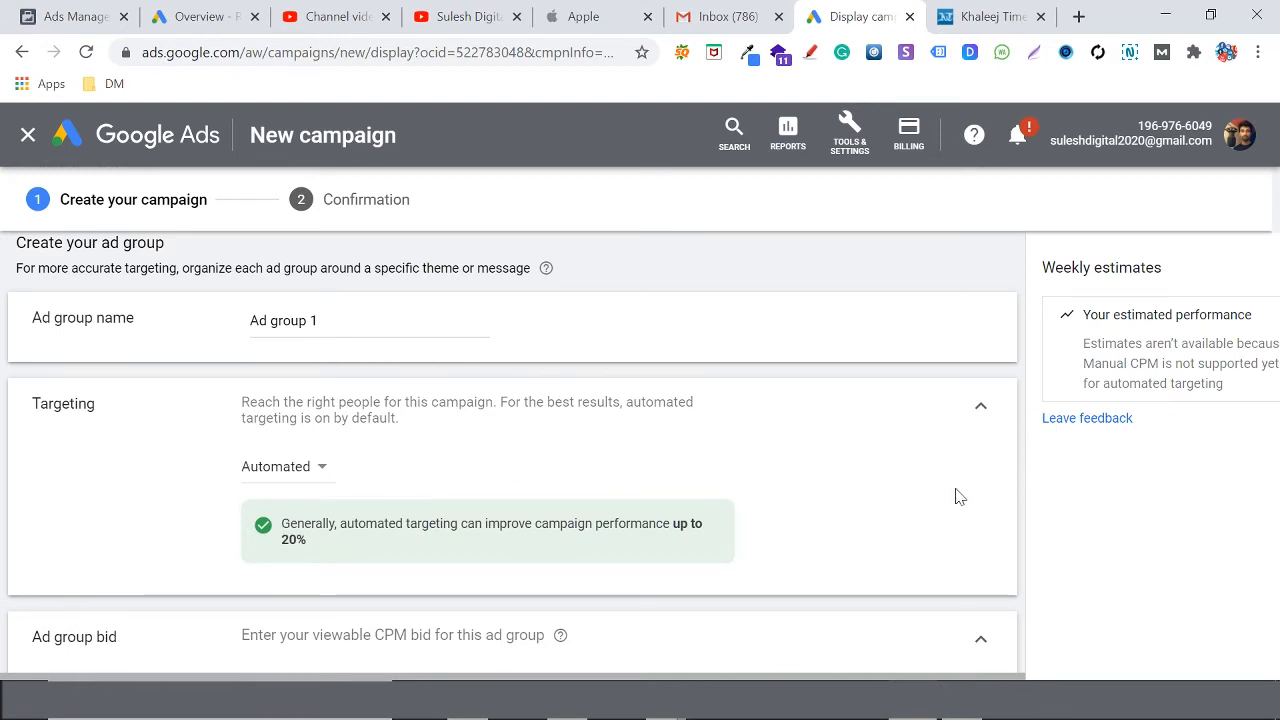
{"action": "scroll", "coordinate": [543, 491], "scroll_direction": "down", "scroll_amount": 2}
{"action": "scroll", "coordinate": [509, 494], "scroll_direction": "up", "scroll_amount": 2}
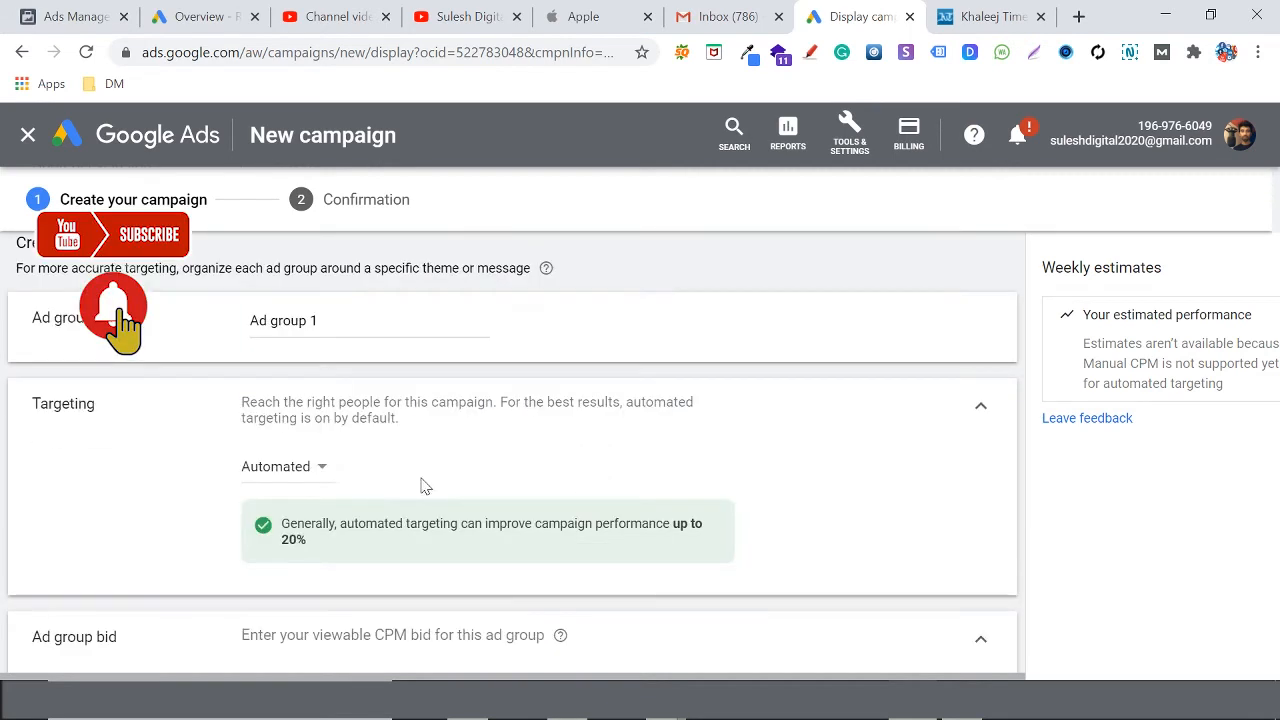
{"action": "left_click_drag", "start_coordinate": [297, 523], "coordinate": [818, 549]}
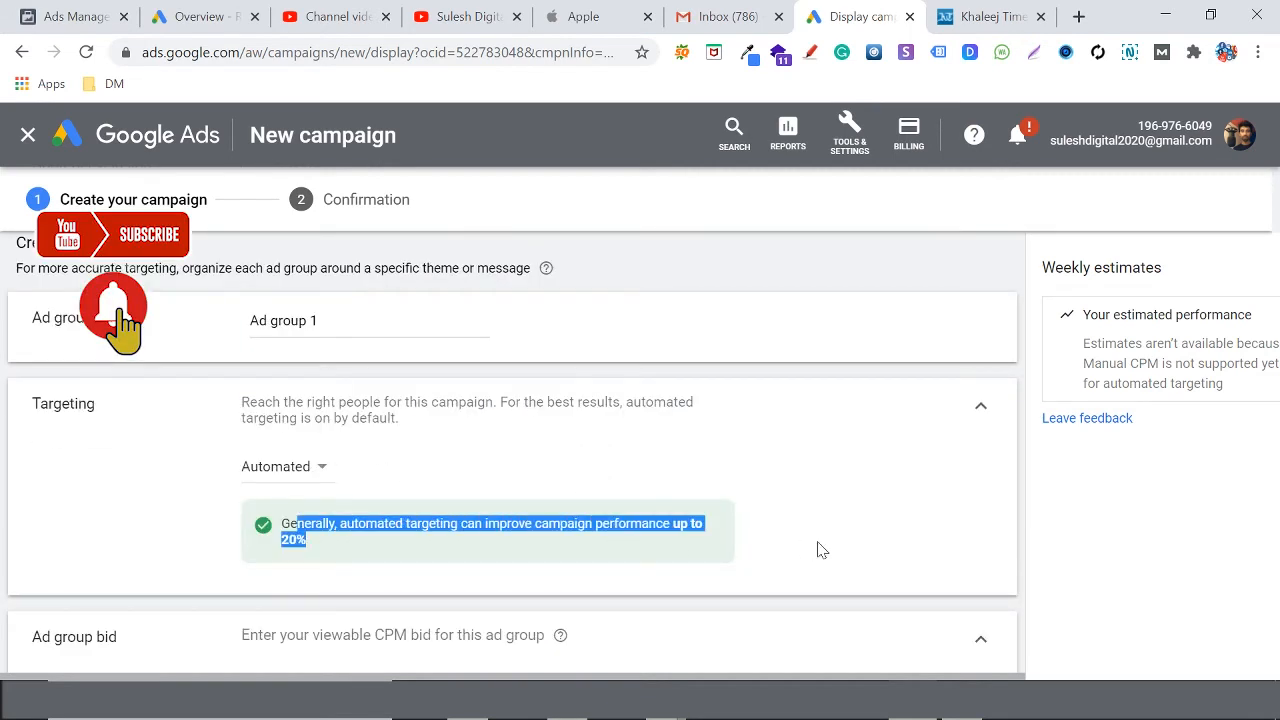
{"action": "left_click", "coordinate": [820, 550]}
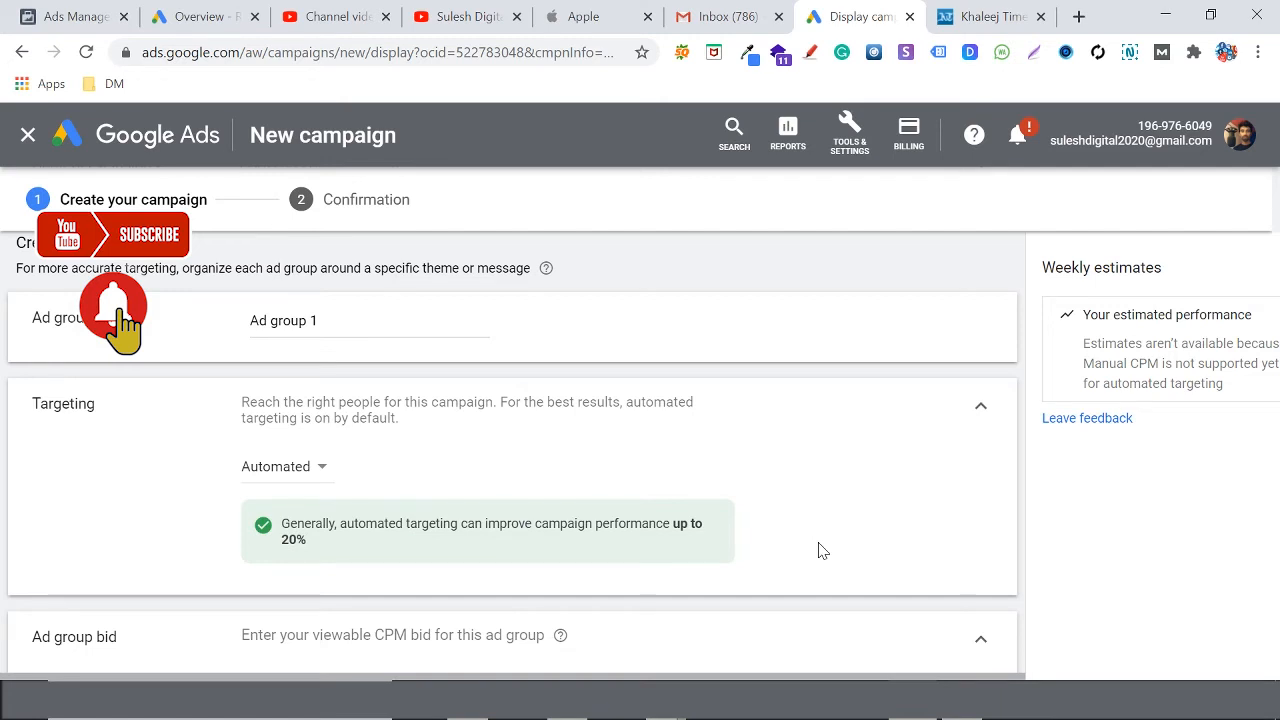
{"action": "left_click", "coordinate": [267, 468]}
{"action": "left_click", "coordinate": [300, 518]}
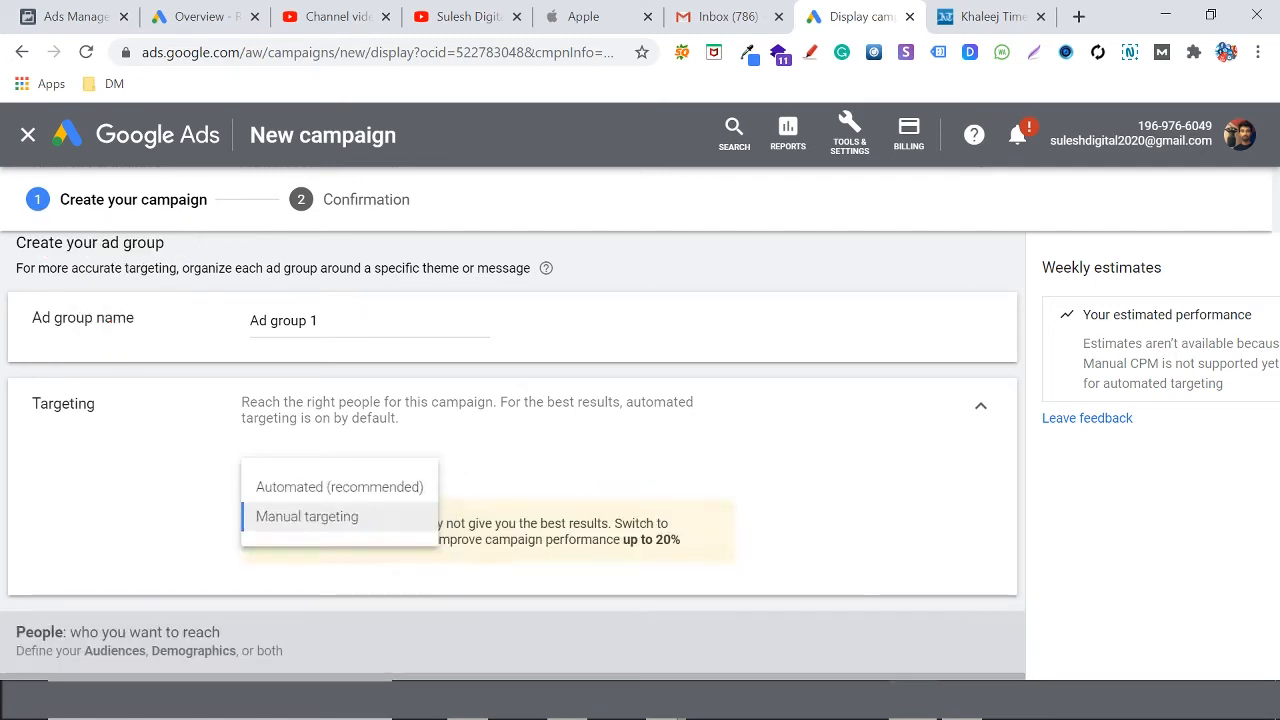
{"action": "scroll", "coordinate": [486, 523], "scroll_direction": "down", "scroll_amount": 2}
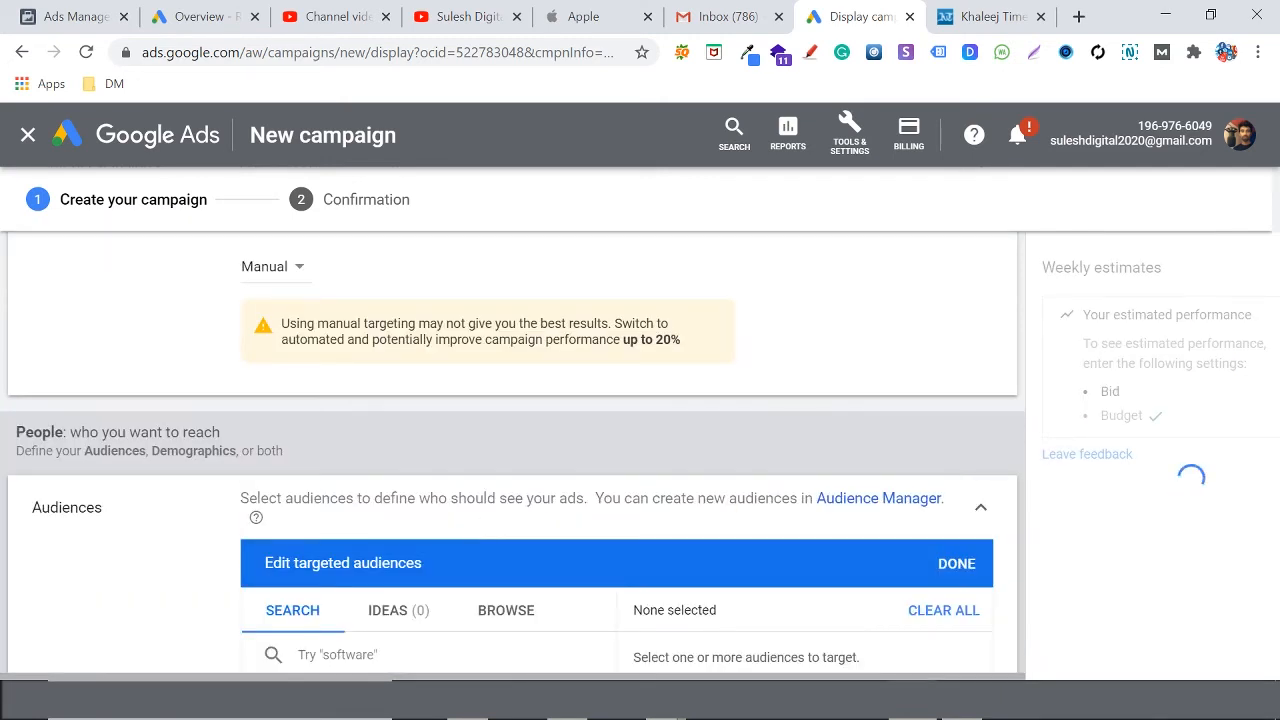
Try Automated targeting for the ad group, check the settings it leaves, and return to Manual targeting
{"action": "scroll", "coordinate": [337, 471], "scroll_direction": "up", "scroll_amount": 2}
{"action": "left_click", "coordinate": [296, 468]}
{"action": "left_click", "coordinate": [309, 489]}
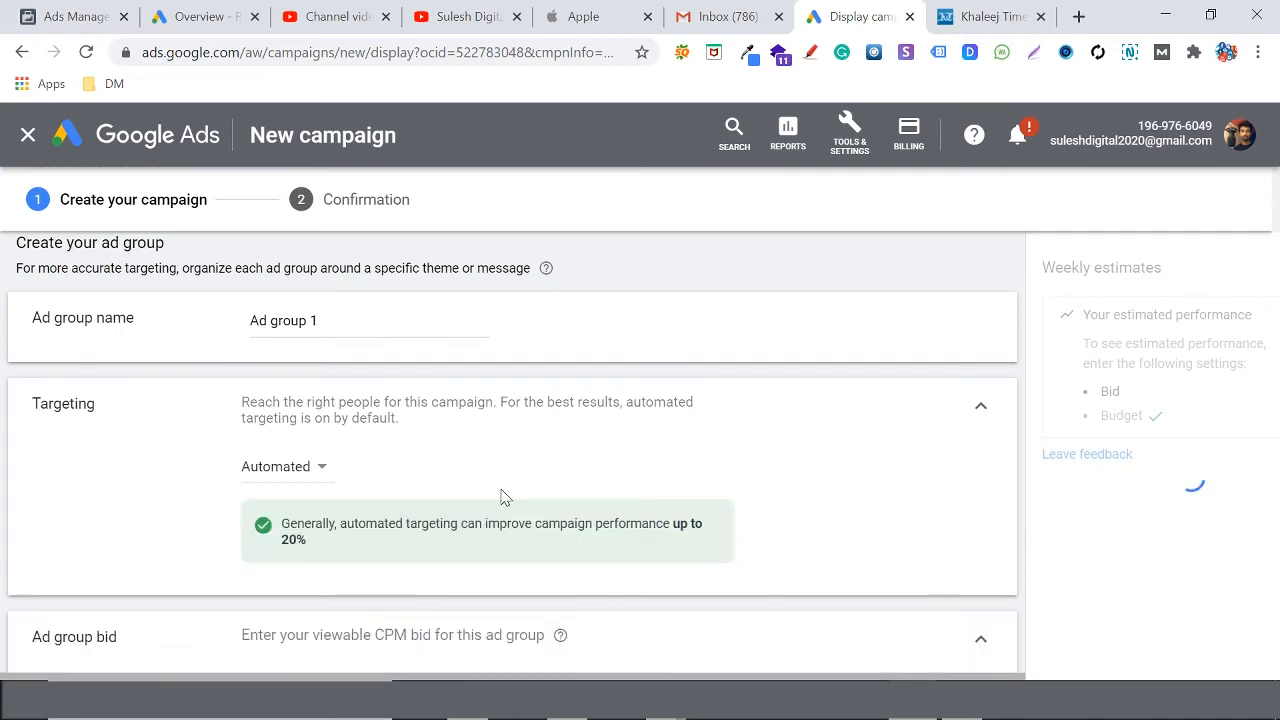
{"action": "scroll", "coordinate": [505, 497], "scroll_direction": "down", "scroll_amount": 4}
{"action": "scroll", "coordinate": [355, 530], "scroll_direction": "up", "scroll_amount": 4}
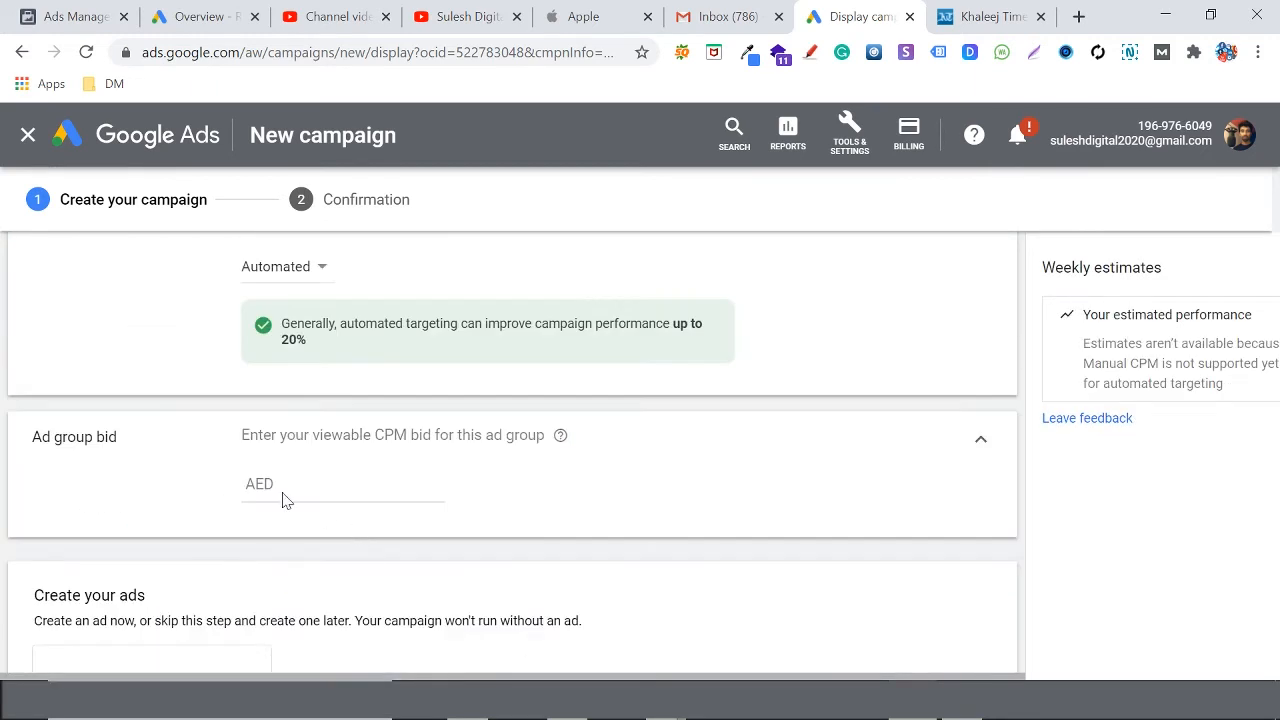
{"action": "scroll", "coordinate": [313, 452], "scroll_direction": "up", "scroll_amount": 2}
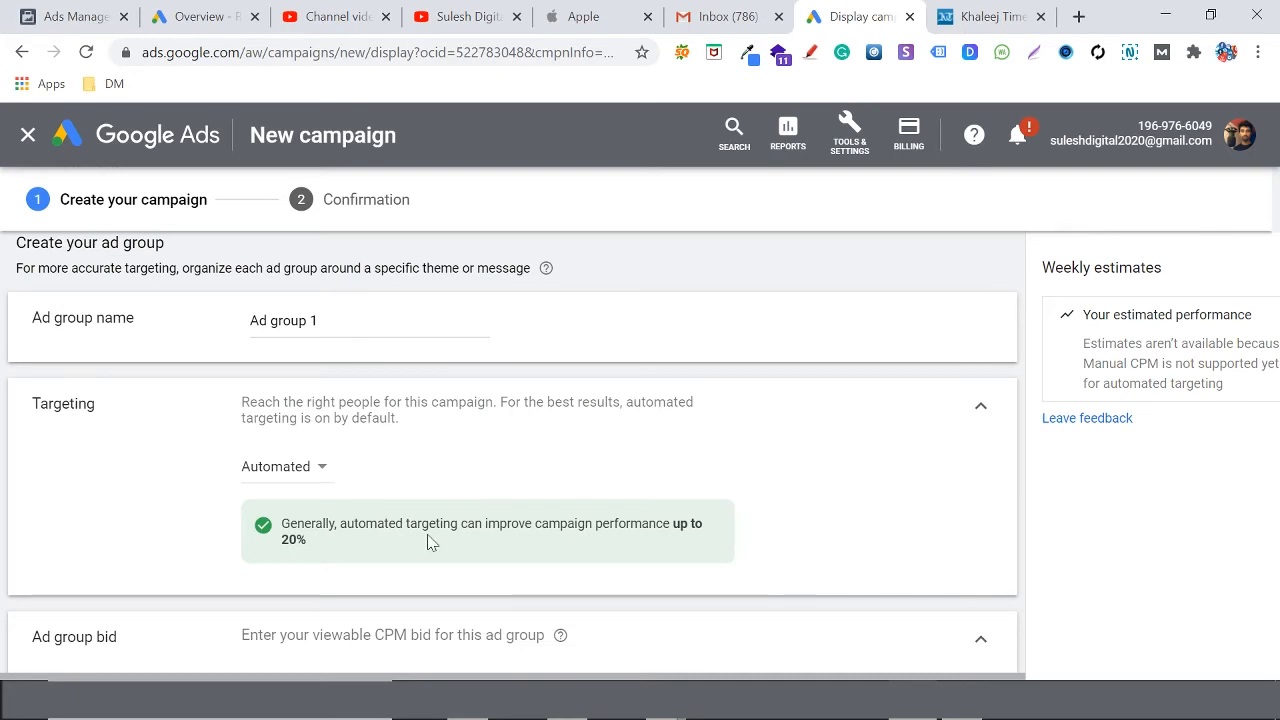
{"action": "left_click", "coordinate": [295, 467]}
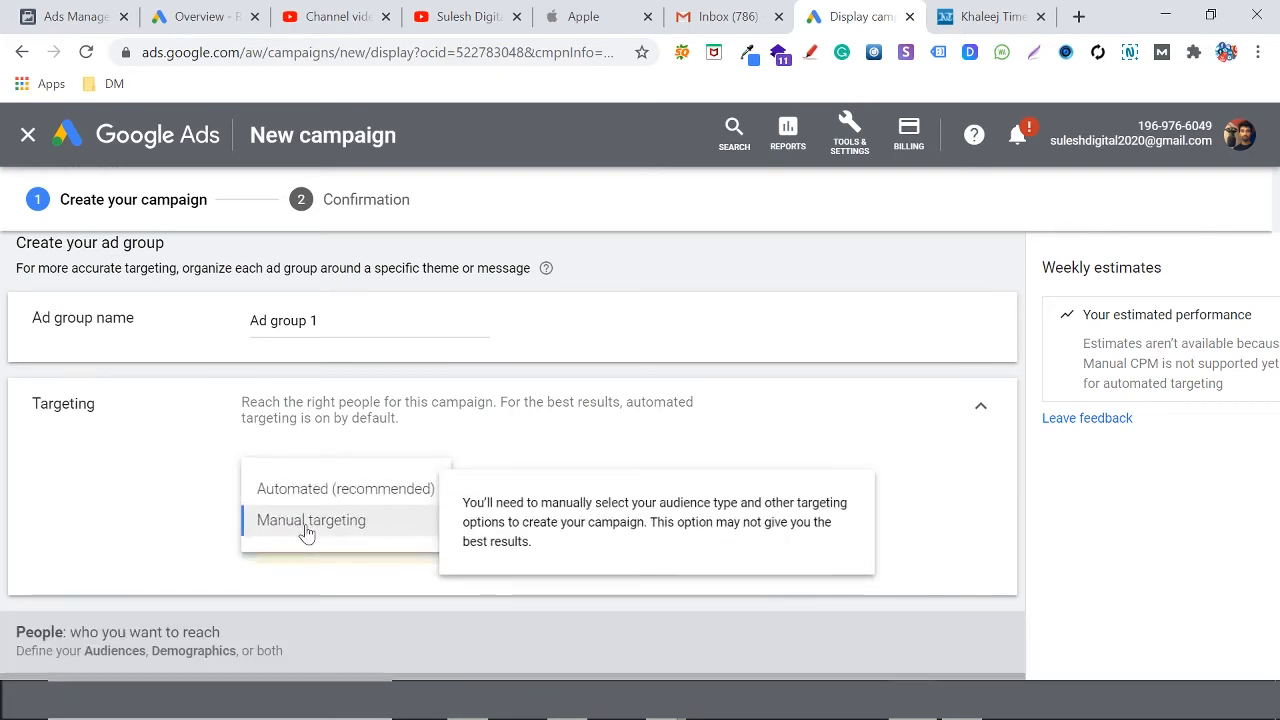
{"action": "left_click", "coordinate": [305, 528]}
{"action": "scroll", "coordinate": [470, 491], "scroll_direction": "down", "scroll_amount": 2}
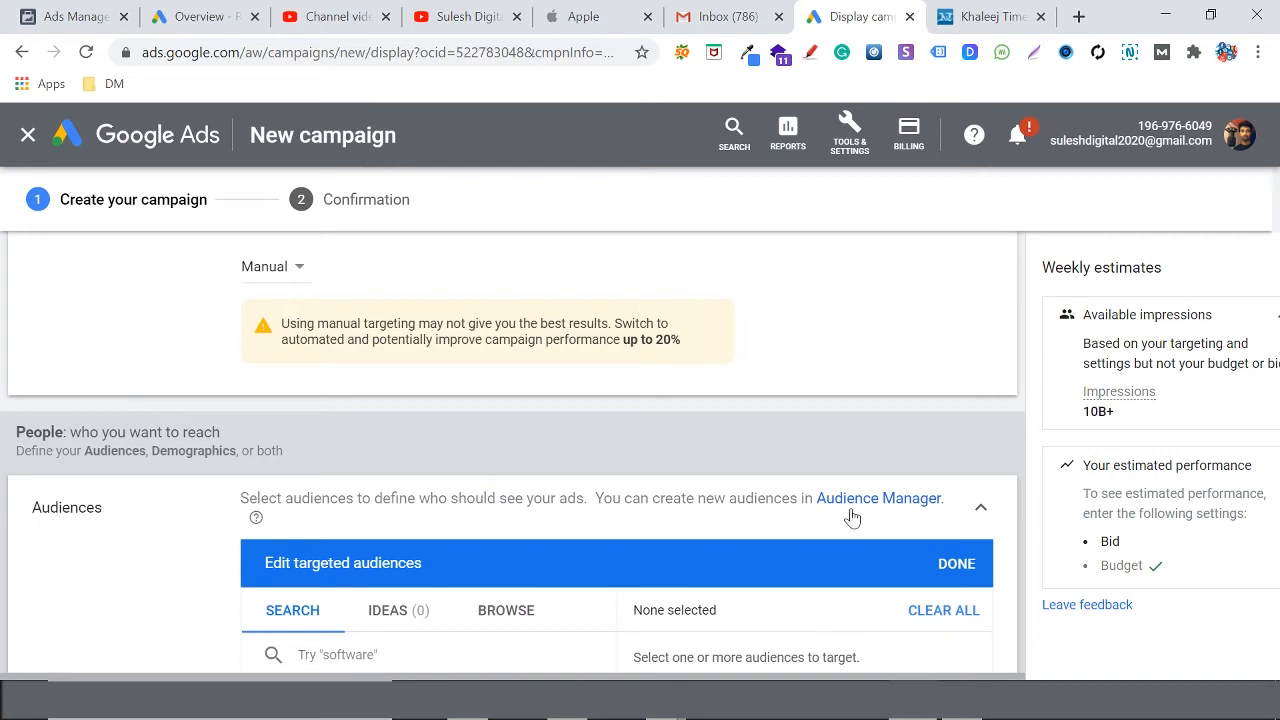
Collapse the Audiences settings and view the People options and the available content targeting types
{"action": "left_click", "coordinate": [976, 508]}
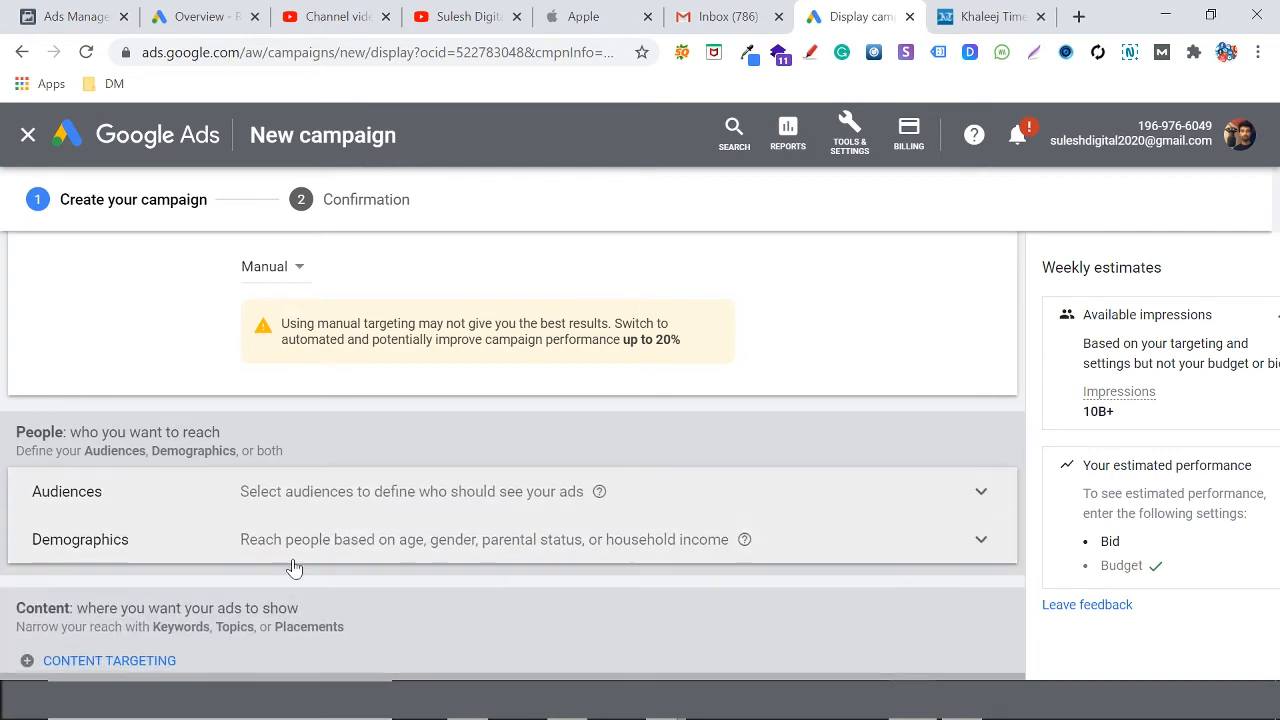
{"action": "scroll", "coordinate": [291, 568], "scroll_direction": "down", "scroll_amount": 2}
{"action": "left_click", "coordinate": [130, 460]}
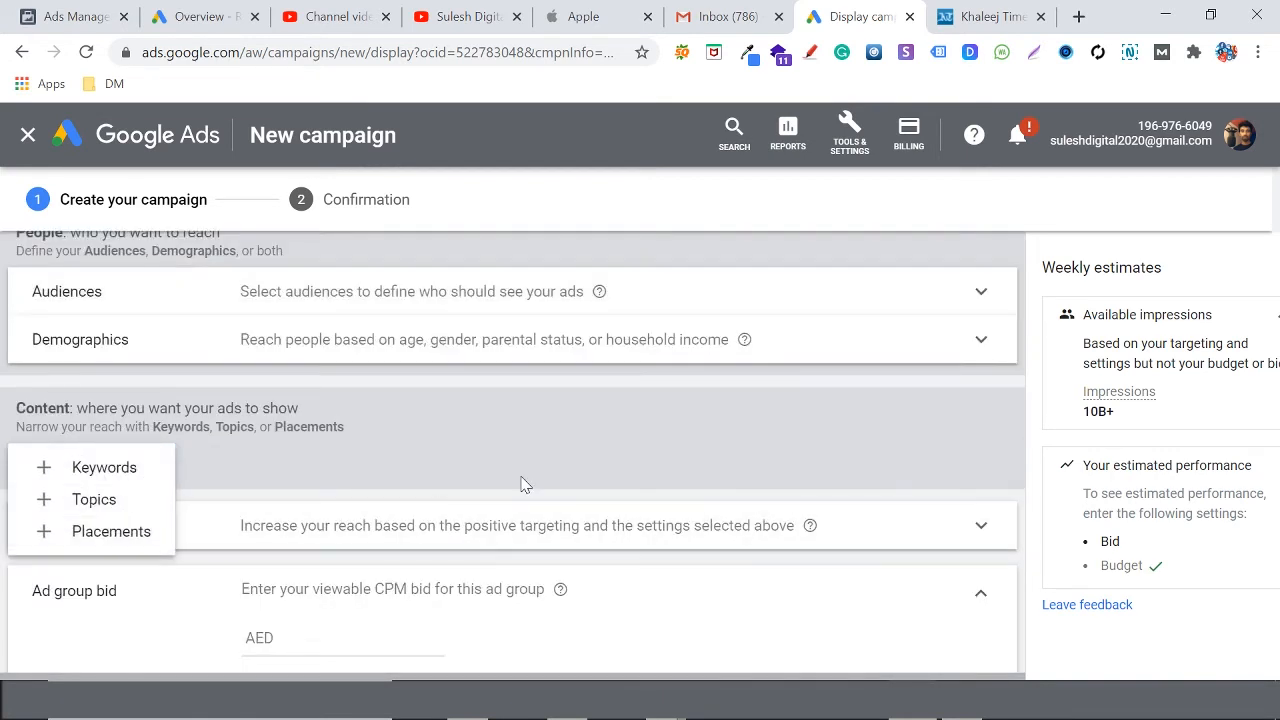
{"action": "scroll", "coordinate": [537, 470], "scroll_direction": "up", "scroll_amount": 2}
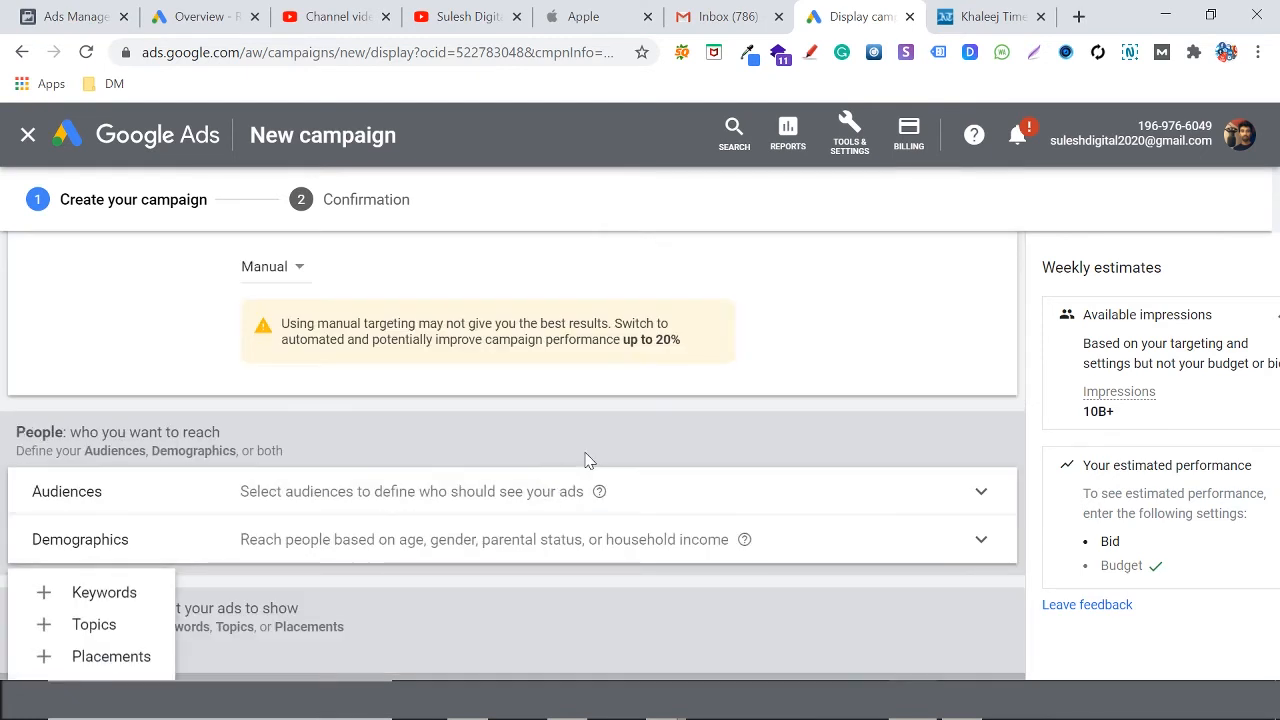
Reopen the Audiences settings and browse the audience categories, from detailed demographics to custom audiences
{"action": "left_click", "coordinate": [985, 492]}
{"action": "scroll", "coordinate": [822, 498], "scroll_direction": "down", "scroll_amount": 2}
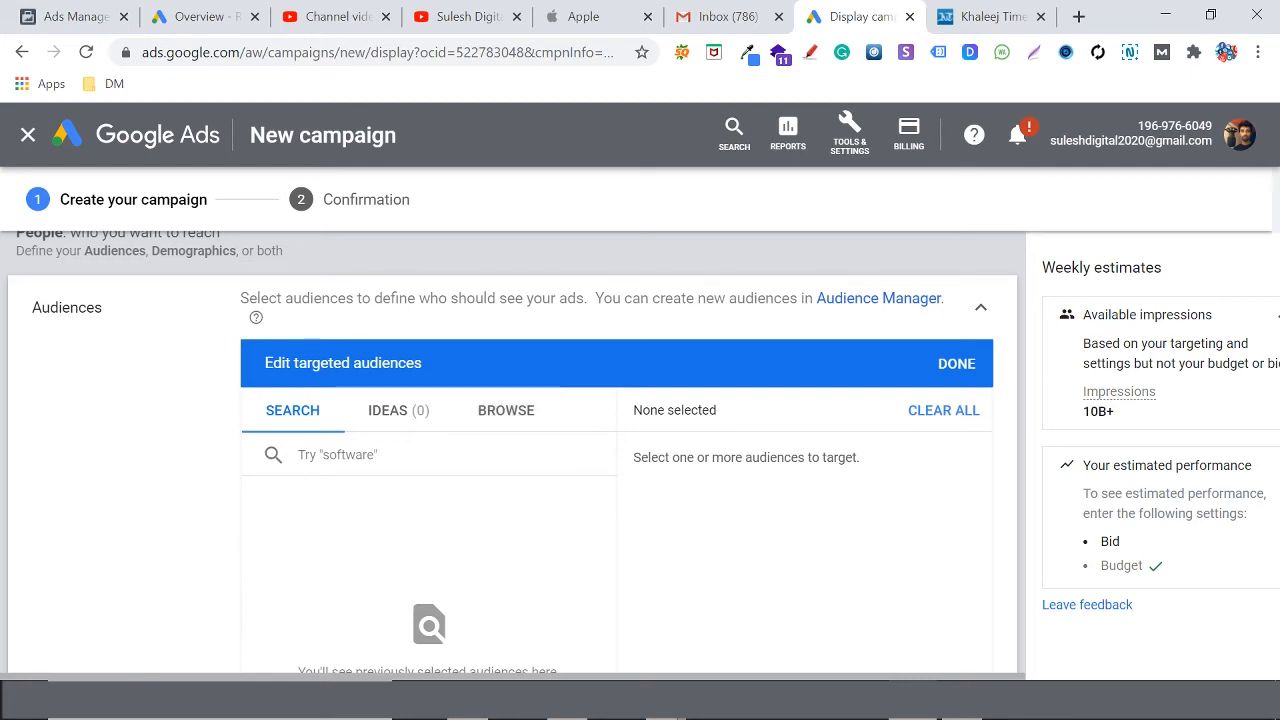
{"action": "left_click", "coordinate": [508, 428]}
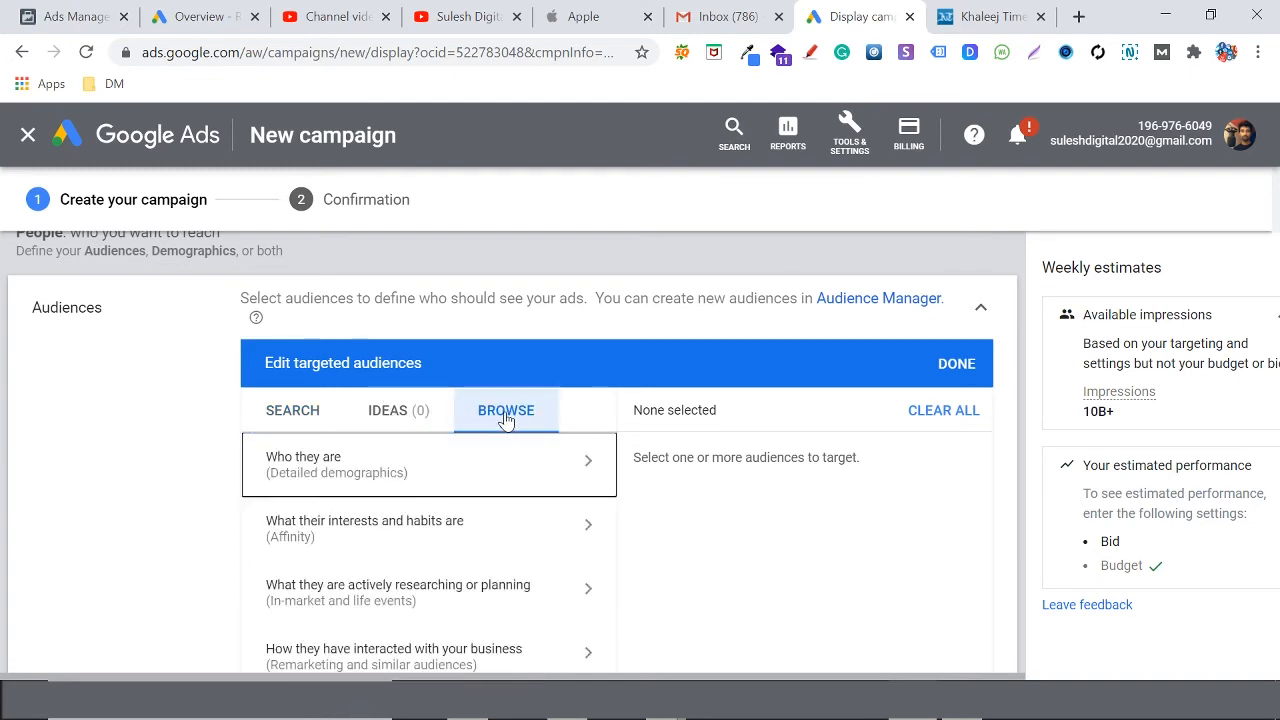
{"action": "scroll", "coordinate": [412, 495], "scroll_direction": "down", "scroll_amount": 2}
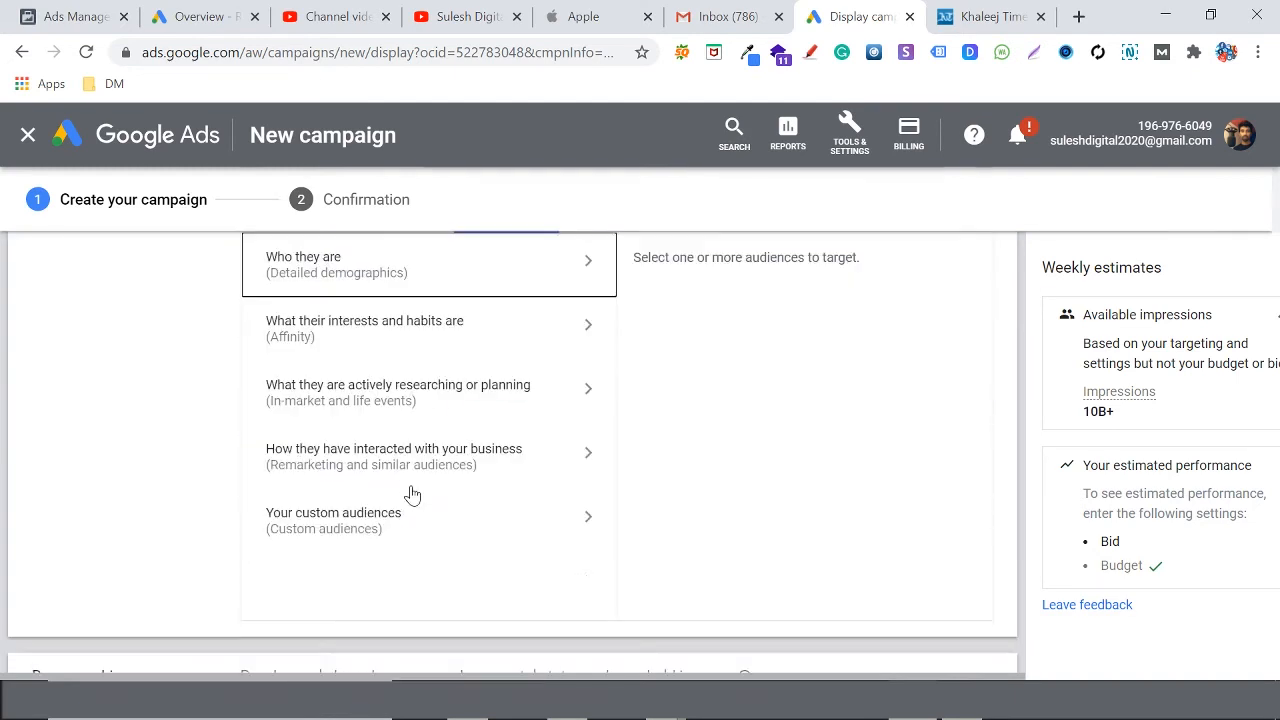
{"action": "scroll", "coordinate": [408, 500], "scroll_direction": "up", "scroll_amount": 2}
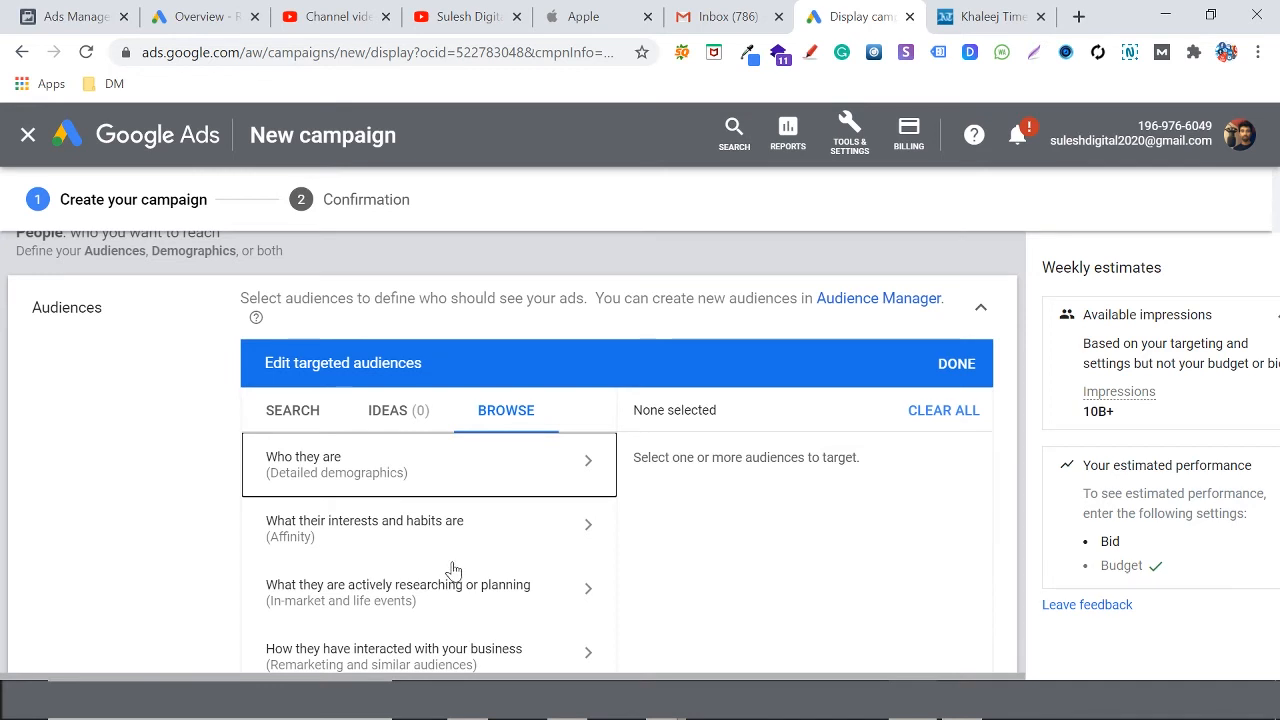
Review the campaign's language and location settings, and add Current College Students from the Education detailed demographics to the targeted audiences
{"action": "left_click", "coordinate": [592, 466]}
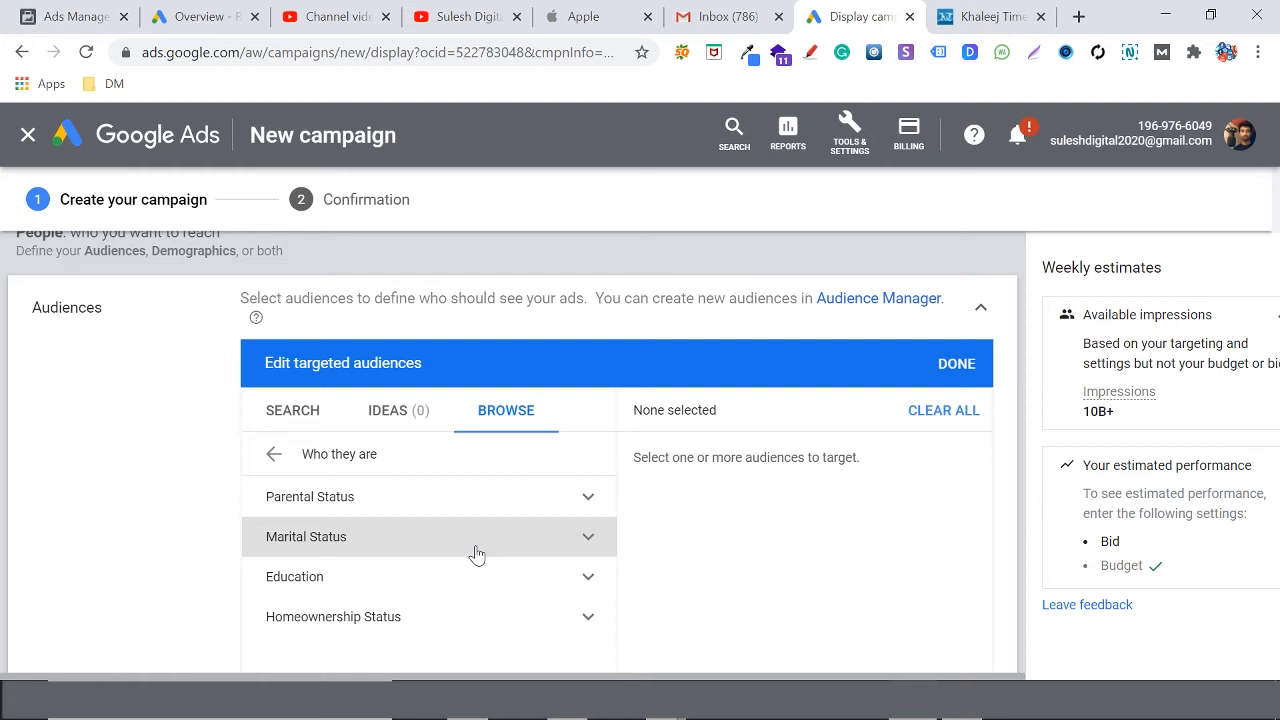
{"action": "left_click", "coordinate": [580, 582]}
{"action": "scroll", "coordinate": [582, 578], "scroll_direction": "down", "scroll_amount": 2}
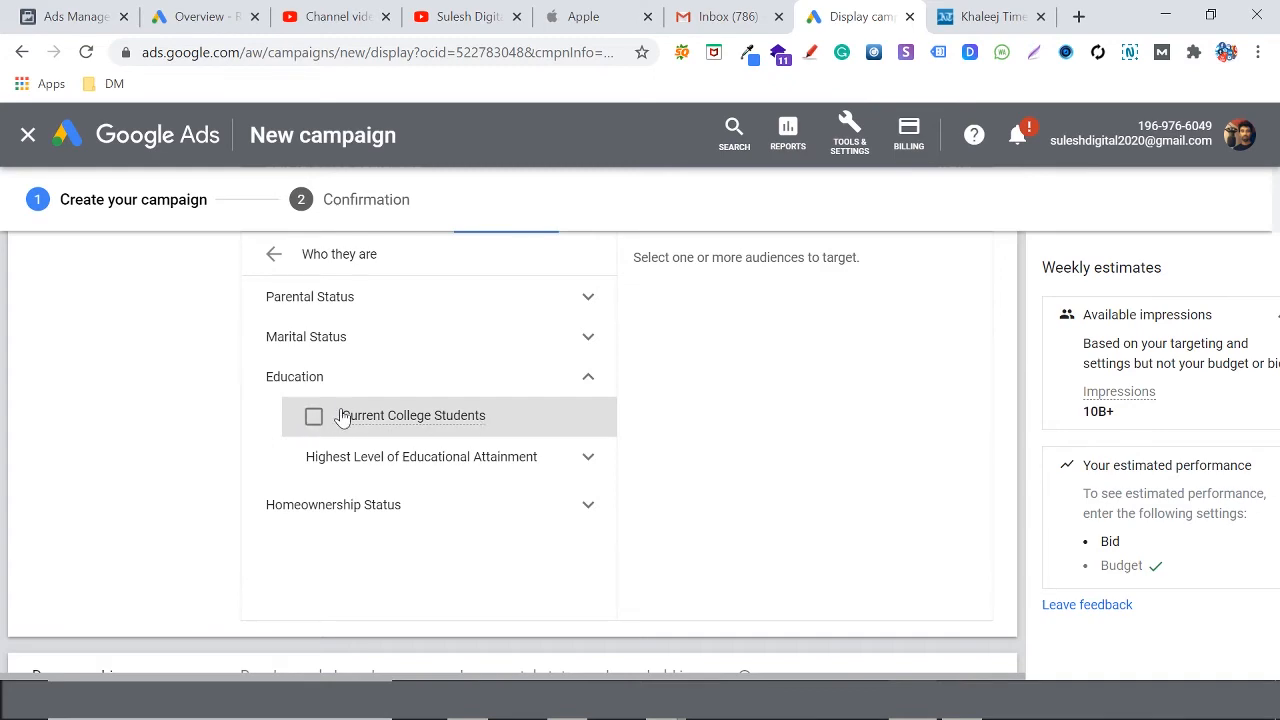
{"action": "scroll", "coordinate": [415, 455], "scroll_direction": "up", "scroll_amount": 4}
{"action": "scroll", "coordinate": [415, 455], "scroll_direction": "up", "scroll_amount": 10}
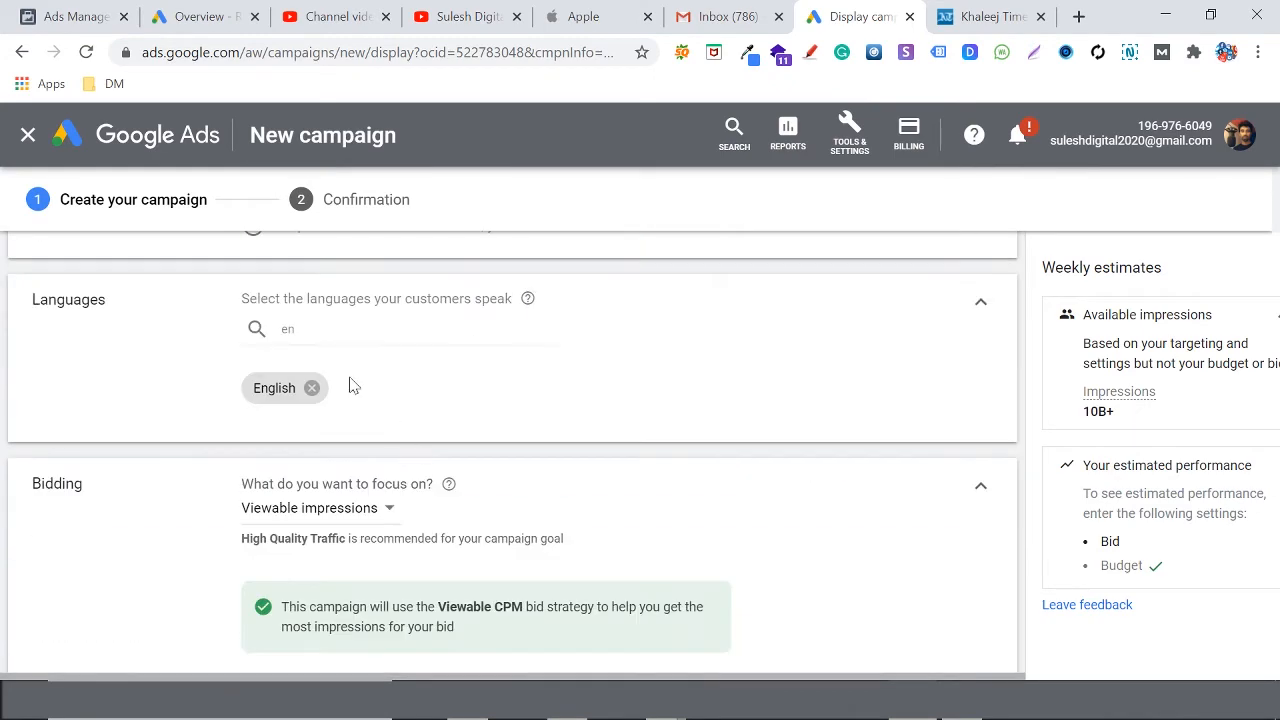
{"action": "scroll", "coordinate": [385, 375], "scroll_direction": "up", "scroll_amount": 5}
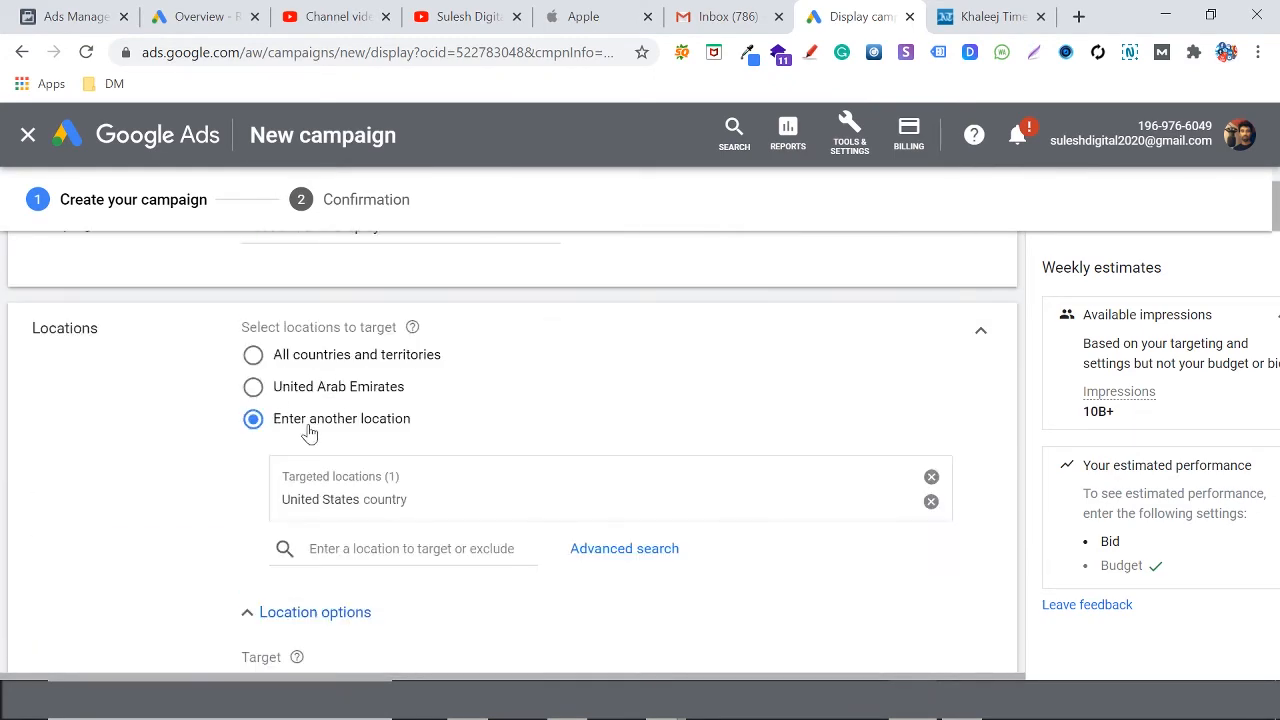
{"action": "scroll", "coordinate": [373, 458], "scroll_direction": "down", "scroll_amount": 15}
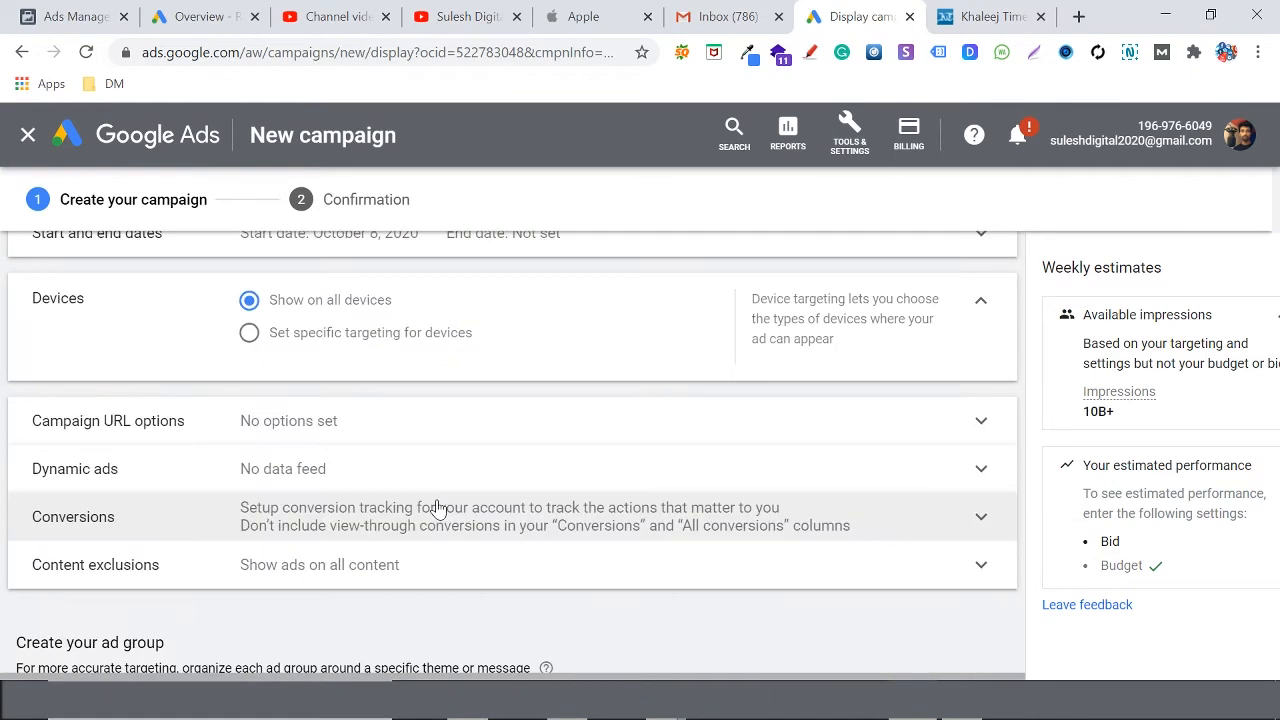
{"action": "scroll", "coordinate": [437, 508], "scroll_direction": "down", "scroll_amount": 7}
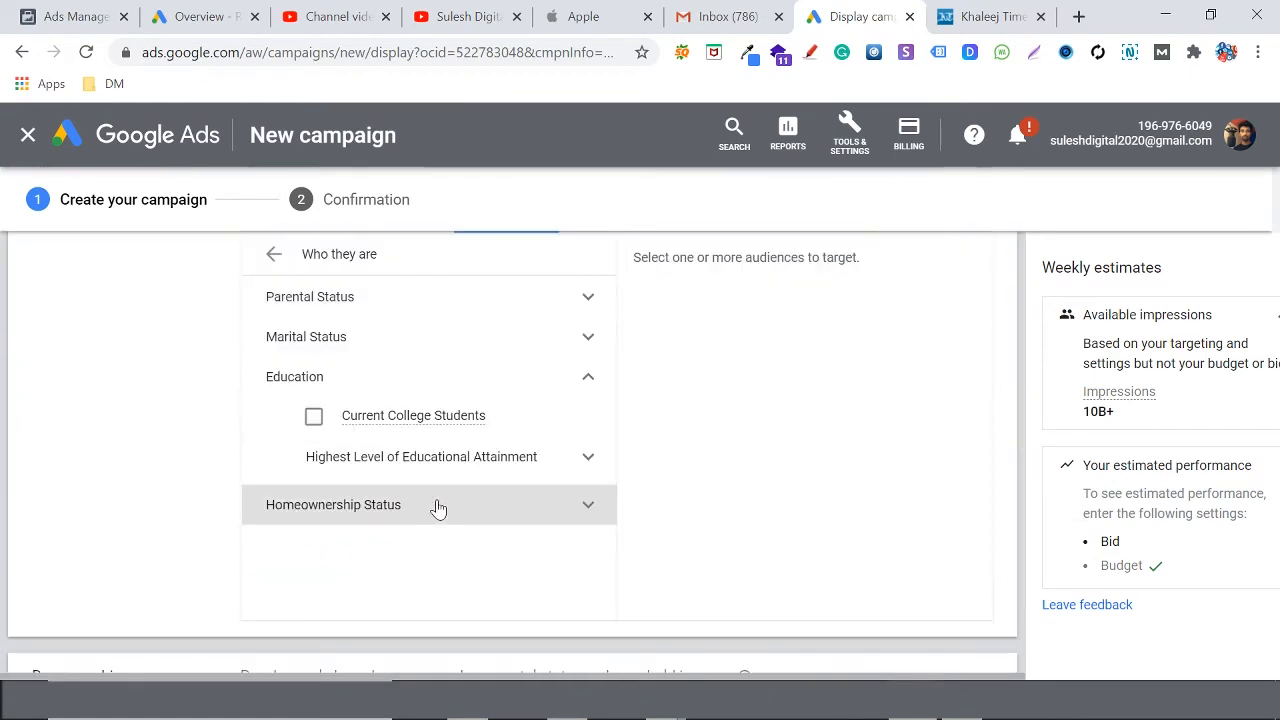
{"action": "left_click", "coordinate": [313, 416]}
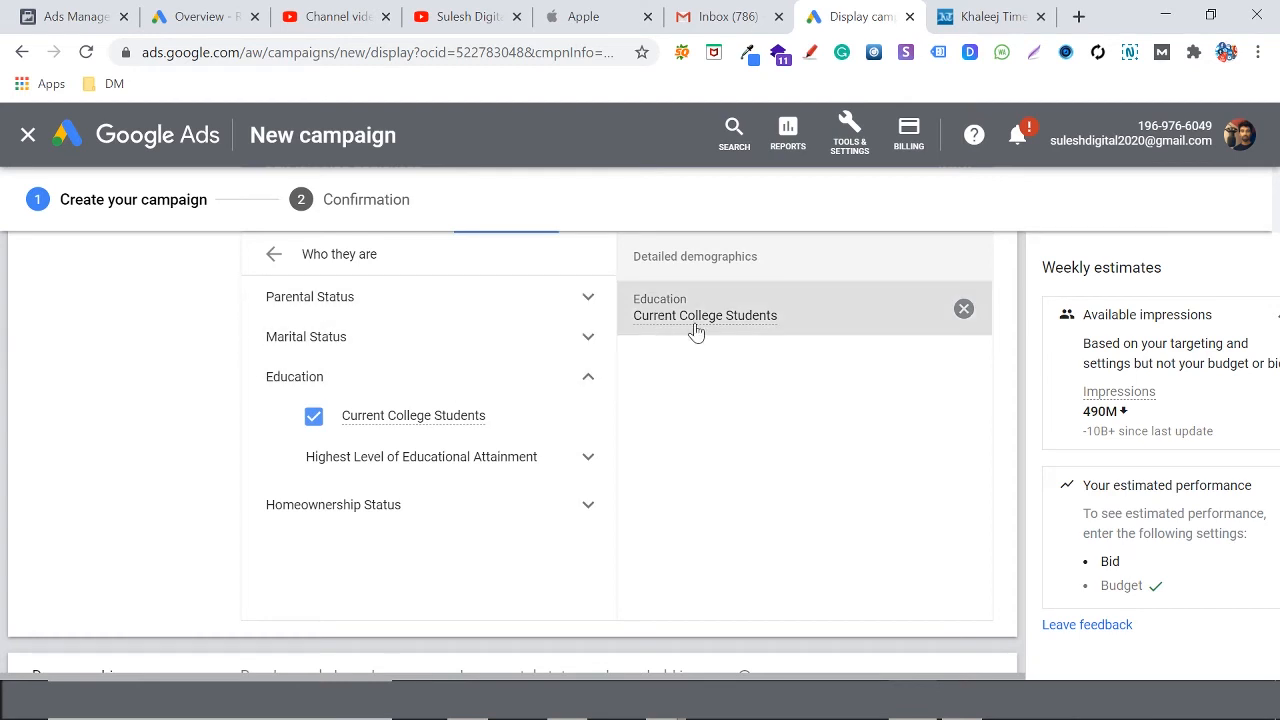
{"action": "mouse_move", "coordinate": [697, 333]}
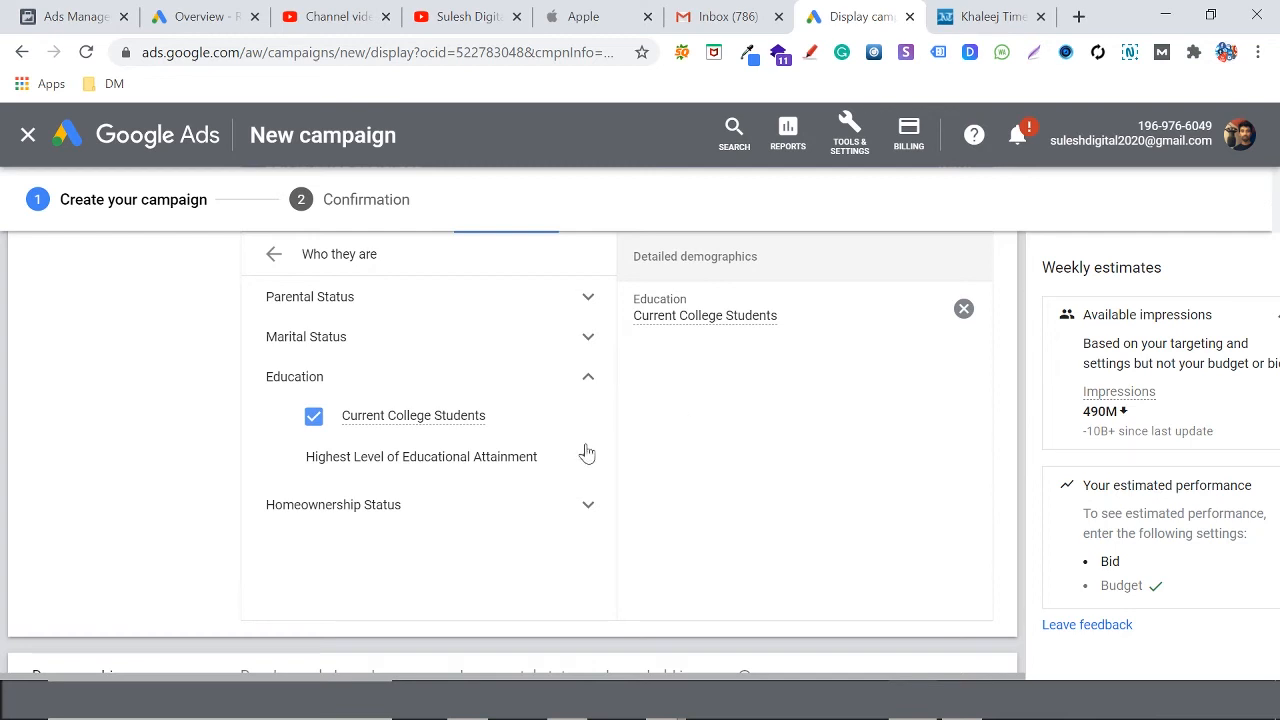
Add Parents of Teens (13-17 years) from Parental Status to the targeted audiences and return to the audience categories
{"action": "left_click", "coordinate": [592, 300]}
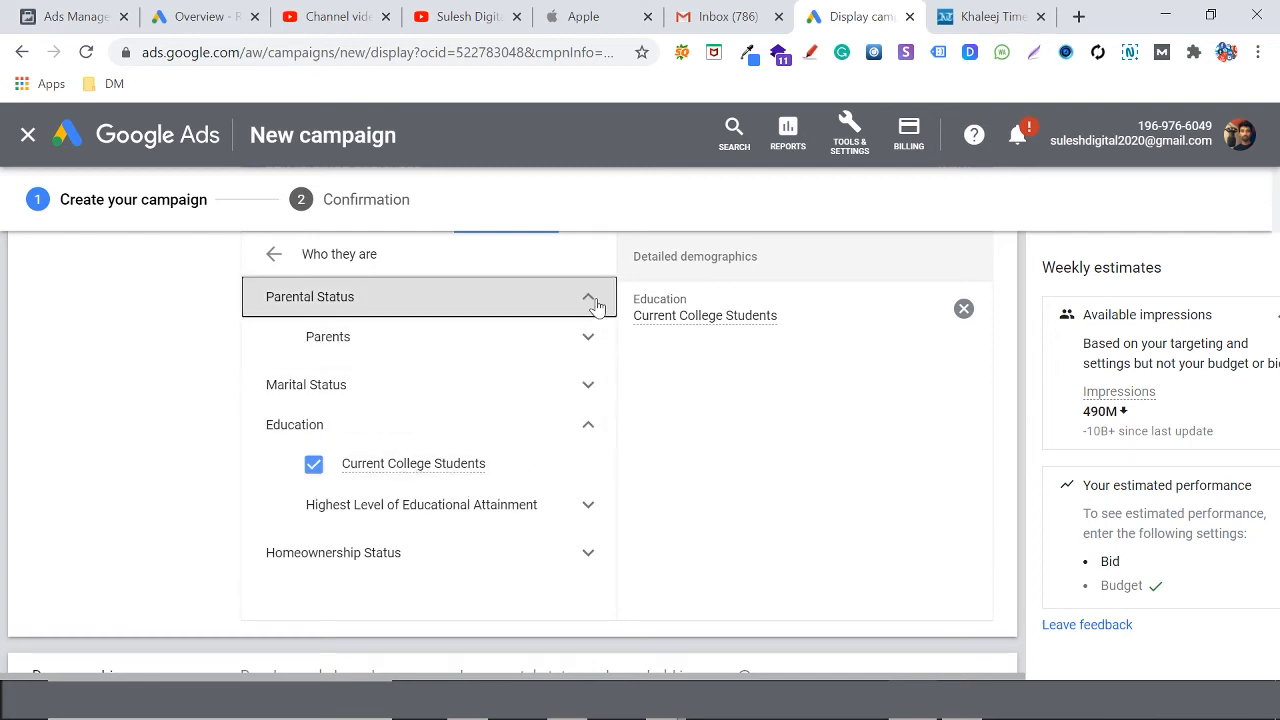
{"action": "left_click", "coordinate": [572, 336]}
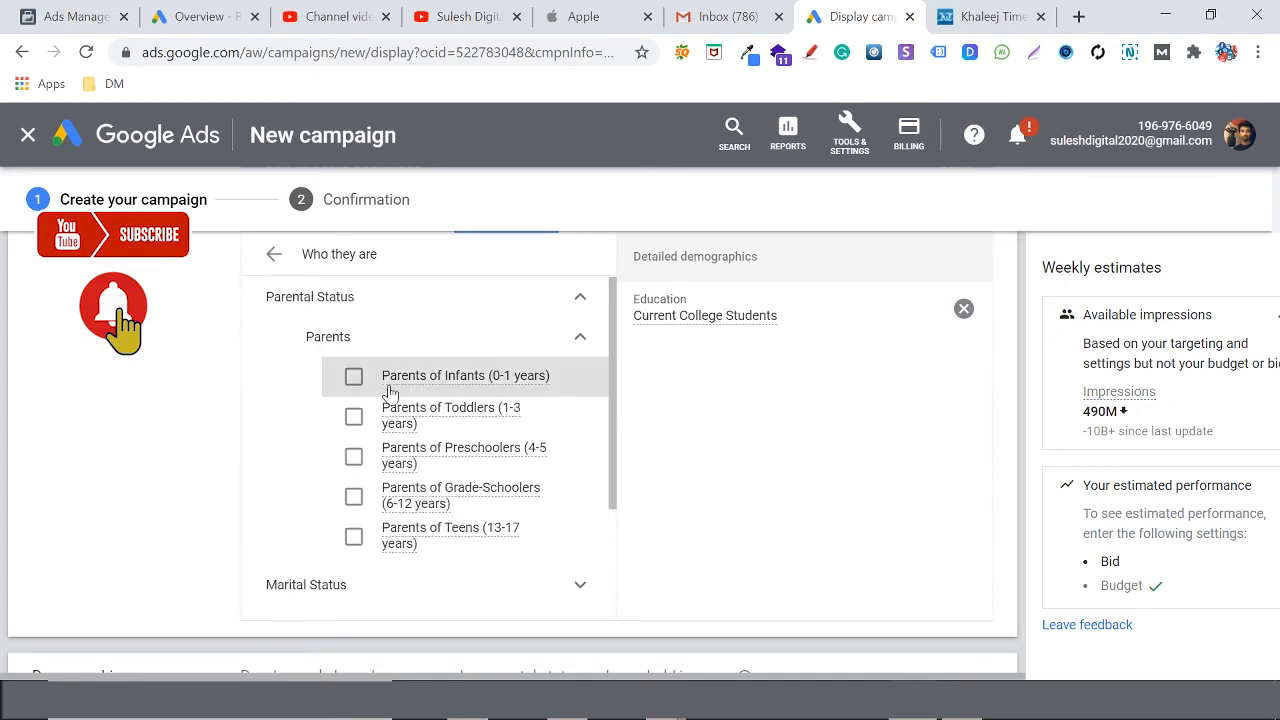
{"action": "mouse_move", "coordinate": [502, 386]}
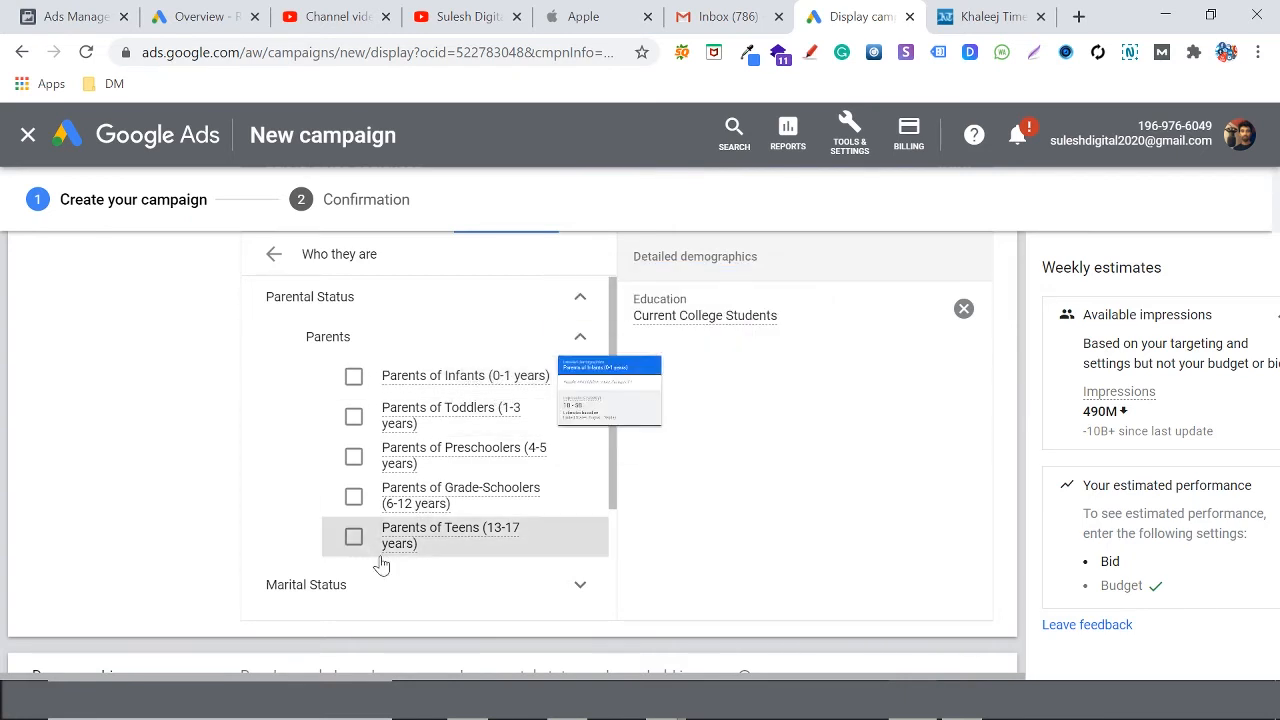
{"action": "left_click", "coordinate": [354, 540]}
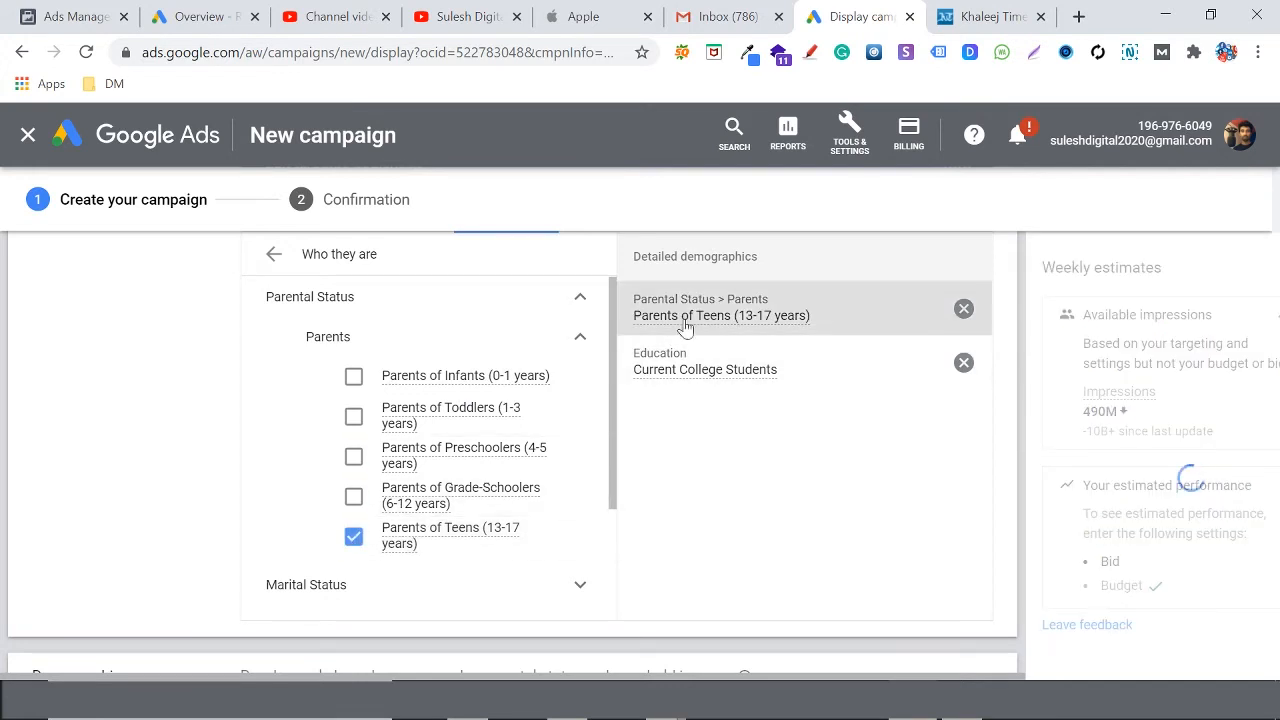
{"action": "mouse_move", "coordinate": [752, 322]}
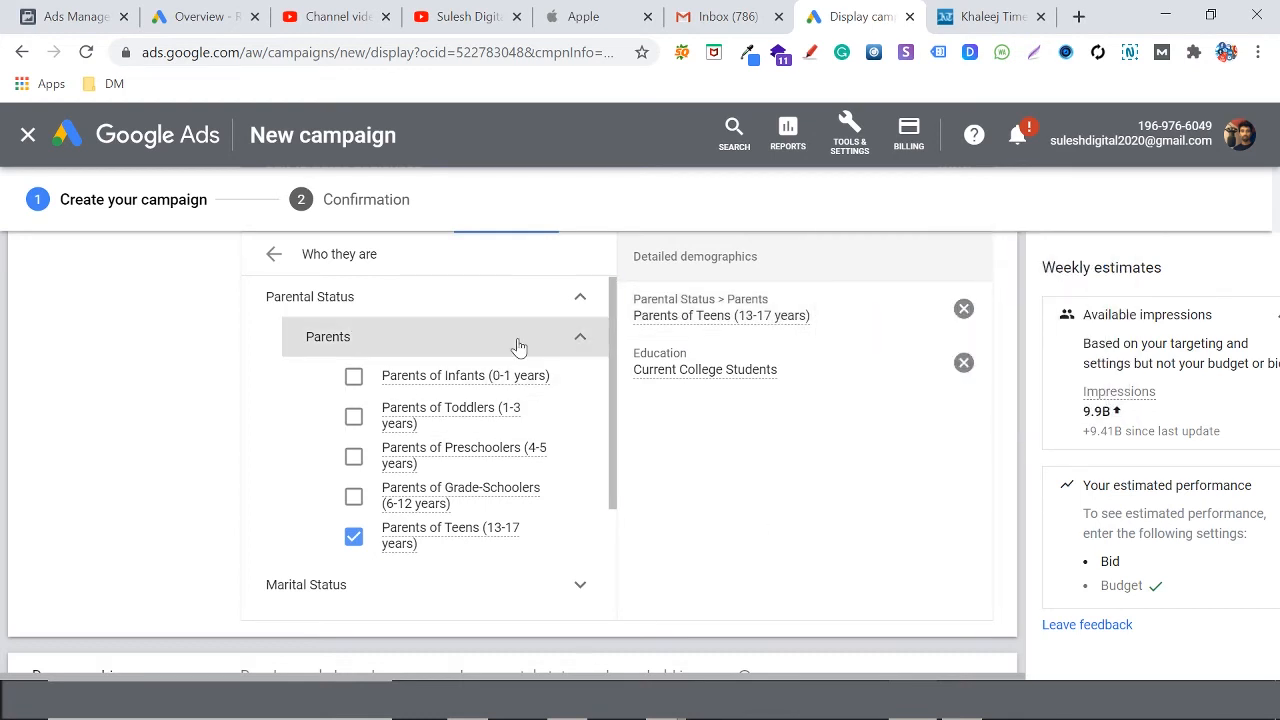
{"action": "left_click", "coordinate": [274, 254]}
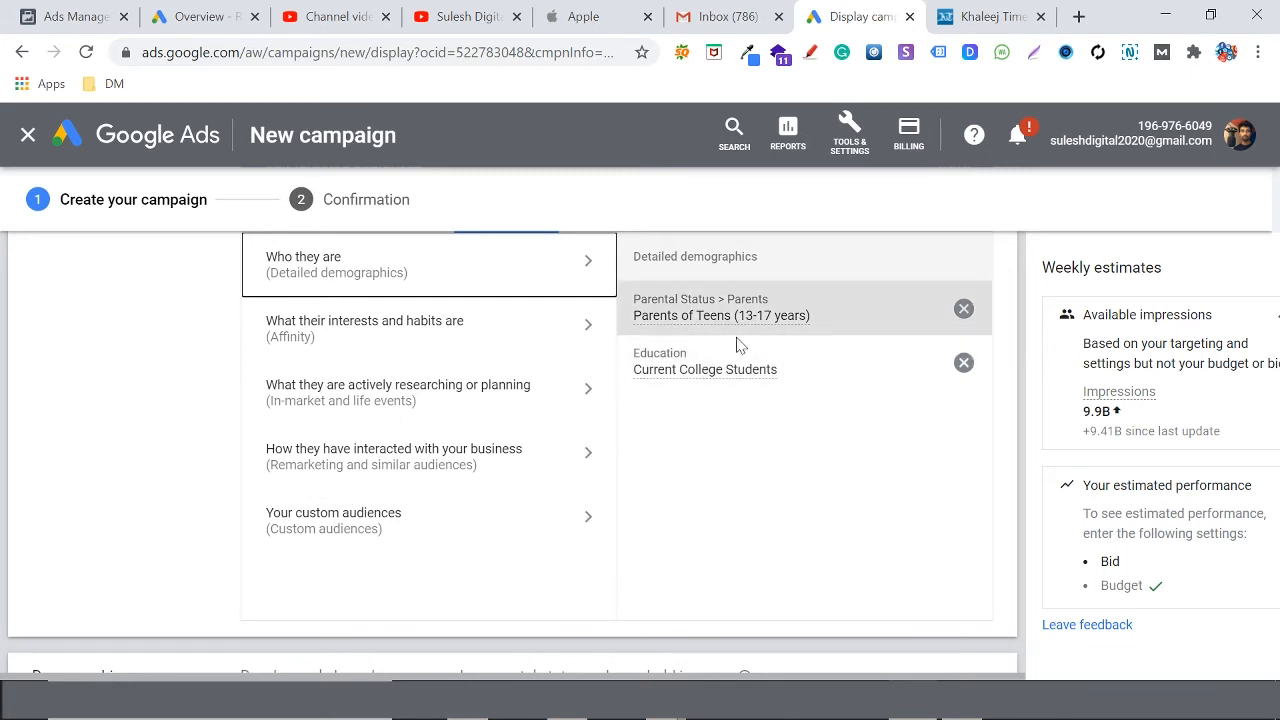
Open the Demographics settings and try excluding Female, Male and the 18 - 24 age group, re-including each one
{"action": "scroll", "coordinate": [736, 362], "scroll_direction": "down", "scroll_amount": 2}
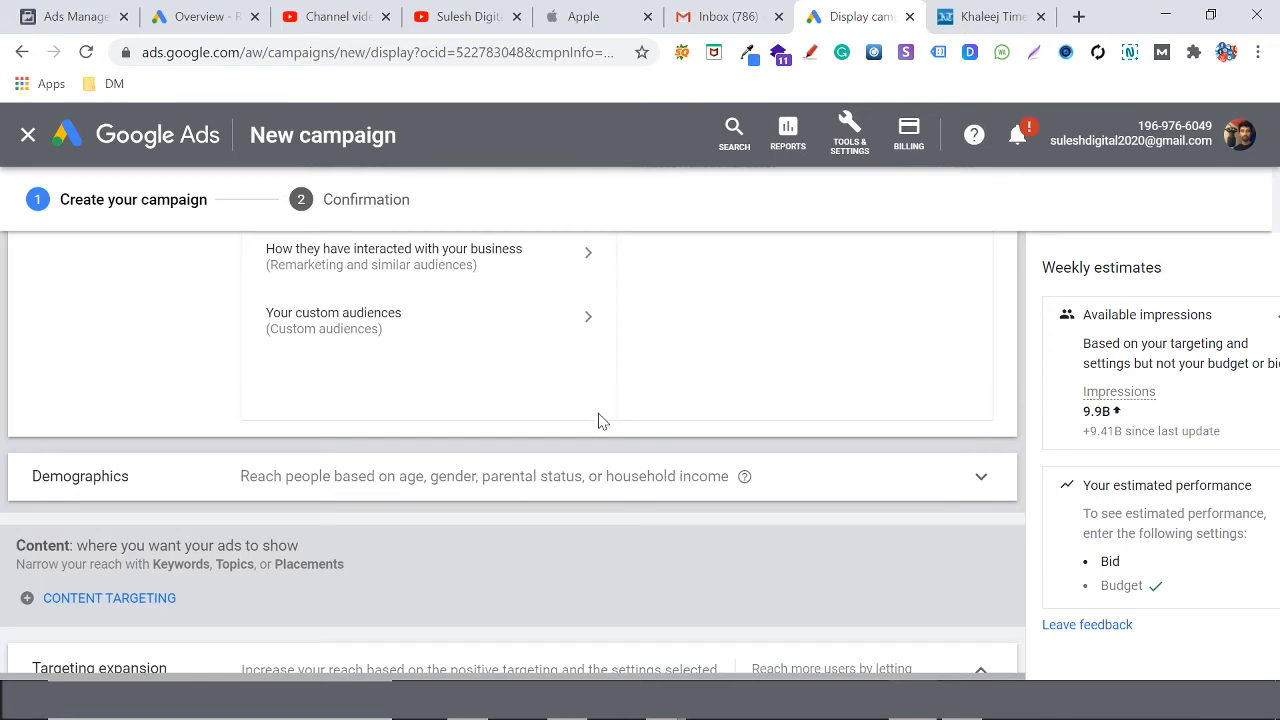
{"action": "left_click", "coordinate": [905, 481]}
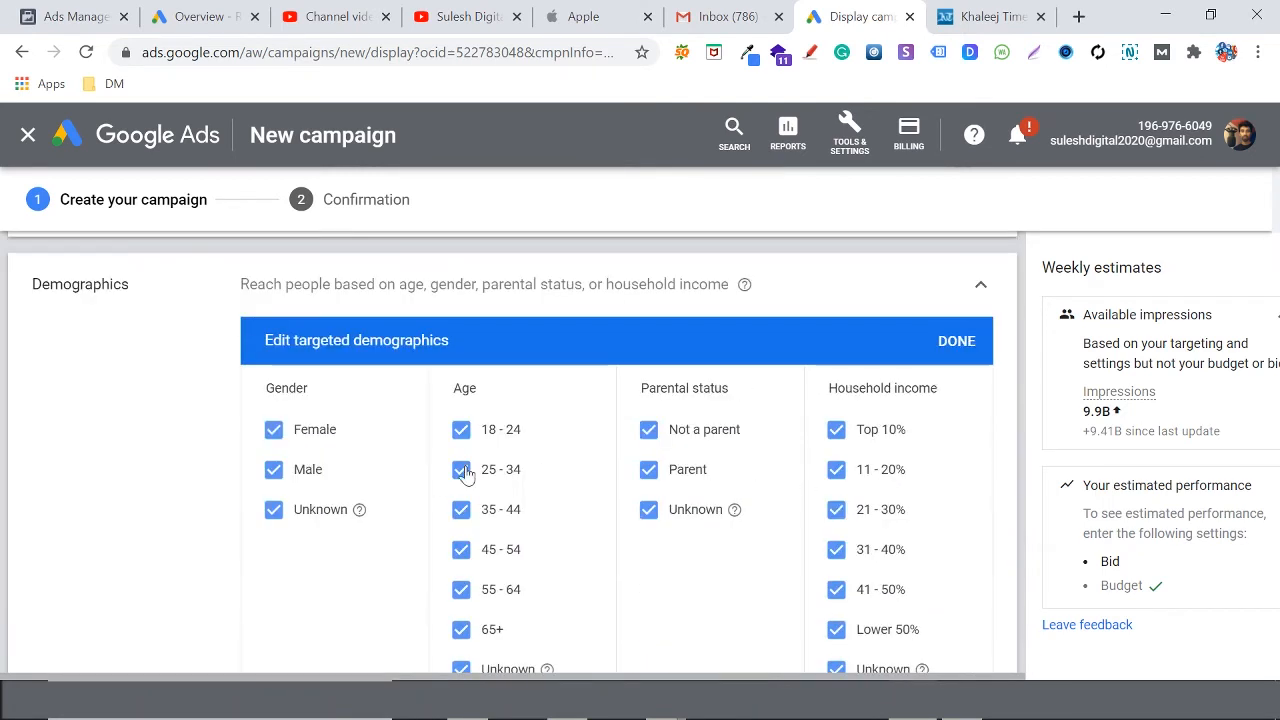
{"action": "left_click", "coordinate": [273, 431]}
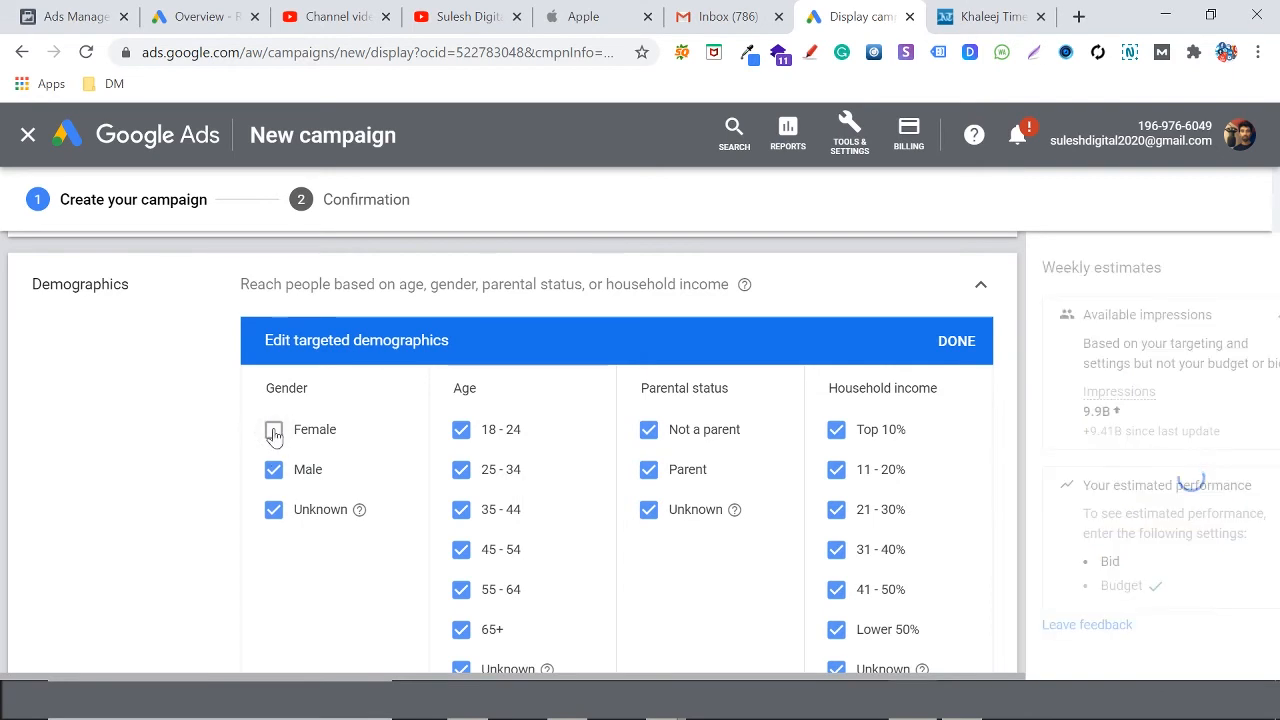
{"action": "left_click", "coordinate": [273, 431]}
{"action": "left_click", "coordinate": [273, 469]}
{"action": "left_click", "coordinate": [273, 469]}
{"action": "left_click", "coordinate": [461, 429]}
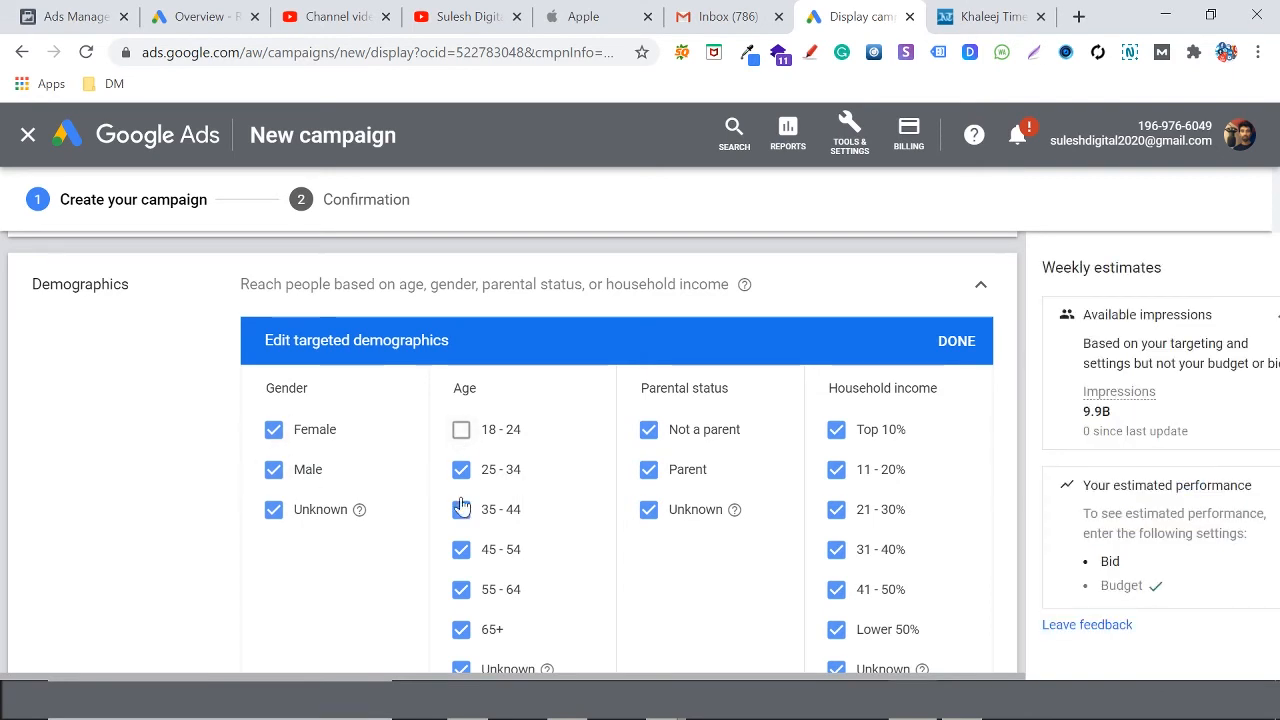
{"action": "left_click", "coordinate": [461, 429]}
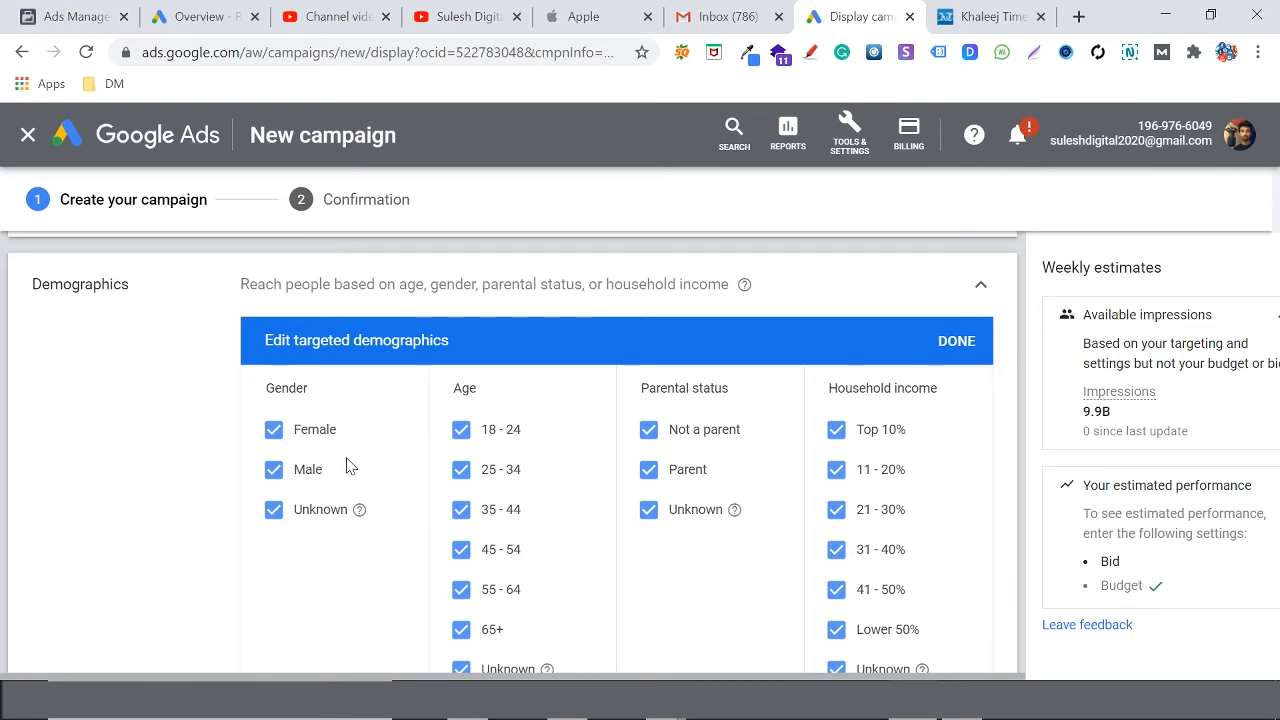
Try excluding Female from the gender targeting again, re-include it, and collapse the Demographics settings
{"action": "left_click", "coordinate": [273, 431]}
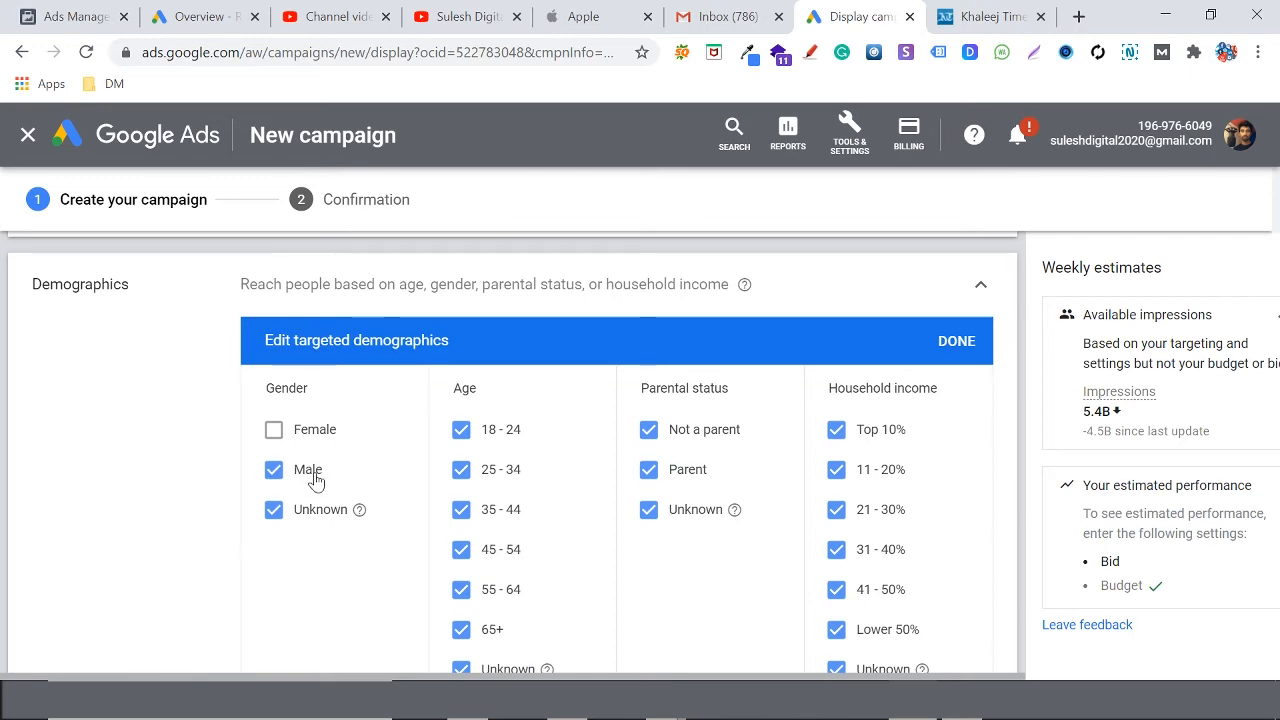
{"action": "left_click", "coordinate": [273, 431]}
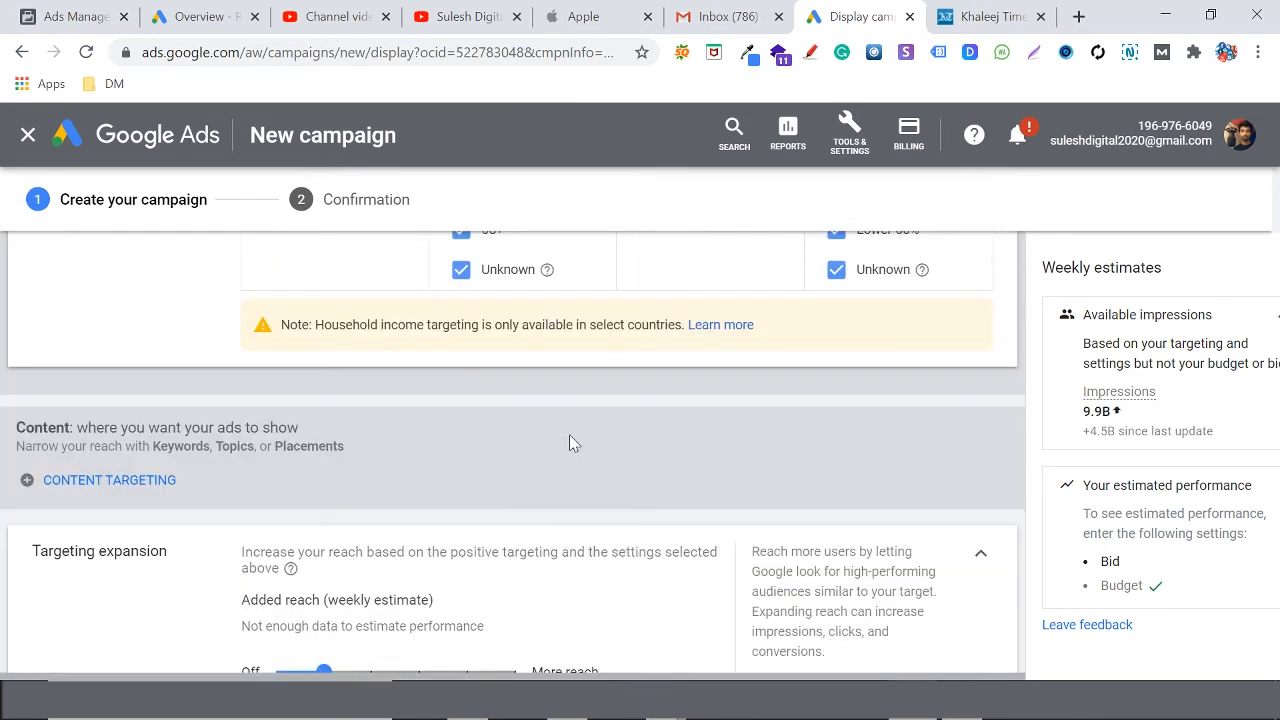
{"action": "left_click", "coordinate": [980, 285]}
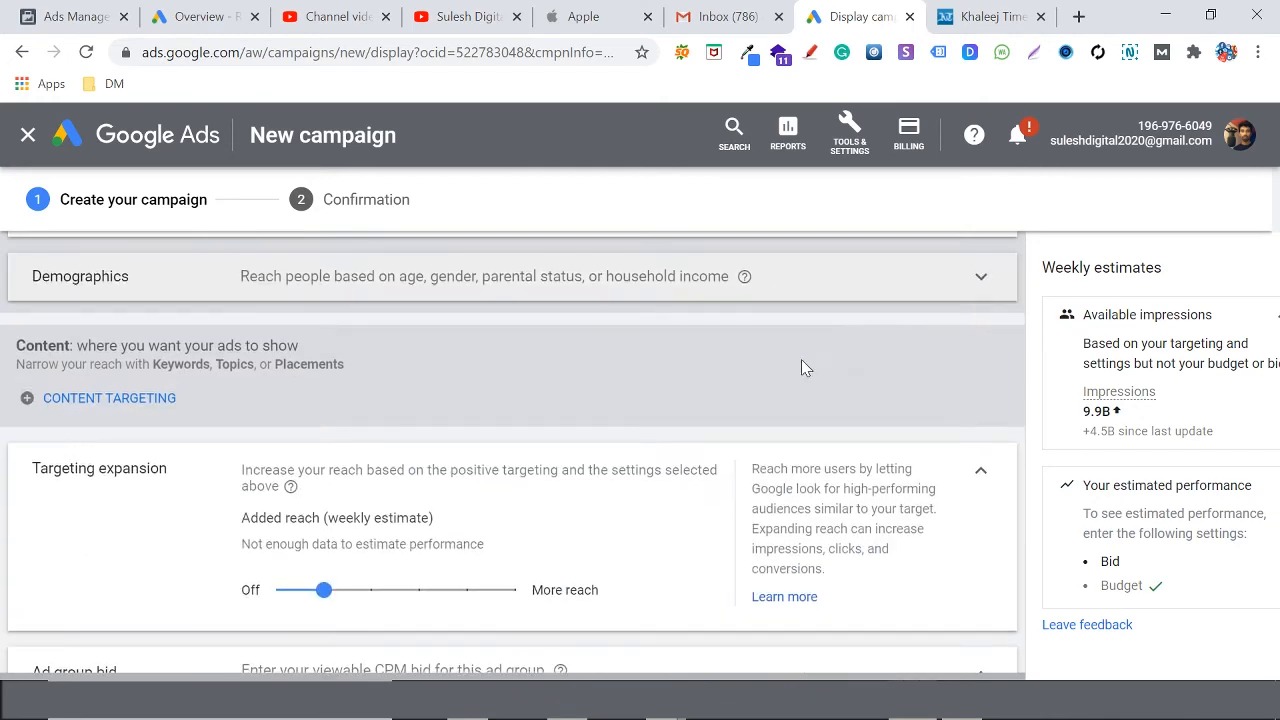
{"action": "scroll", "coordinate": [627, 422], "scroll_direction": "down", "scroll_amount": 2}
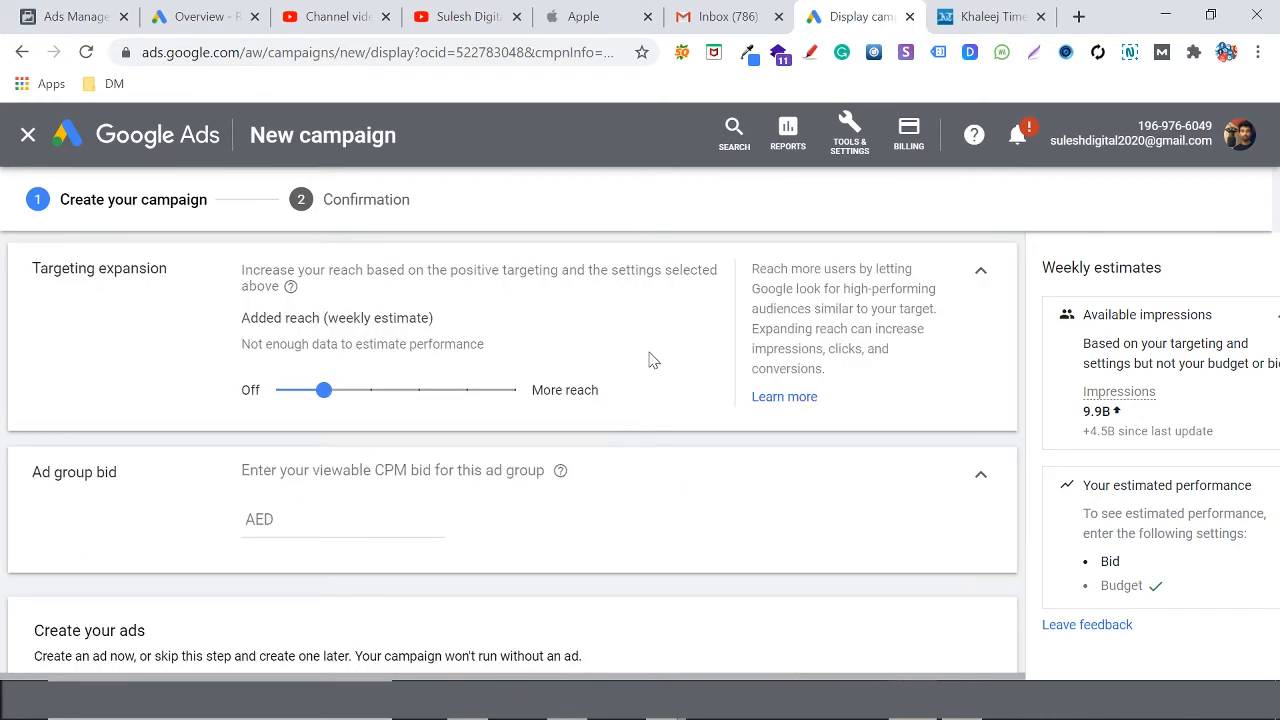
Review the selected audiences, content targeting and targeting expansion settings, and check the campaign's bidding focus against the ad group bid
{"action": "scroll", "coordinate": [206, 400], "scroll_direction": "up", "scroll_amount": 2}
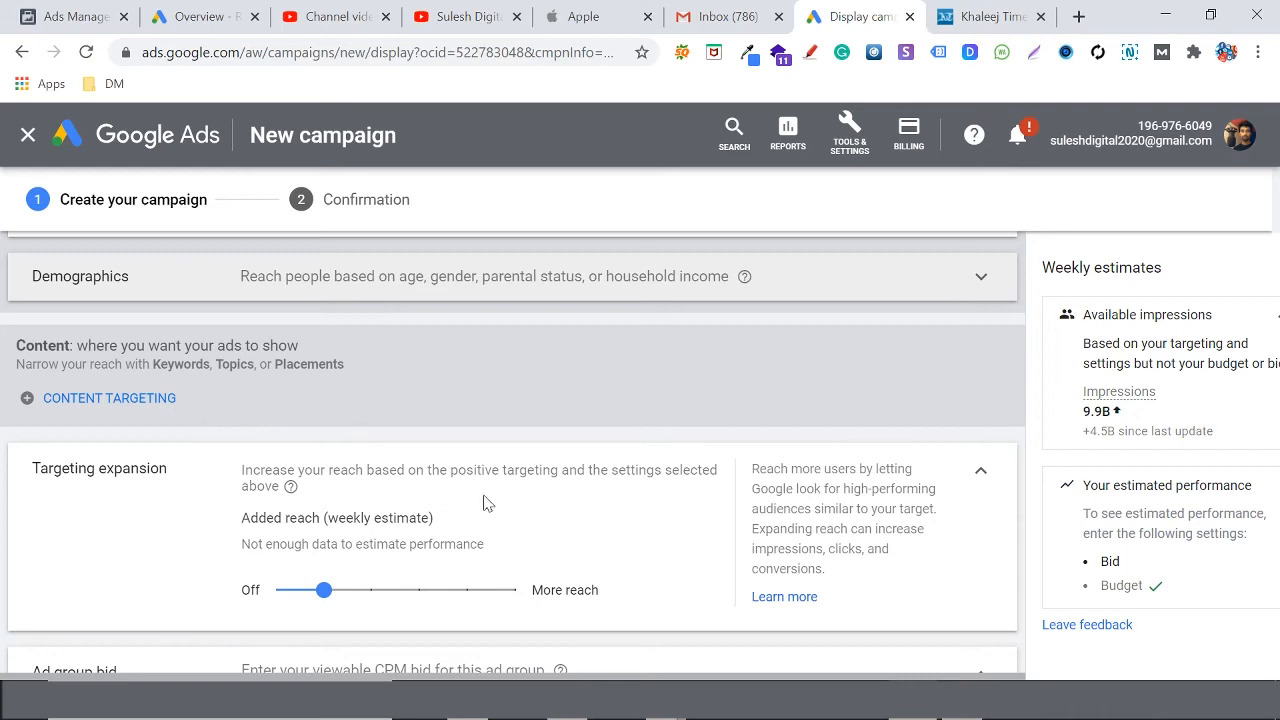
{"action": "scroll", "coordinate": [527, 503], "scroll_direction": "up", "scroll_amount": 4}
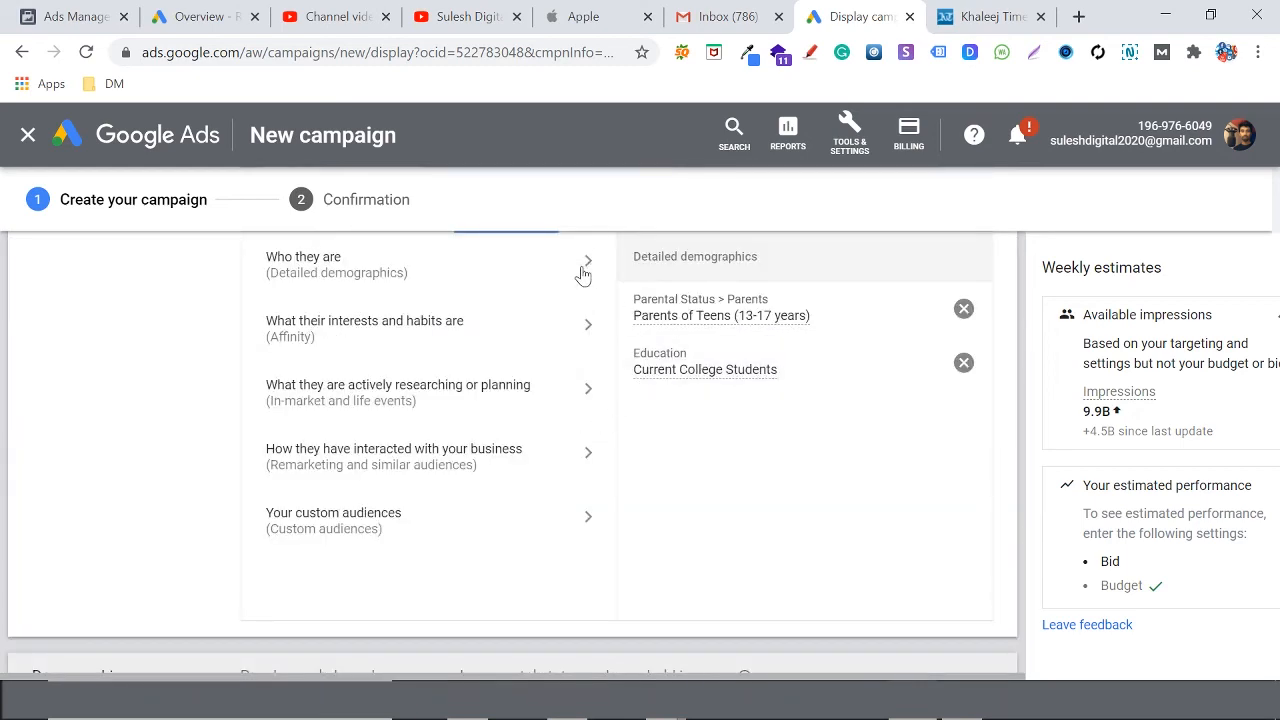
{"action": "scroll", "coordinate": [580, 443], "scroll_direction": "down", "scroll_amount": 10}
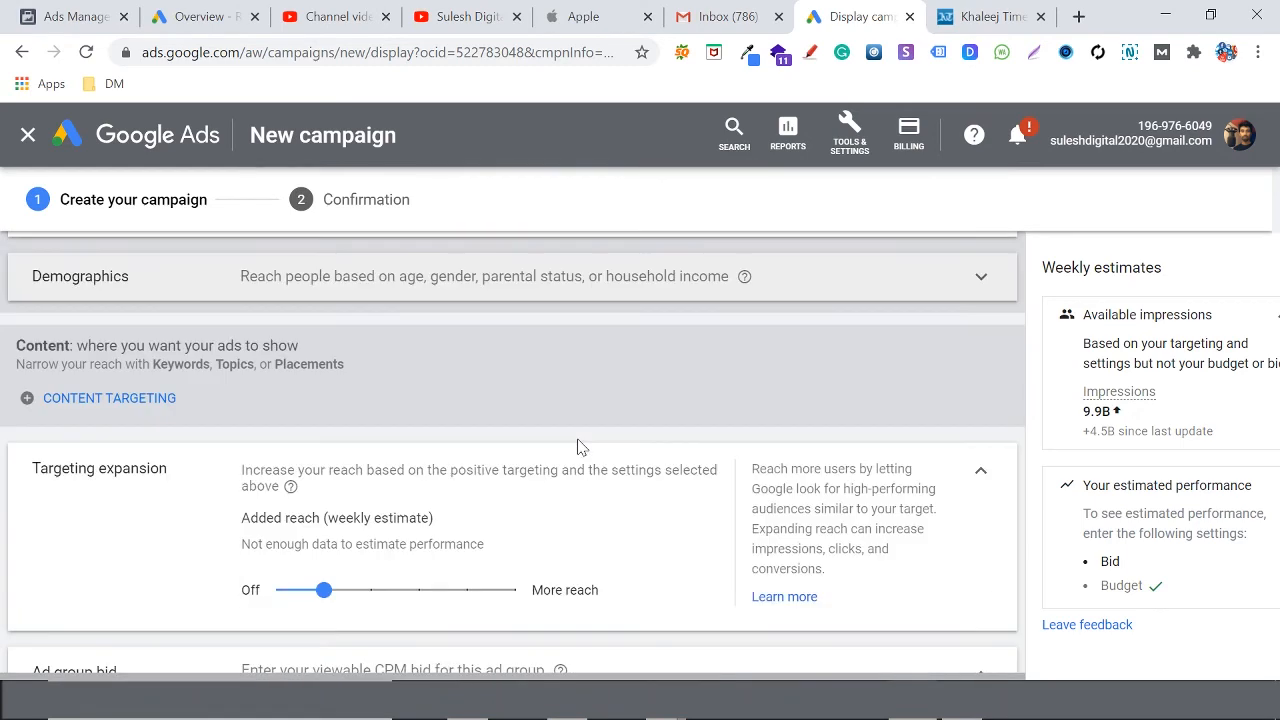
{"action": "scroll", "coordinate": [580, 443], "scroll_direction": "up", "scroll_amount": 2}
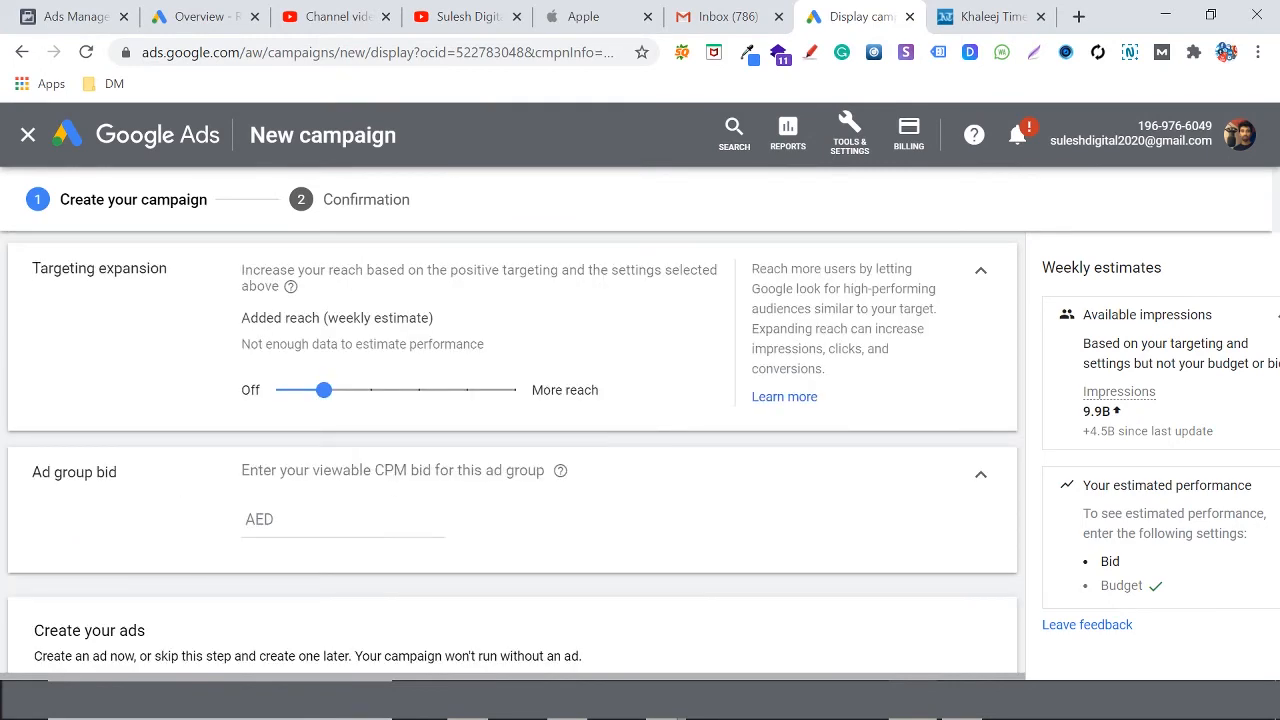
{"action": "left_click_drag", "start_coordinate": [371, 471], "coordinate": [395, 471]}
{"action": "scroll", "coordinate": [440, 481], "scroll_direction": "up", "scroll_amount": 15}
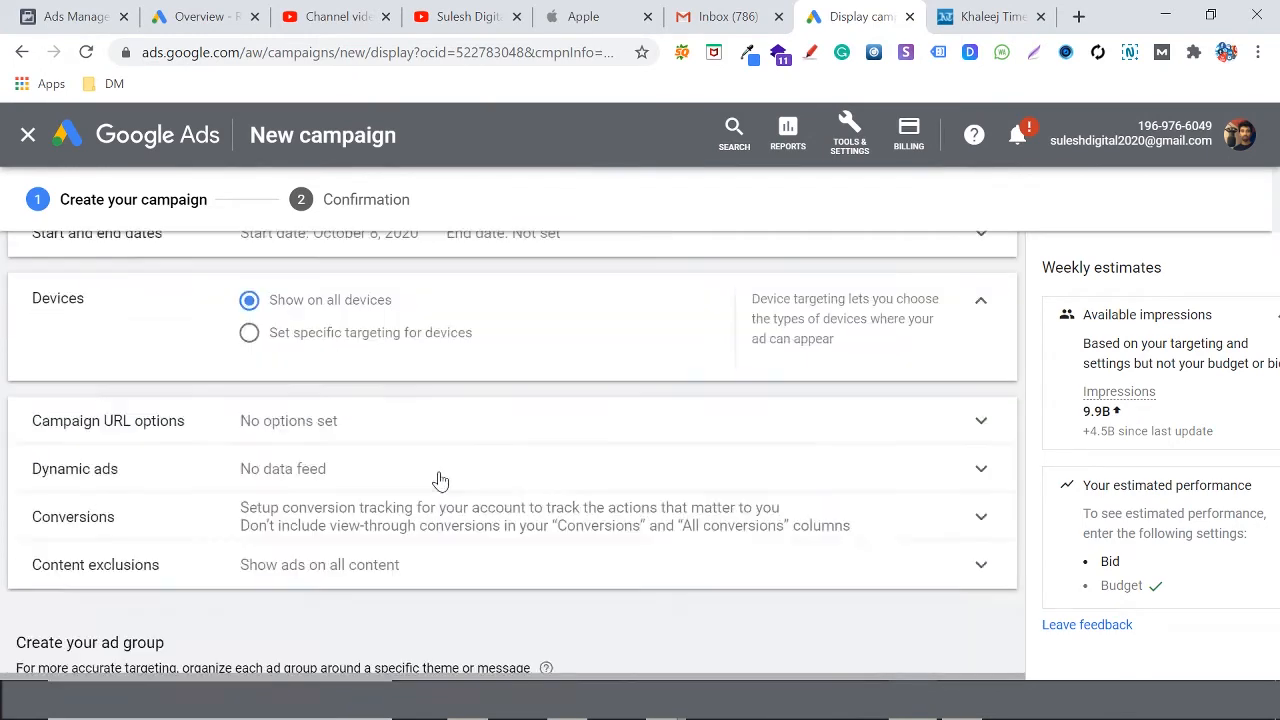
{"action": "scroll", "coordinate": [440, 481], "scroll_direction": "up", "scroll_amount": 6}
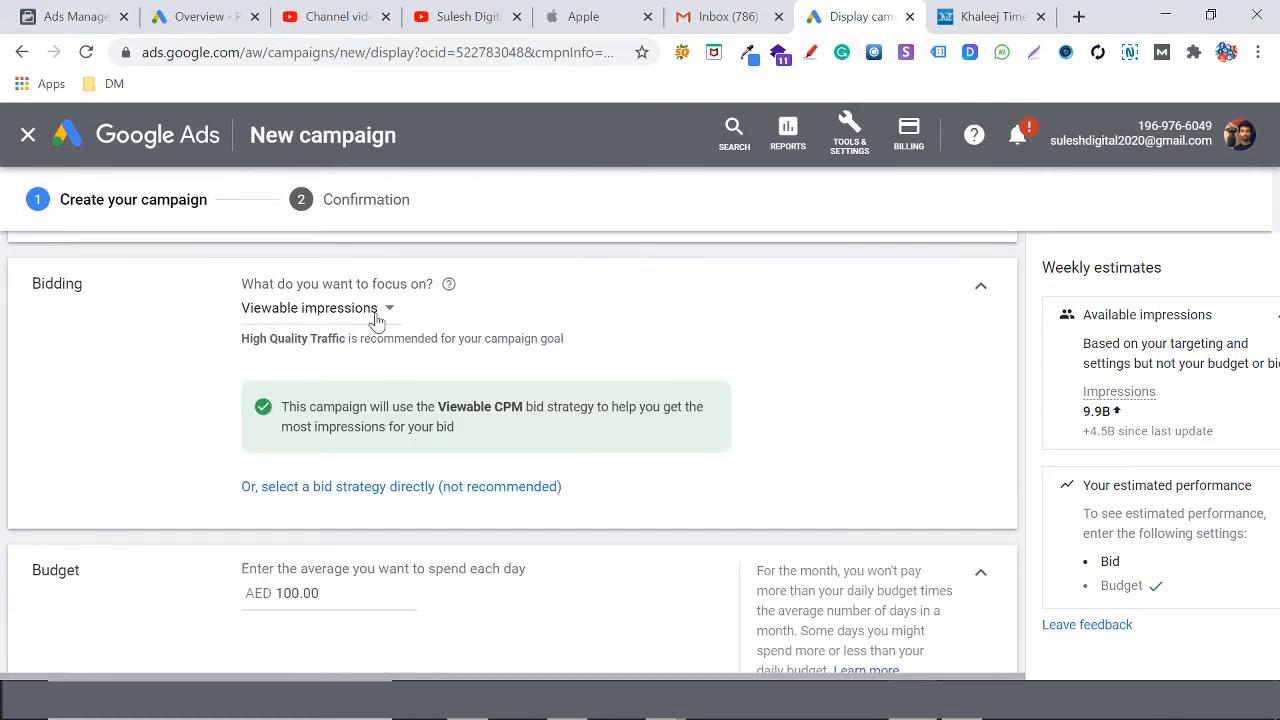
{"action": "left_click_drag", "start_coordinate": [492, 407], "coordinate": [540, 432]}
{"action": "scroll", "coordinate": [526, 457], "scroll_direction": "down", "scroll_amount": 15}
{"action": "scroll", "coordinate": [527, 450], "scroll_direction": "down", "scroll_amount": 9}
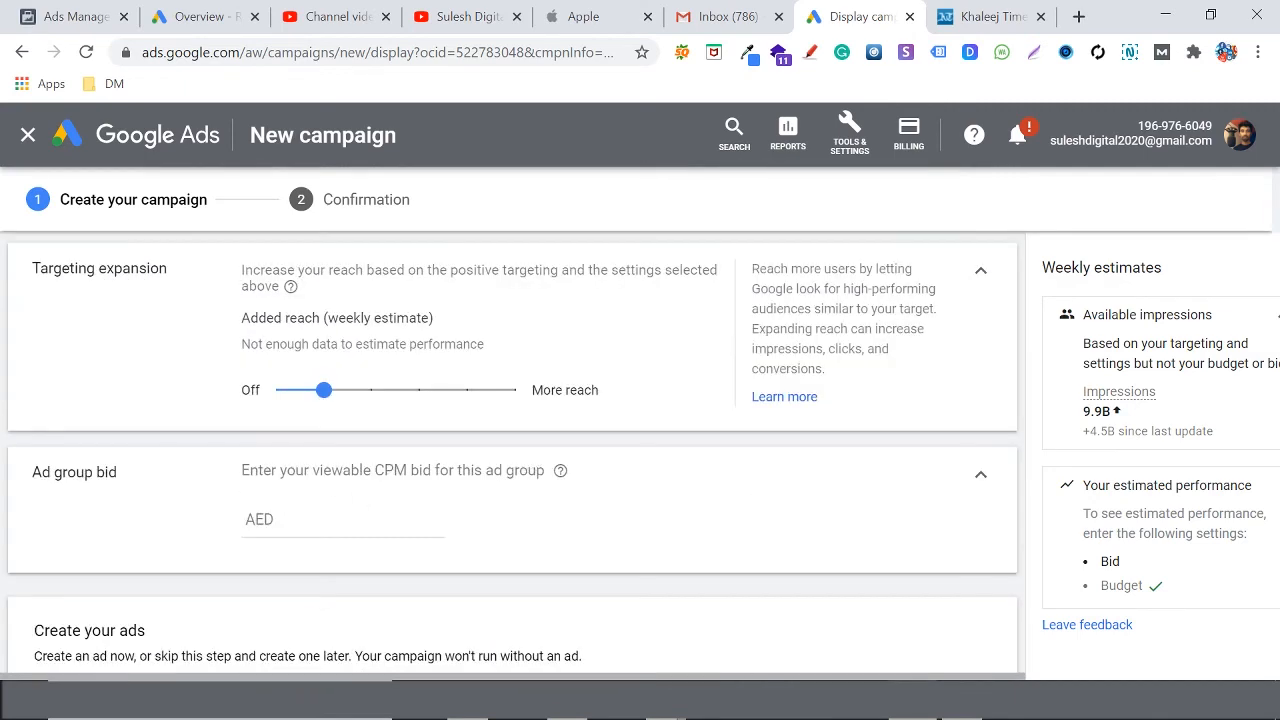
Set the ad group's viewable CPM bid to AED 5.00
{"action": "left_click", "coordinate": [336, 508]}
{"action": "scroll", "coordinate": [301, 522], "scroll_direction": "up", "scroll_amount": 4}
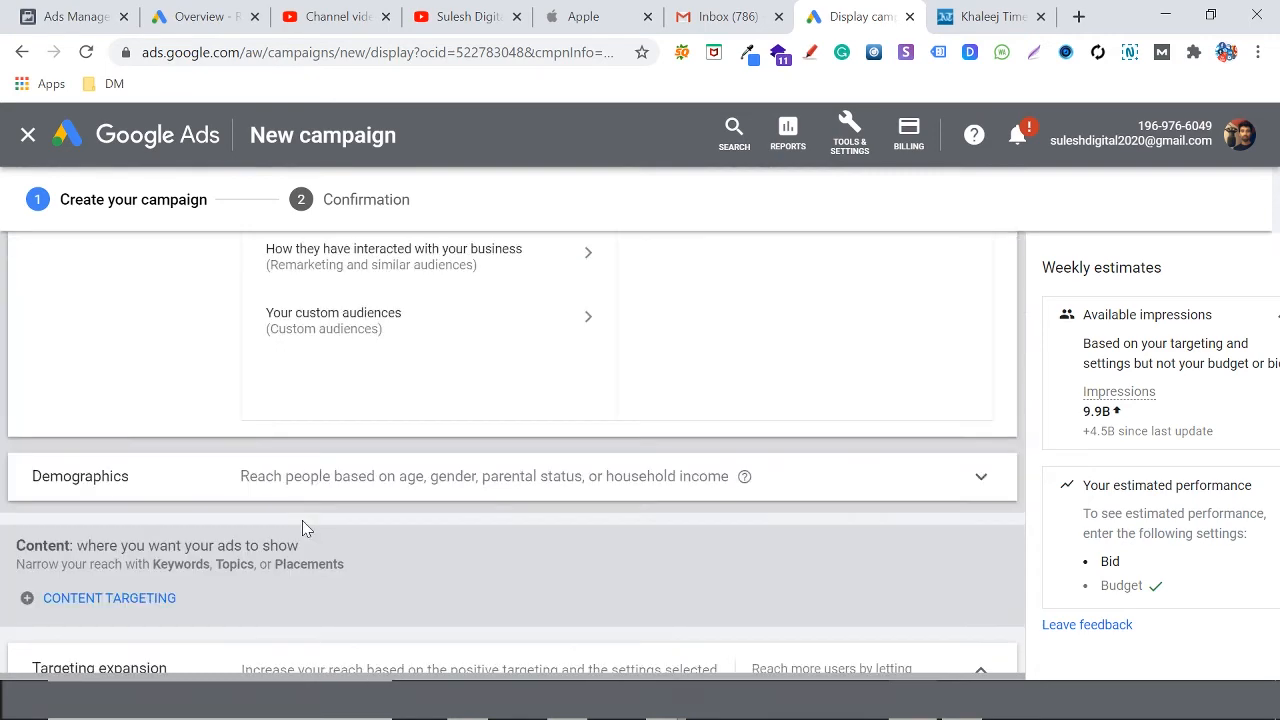
{"action": "scroll", "coordinate": [301, 522], "scroll_direction": "up", "scroll_amount": 2}
{"action": "scroll", "coordinate": [303, 530], "scroll_direction": "up", "scroll_amount": 2}
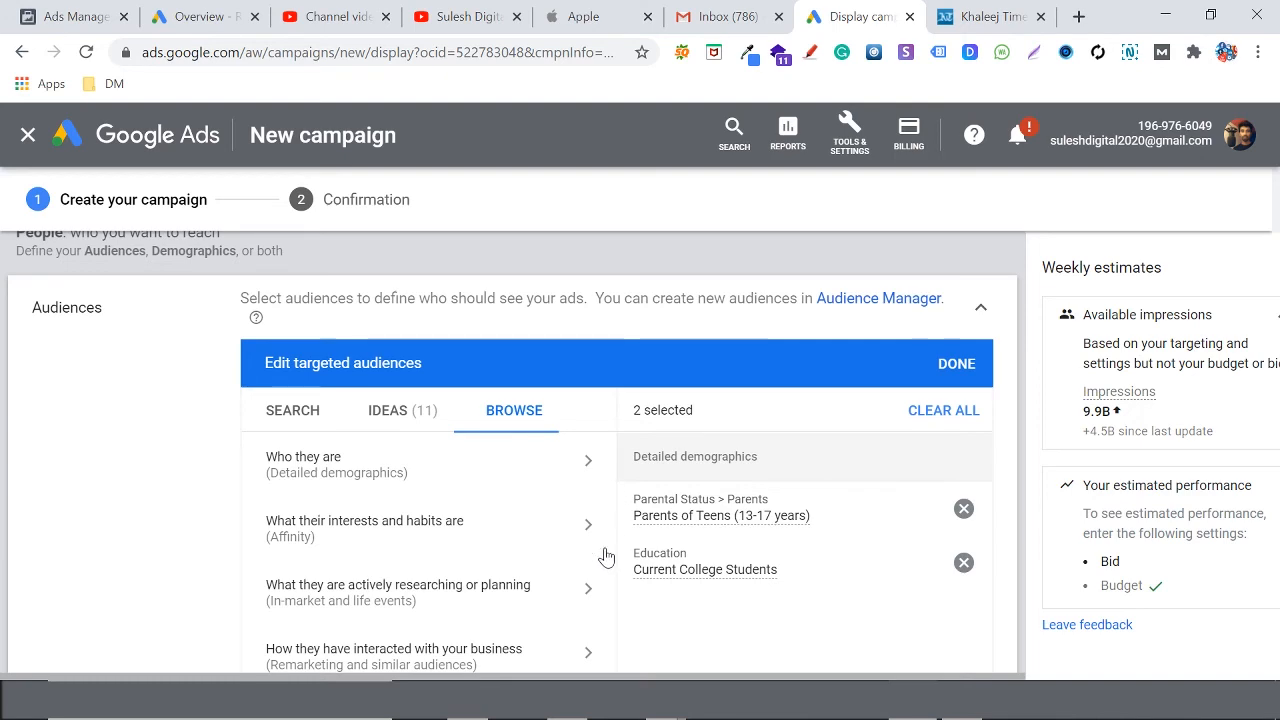
{"action": "scroll", "coordinate": [594, 586], "scroll_direction": "down", "scroll_amount": 4}
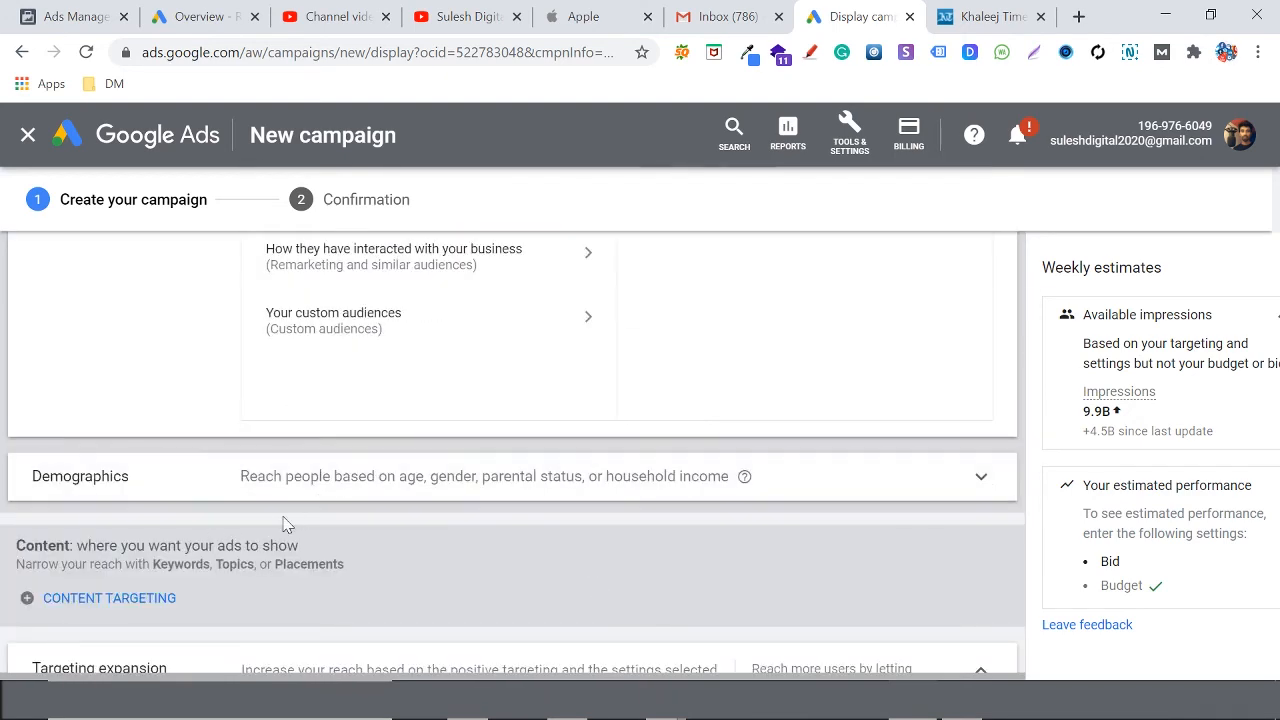
{"action": "scroll", "coordinate": [340, 533], "scroll_direction": "up", "scroll_amount": 2}
{"action": "scroll", "coordinate": [443, 486], "scroll_direction": "down", "scroll_amount": 6}
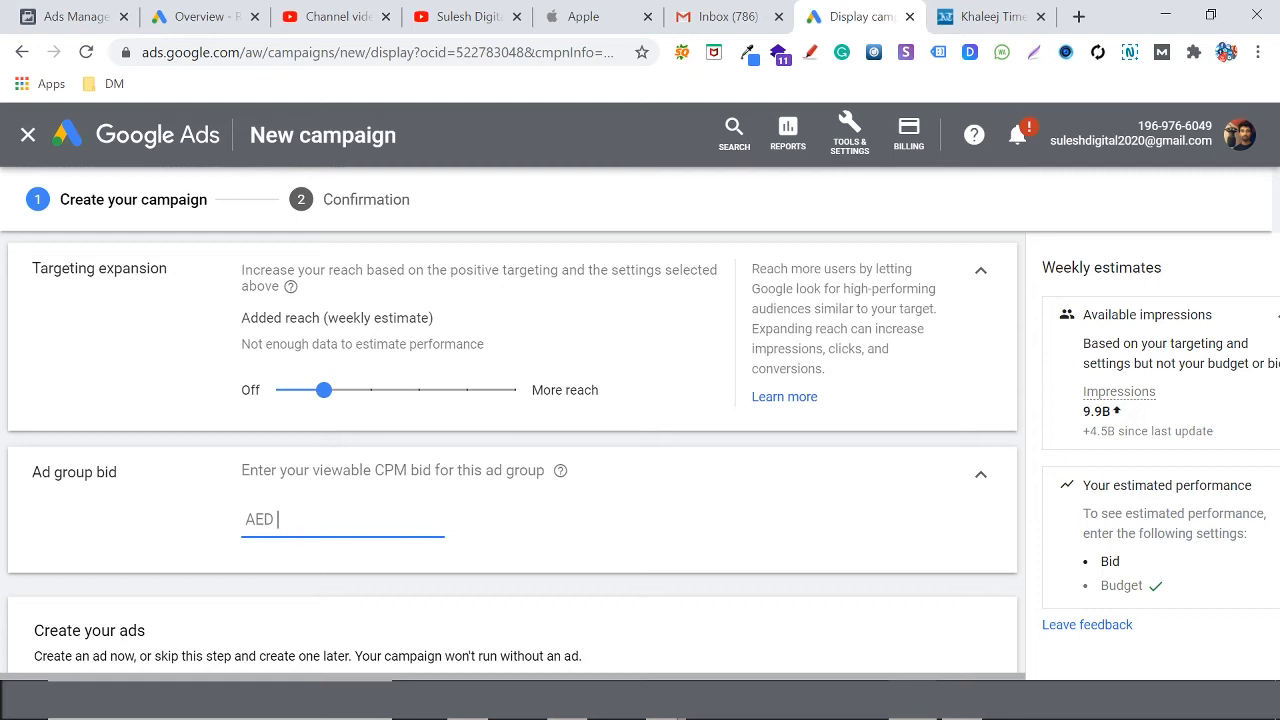
{"action": "left_click", "coordinate": [527, 542]}
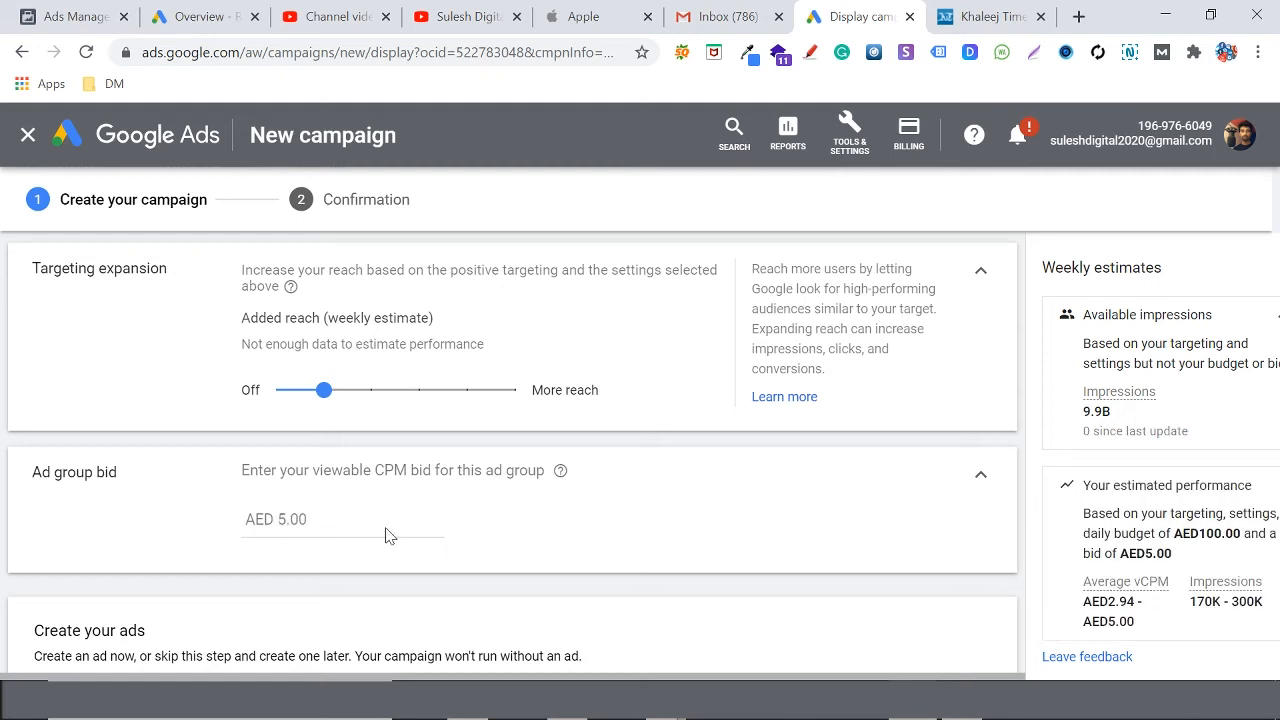
{"action": "double_click", "coordinate": [389, 471]}
{"action": "left_click", "coordinate": [428, 512]}
{"action": "left_click", "coordinate": [400, 520]}
{"action": "left_click_drag", "start_coordinate": [313, 518], "coordinate": [147, 514]}
{"action": "left_click", "coordinate": [345, 522]}
{"action": "left_click_drag", "start_coordinate": [340, 522], "coordinate": [126, 520]}
{"action": "double_click", "coordinate": [393, 471]}
{"action": "left_click", "coordinate": [419, 505]}
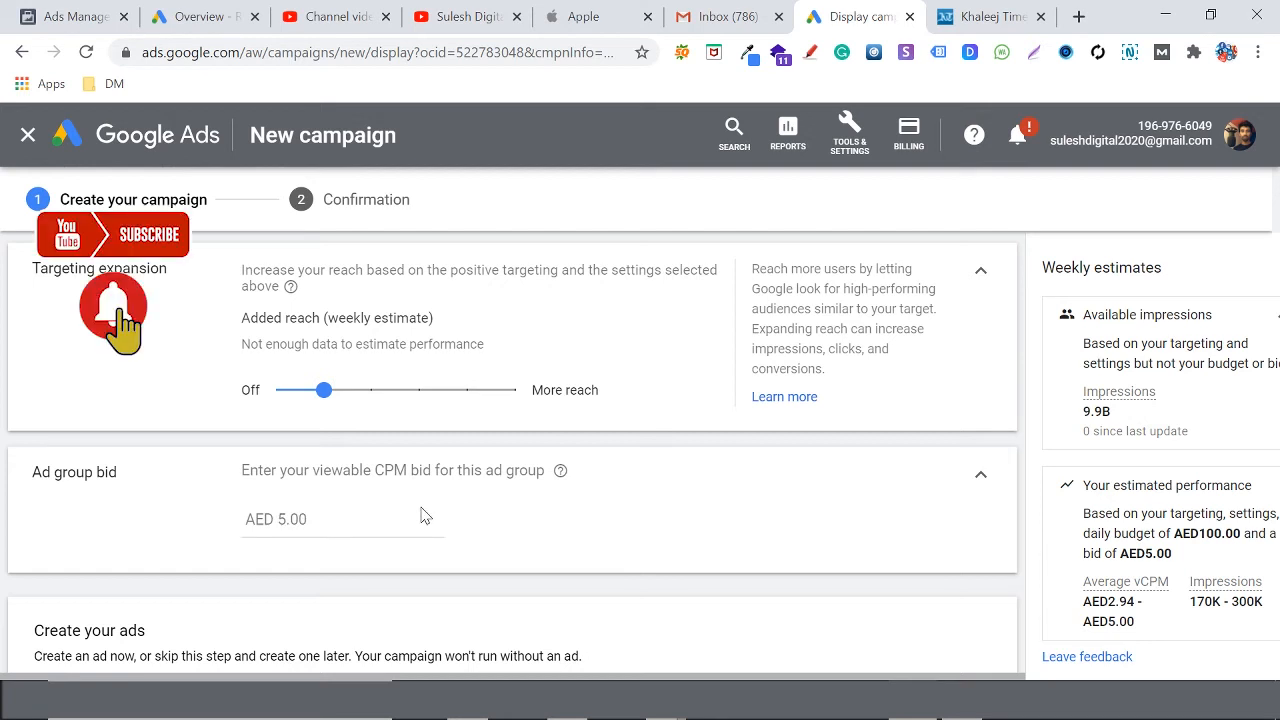
{"action": "left_click_drag", "start_coordinate": [313, 520], "coordinate": [245, 494]}
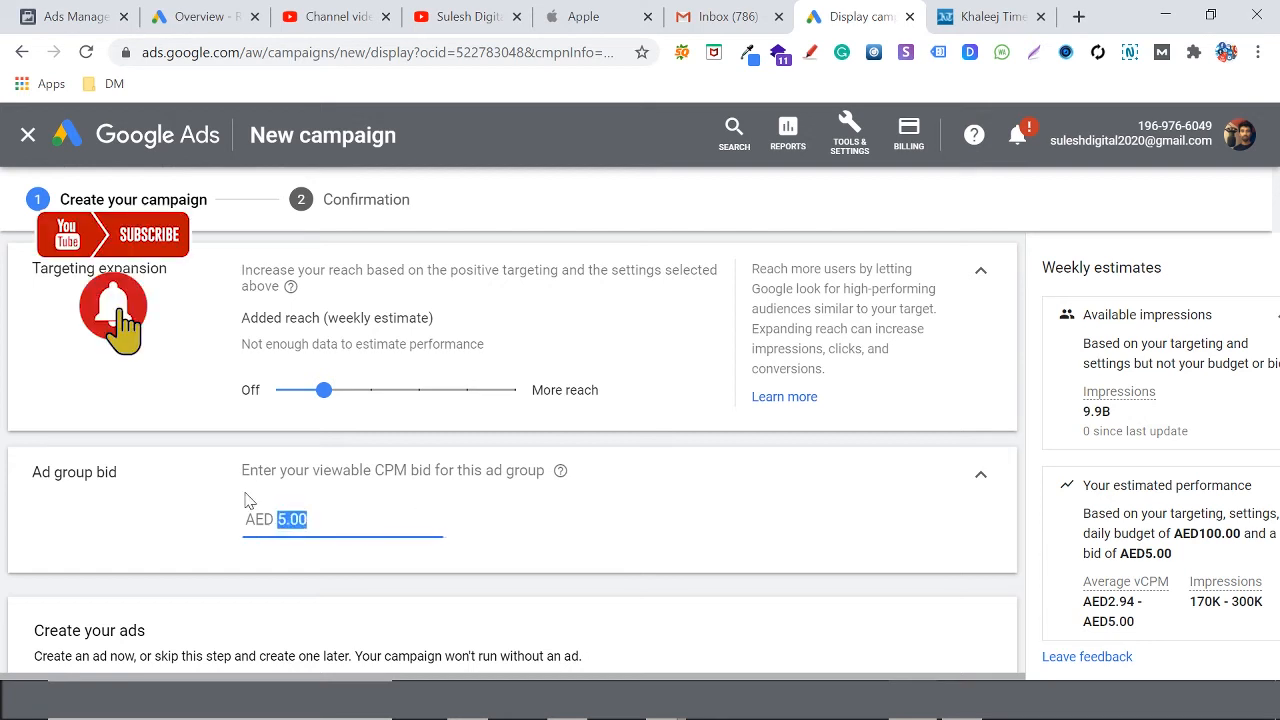
{"action": "left_click", "coordinate": [465, 523]}
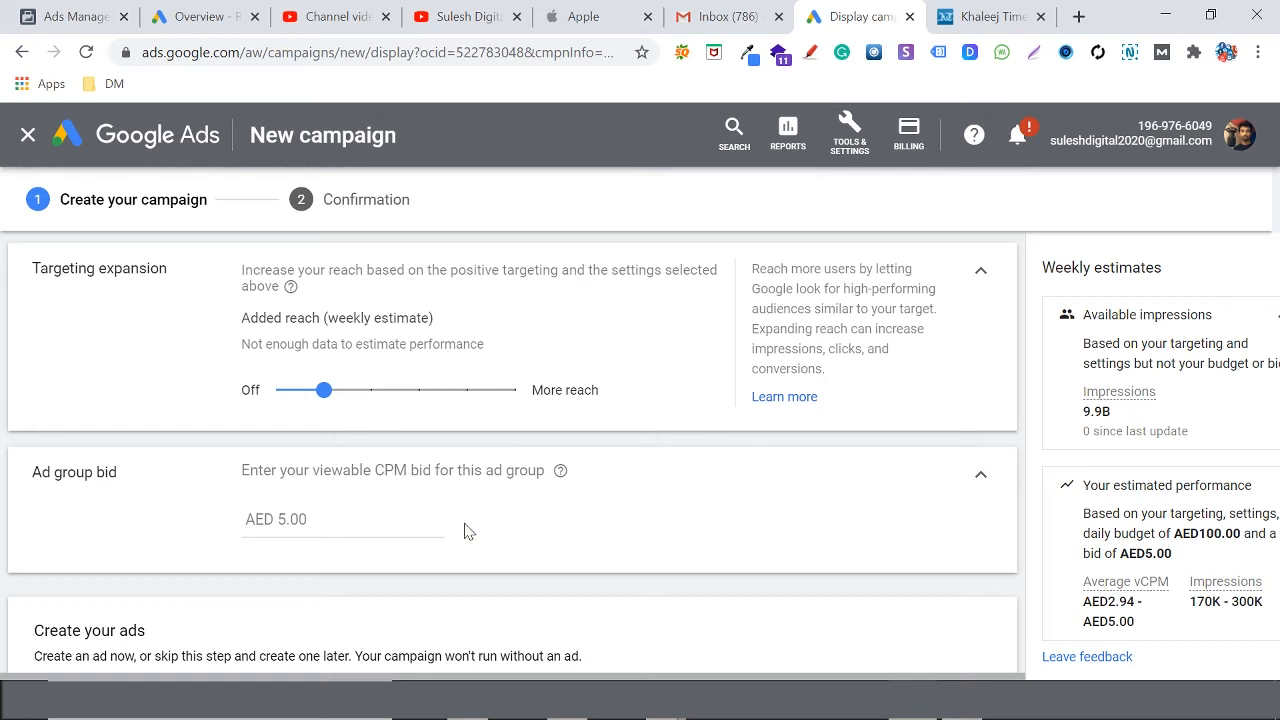
Review the ad group bid and look over the new responsive display ad form, including its final URL, images and videos
{"action": "scroll", "coordinate": [460, 527], "scroll_direction": "down", "scroll_amount": 2}
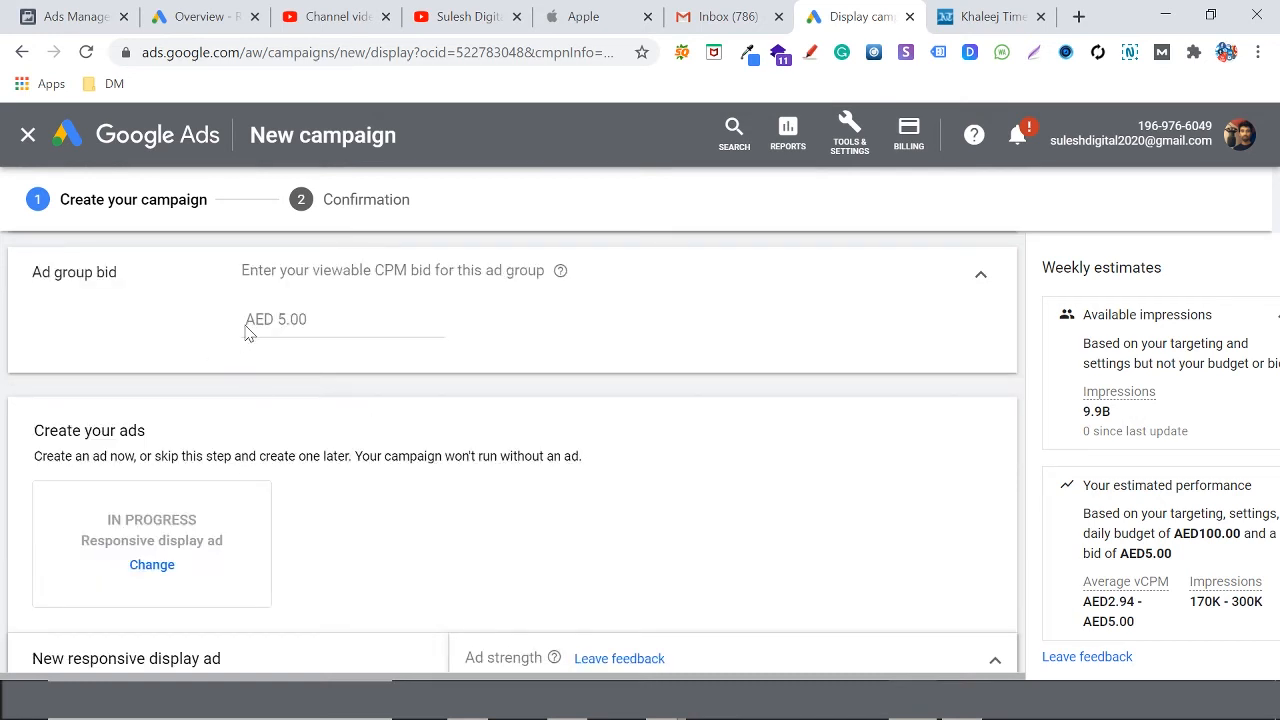
{"action": "left_click_drag", "start_coordinate": [51, 274], "coordinate": [290, 330]}
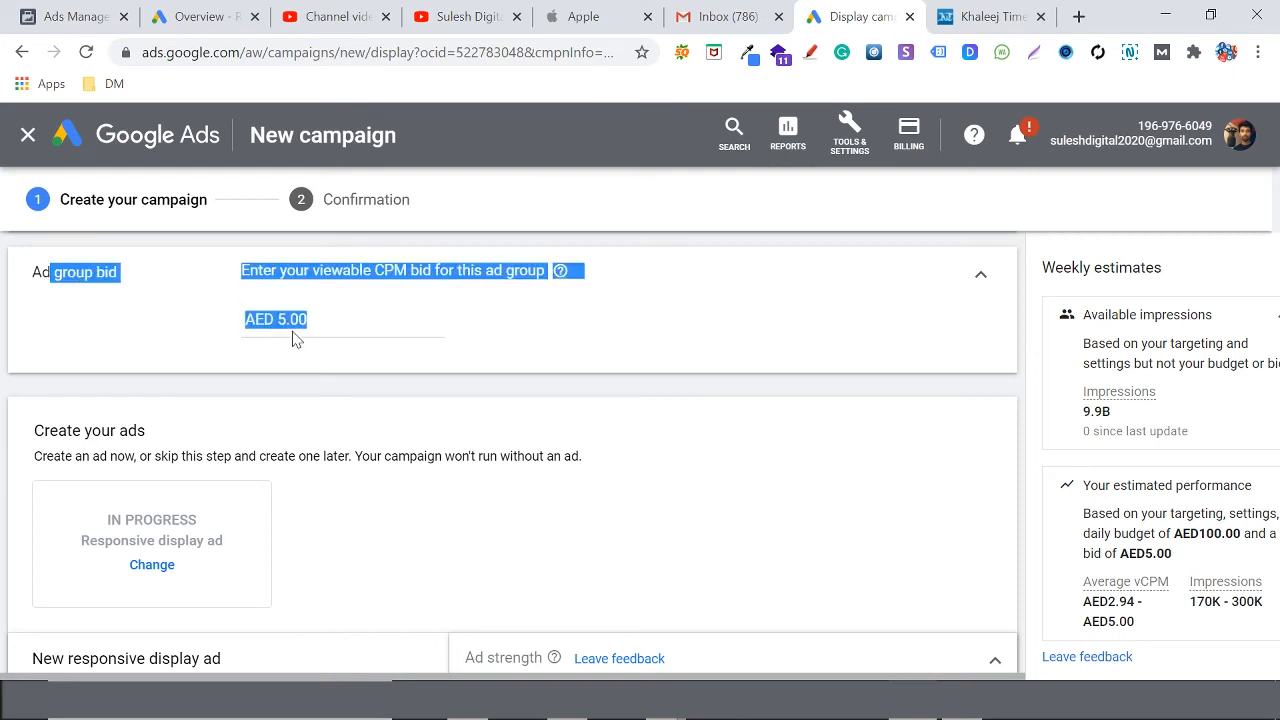
{"action": "left_click", "coordinate": [310, 321]}
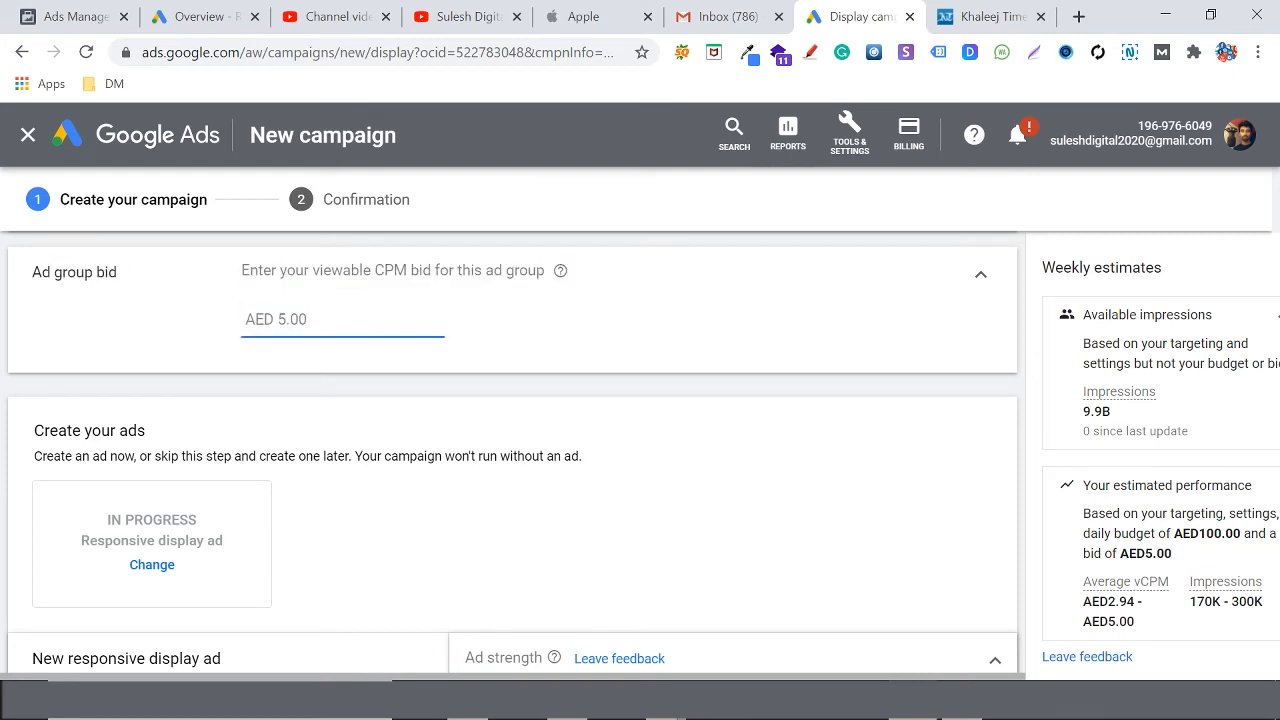
{"action": "scroll", "coordinate": [346, 334], "scroll_direction": "down", "scroll_amount": 2}
{"action": "scroll", "coordinate": [346, 345], "scroll_direction": "down", "scroll_amount": 2}
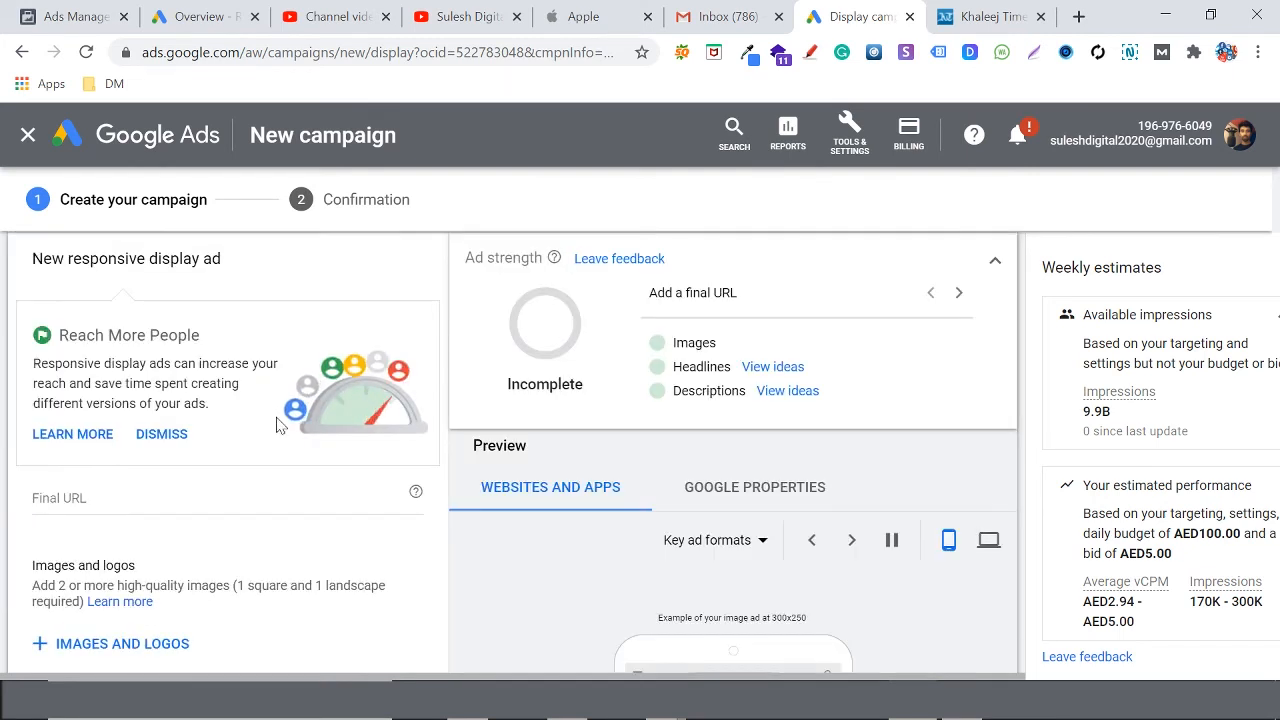
{"action": "scroll", "coordinate": [277, 403], "scroll_direction": "up", "scroll_amount": 2}
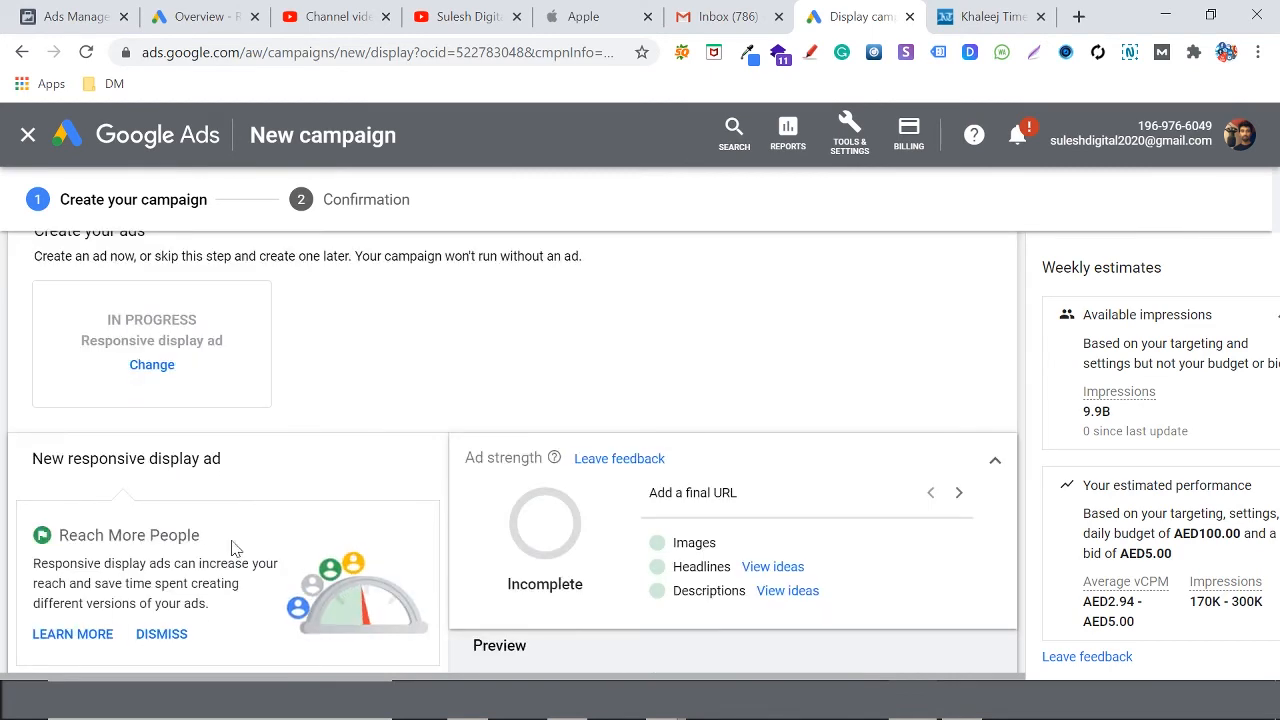
{"action": "scroll", "coordinate": [202, 507], "scroll_direction": "down", "scroll_amount": 4}
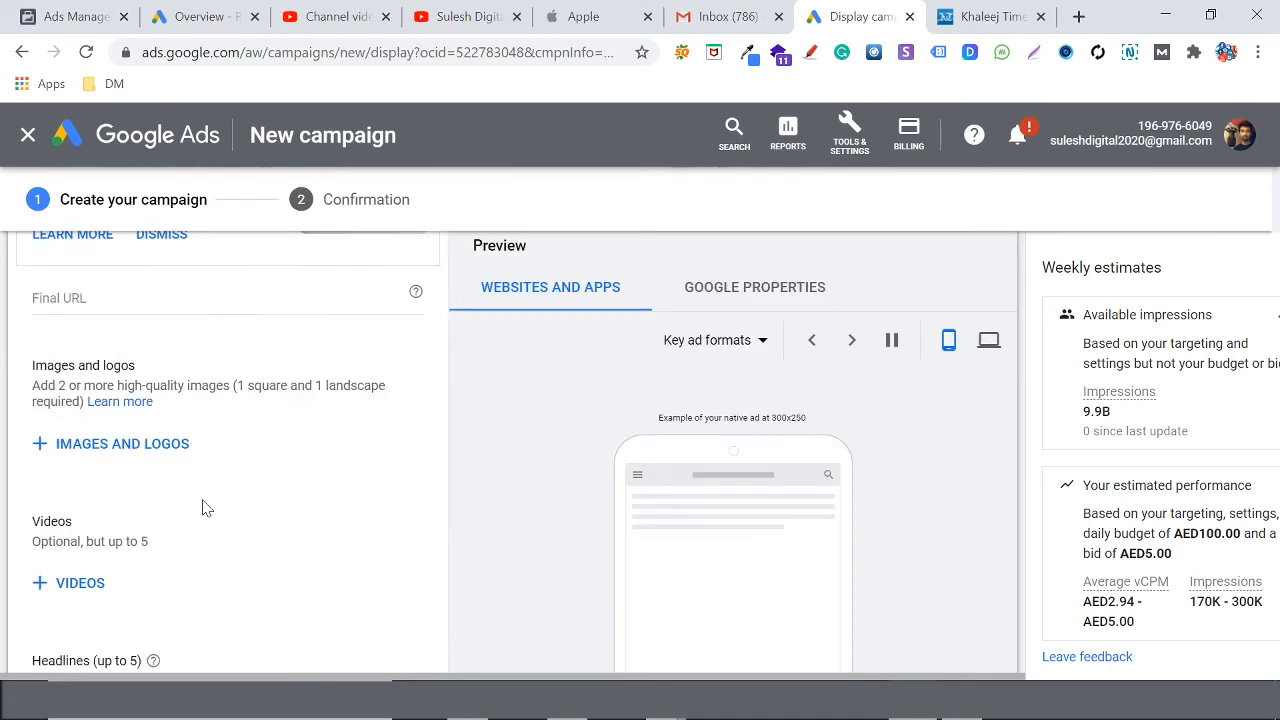
Switch to the 5-Google Ad GDN.dwg drawing in AutoCAD, examine the campaign, ad group, audience and ad structure, and return to Google Ads
{"action": "mouse_move", "coordinate": [666, 702]}
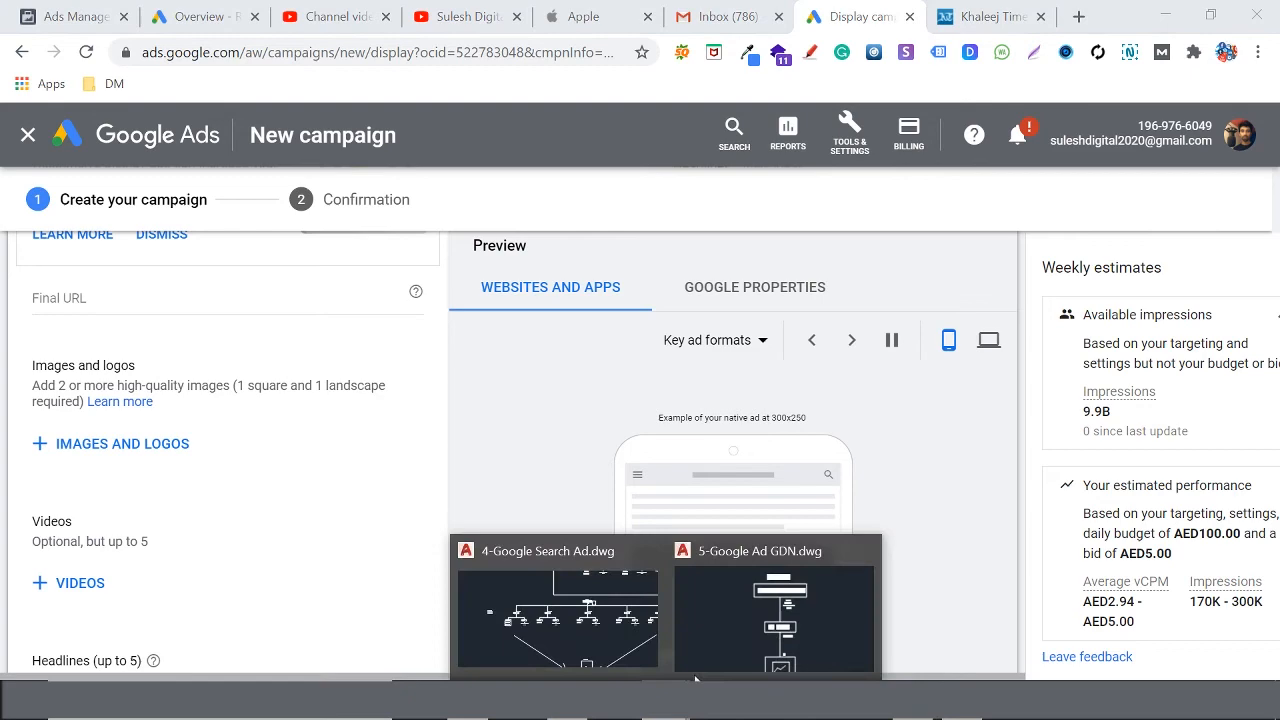
{"action": "left_click", "coordinate": [744, 637]}
{"action": "scroll", "coordinate": [831, 474], "scroll_direction": "up", "scroll_amount": 5}
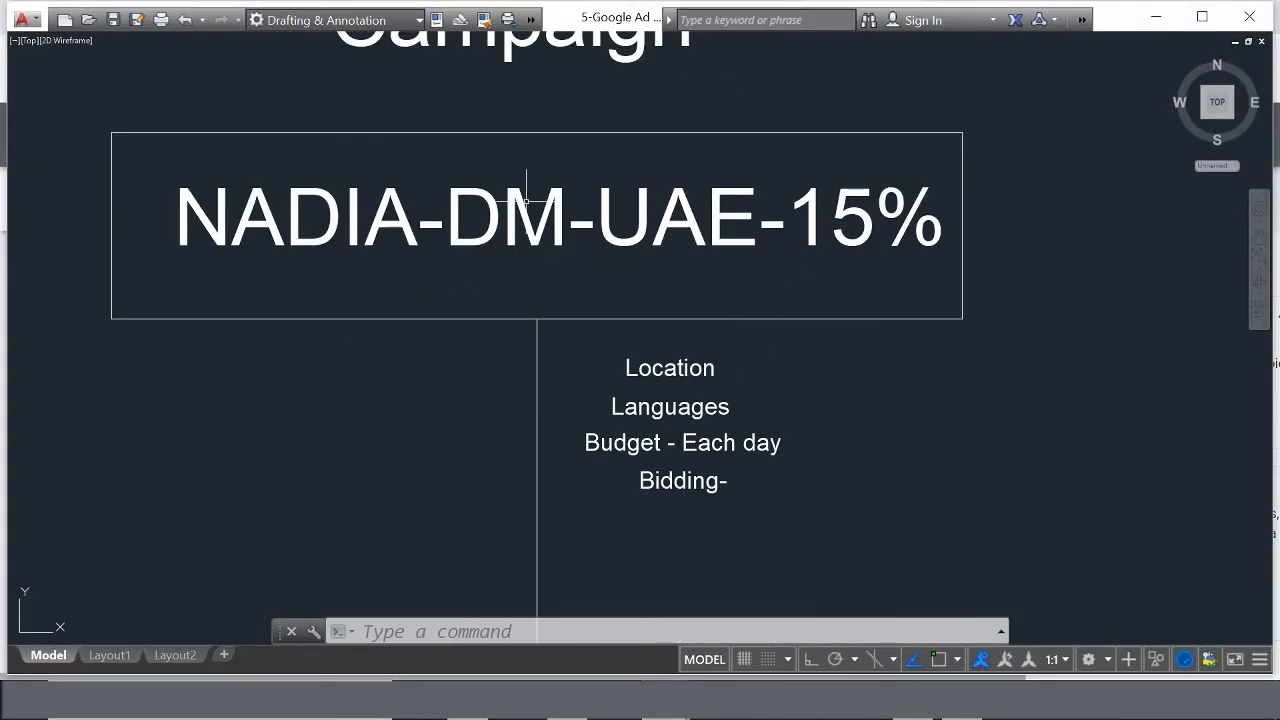
{"action": "scroll", "coordinate": [729, 251], "scroll_direction": "down", "scroll_amount": 4}
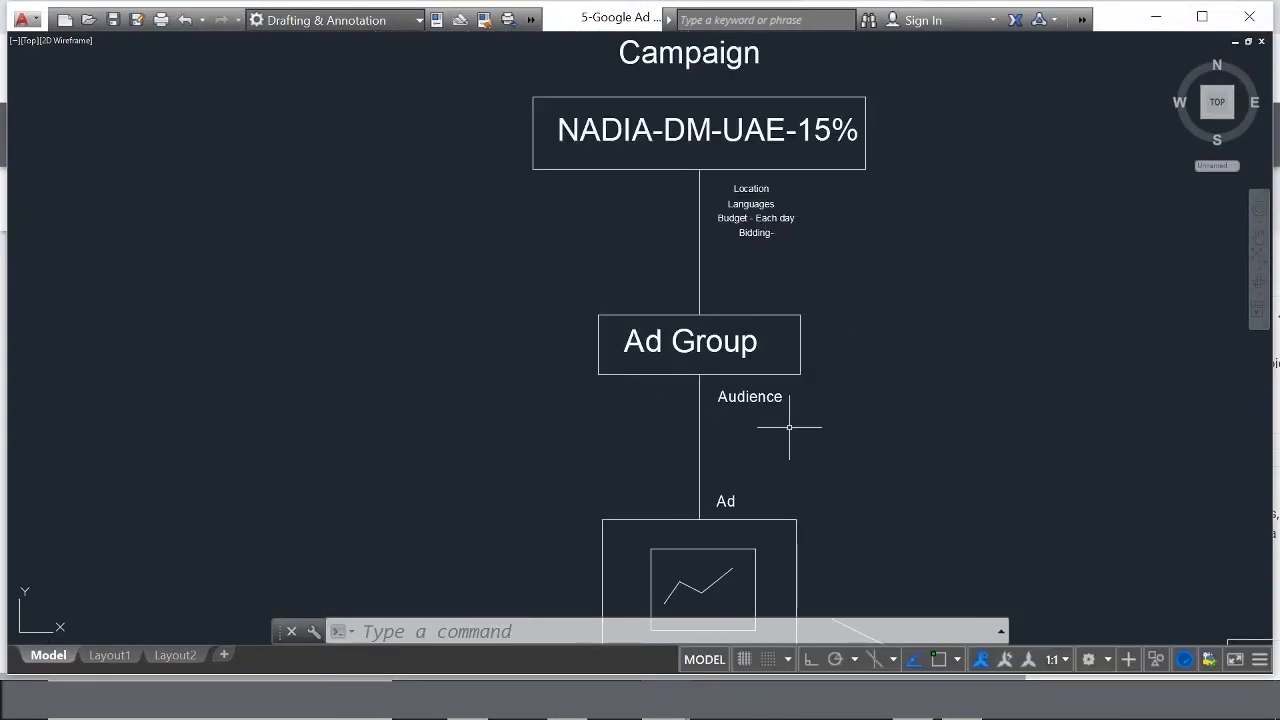
{"action": "scroll", "coordinate": [789, 427], "scroll_direction": "up", "scroll_amount": 2}
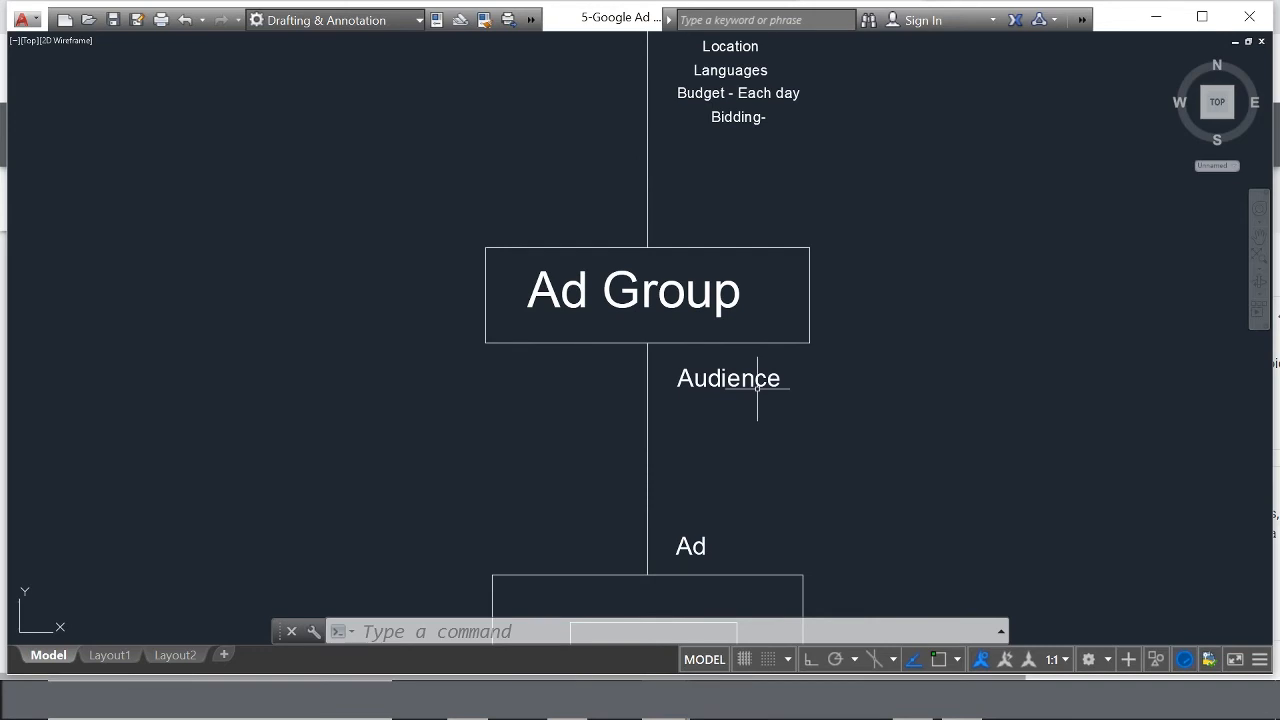
{"action": "left_click_drag", "start_coordinate": [751, 429], "coordinate": [791, 149]}
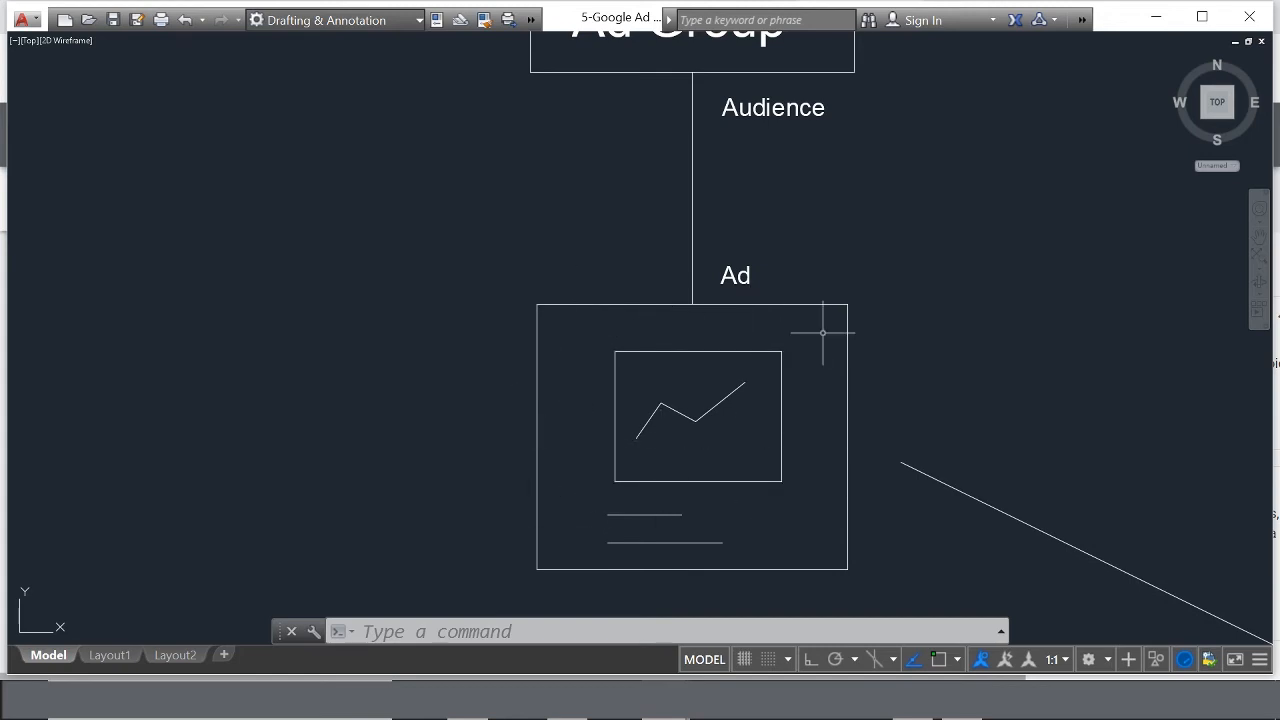
{"action": "left_click_drag", "start_coordinate": [809, 377], "coordinate": [778, 637]}
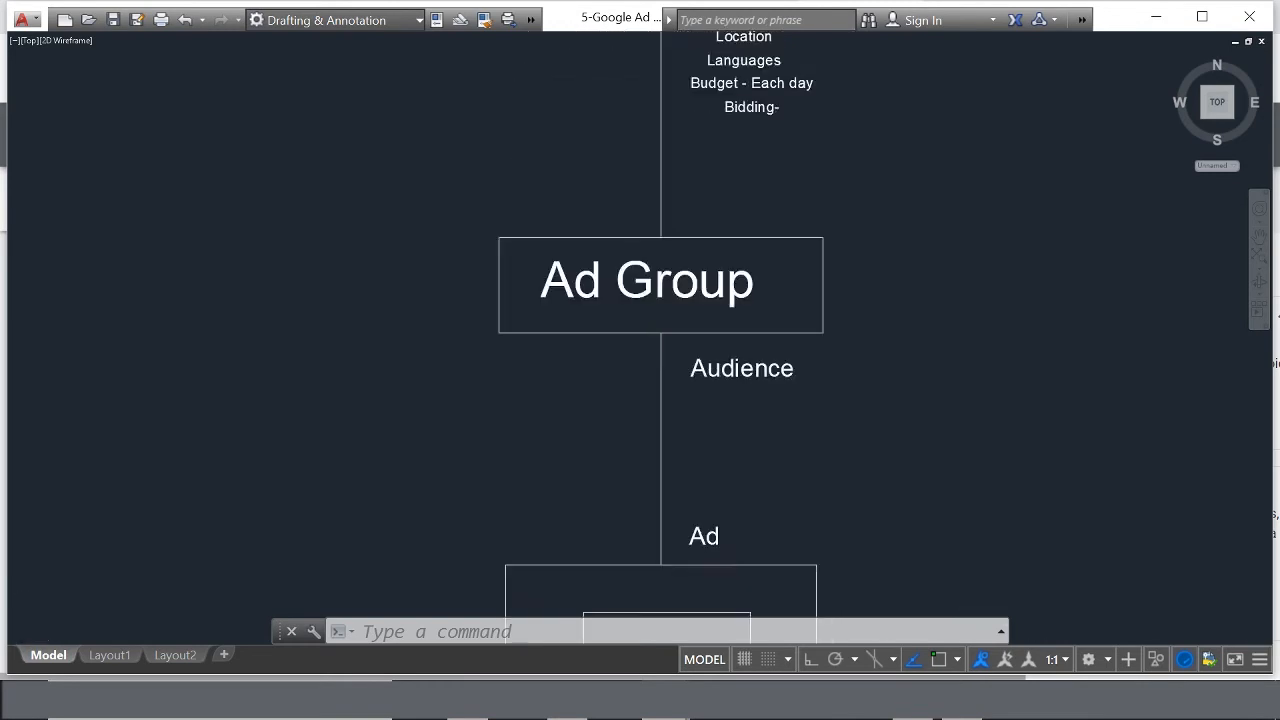
{"action": "scroll", "coordinate": [787, 467], "scroll_direction": "down", "scroll_amount": 2}
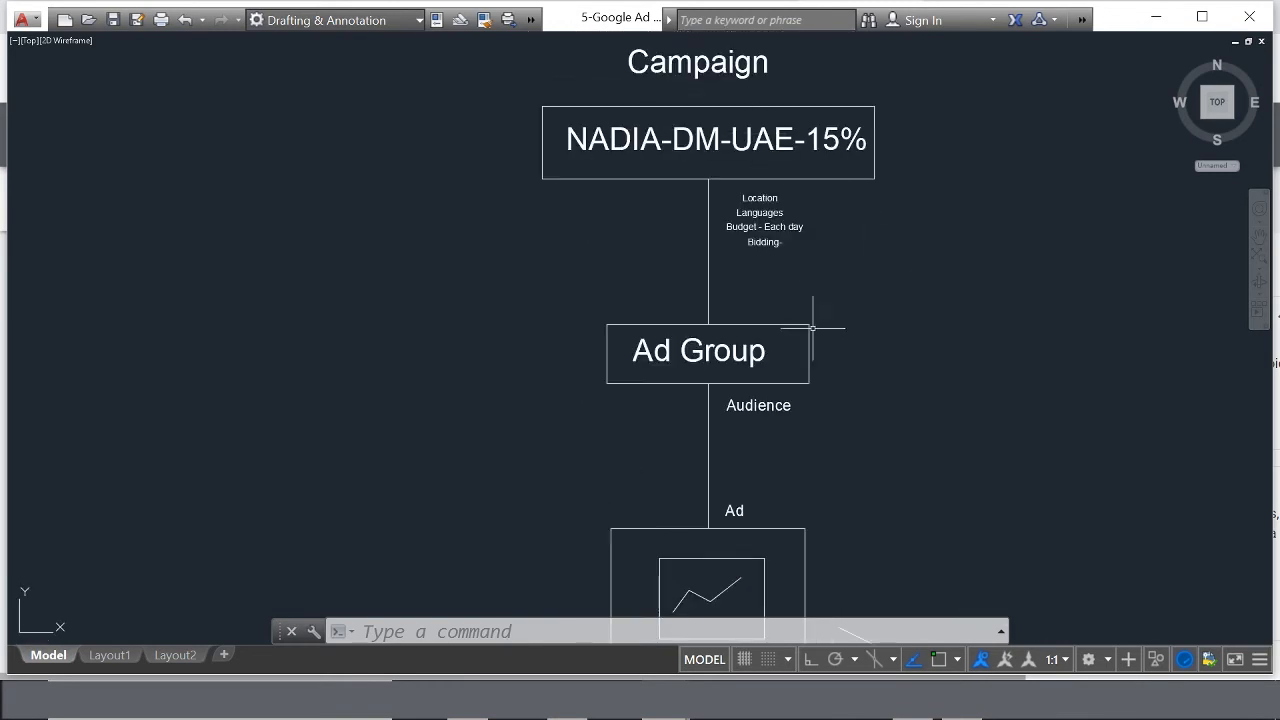
{"action": "left_click_drag", "start_coordinate": [737, 518], "coordinate": [791, 350]}
{"action": "scroll", "coordinate": [787, 397], "scroll_direction": "up", "scroll_amount": 2}
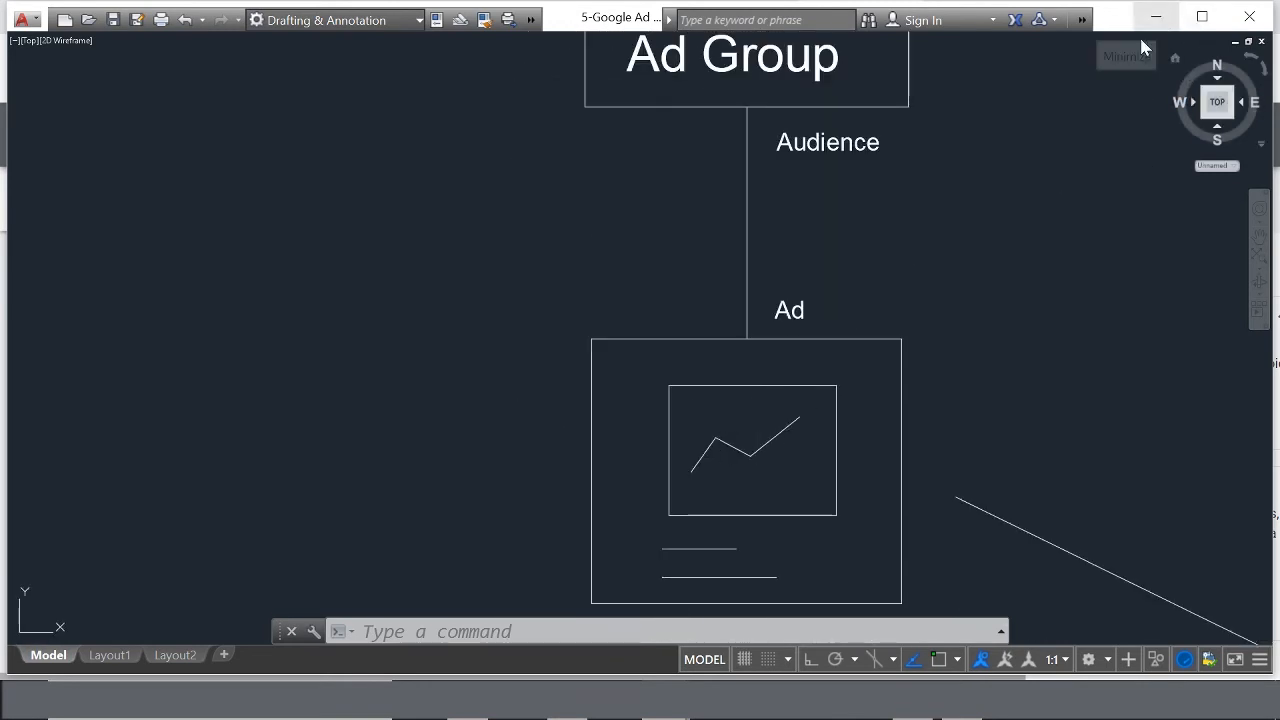
{"action": "scroll", "coordinate": [836, 193], "scroll_direction": "down", "scroll_amount": 4}
{"action": "scroll", "coordinate": [889, 103], "scroll_direction": "down", "scroll_amount": 2}
{"action": "left_click_drag", "start_coordinate": [889, 103], "coordinate": [828, 225]}
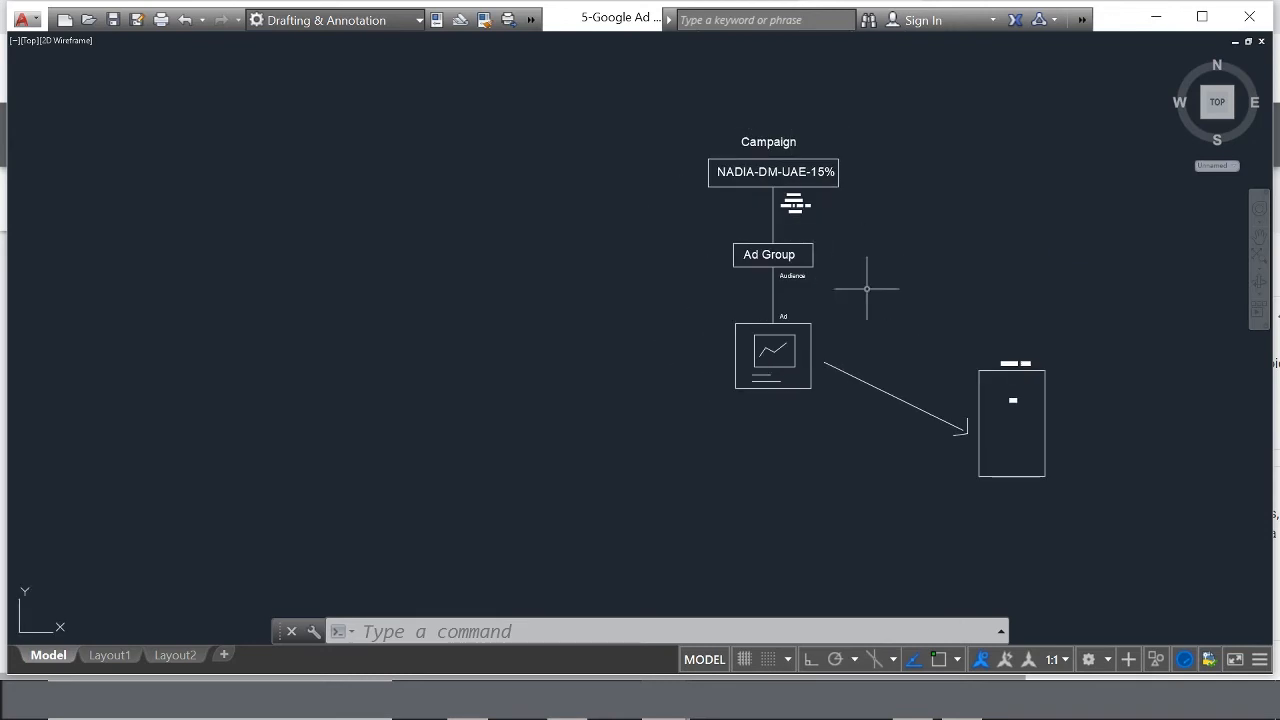
{"action": "left_click", "coordinate": [1167, 19]}
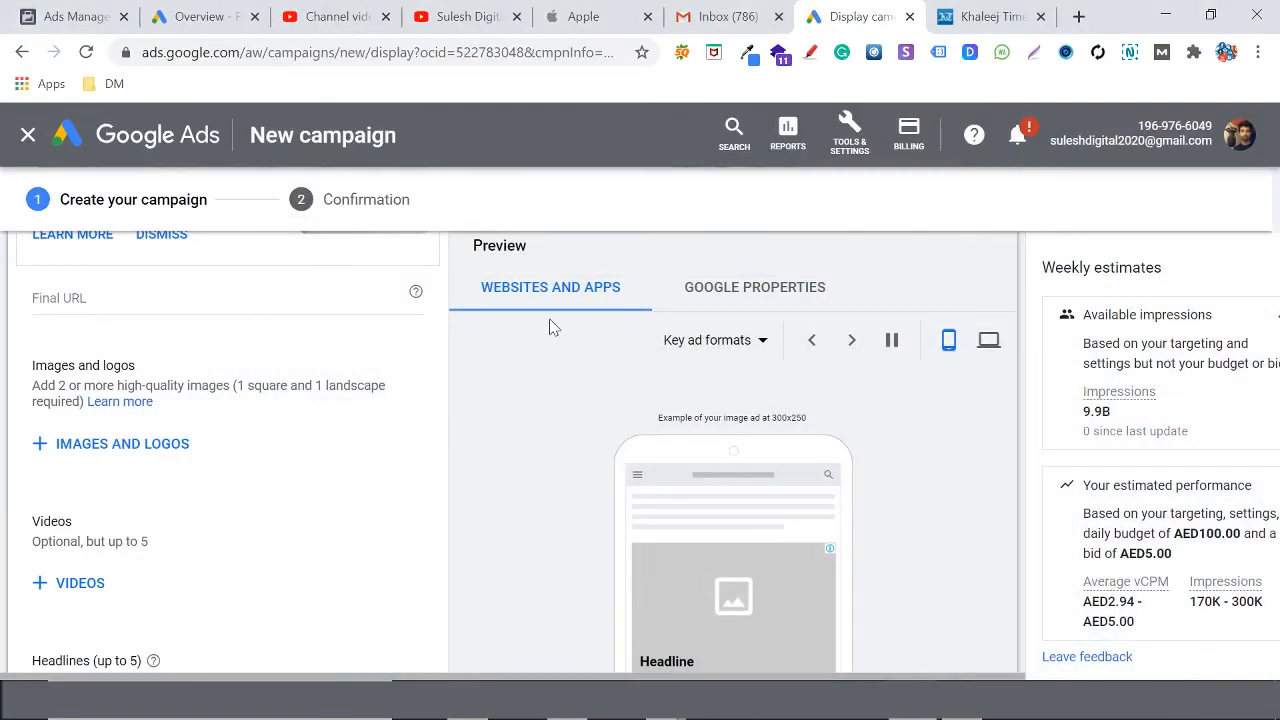
Open the responsive display ad's Final URL for entry and load nadia-training.com in a new browser tab
{"action": "scroll", "coordinate": [373, 404], "scroll_direction": "up", "scroll_amount": 2}
{"action": "left_click", "coordinate": [150, 497]}
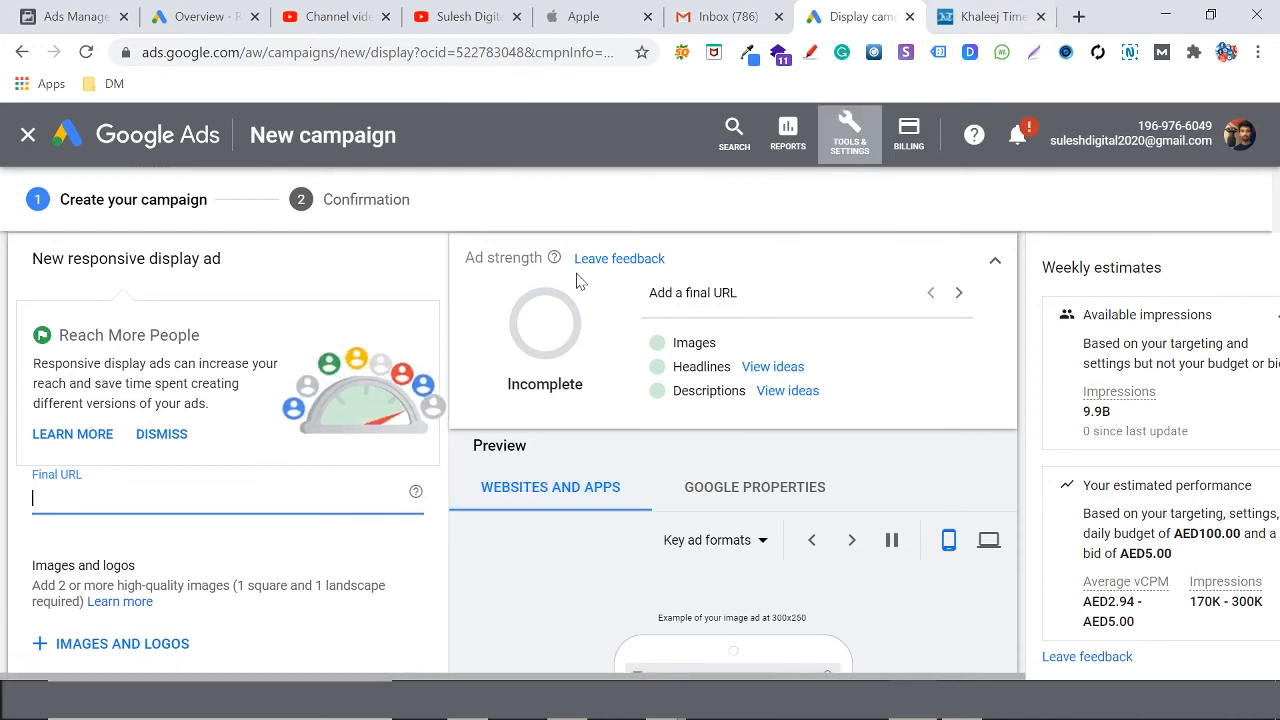
{"action": "left_click", "coordinate": [1078, 16]}
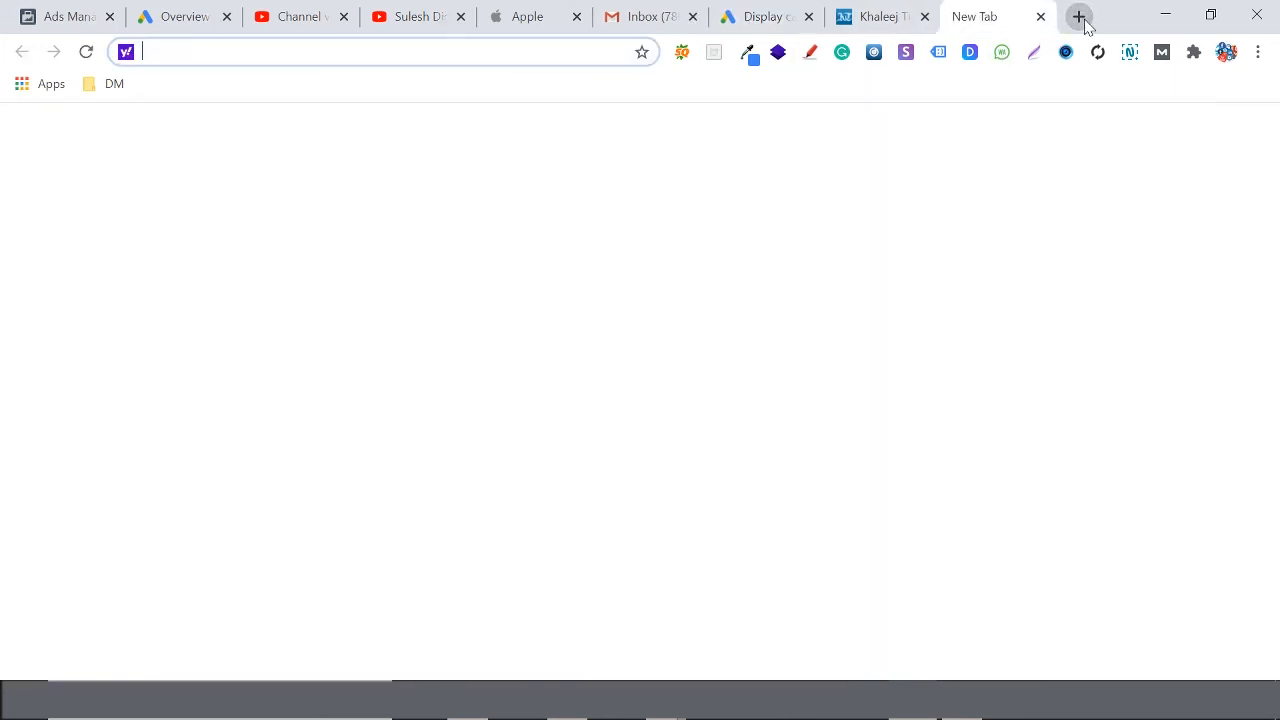
{"action": "type", "text": "na"}
{"action": "key", "text": "Return"}
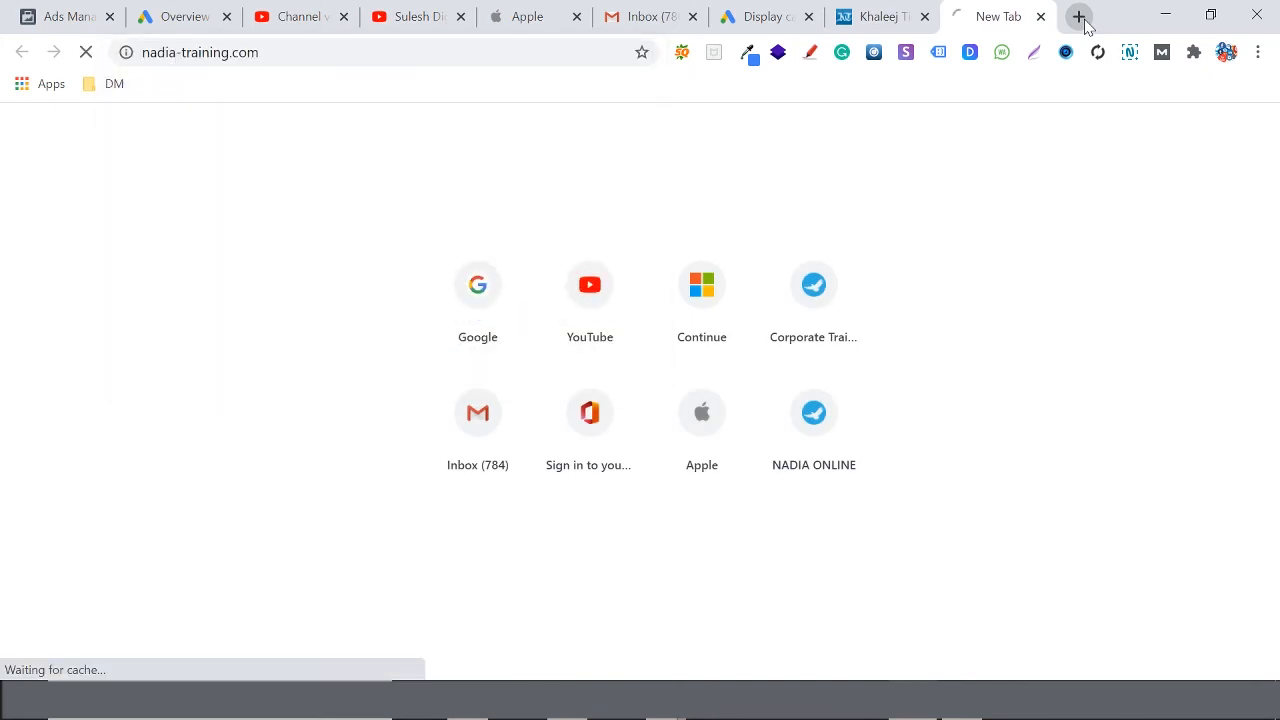
{"action": "scroll", "coordinate": [717, 312], "scroll_direction": "down", "scroll_amount": 10}
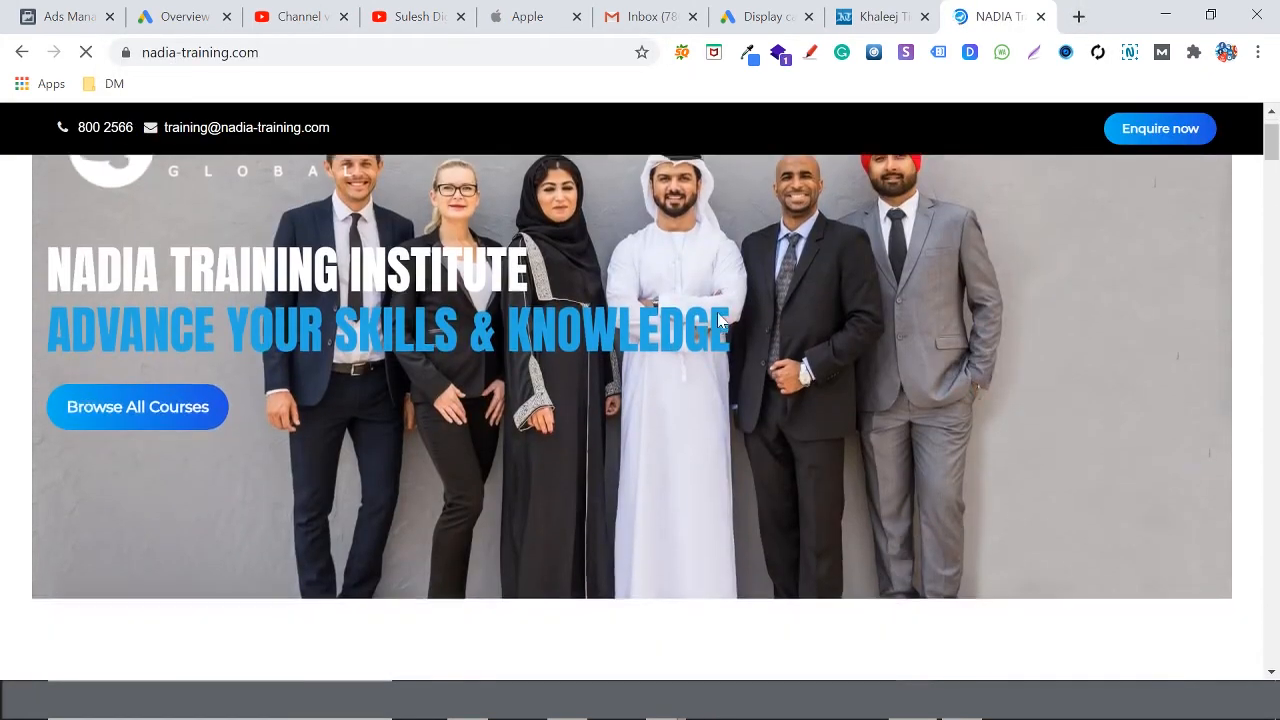
Open the Certification in Digital Marketing course page on the NADIA site and copy its web address
{"action": "scroll", "coordinate": [968, 404], "scroll_direction": "down", "scroll_amount": 3}
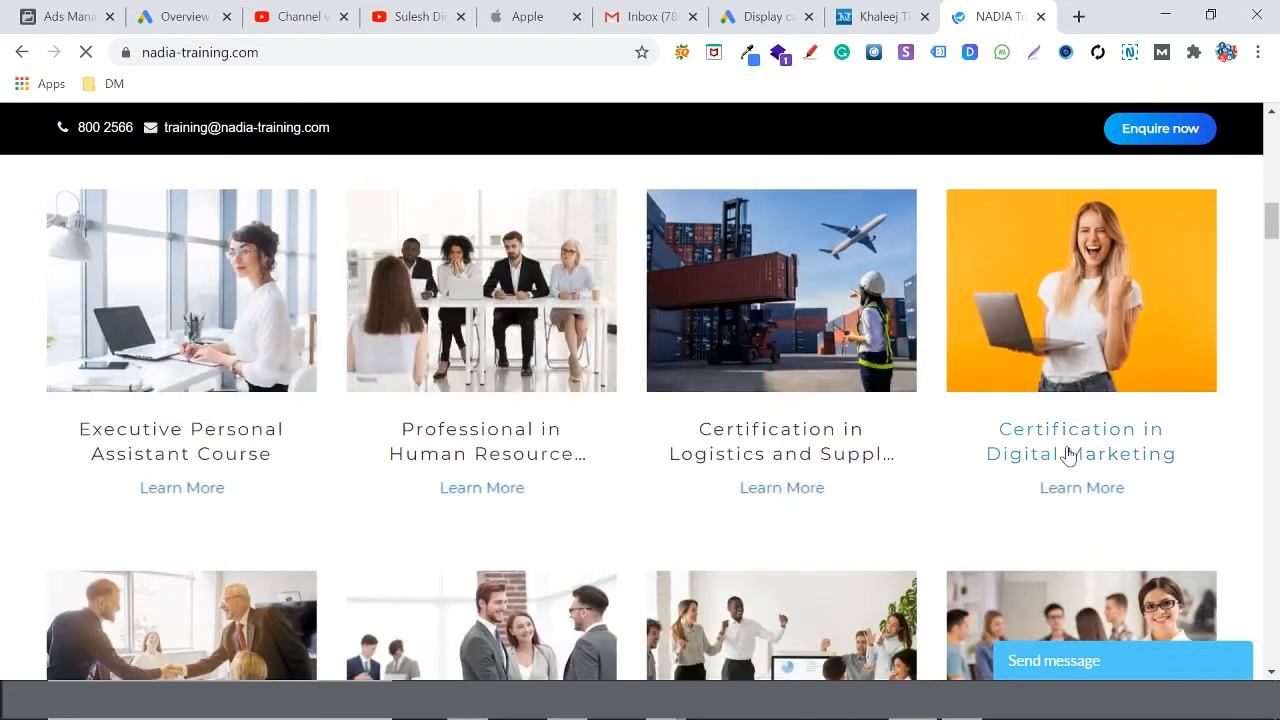
{"action": "left_click", "coordinate": [1036, 383]}
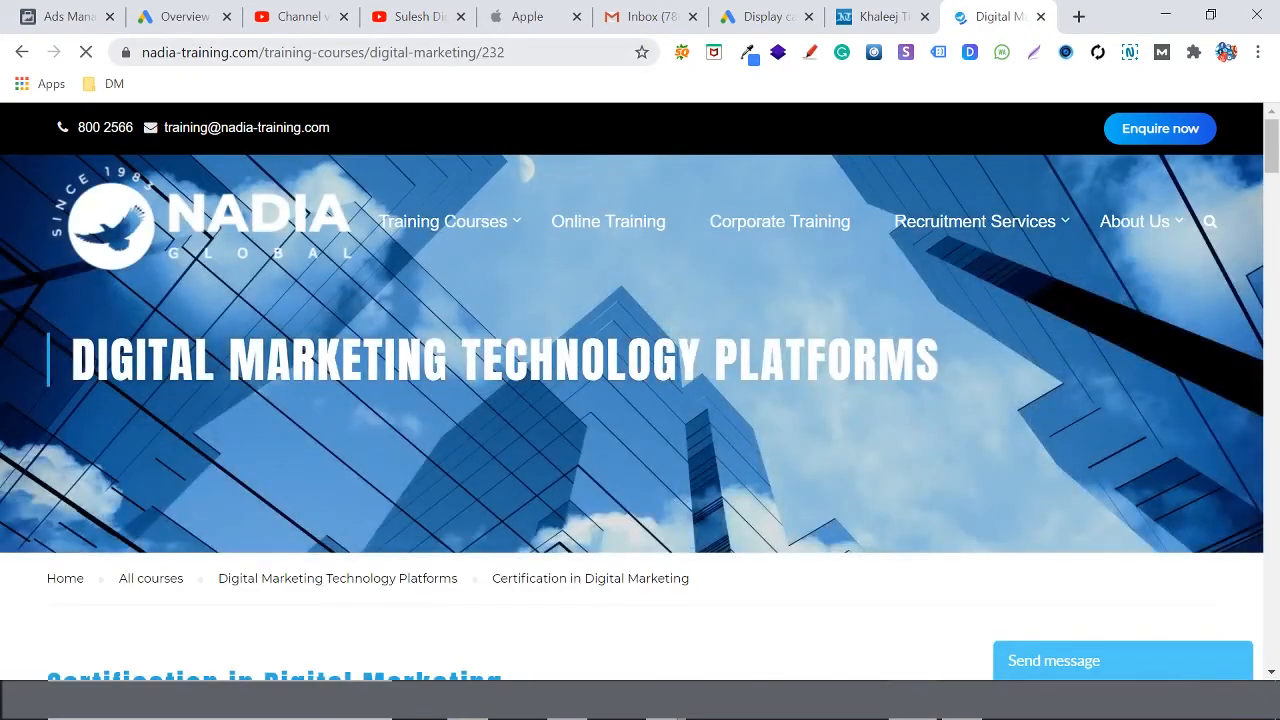
{"action": "left_click_drag", "start_coordinate": [508, 52], "coordinate": [140, 53]}
{"action": "right_click", "coordinate": [222, 51]}
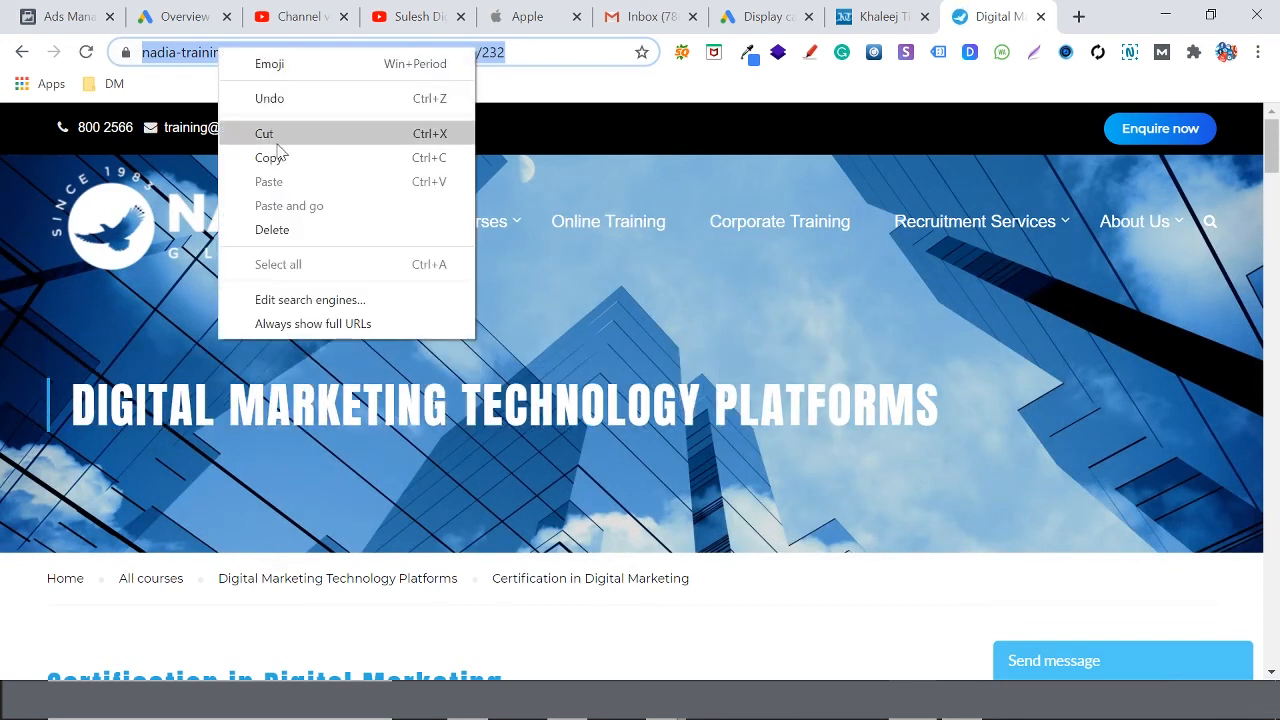
{"action": "left_click", "coordinate": [278, 149]}
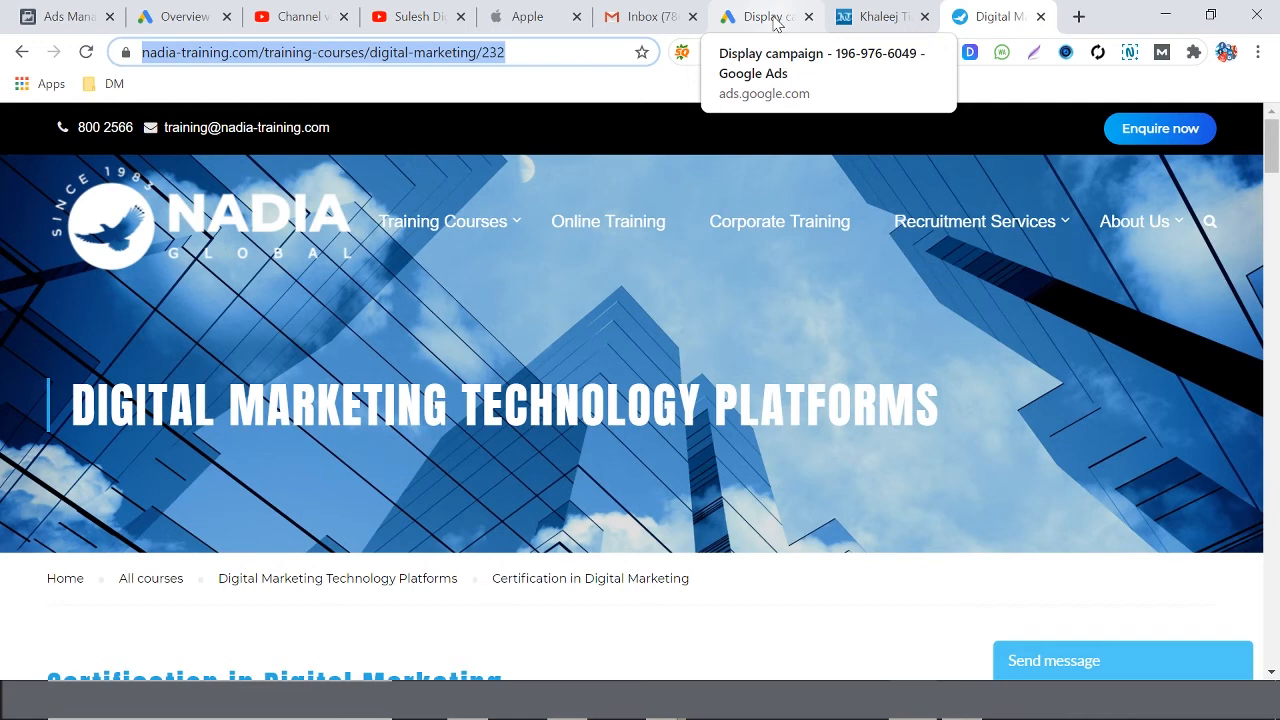
{"action": "left_click", "coordinate": [776, 22]}
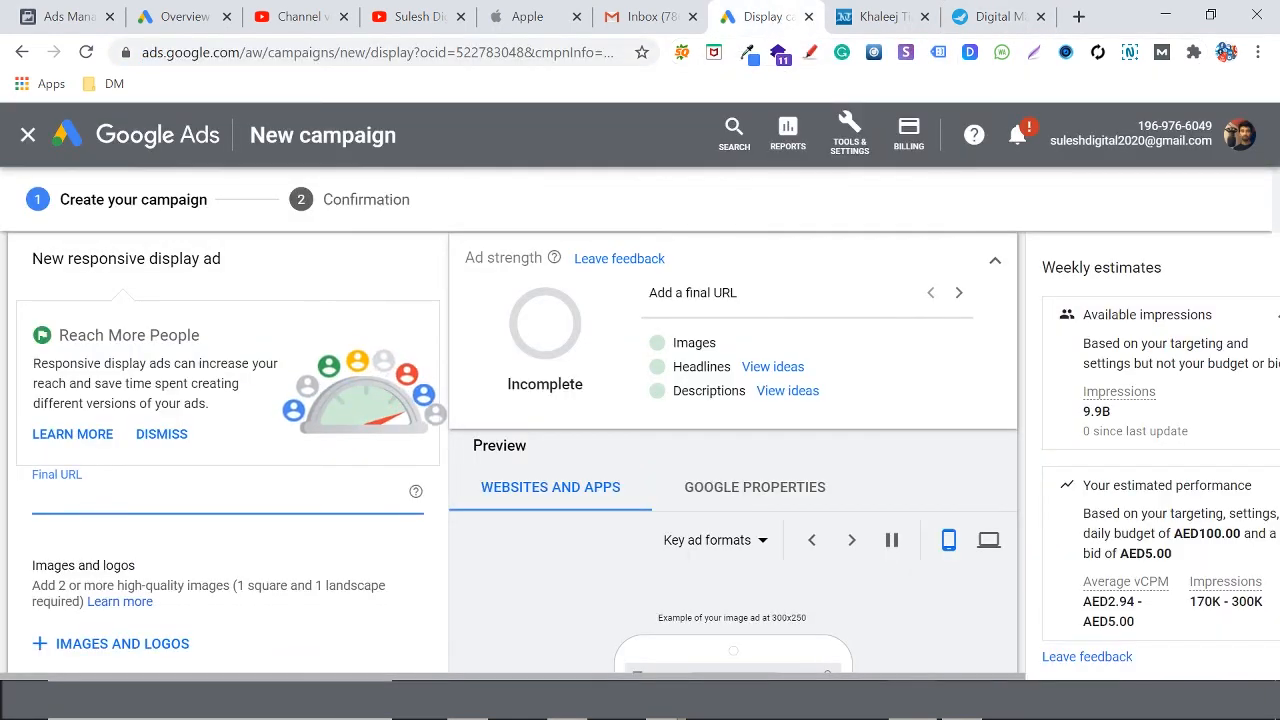
{"action": "key", "text": "ctrl+v"}
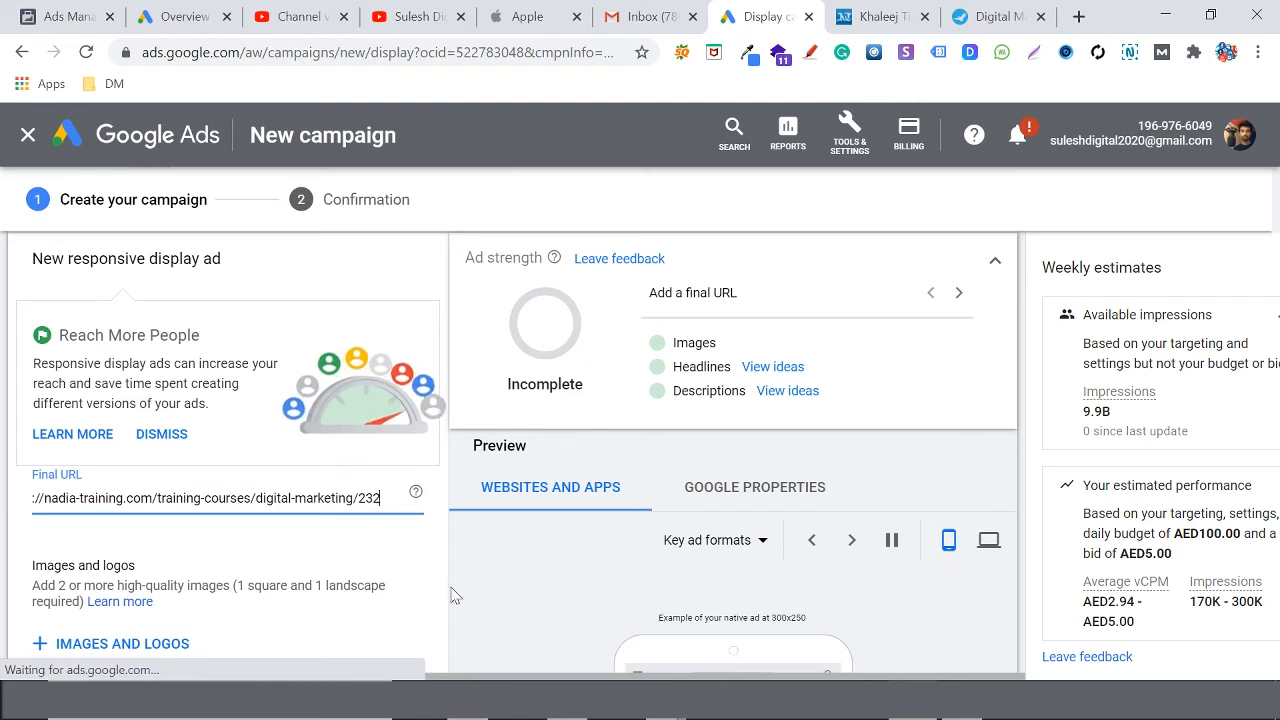
{"action": "scroll", "coordinate": [571, 546], "scroll_direction": "down", "scroll_amount": 2}
{"action": "left_click", "coordinate": [548, 510]}
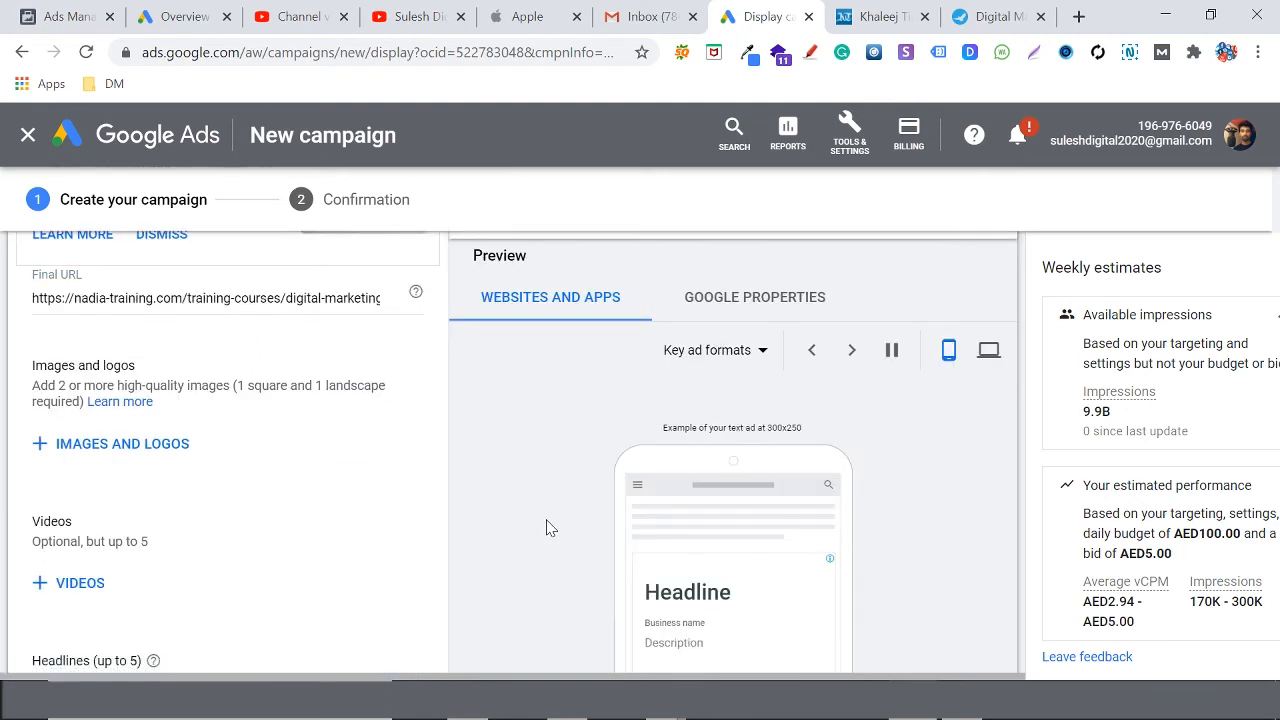
Open the ad's image and logo selection and review the images scanned from the course page
{"action": "scroll", "coordinate": [546, 528], "scroll_direction": "down", "scroll_amount": 2}
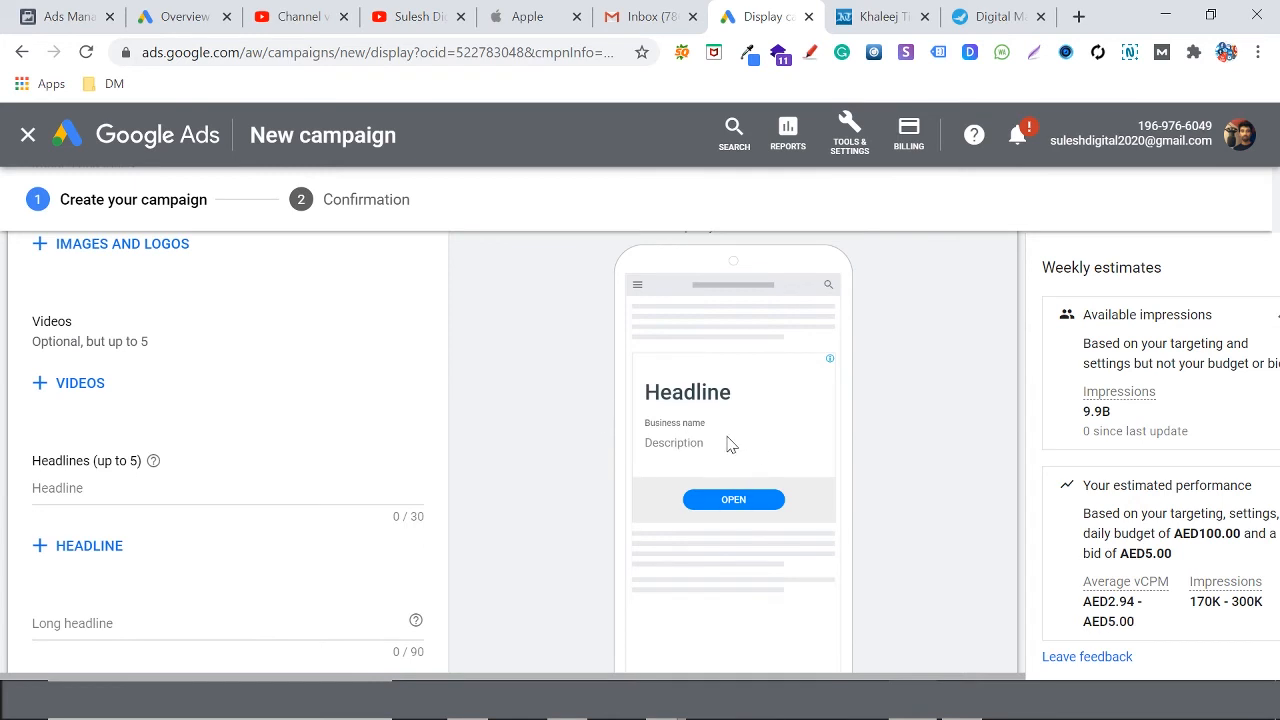
{"action": "scroll", "coordinate": [707, 440], "scroll_direction": "up", "scroll_amount": 1}
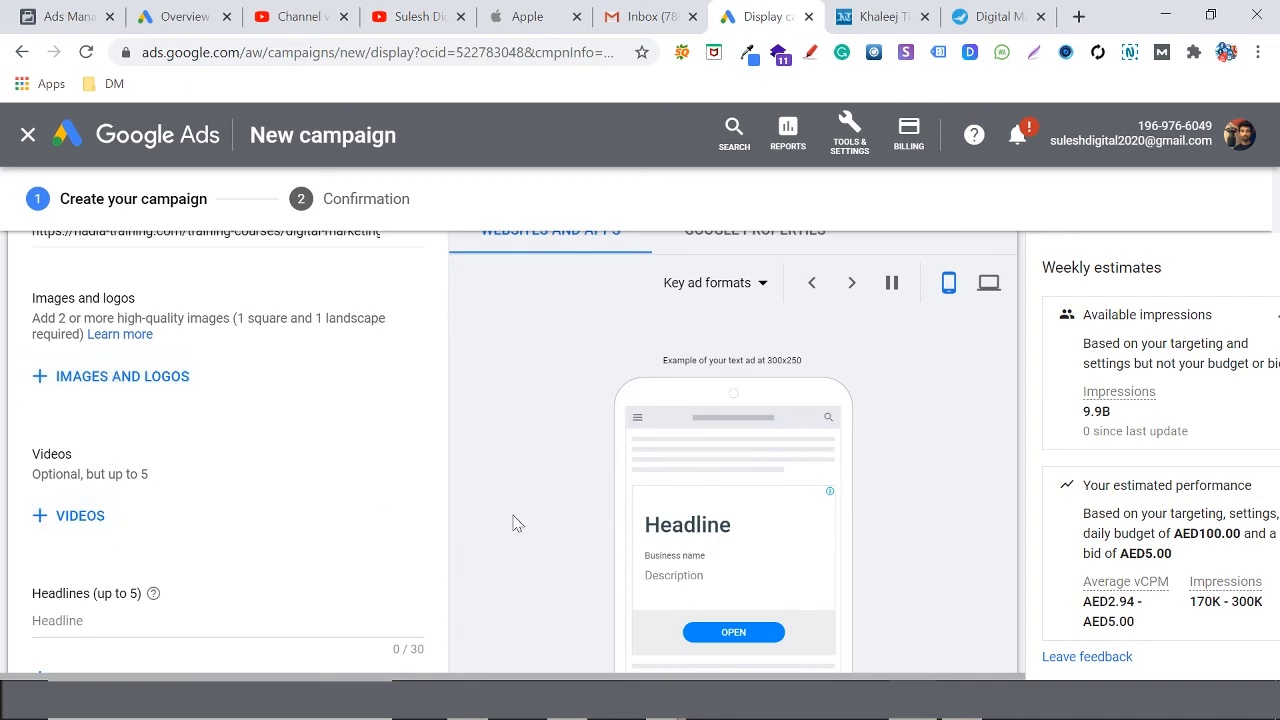
{"action": "left_click", "coordinate": [170, 389]}
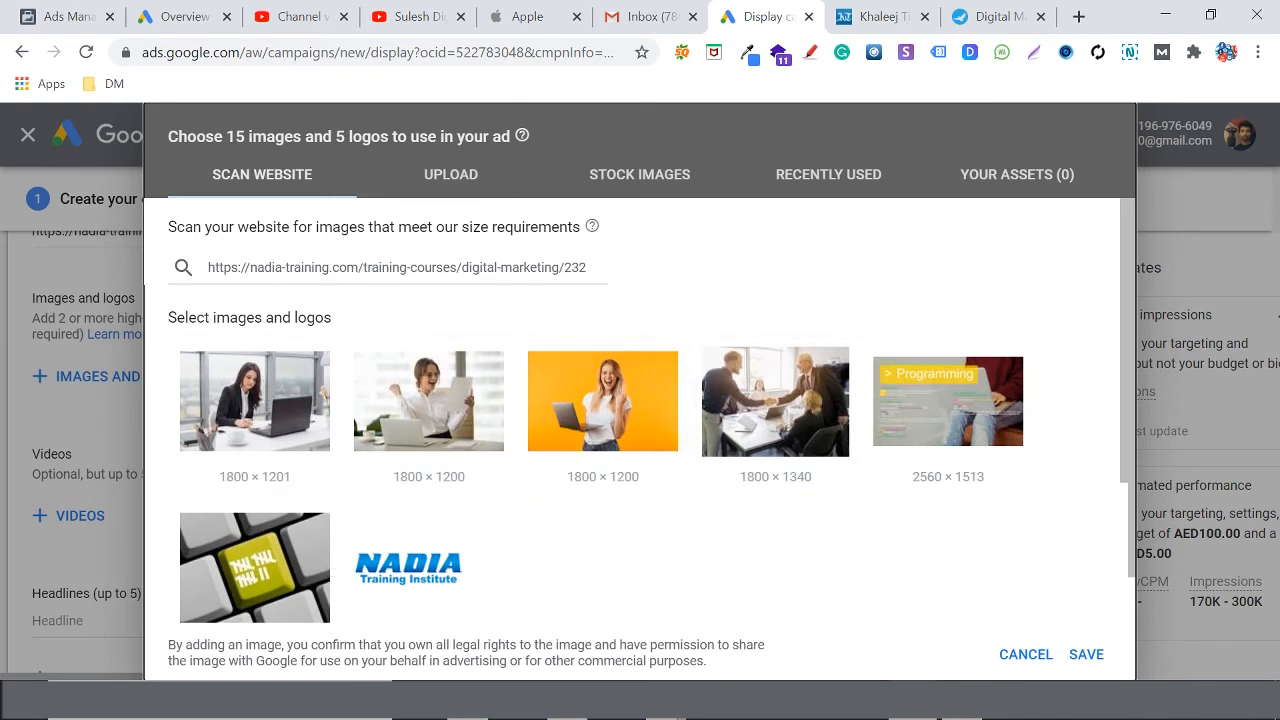
{"action": "left_click_drag", "start_coordinate": [210, 267], "coordinate": [608, 268]}
{"action": "left_click", "coordinate": [640, 270]}
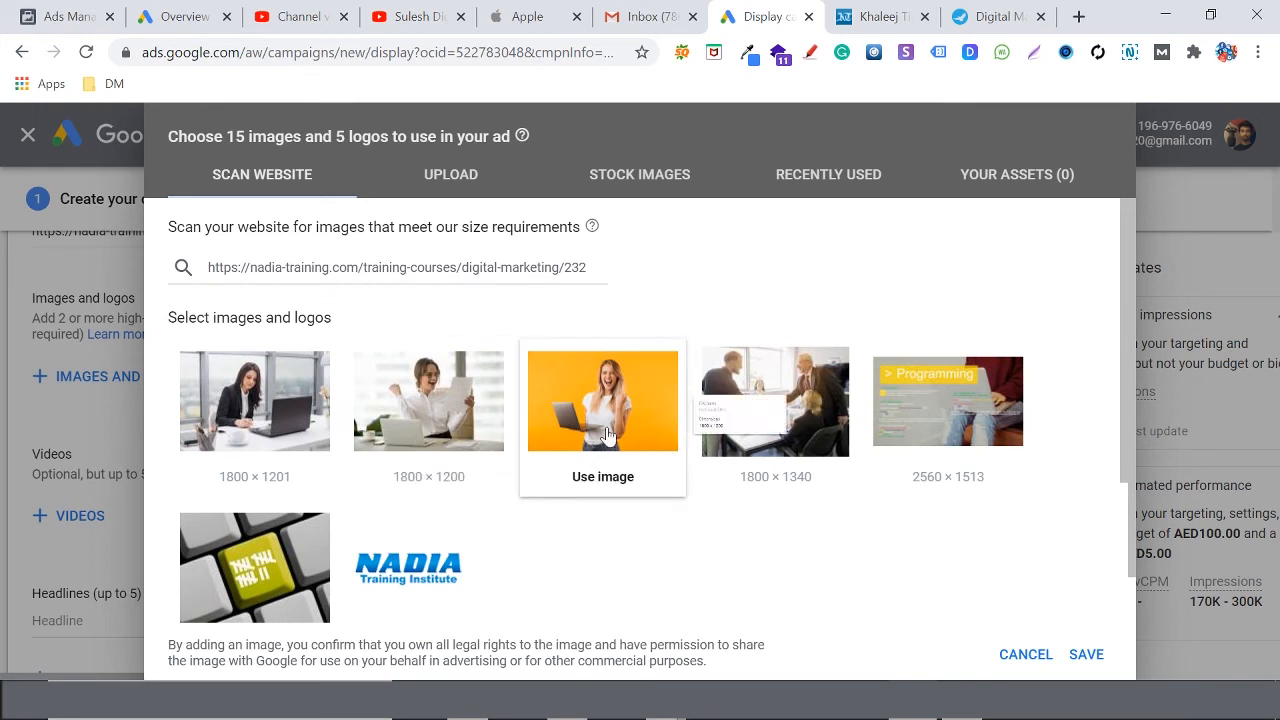
{"action": "mouse_move", "coordinate": [683, 447]}
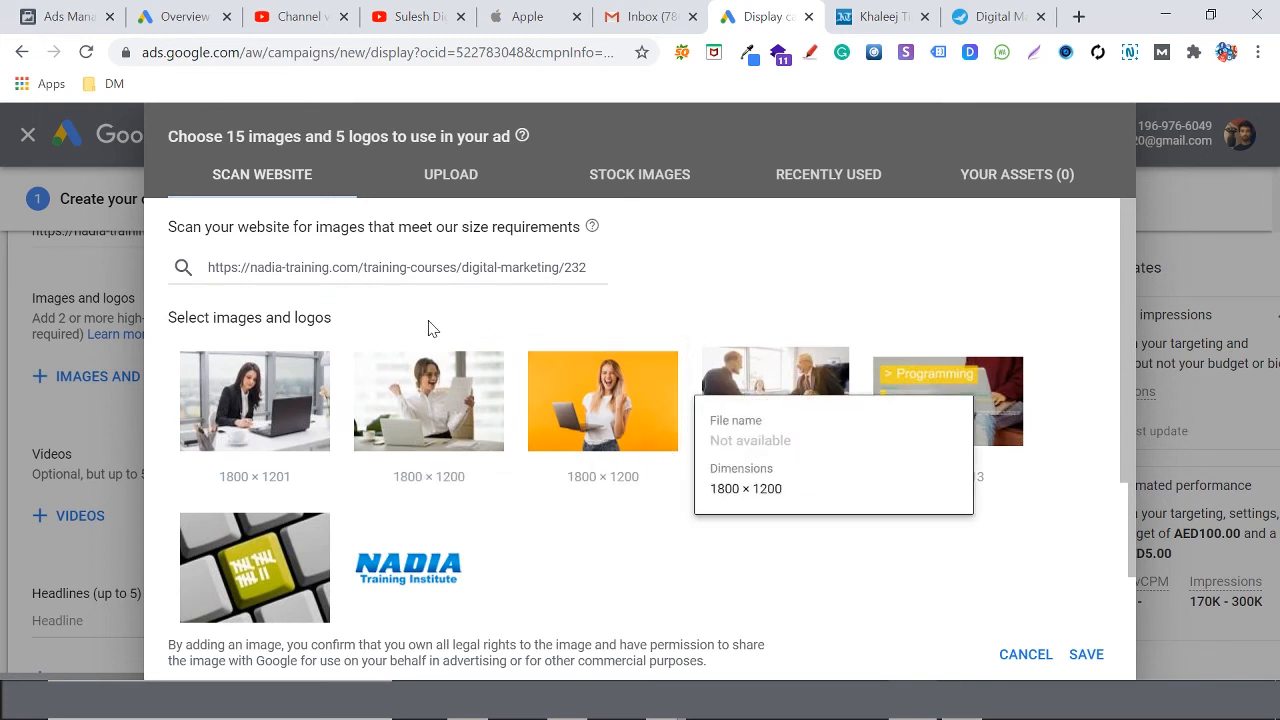
{"action": "left_click", "coordinate": [447, 191]}
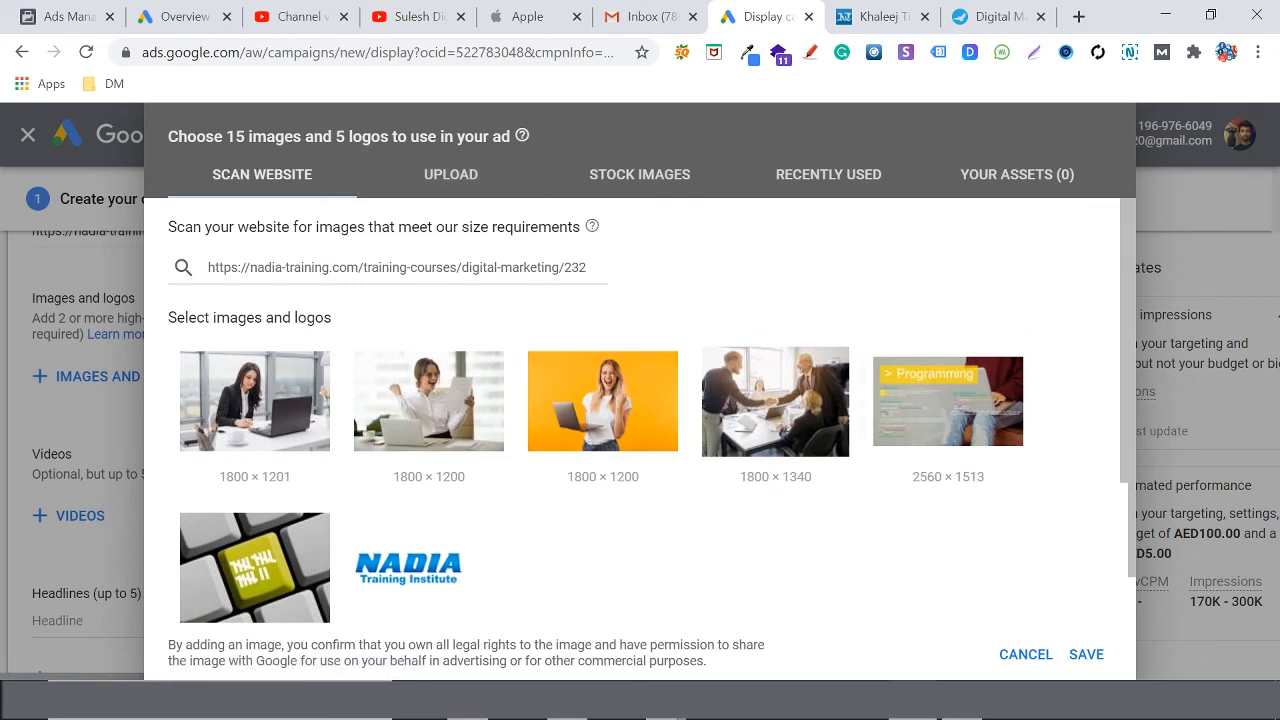
Switch to the AutoCAD drawing, examine the image area of the Ad box up close, and return to Google Ads
{"action": "mouse_move", "coordinate": [684, 716]}
{"action": "left_click", "coordinate": [712, 605]}
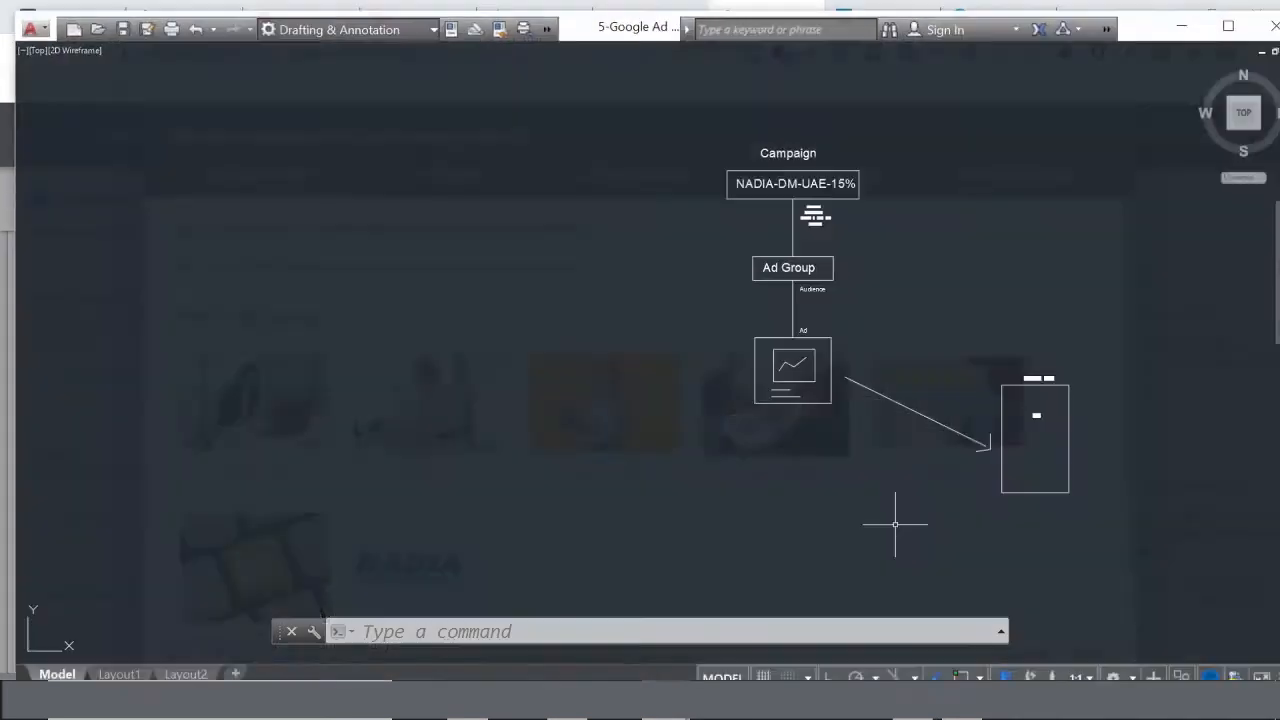
{"action": "scroll", "coordinate": [763, 320], "scroll_direction": "up", "scroll_amount": 2}
{"action": "mouse_move", "coordinate": [837, 406]}
{"action": "left_mouse_down"}
{"action": "mouse_move", "coordinate": [796, 481]}
{"action": "mouse_move", "coordinate": [758, 341]}
{"action": "left_mouse_up"}
{"action": "scroll", "coordinate": [711, 384], "scroll_direction": "up", "scroll_amount": 4}
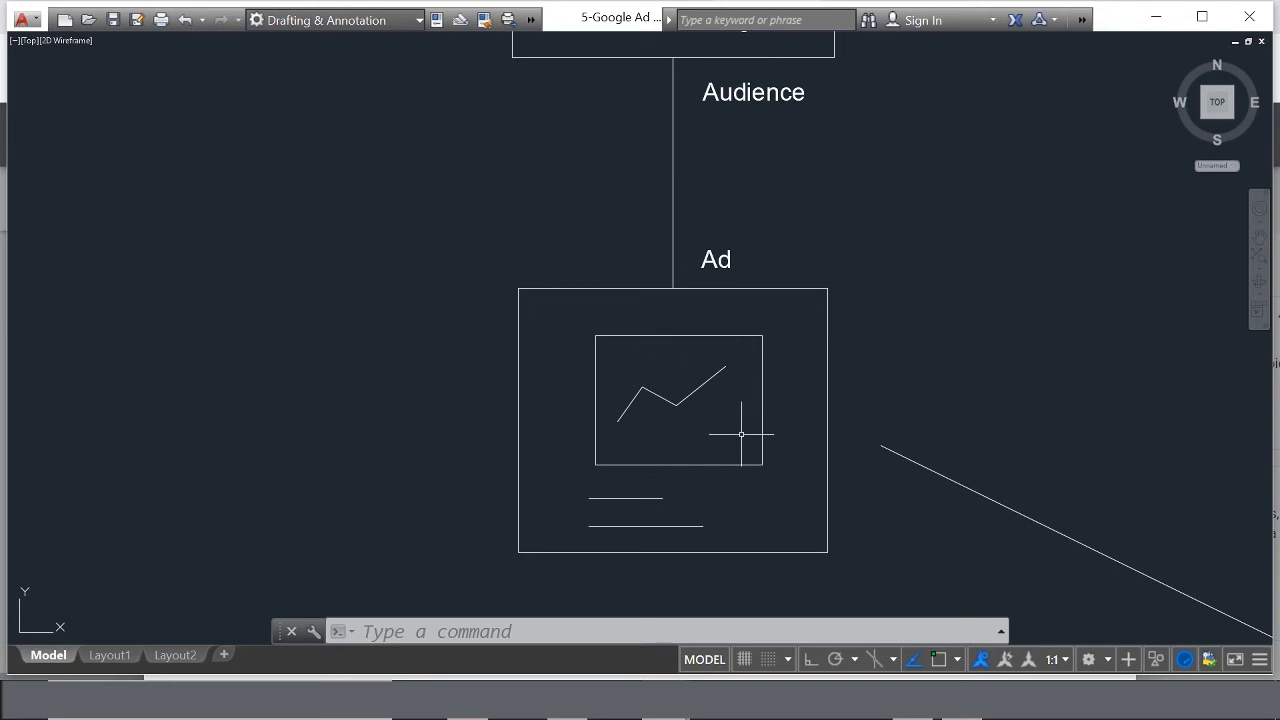
{"action": "left_click", "coordinate": [1154, 16]}
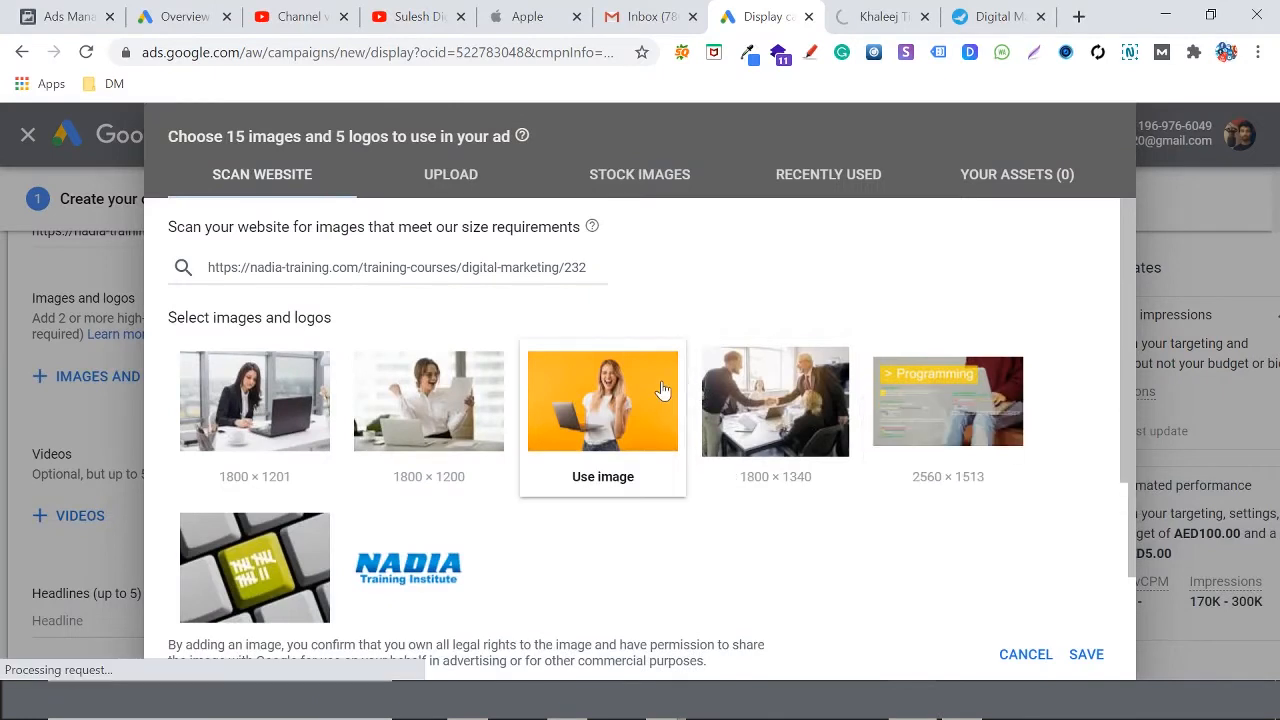
View the image upload option, then search the stock images for "digital marketing"
{"action": "left_click", "coordinate": [447, 188]}
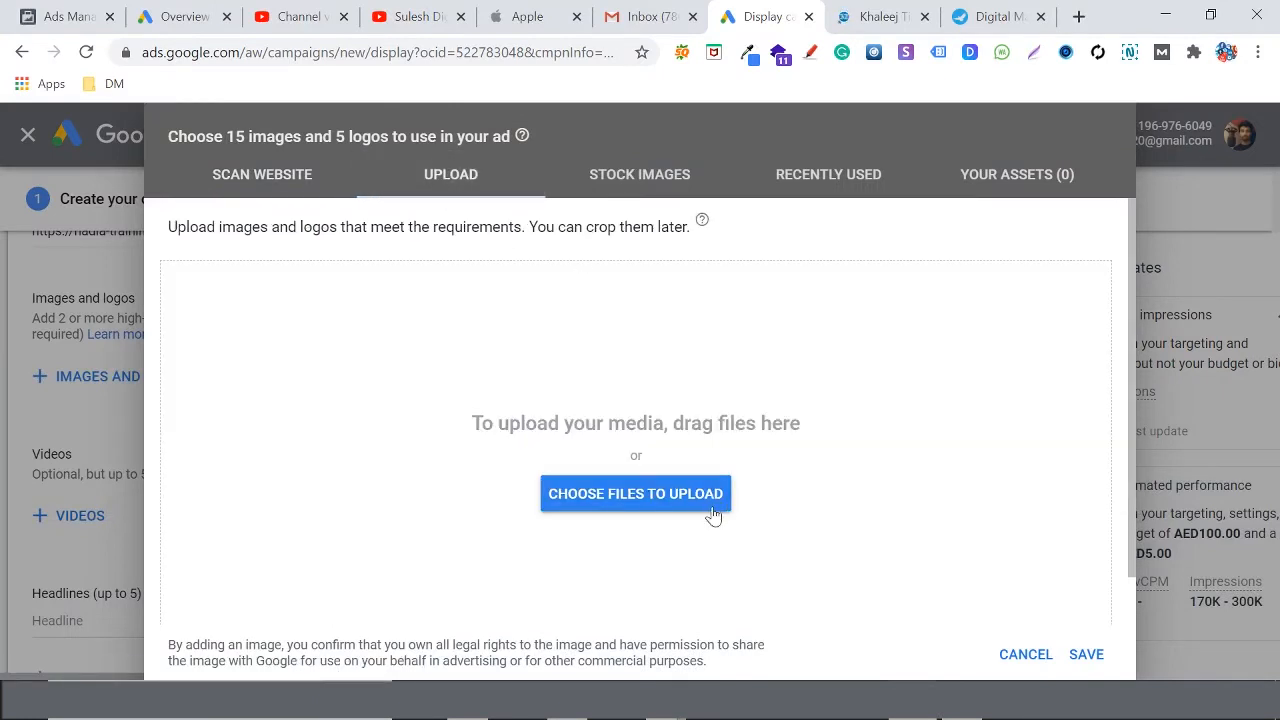
{"action": "left_click", "coordinate": [647, 192]}
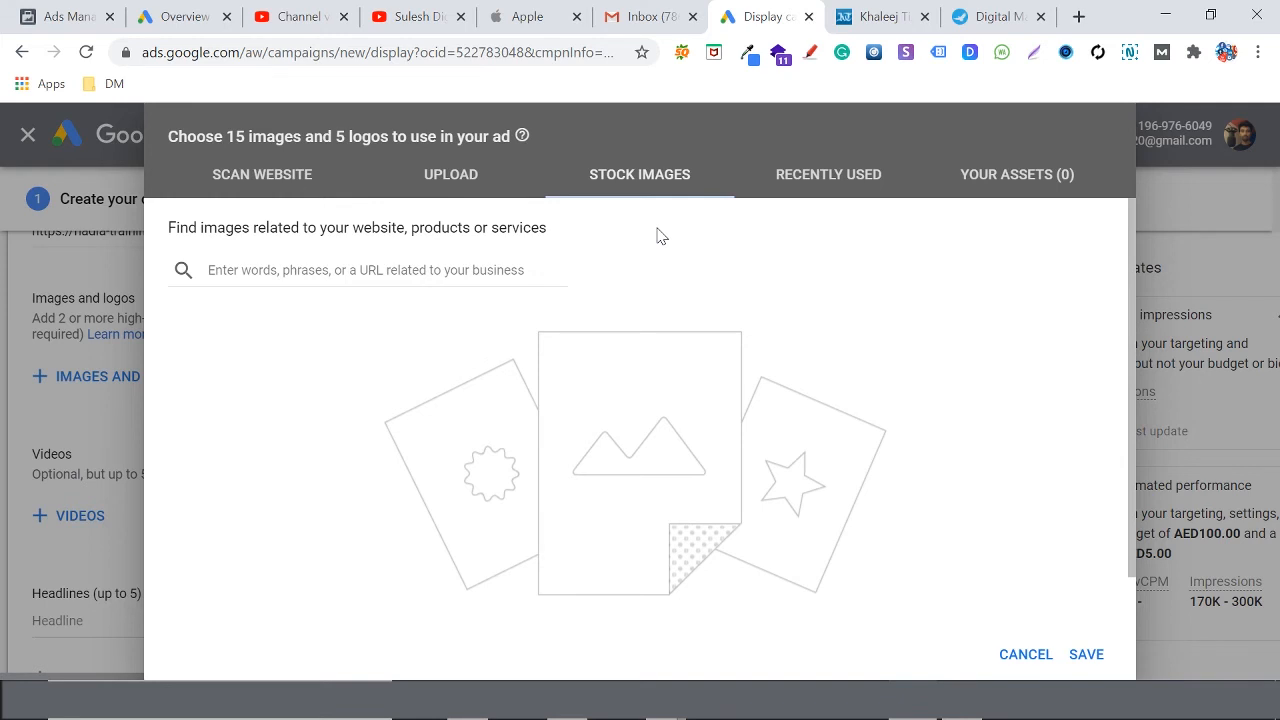
{"action": "left_click", "coordinate": [421, 288]}
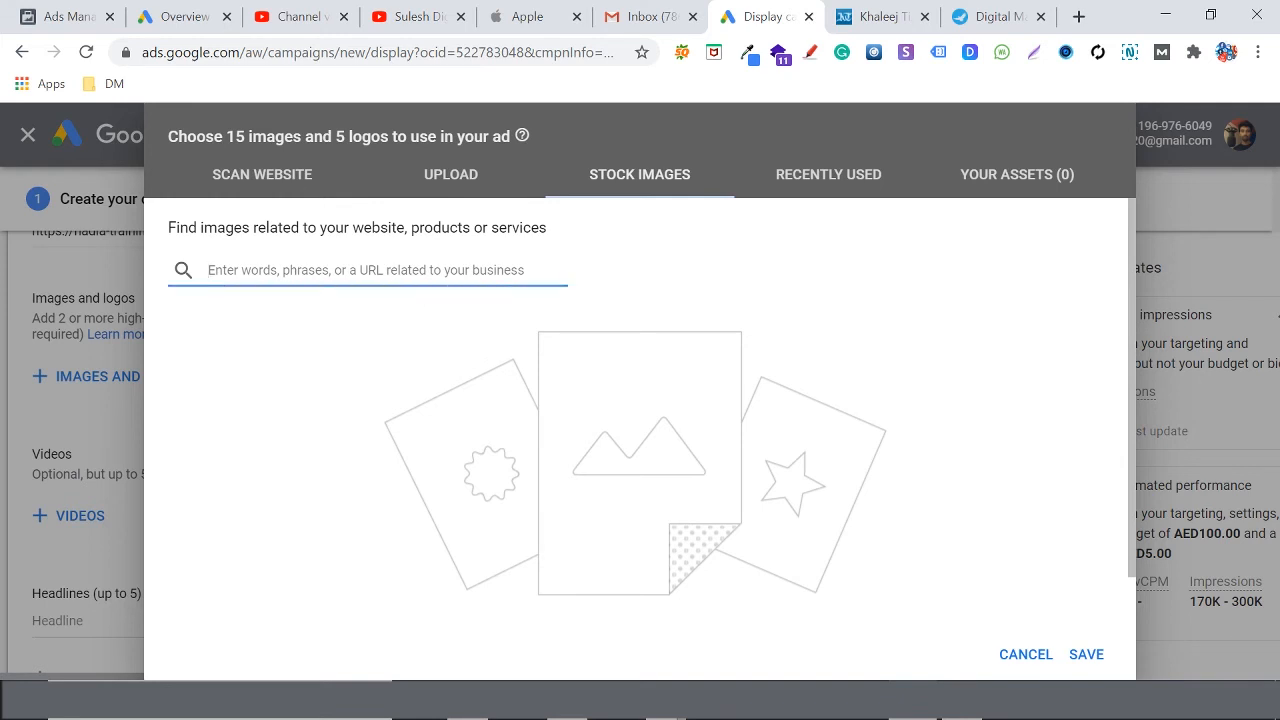
{"action": "type", "text": "digital marketing"}
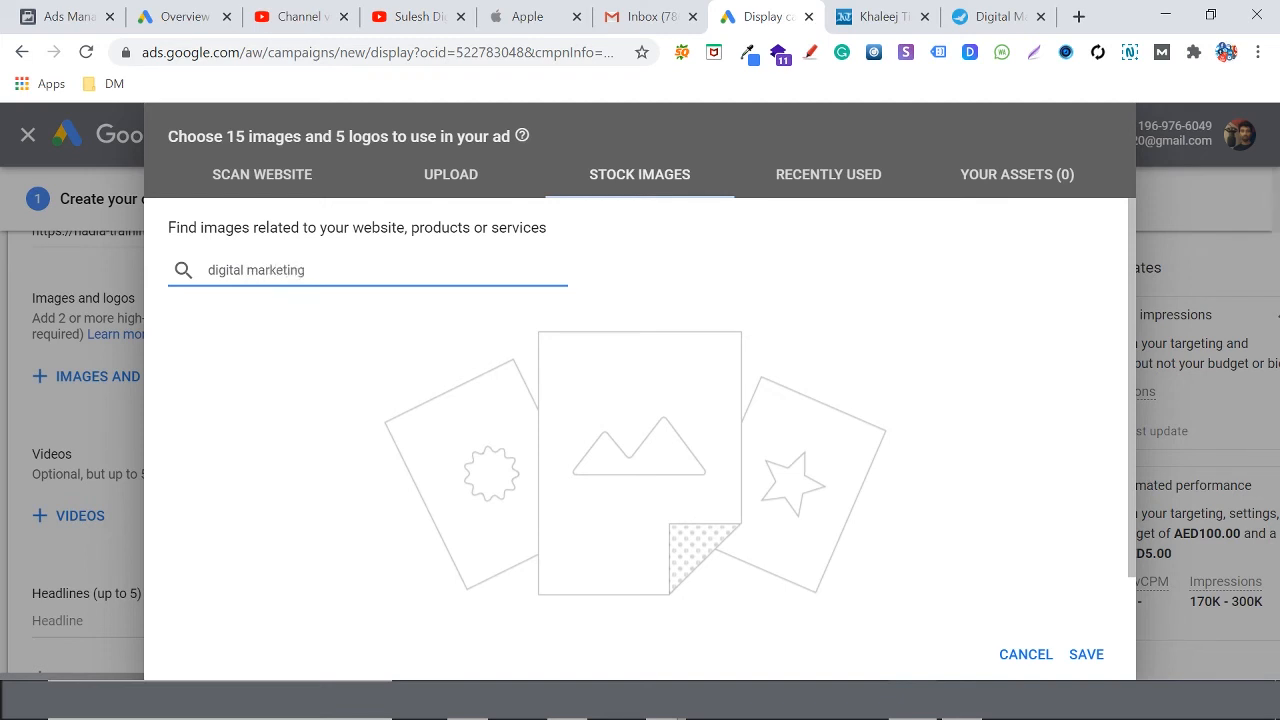
{"action": "key", "text": "Return"}
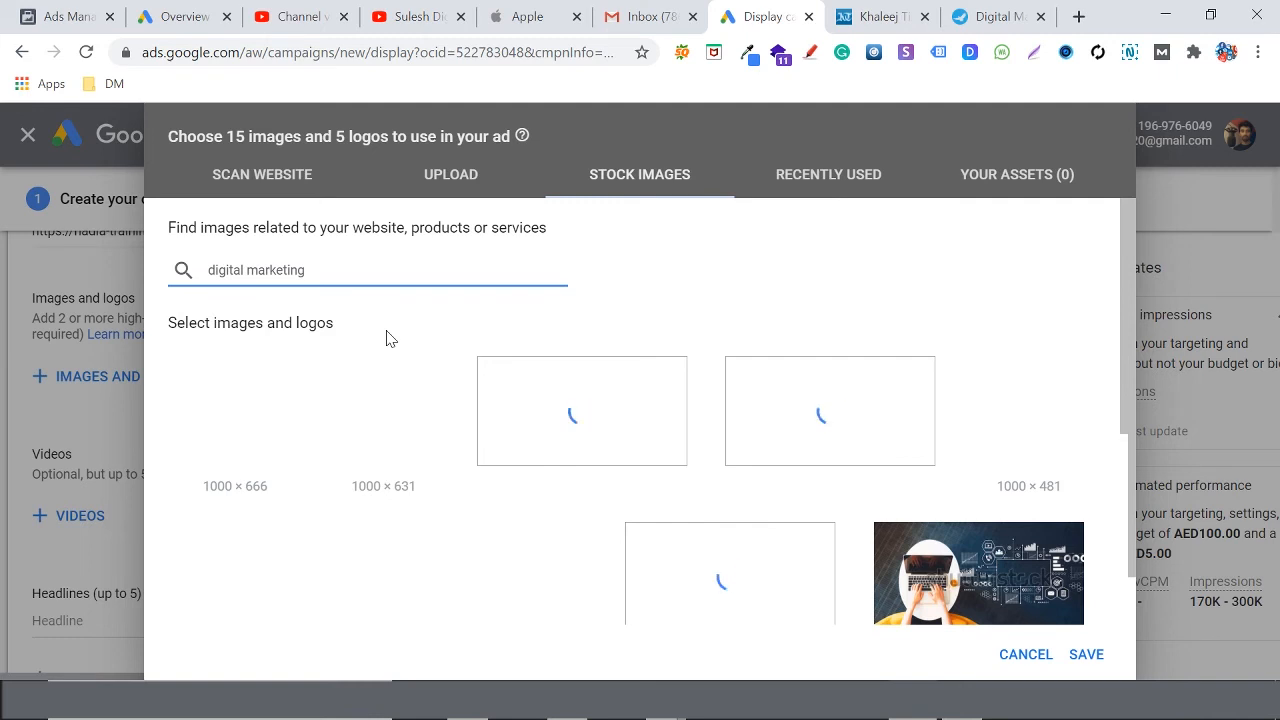
Load google.com in a new browser tab, search for shutterstock, and open the Shutterstock stock photos site
{"action": "left_click", "coordinate": [1080, 17]}
{"action": "type", "text": "google.com"}
{"action": "key", "text": "Return"}
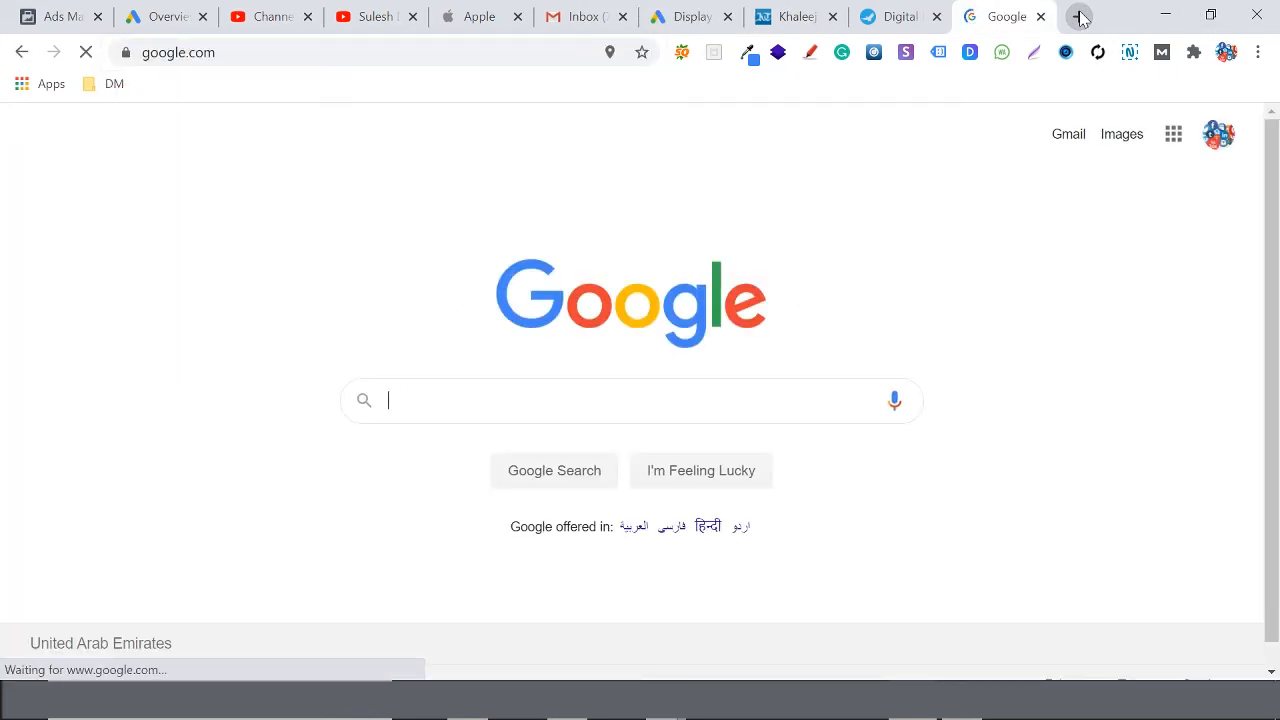
{"action": "type", "text": "shutter"}
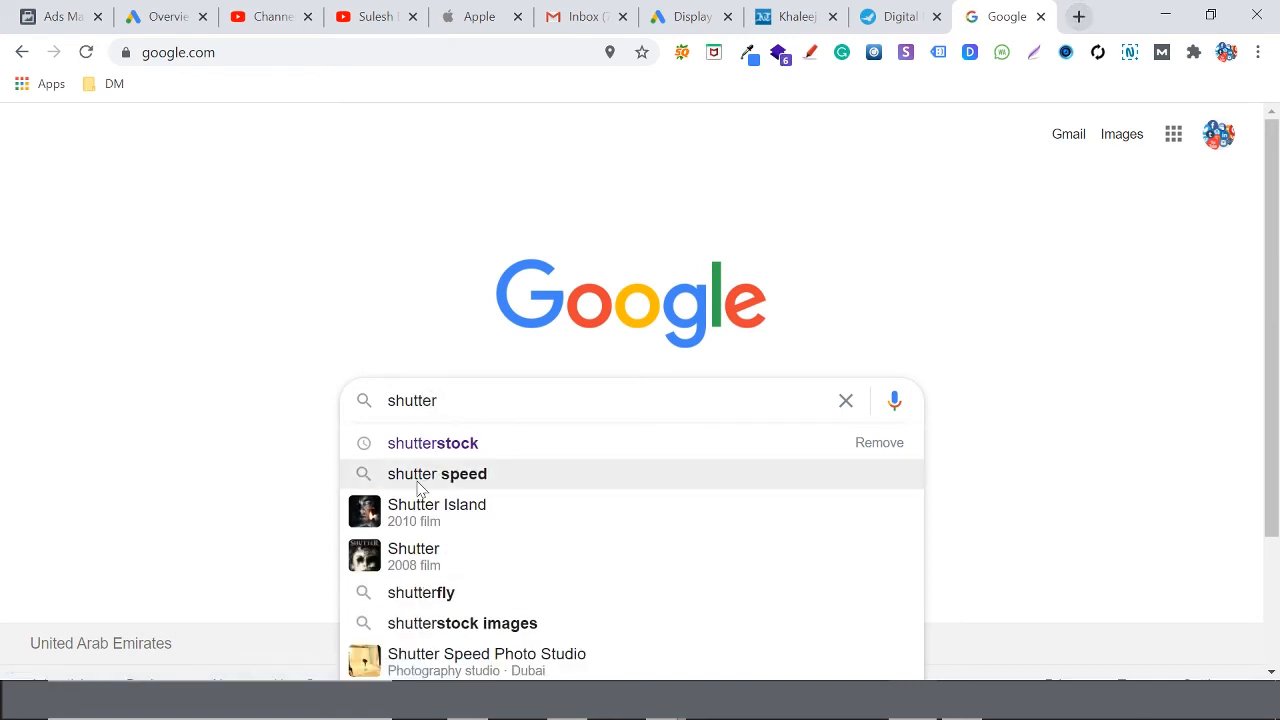
{"action": "left_click", "coordinate": [432, 445]}
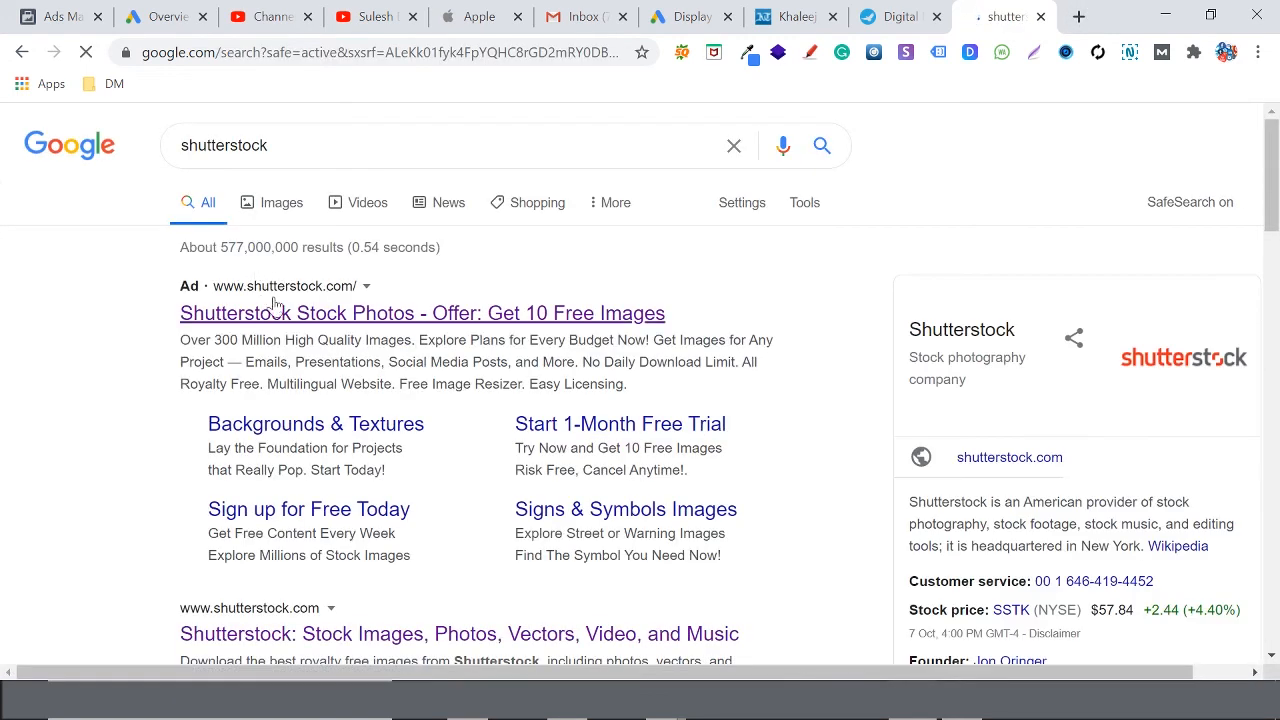
{"action": "left_click", "coordinate": [284, 320]}
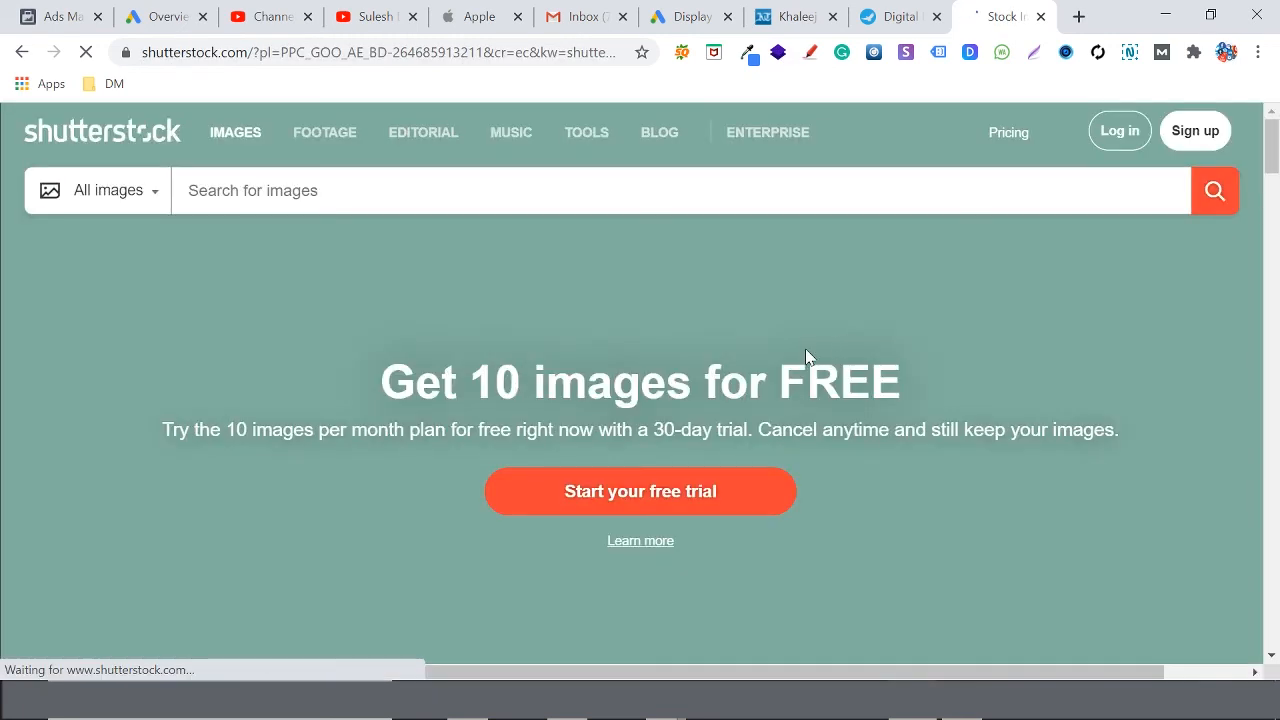
{"action": "scroll", "coordinate": [800, 360], "scroll_direction": "down", "scroll_amount": 5}
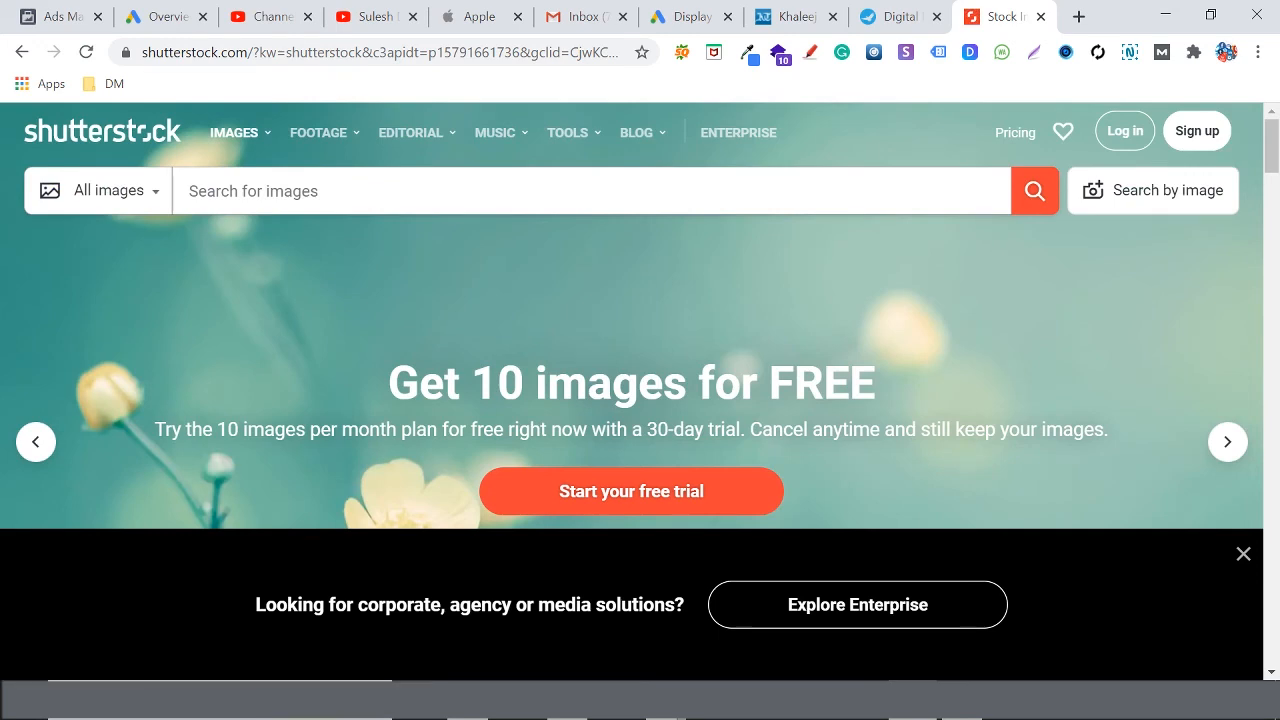
Search Shutterstock for "digital marketing" and browse the resulting images
{"action": "type", "text": "digital"}
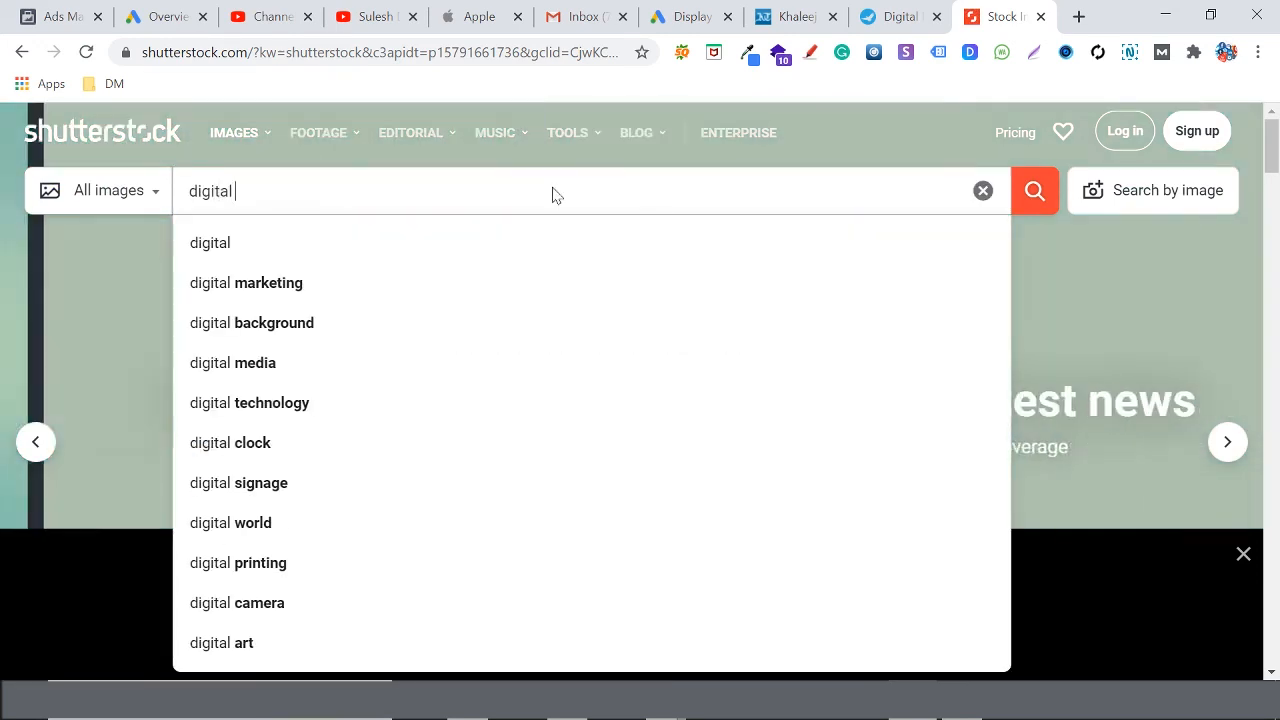
{"action": "left_click", "coordinate": [371, 245]}
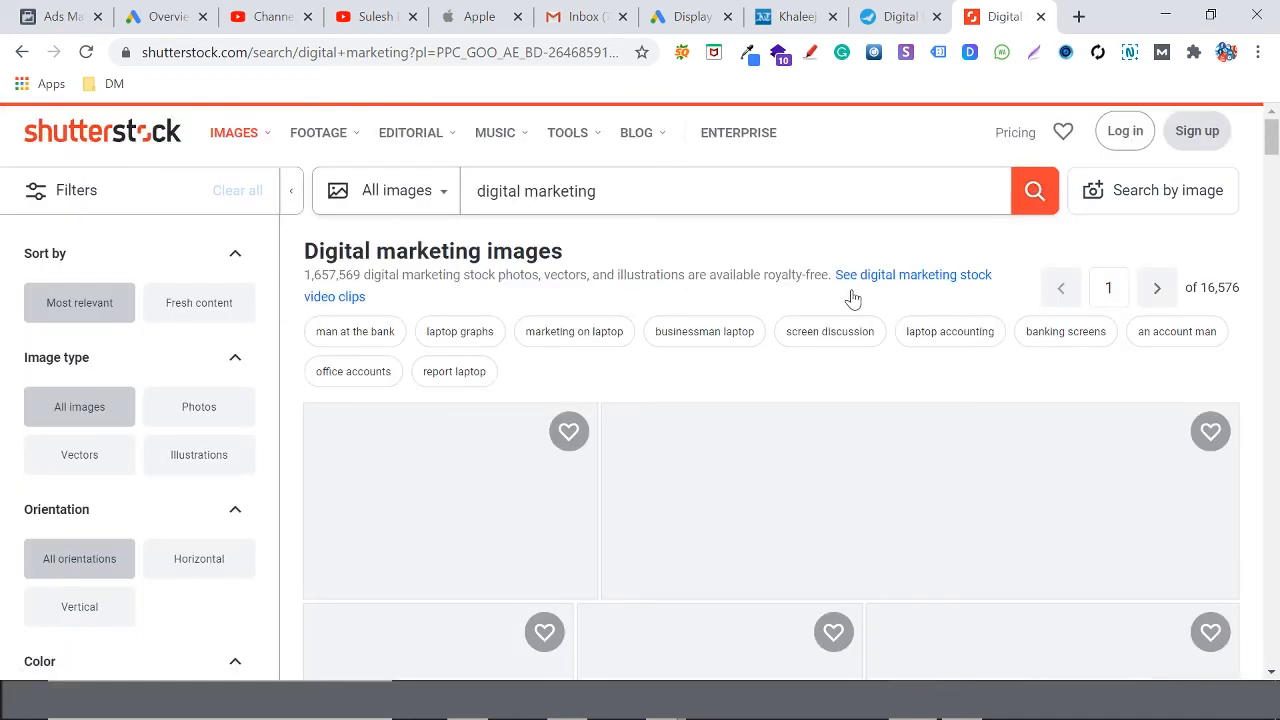
{"action": "scroll", "coordinate": [684, 507], "scroll_direction": "down", "scroll_amount": 2}
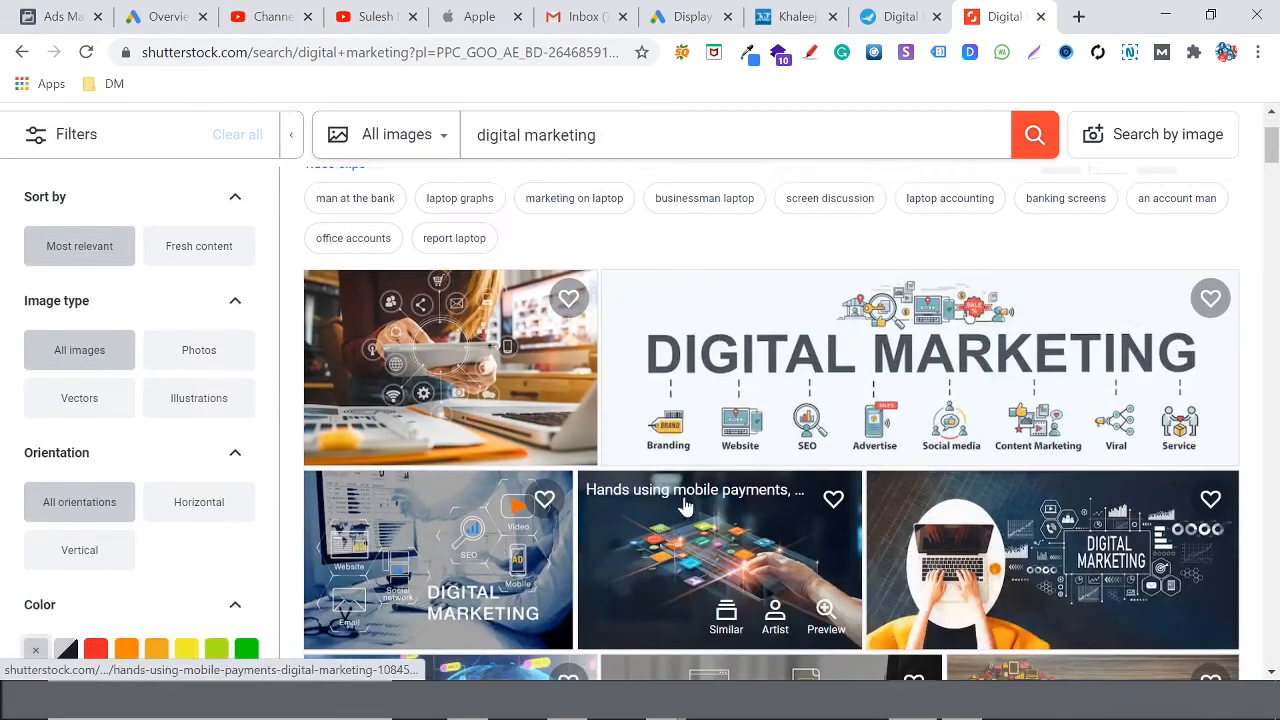
{"action": "scroll", "coordinate": [985, 485], "scroll_direction": "down", "scroll_amount": 2}
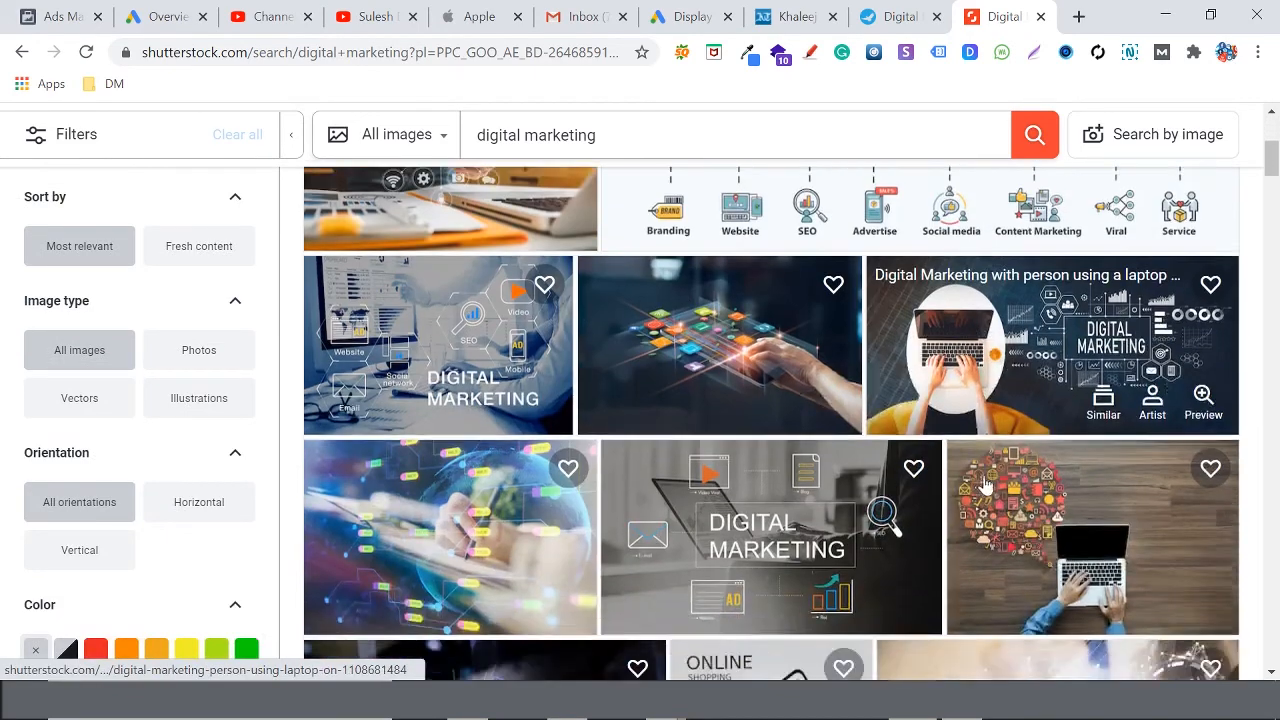
{"action": "scroll", "coordinate": [985, 485], "scroll_direction": "down", "scroll_amount": 2}
{"action": "scroll", "coordinate": [870, 515], "scroll_direction": "down", "scroll_amount": 3}
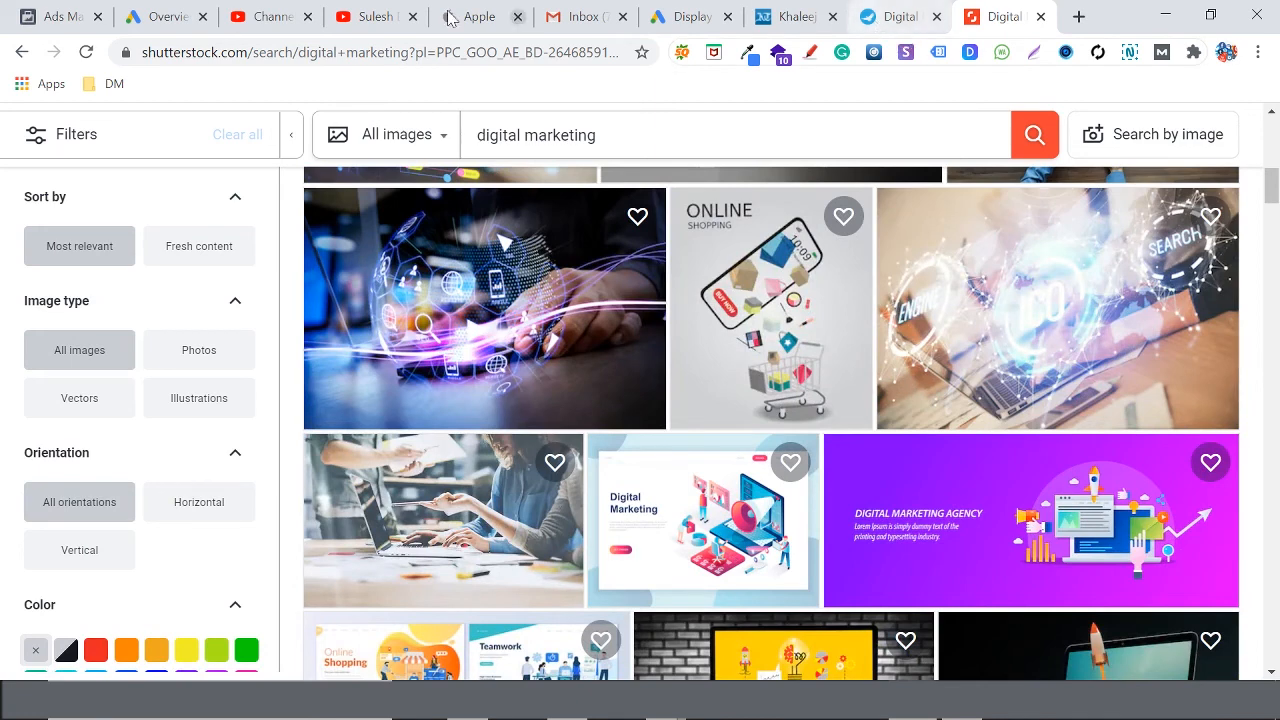
Return to the Google Ads image selection and look through the digital marketing stock images and their dimensions
{"action": "left_click", "coordinate": [685, 16]}
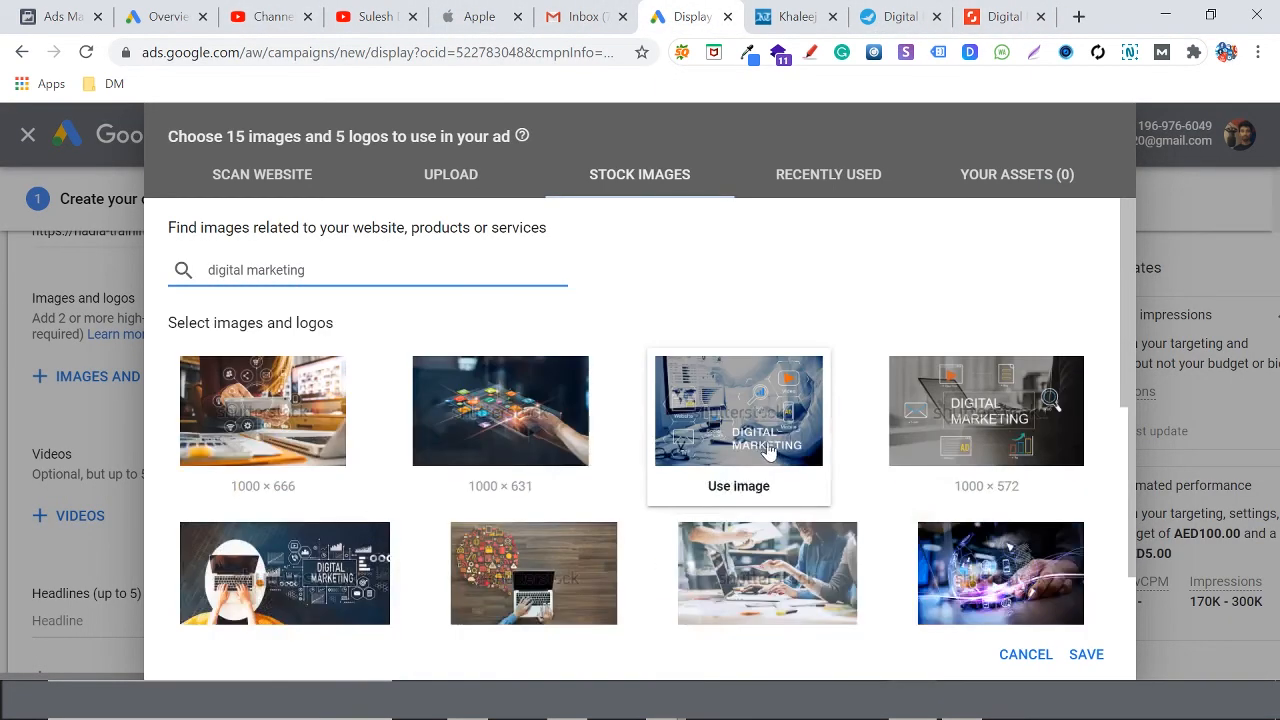
{"action": "mouse_move", "coordinate": [710, 425]}
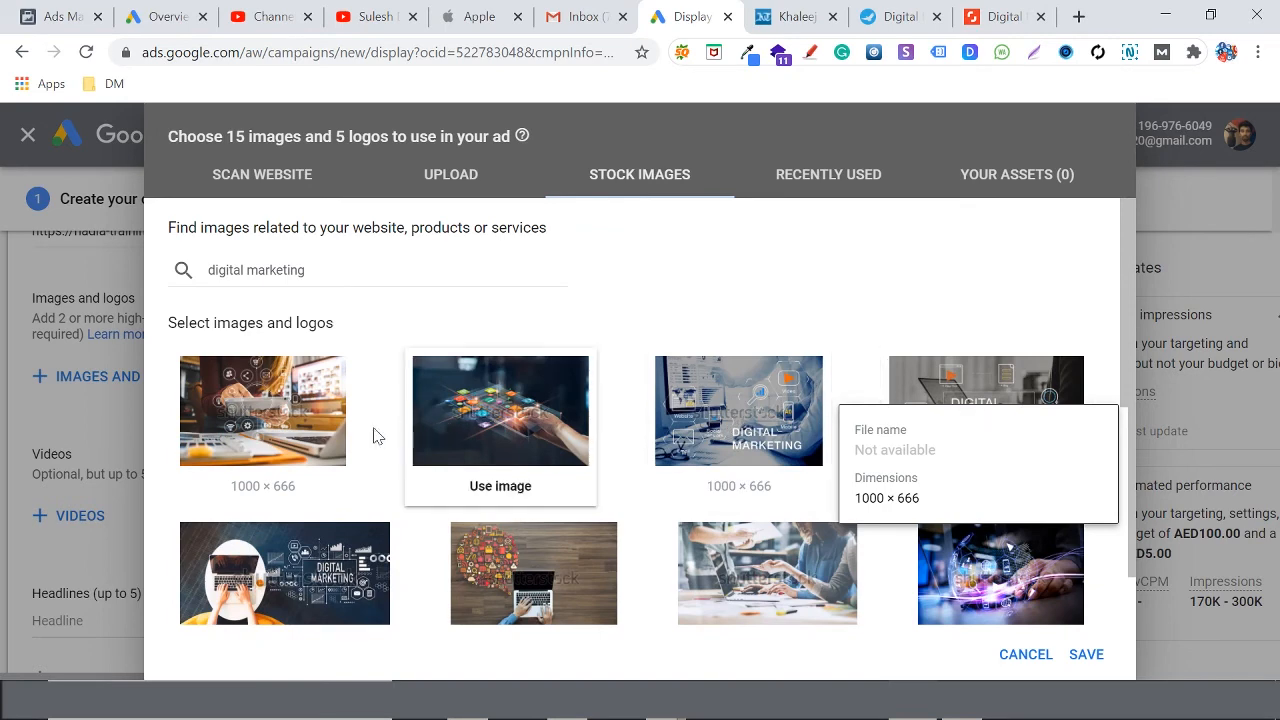
{"action": "scroll", "coordinate": [755, 530], "scroll_direction": "down", "scroll_amount": 2}
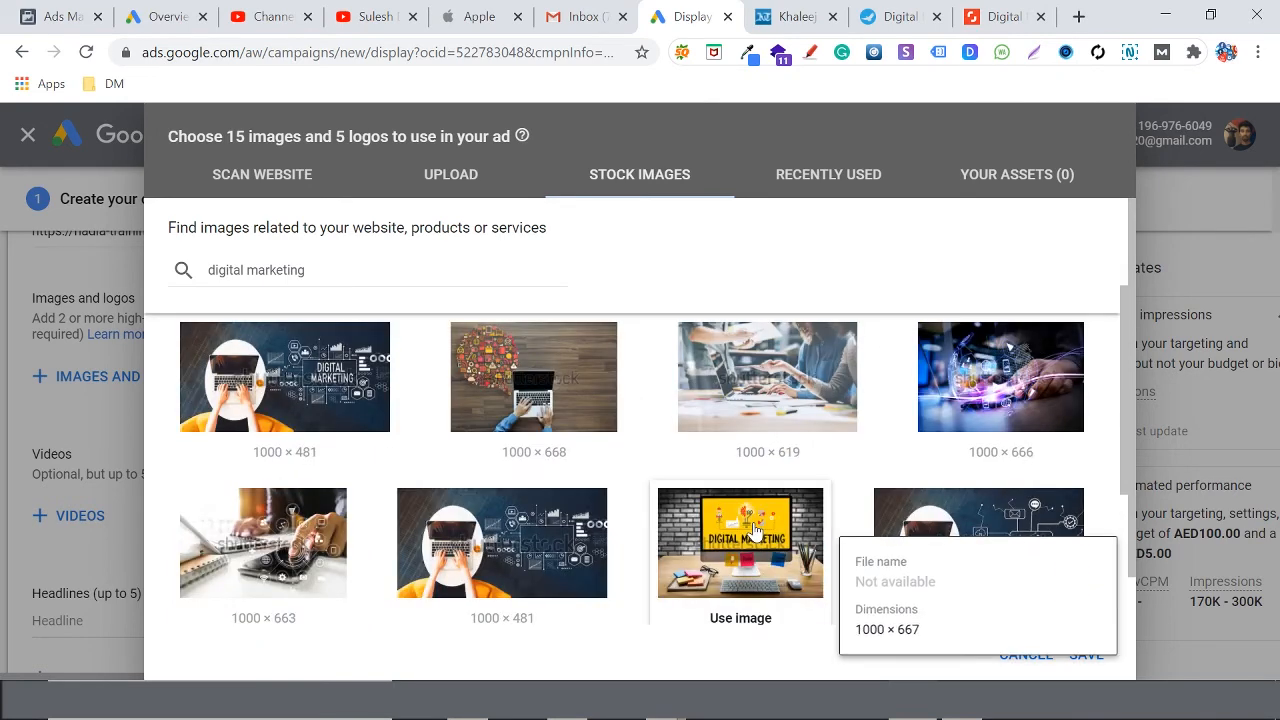
{"action": "mouse_move", "coordinate": [896, 507]}
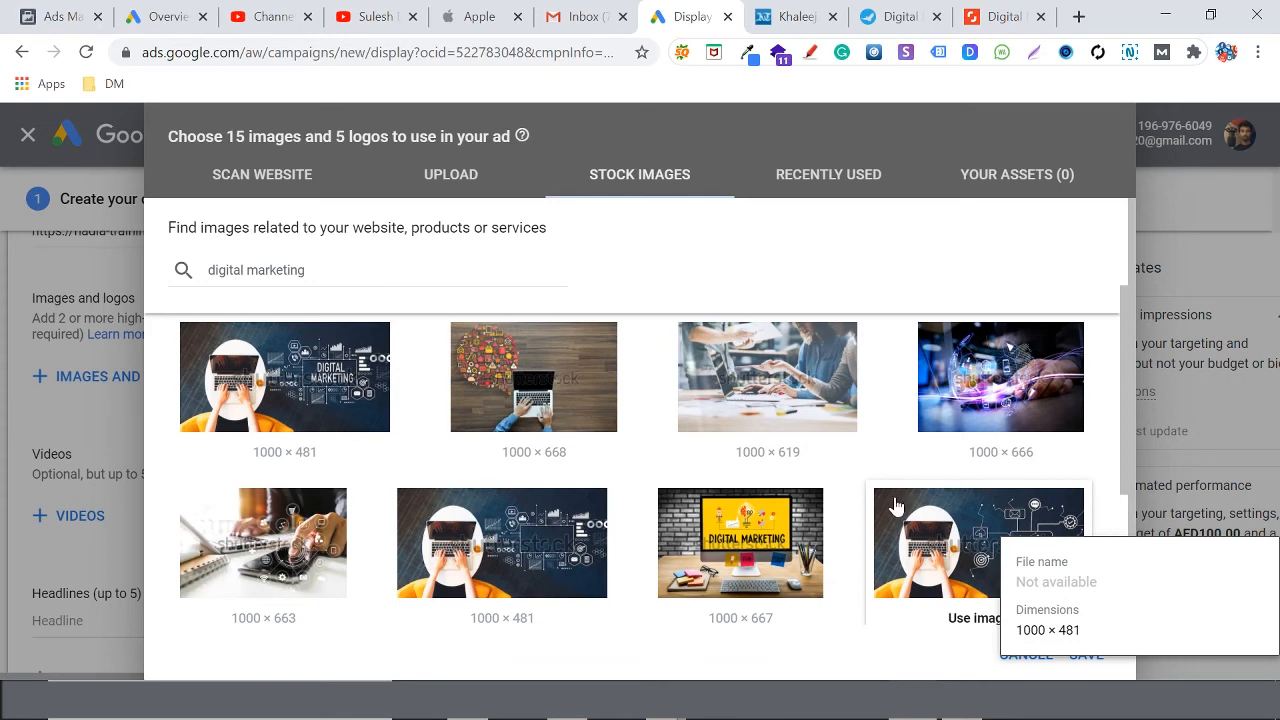
Choose the 1000 × 667 stock image of the yellow "Digital Marketing" monitor for the ad
{"action": "left_click", "coordinate": [1003, 16]}
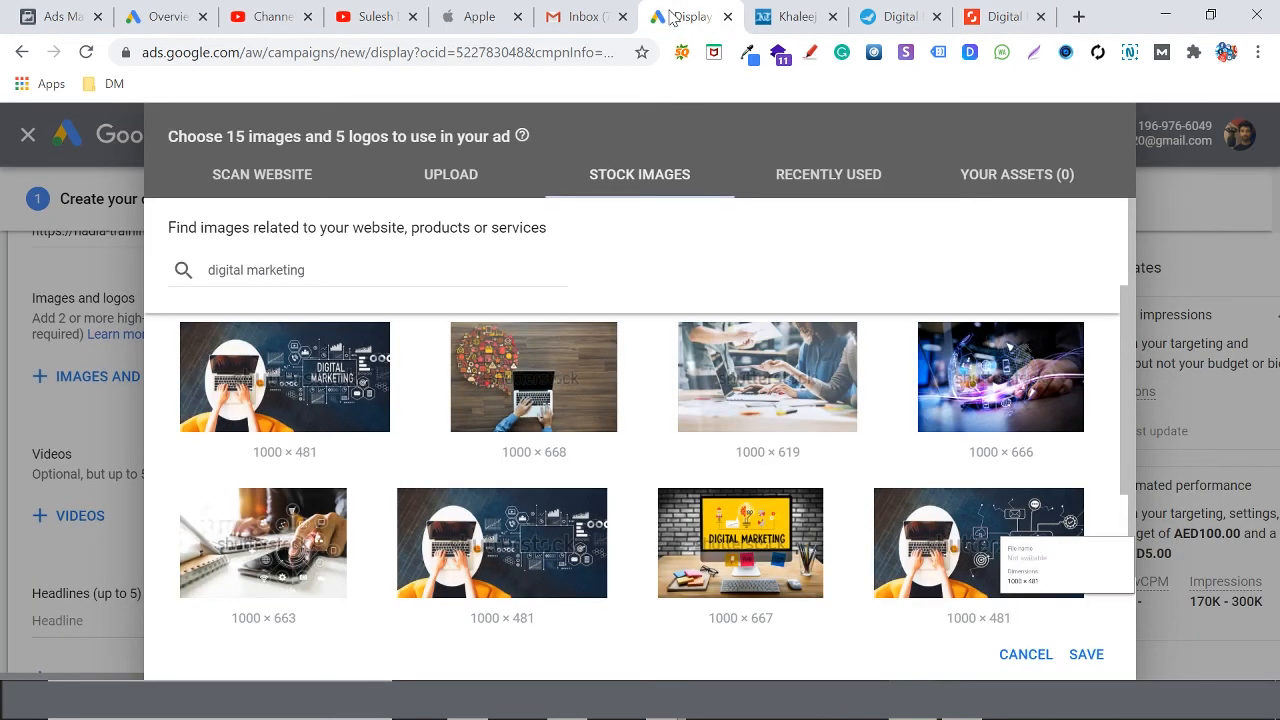
{"action": "left_click", "coordinate": [677, 18]}
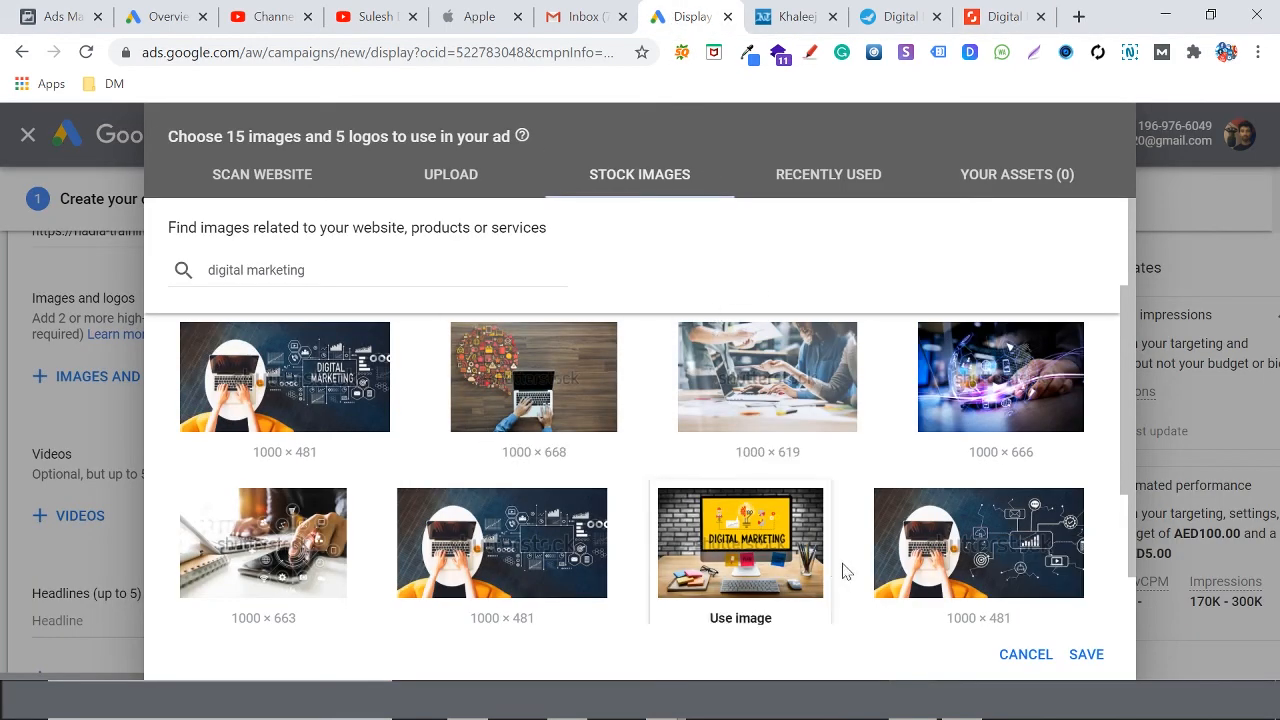
{"action": "mouse_move", "coordinate": [700, 548]}
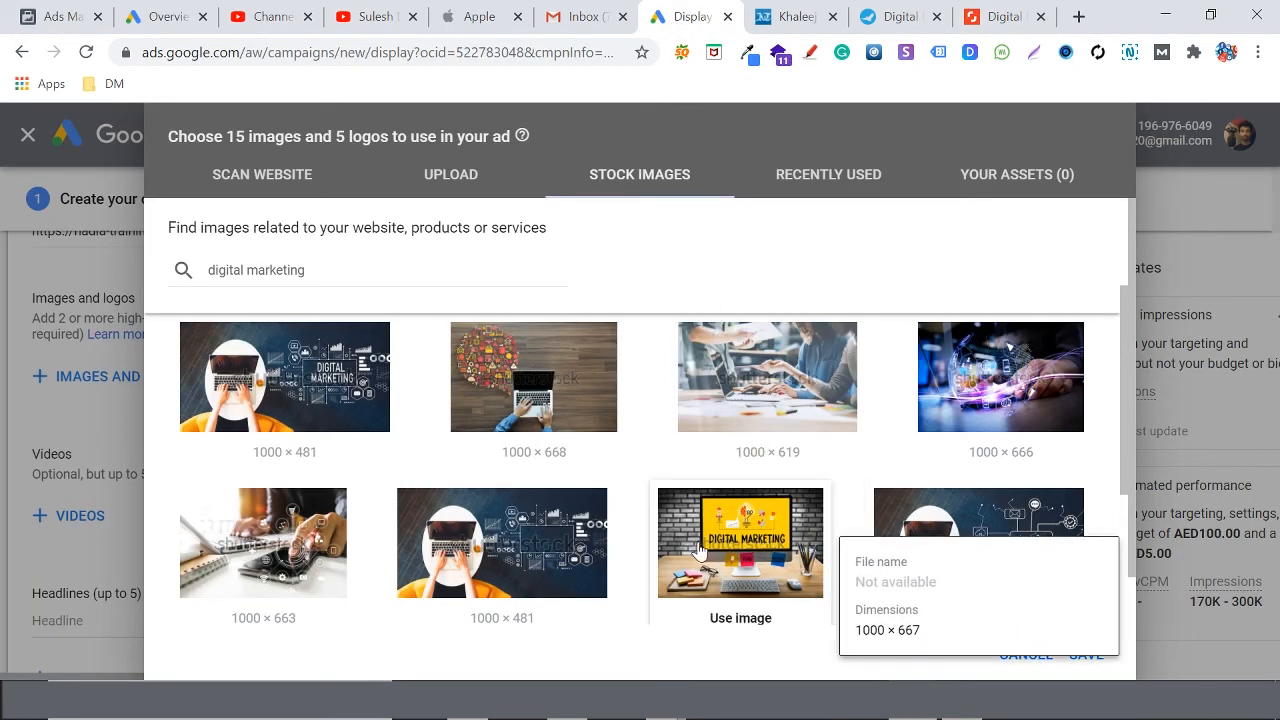
{"action": "left_click", "coordinate": [727, 541]}
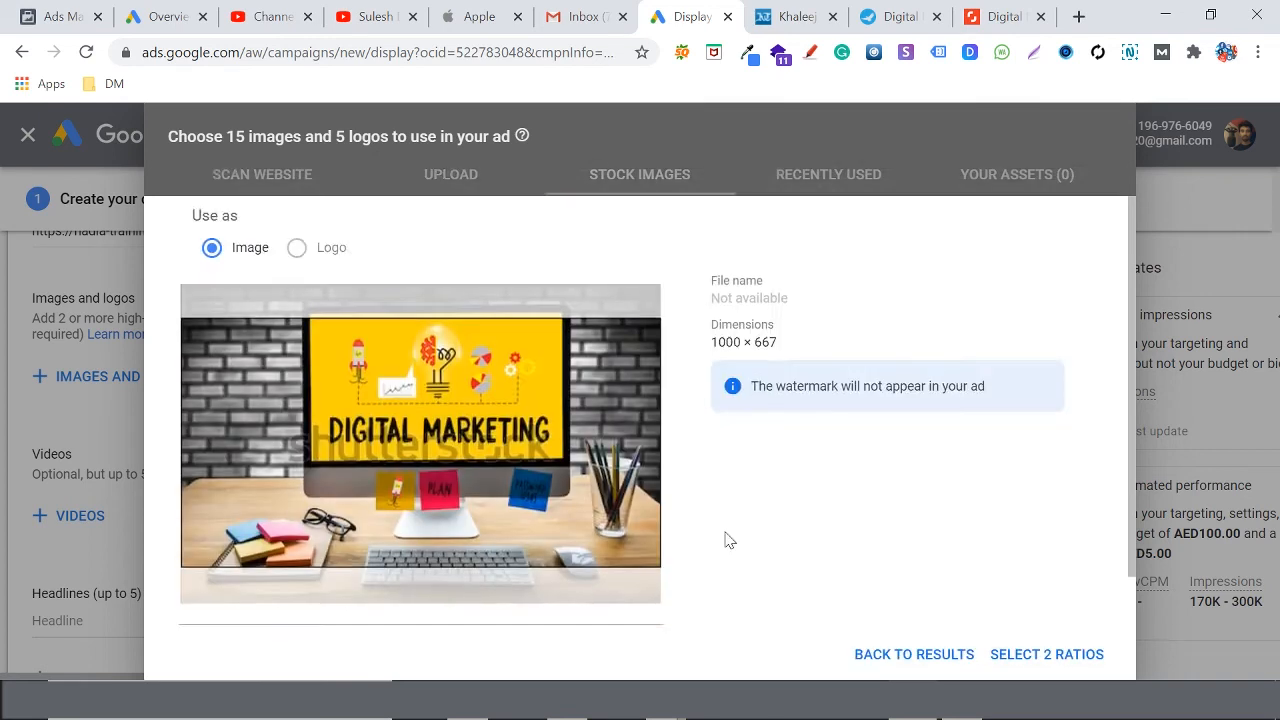
Reposition the landscape 1.91:1 crop of the chosen image so it frames the whole monitor
{"action": "left_click_drag", "start_coordinate": [549, 431], "coordinate": [549, 410]}
{"action": "scroll", "coordinate": [706, 451], "scroll_direction": "down", "scroll_amount": 1}
{"action": "left_click_drag", "start_coordinate": [474, 360], "coordinate": [477, 347]}
{"action": "scroll", "coordinate": [562, 399], "scroll_direction": "up", "scroll_amount": 1}
{"action": "left_click_drag", "start_coordinate": [462, 400], "coordinate": [465, 392]}
{"action": "scroll", "coordinate": [480, 410], "scroll_direction": "down", "scroll_amount": 1}
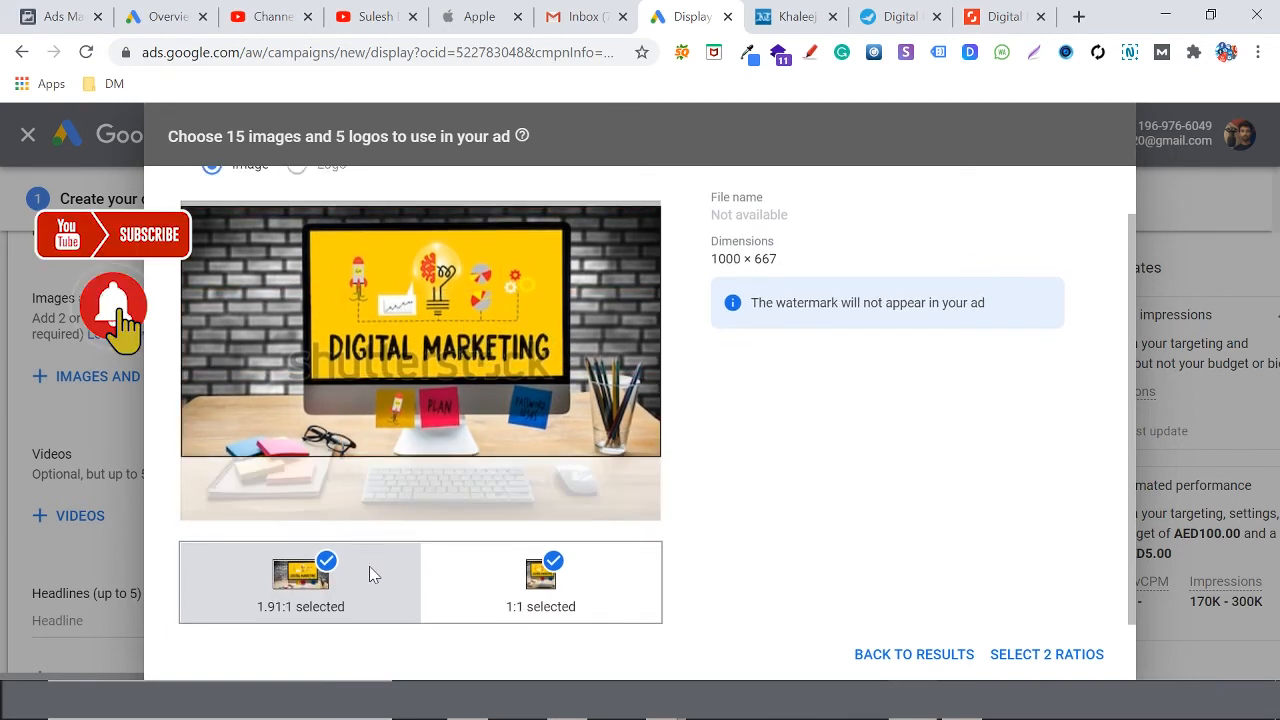
Shift the square 1:1 crop so it is centred on the monitor, and compare it with the landscape crop
{"action": "left_click", "coordinate": [515, 597]}
{"action": "left_click_drag", "start_coordinate": [430, 398], "coordinate": [443, 392]}
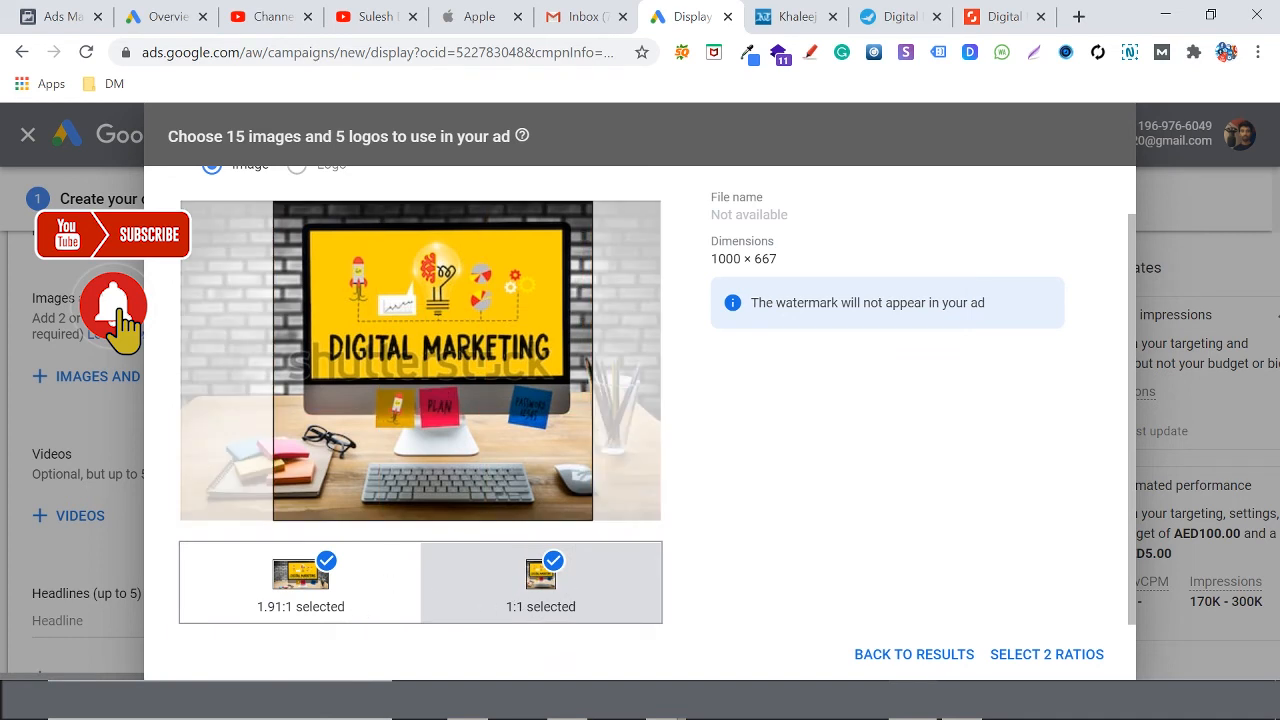
{"action": "left_click", "coordinate": [335, 597]}
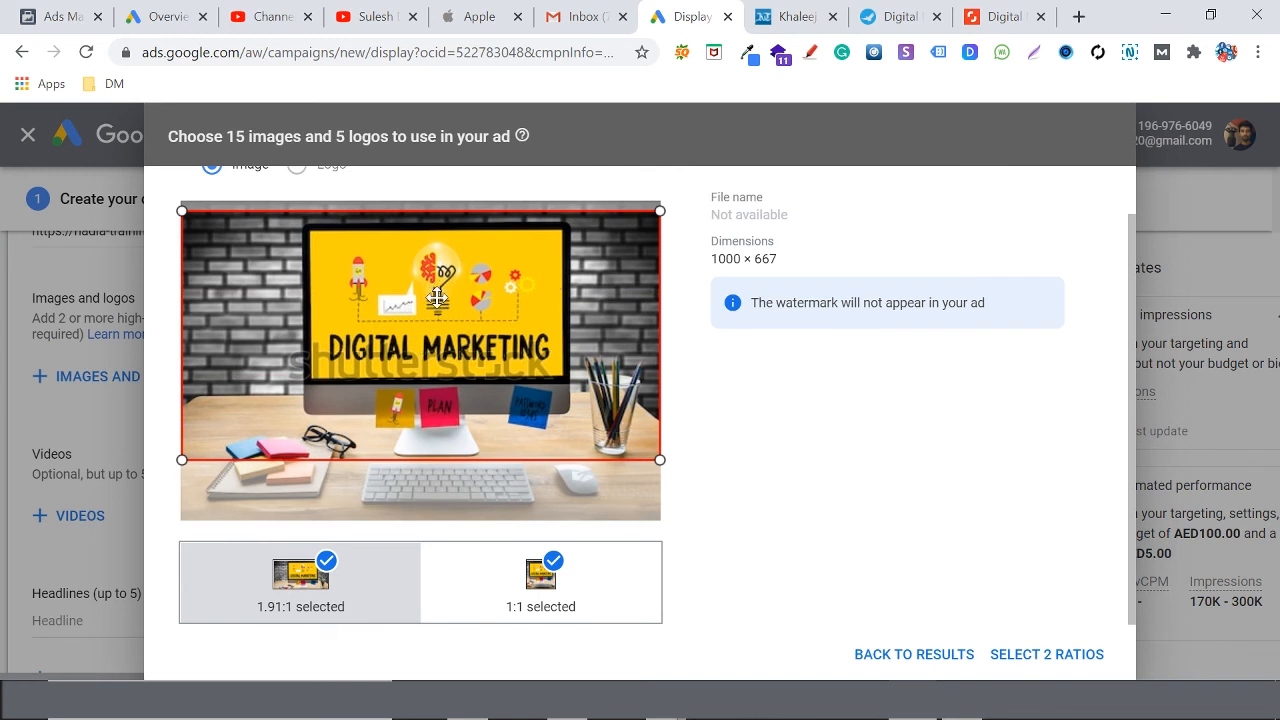
{"action": "left_click", "coordinate": [520, 592]}
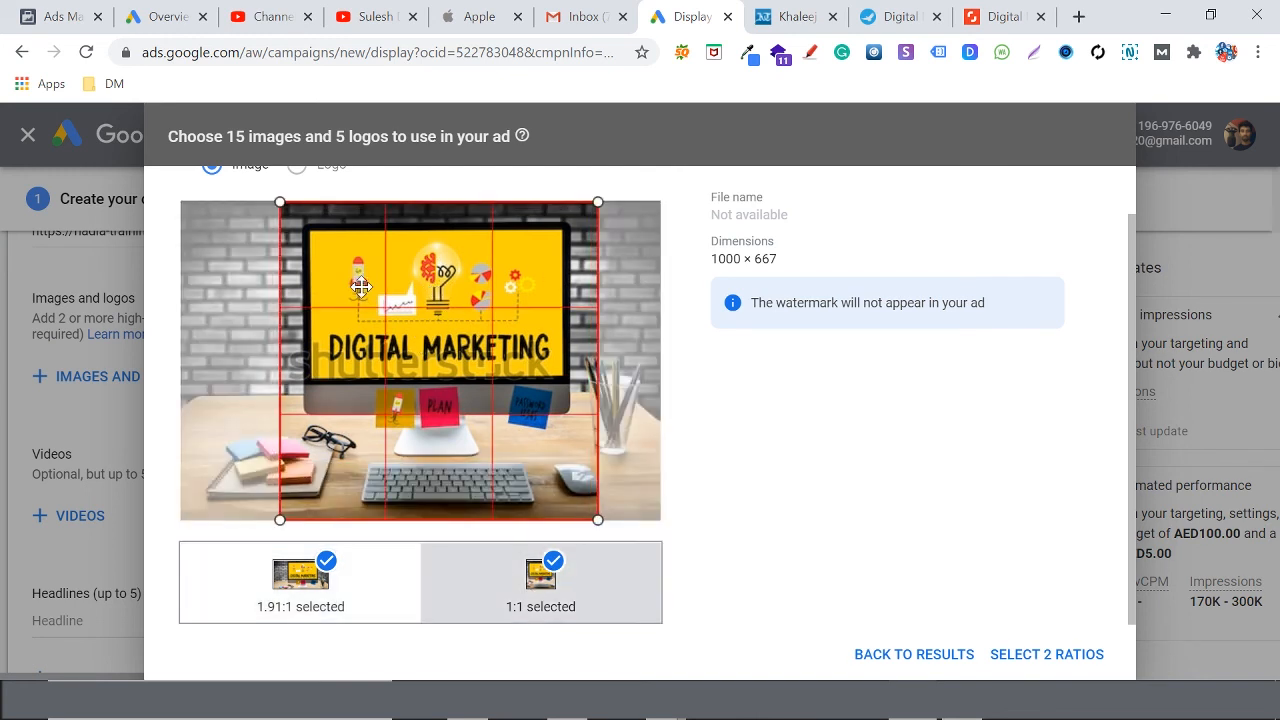
Accept both crop ratios of the image and save the image selection to the ad
{"action": "left_click", "coordinate": [1075, 656]}
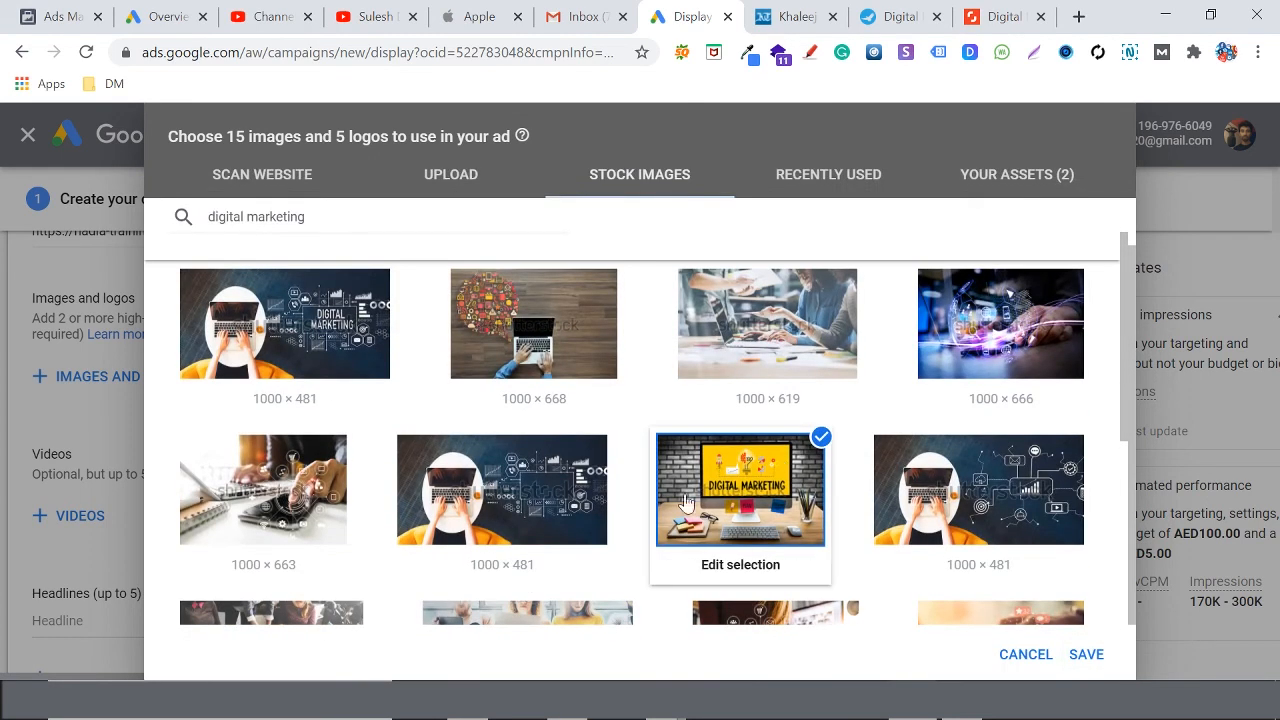
{"action": "scroll", "coordinate": [1050, 615], "scroll_direction": "down", "scroll_amount": 2}
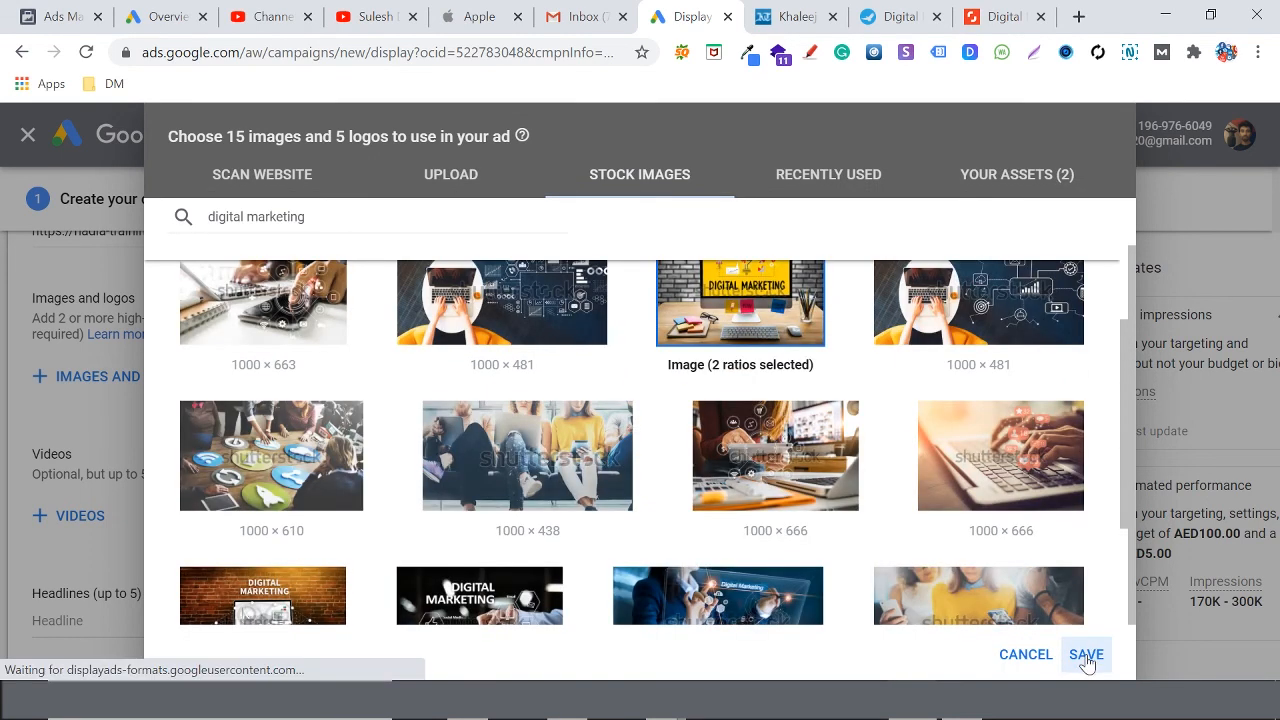
{"action": "left_click", "coordinate": [1085, 656]}
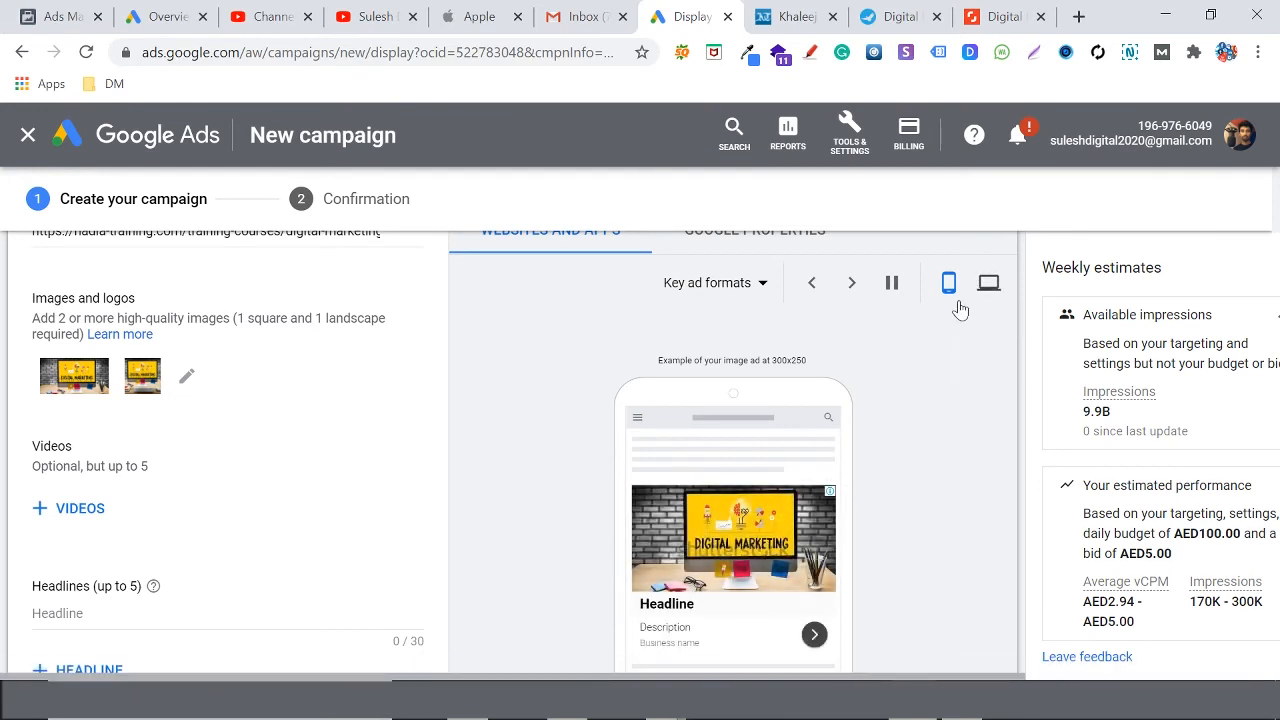
Switch the ad preview to desktop and look through the example ad formats
{"action": "left_click", "coordinate": [987, 288]}
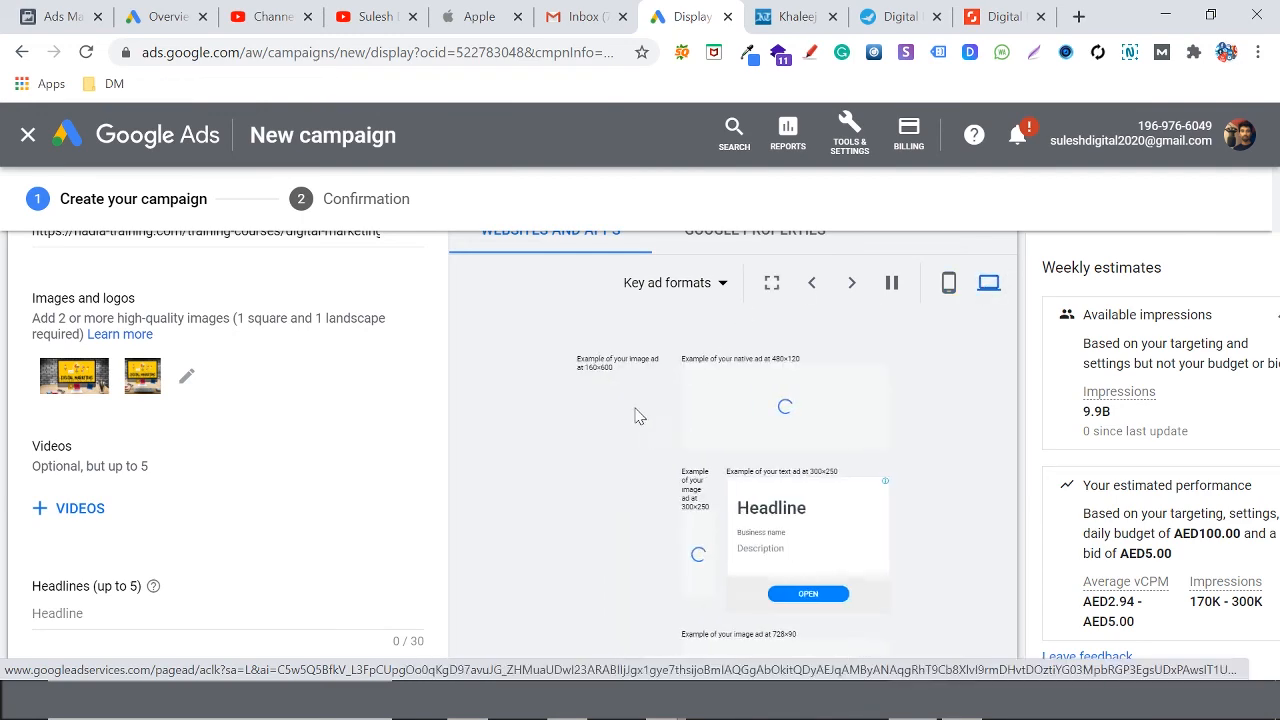
{"action": "scroll", "coordinate": [603, 443], "scroll_direction": "down", "scroll_amount": 2}
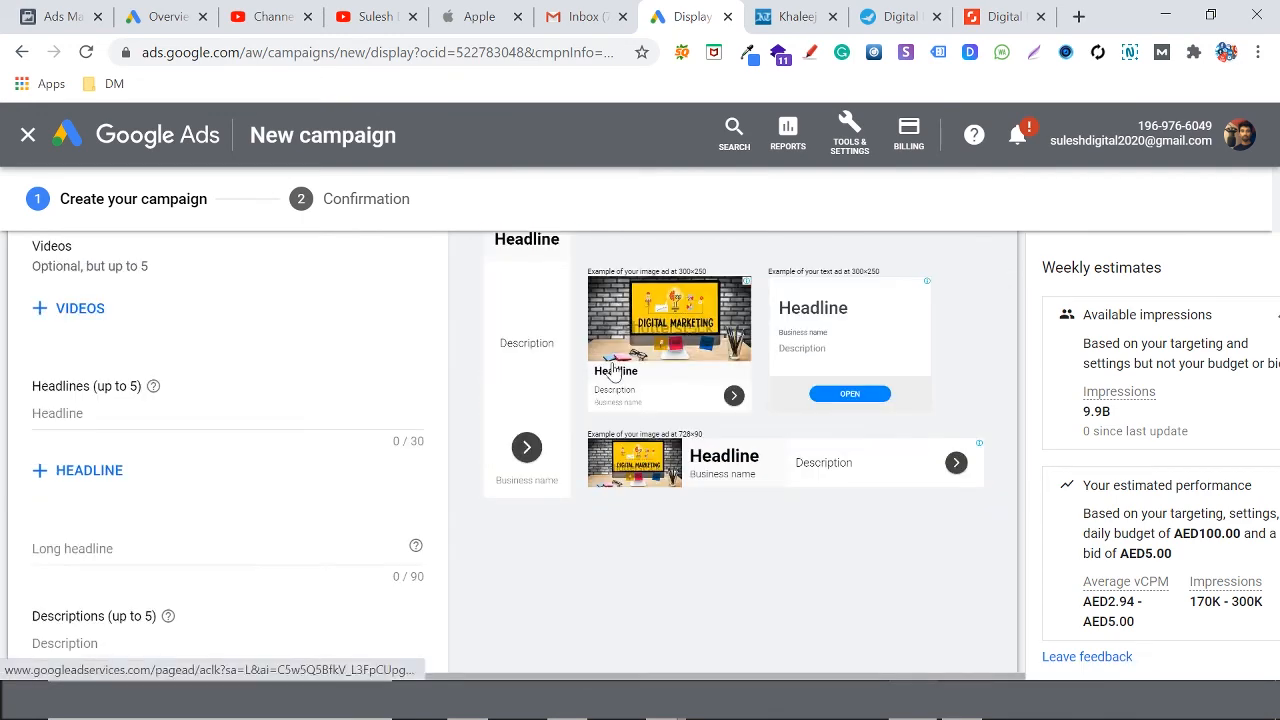
{"action": "scroll", "coordinate": [614, 370], "scroll_direction": "up", "scroll_amount": 1}
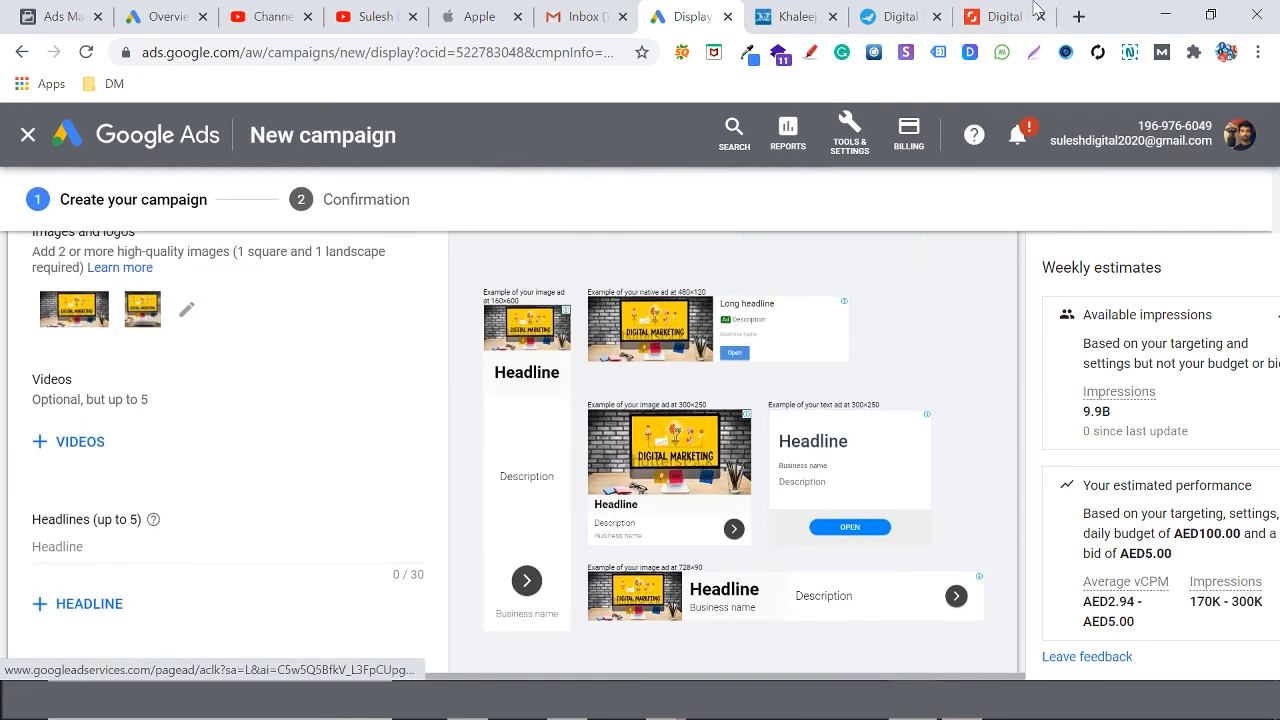
Examine the display ad placements on the Khaleej Times website, and return to the Google Ads preview to compare
{"action": "left_click", "coordinate": [797, 18]}
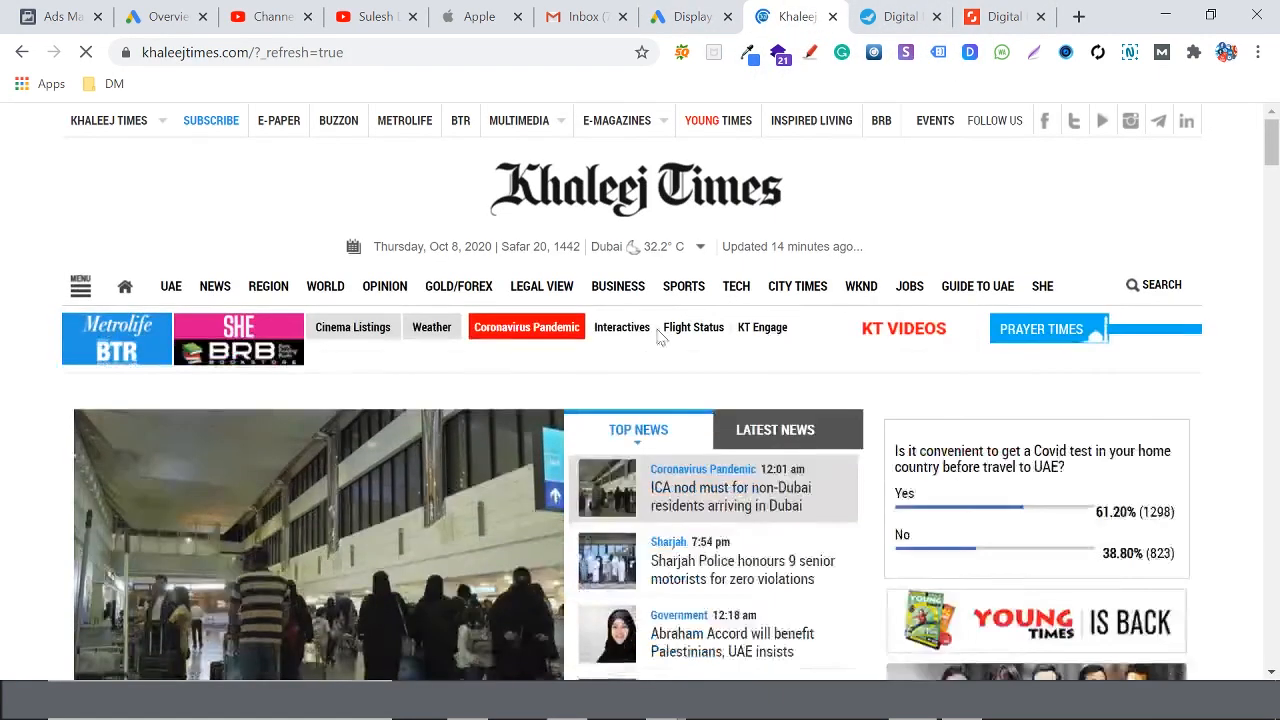
{"action": "scroll", "coordinate": [660, 340], "scroll_direction": "down", "scroll_amount": 5}
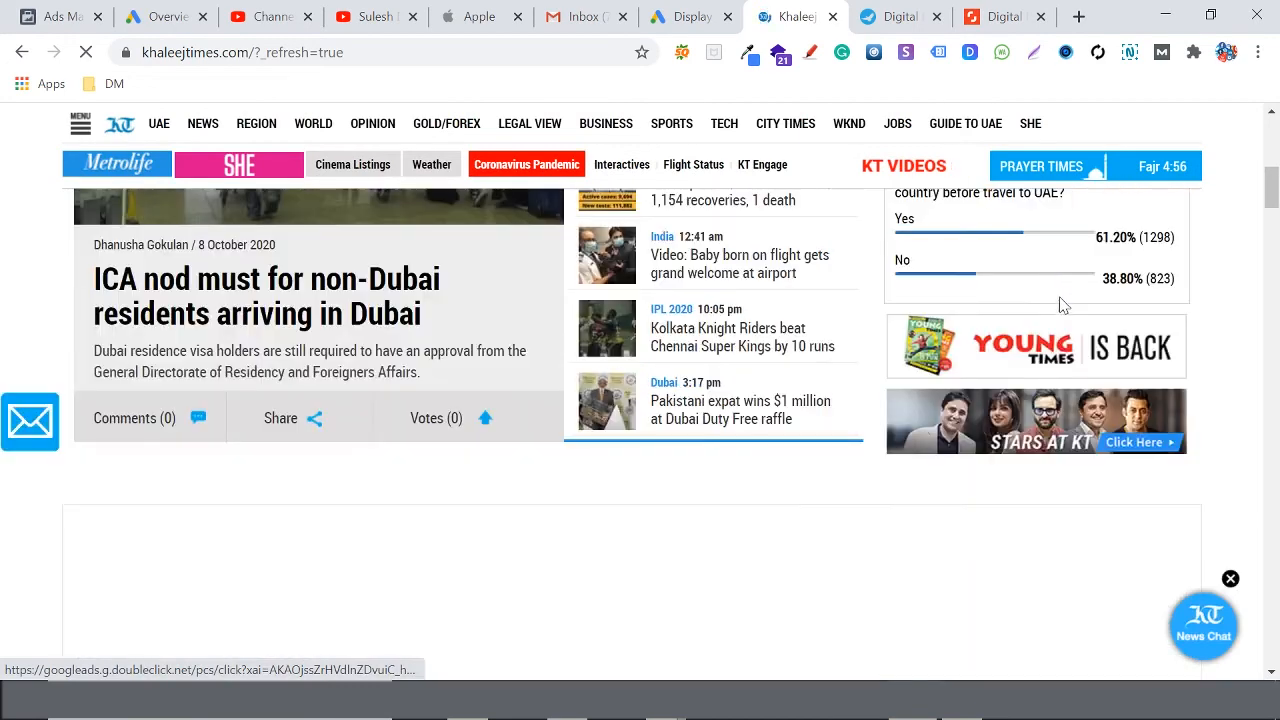
{"action": "scroll", "coordinate": [1050, 320], "scroll_direction": "up", "scroll_amount": 3}
{"action": "scroll", "coordinate": [1013, 360], "scroll_direction": "up", "scroll_amount": 1}
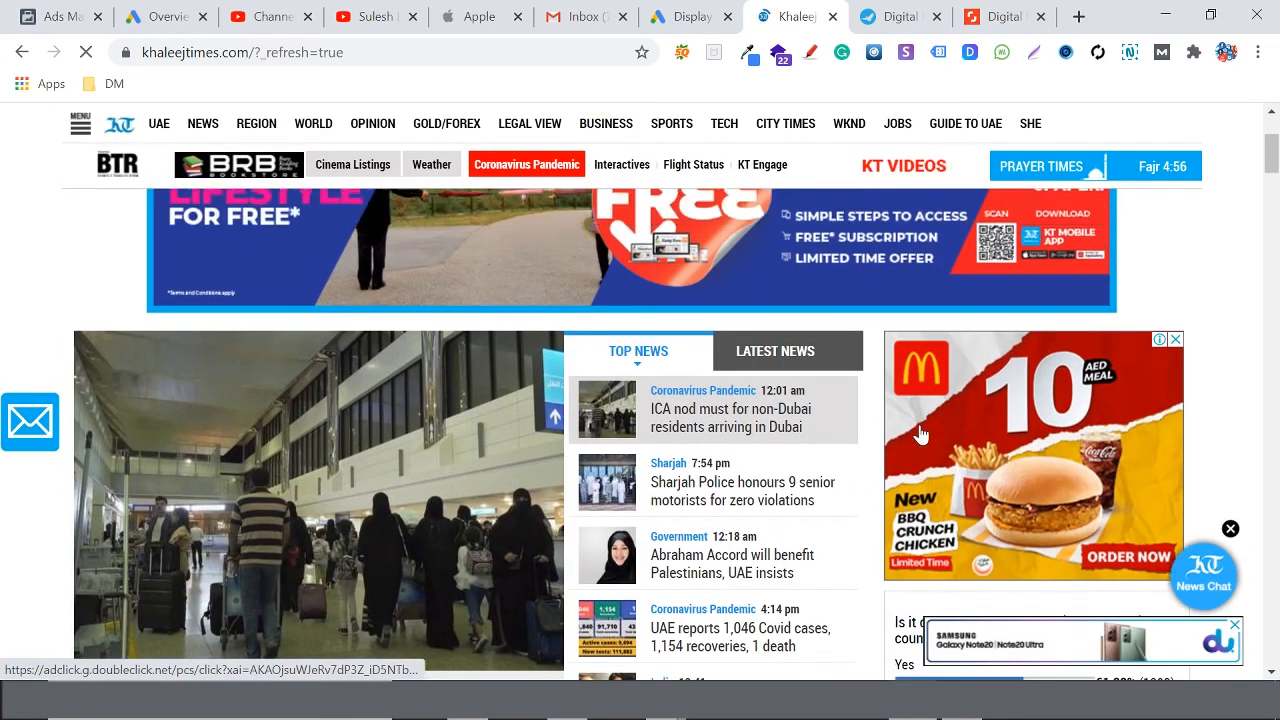
{"action": "scroll", "coordinate": [920, 434], "scroll_direction": "up", "scroll_amount": 2}
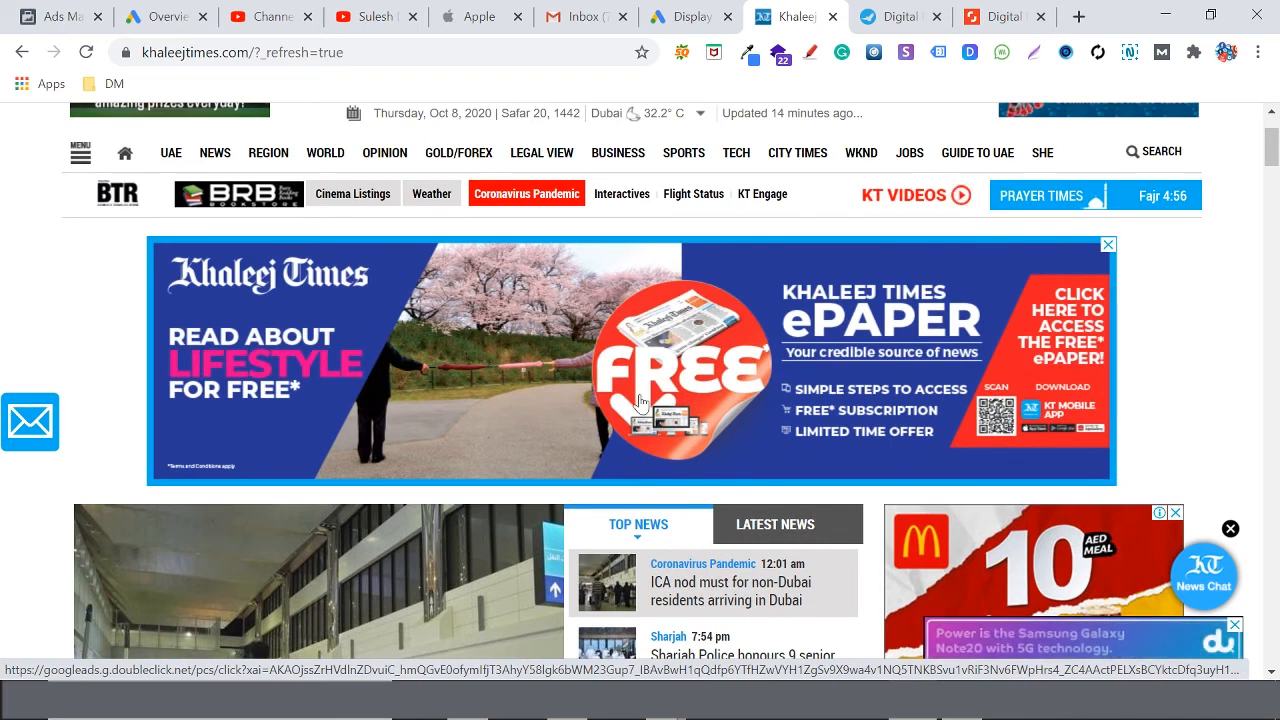
{"action": "left_click", "coordinate": [690, 16]}
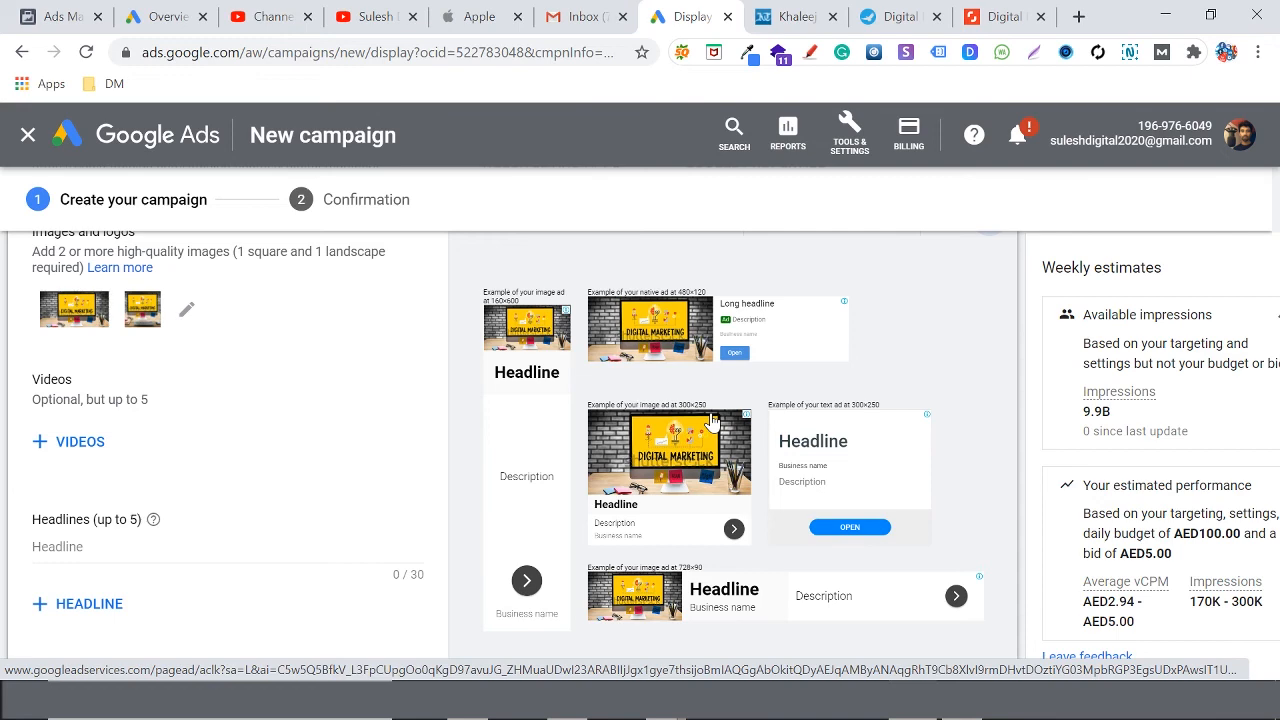
{"action": "scroll", "coordinate": [660, 460], "scroll_direction": "up", "scroll_amount": 4}
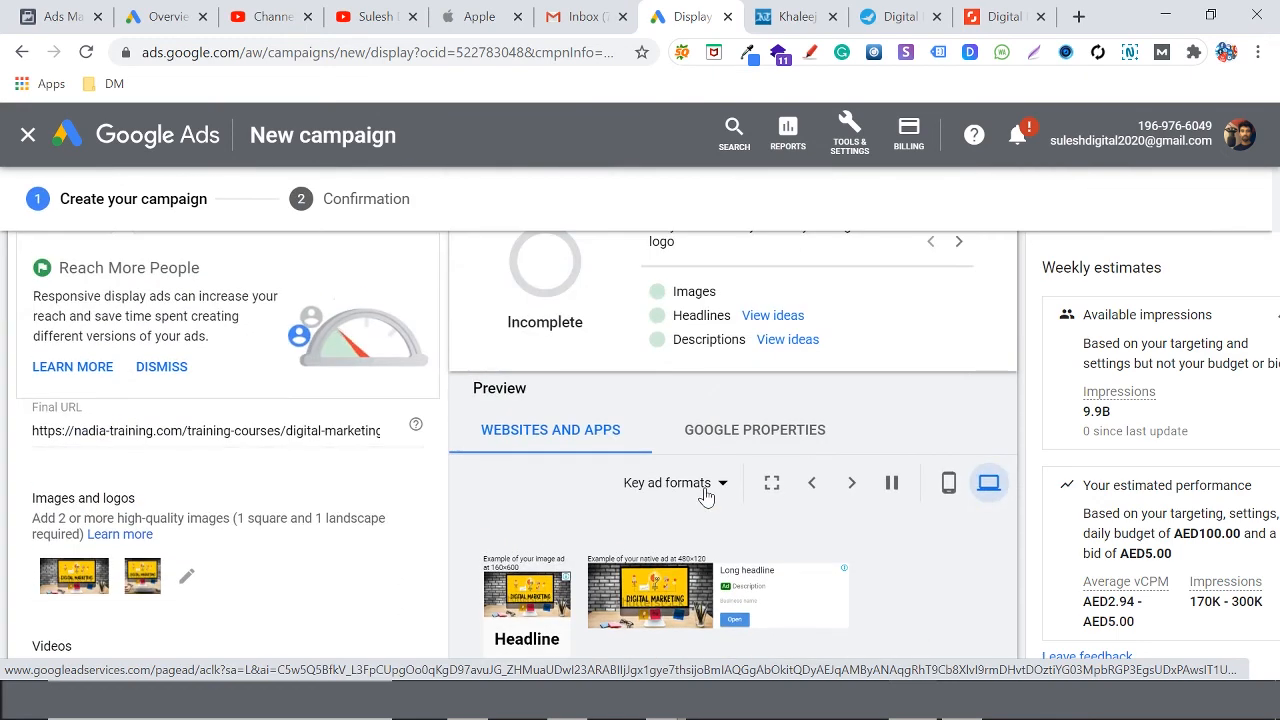
Enter "Digital Marketing Course" as the first headline of the ad
{"action": "scroll", "coordinate": [706, 490], "scroll_direction": "down", "scroll_amount": 5}
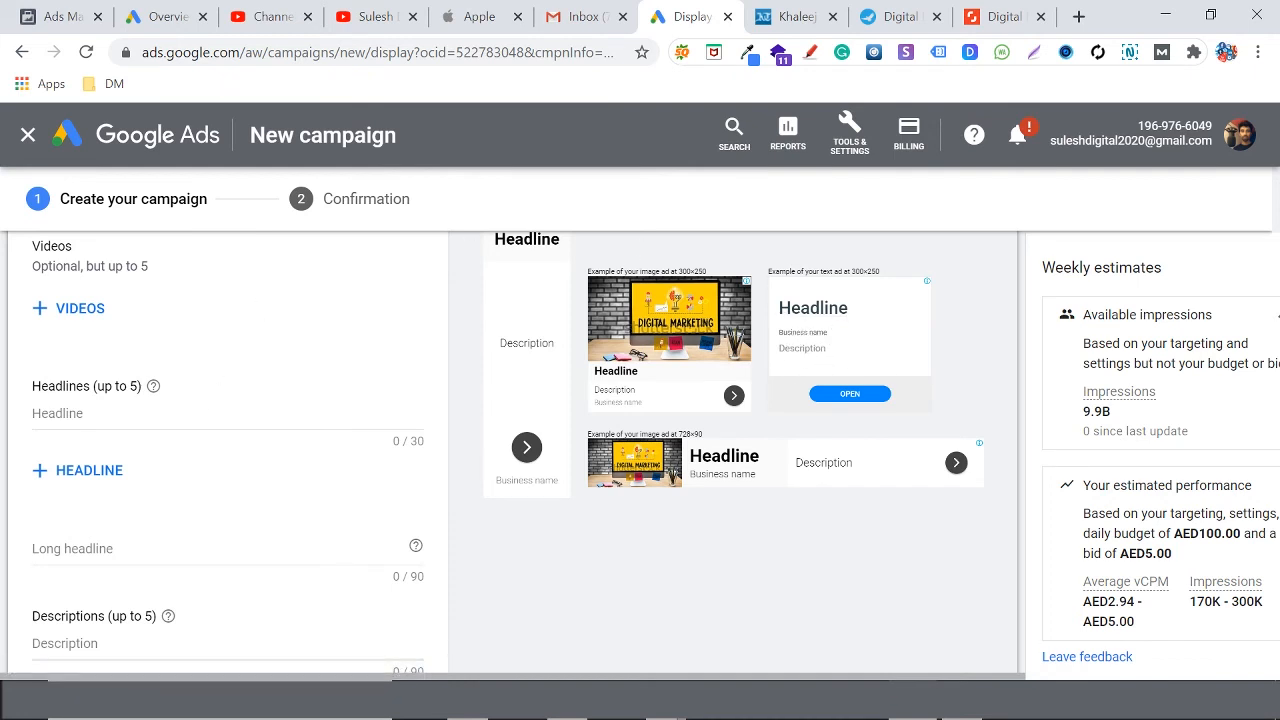
{"action": "left_click", "coordinate": [58, 413]}
{"action": "type", "text": "Di"}
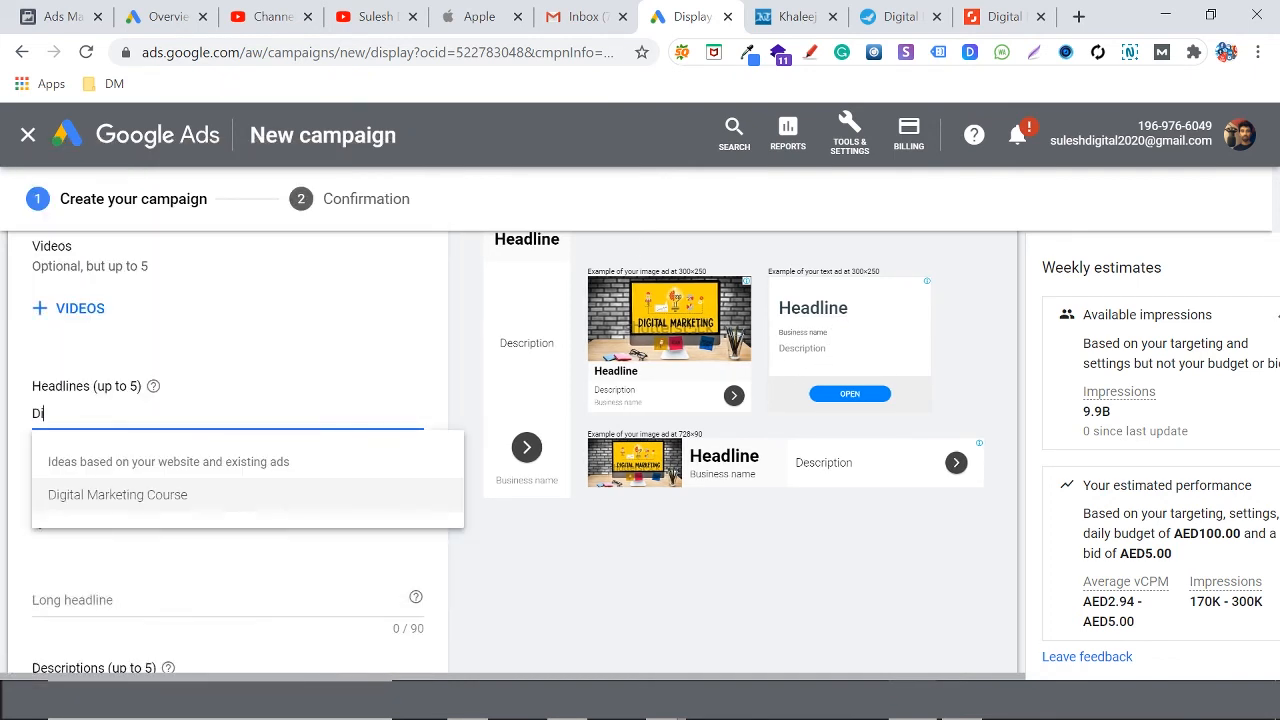
{"action": "type", "text": "gital Marke"}
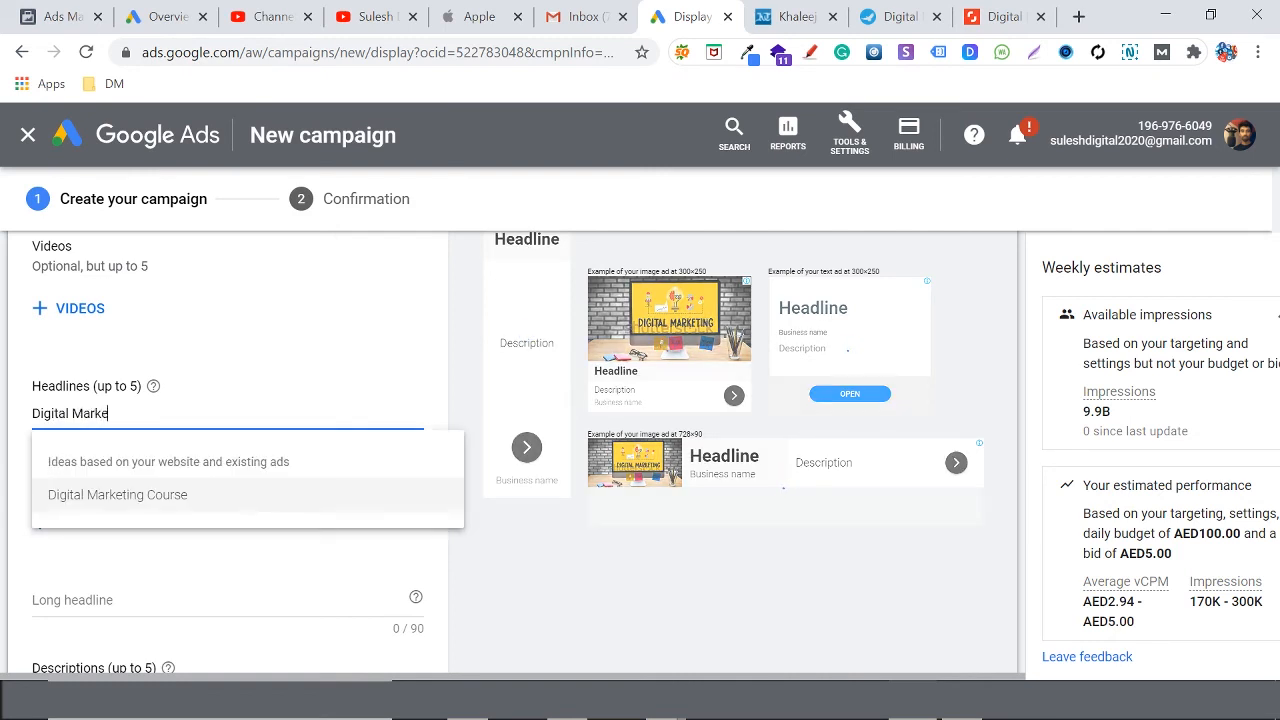
{"action": "type", "text": "ting Cou"}
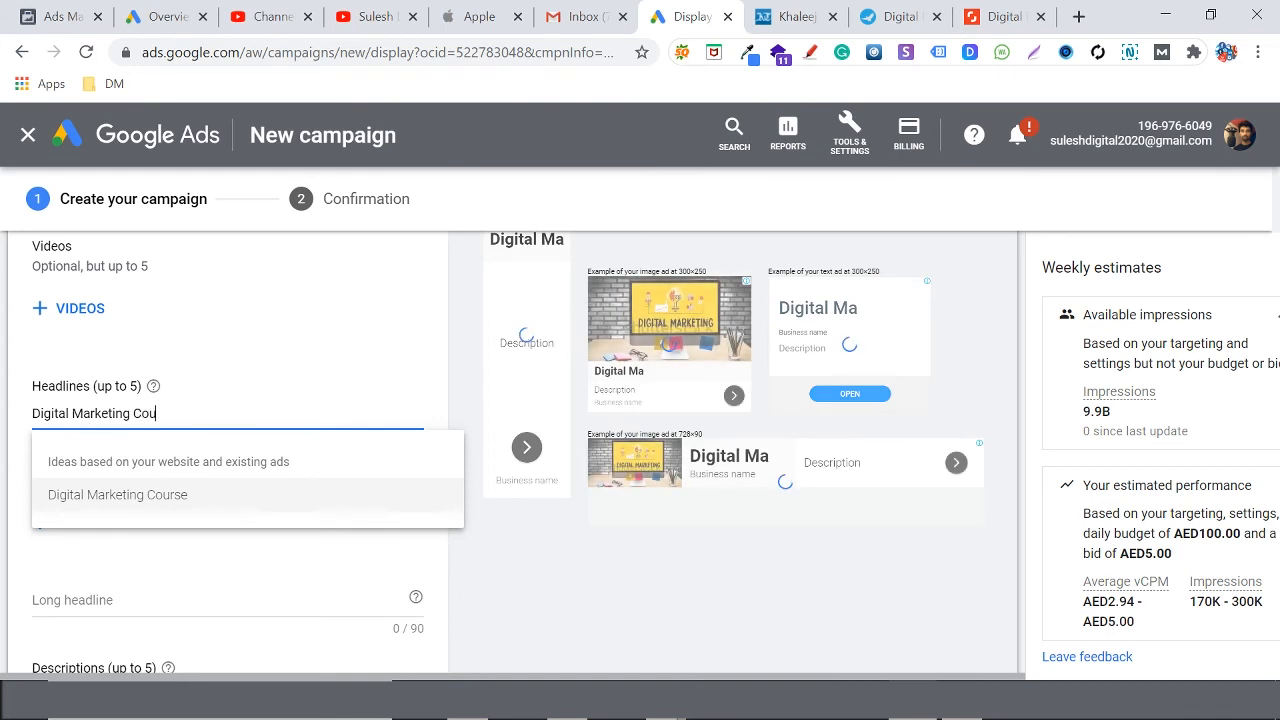
{"action": "type", "text": "rse"}
{"action": "left_click", "coordinate": [711, 577]}
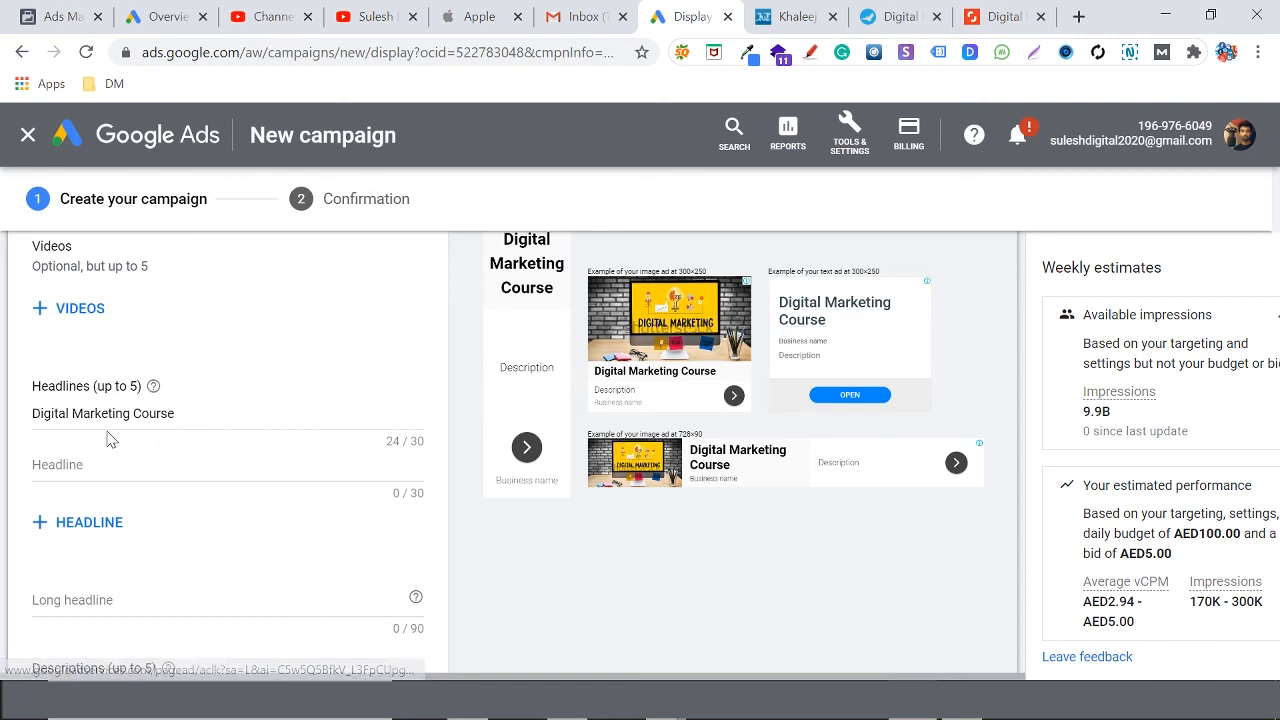
Add "Digital Marketing Training" as the second headline, reusing the "Digital Marketing" text from the first
{"action": "left_click_drag", "start_coordinate": [97, 386], "coordinate": [130, 386]}
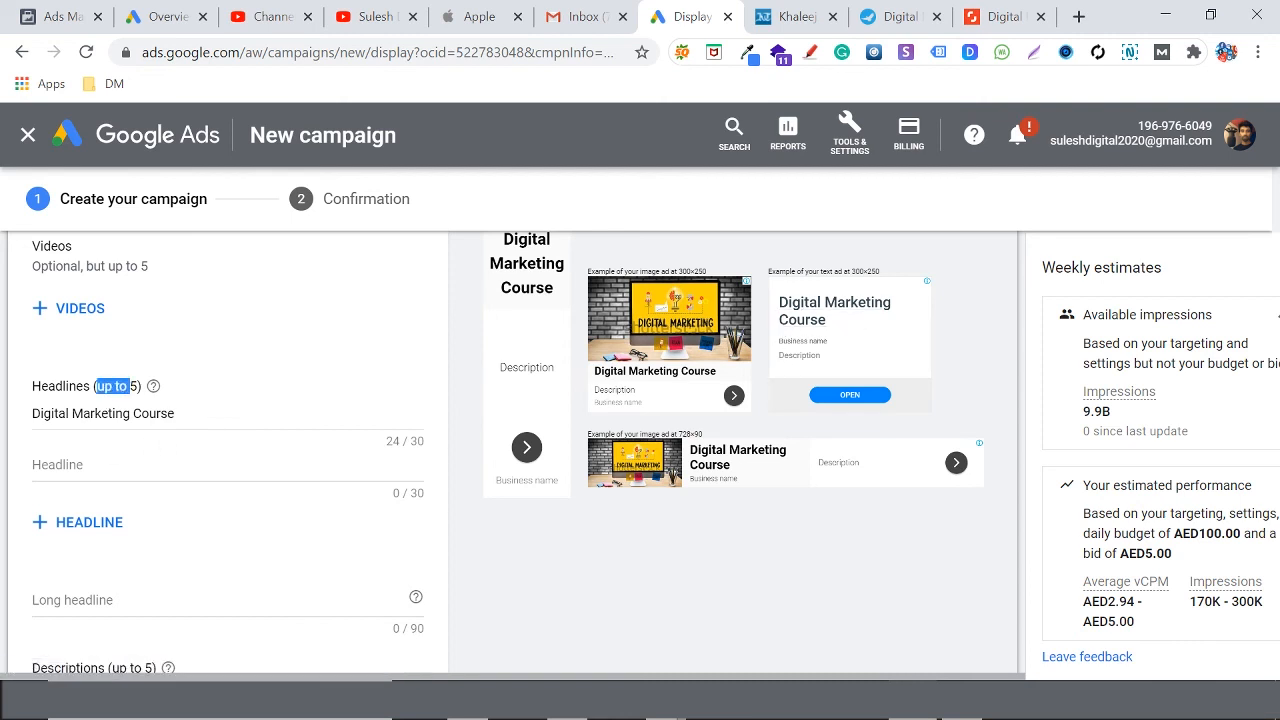
{"action": "left_click_drag", "start_coordinate": [32, 413], "coordinate": [130, 413]}
{"action": "key", "text": "ctrl+c"}
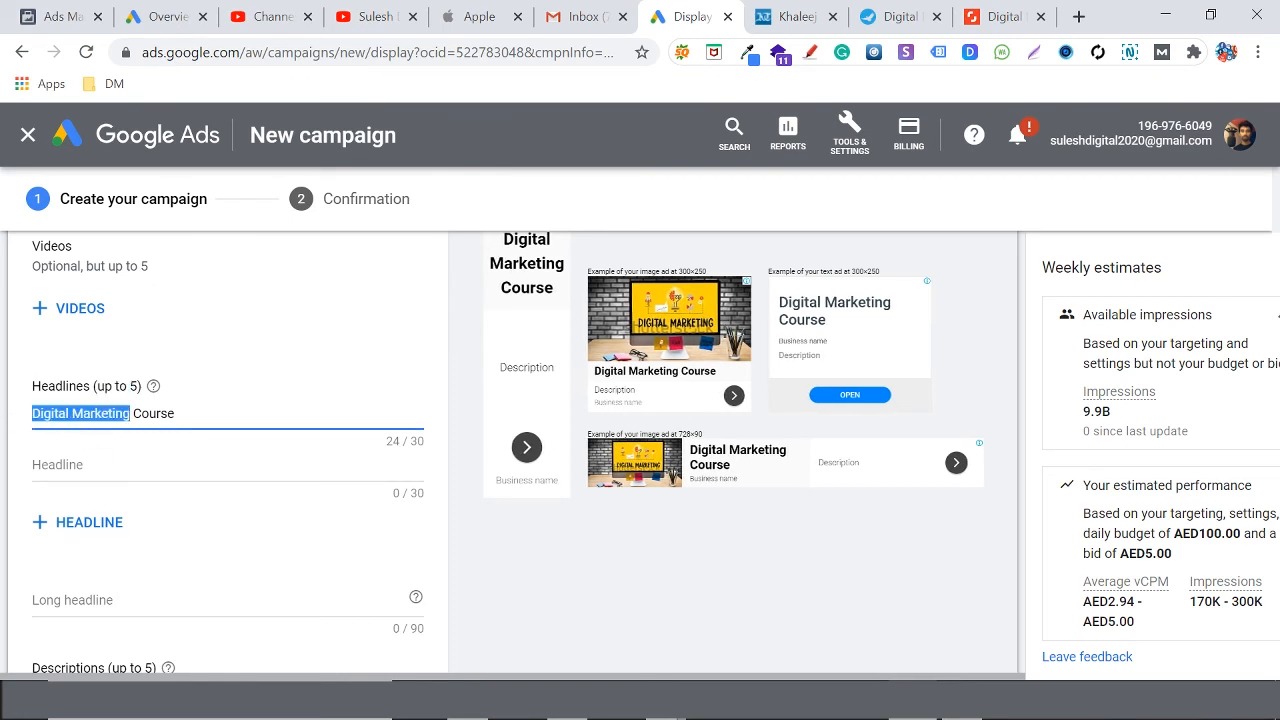
{"action": "left_click", "coordinate": [86, 465]}
{"action": "key", "text": "ctrl+v"}
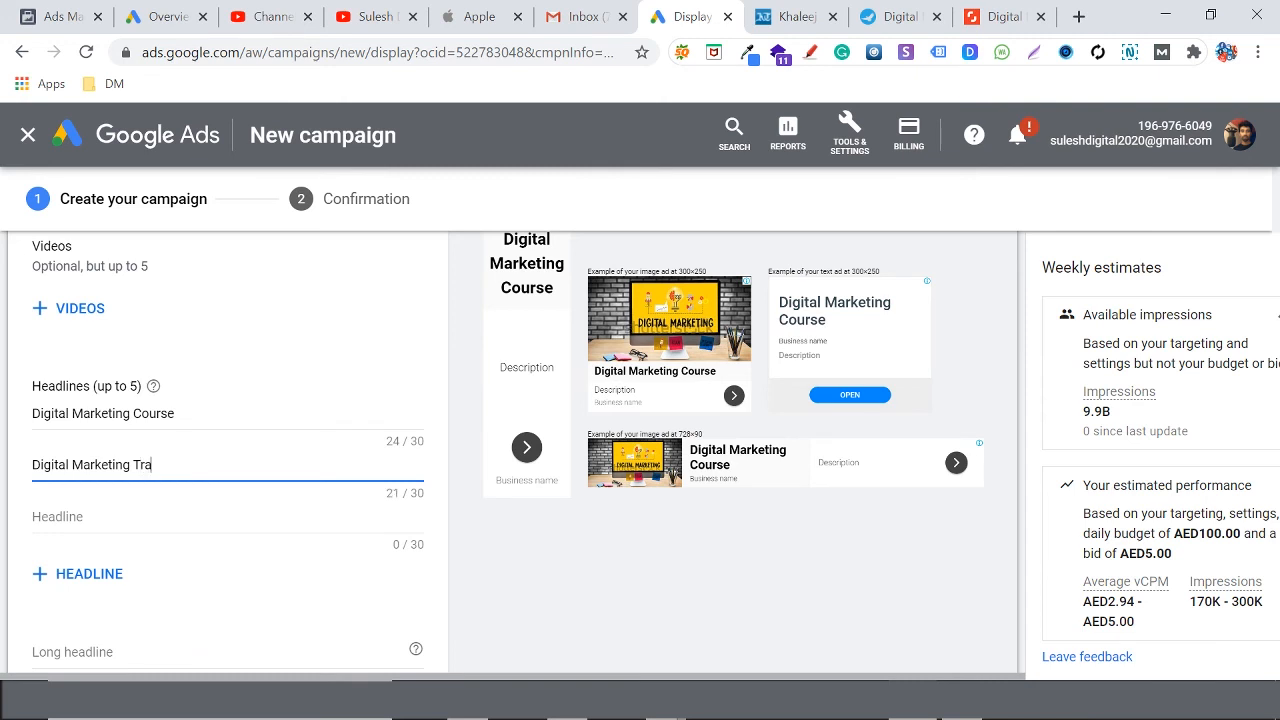
{"action": "type", "text": "ning"}
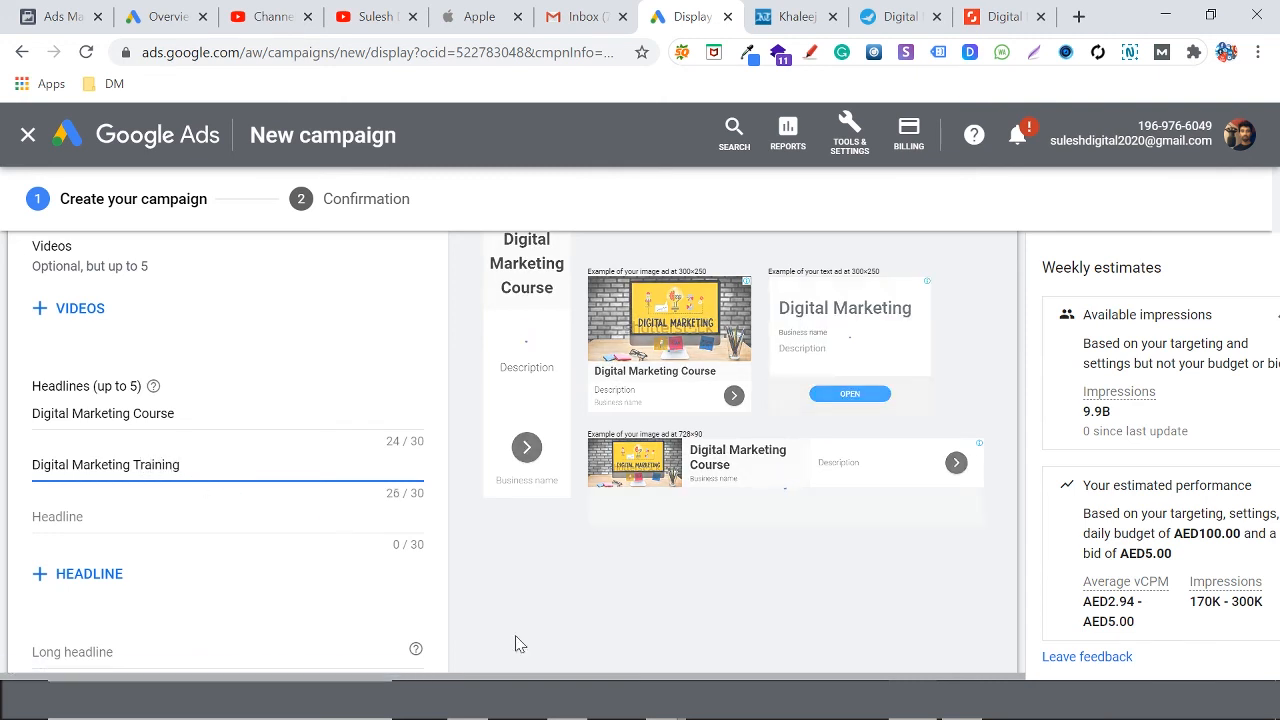
{"action": "left_click", "coordinate": [530, 612]}
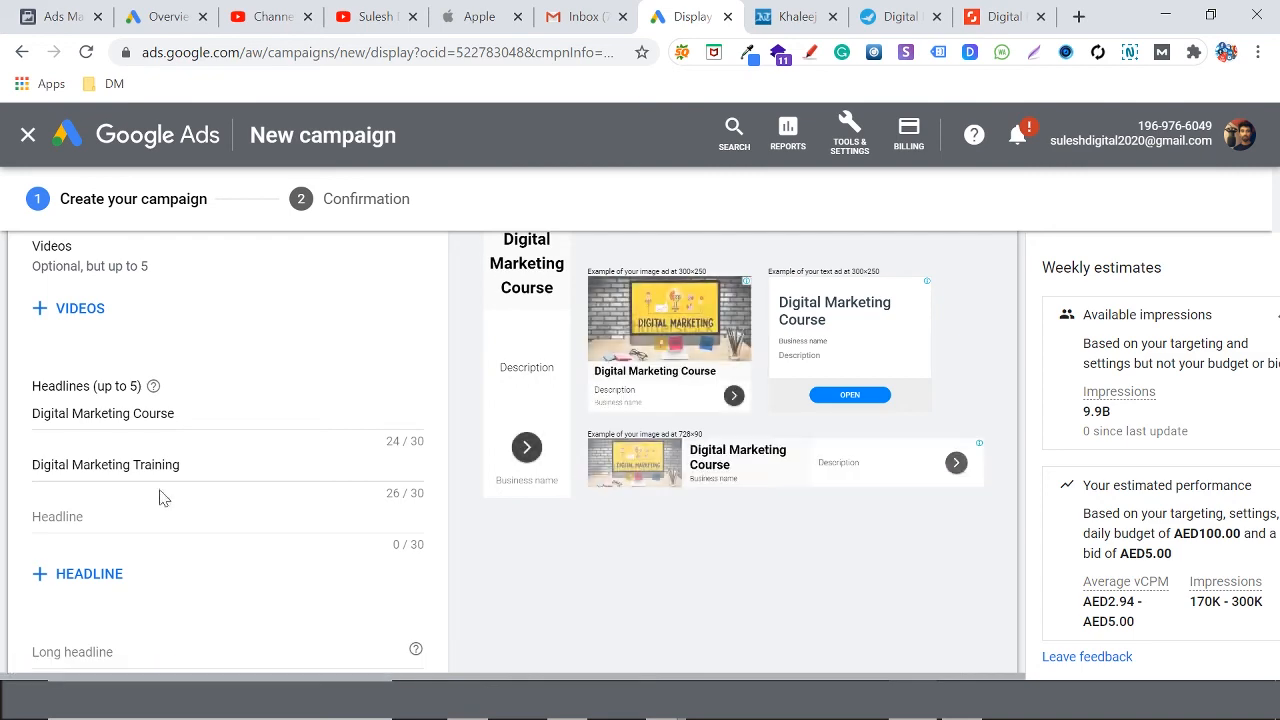
Check the long headline field and where the long headline is placed in the ad previews
{"action": "scroll", "coordinate": [168, 510], "scroll_direction": "down", "scroll_amount": 2}
{"action": "left_click", "coordinate": [127, 466]}
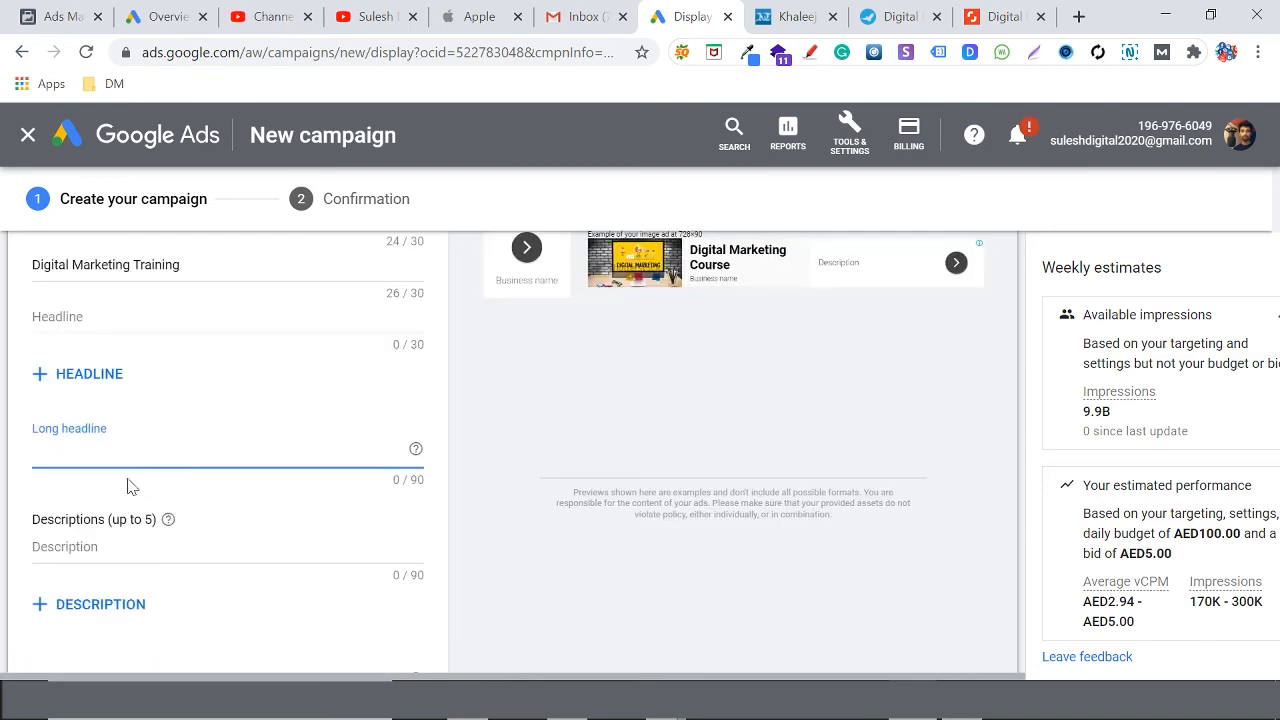
{"action": "scroll", "coordinate": [258, 472], "scroll_direction": "up", "scroll_amount": 2}
{"action": "scroll", "coordinate": [884, 462], "scroll_direction": "up", "scroll_amount": 2}
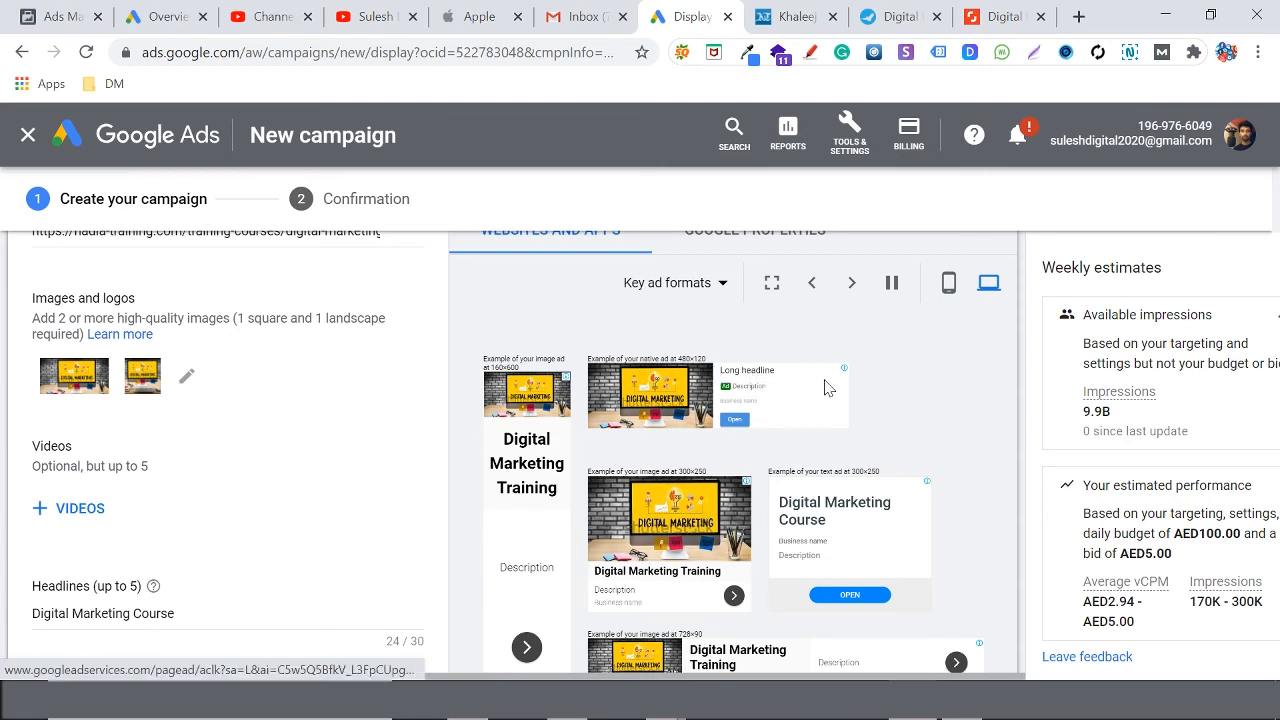
{"action": "scroll", "coordinate": [617, 486], "scroll_direction": "down", "scroll_amount": 5}
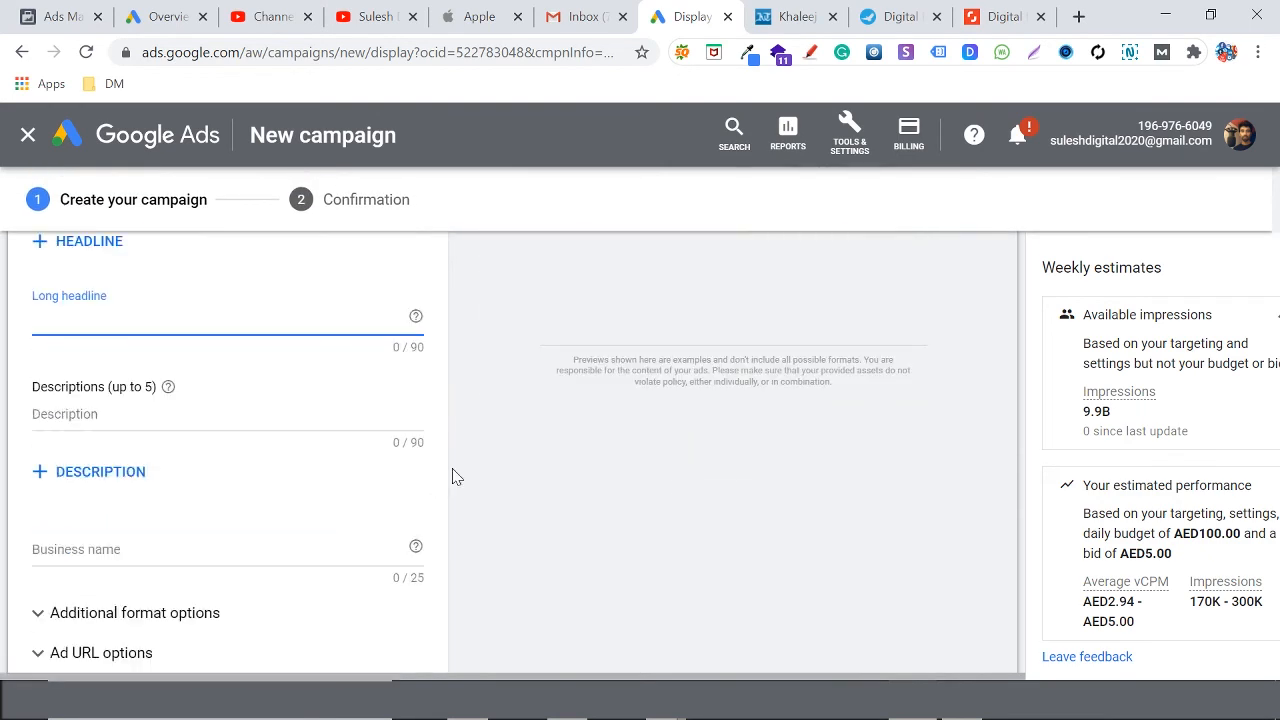
Fill in the ad's long headline with "Digital Marketing Training" copied from the second headline, and check it in the previews
{"action": "scroll", "coordinate": [230, 480], "scroll_direction": "up", "scroll_amount": 2}
{"action": "left_click_drag", "start_coordinate": [182, 332], "coordinate": [5, 342]}
{"action": "key", "text": "ctrl+c"}
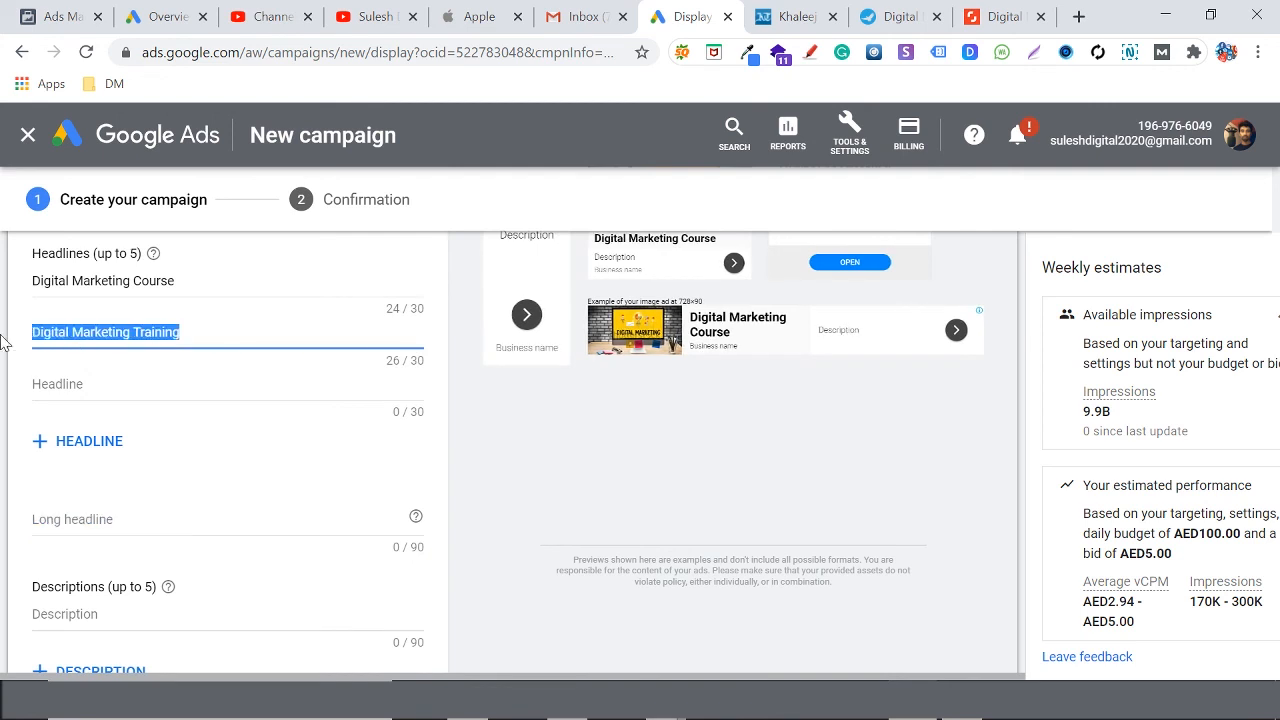
{"action": "left_click", "coordinate": [150, 519]}
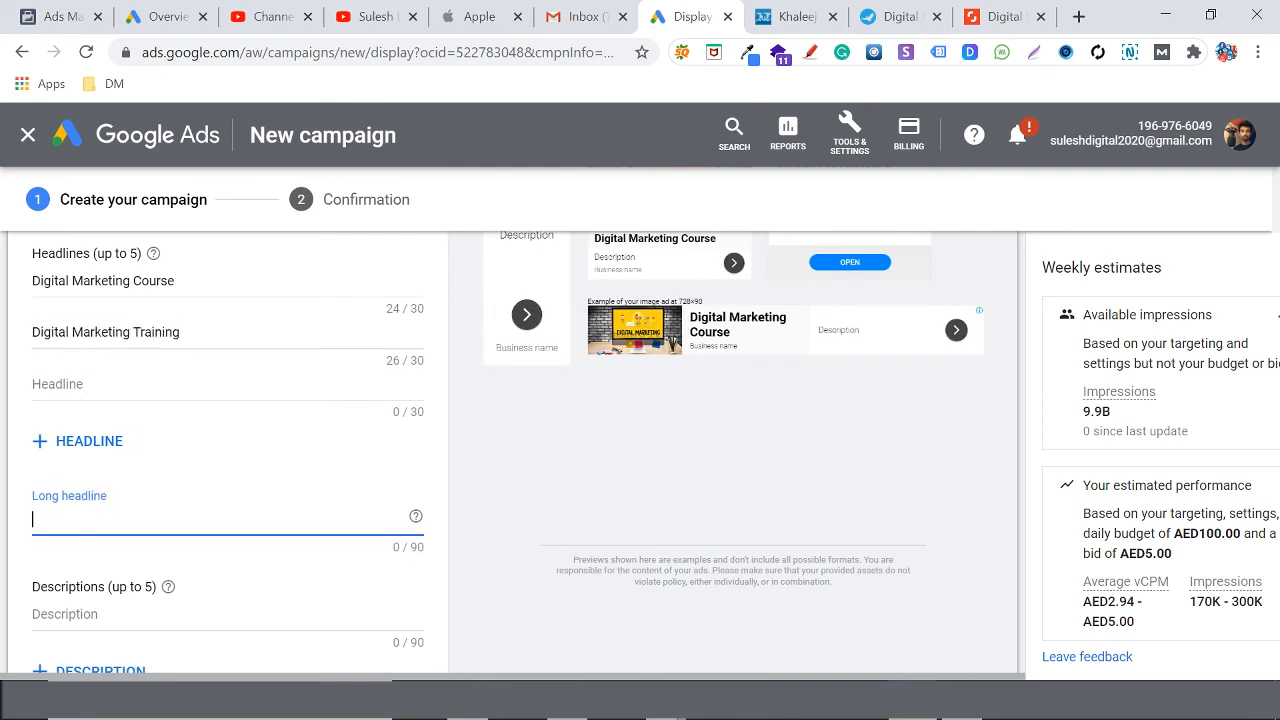
{"action": "key", "text": "ctrl+v"}
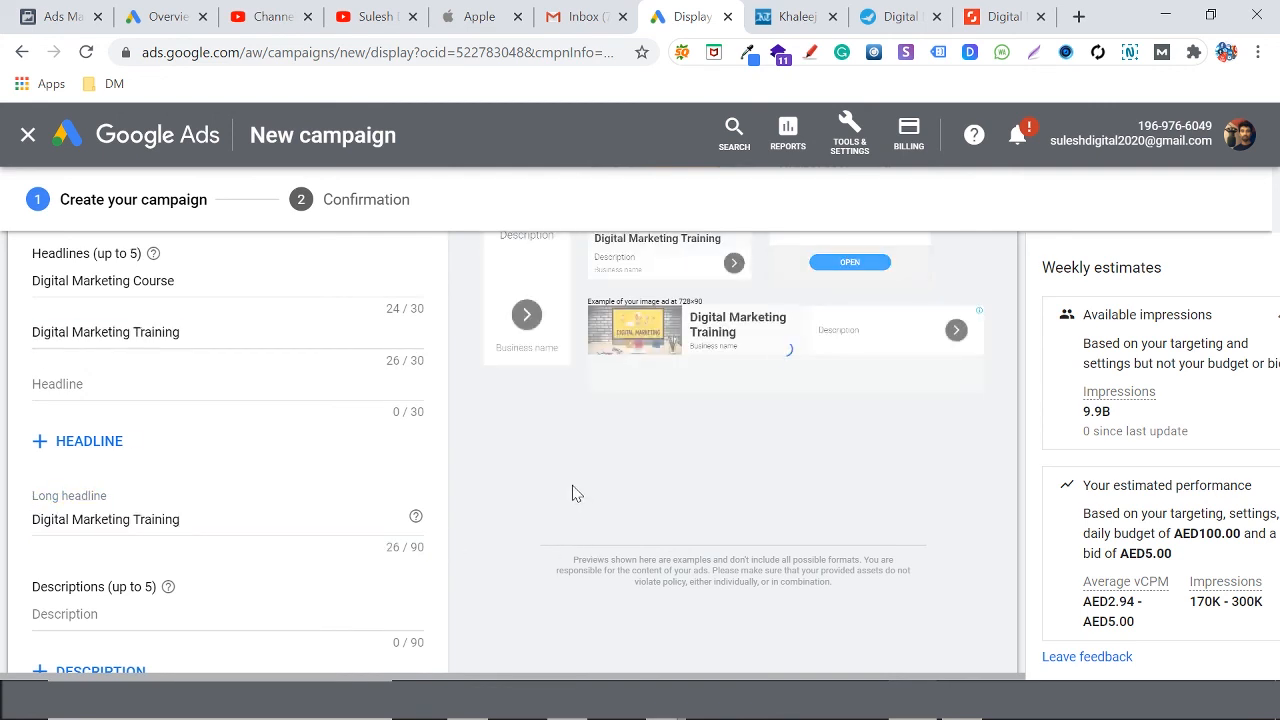
{"action": "scroll", "coordinate": [575, 493], "scroll_direction": "up", "scroll_amount": 4}
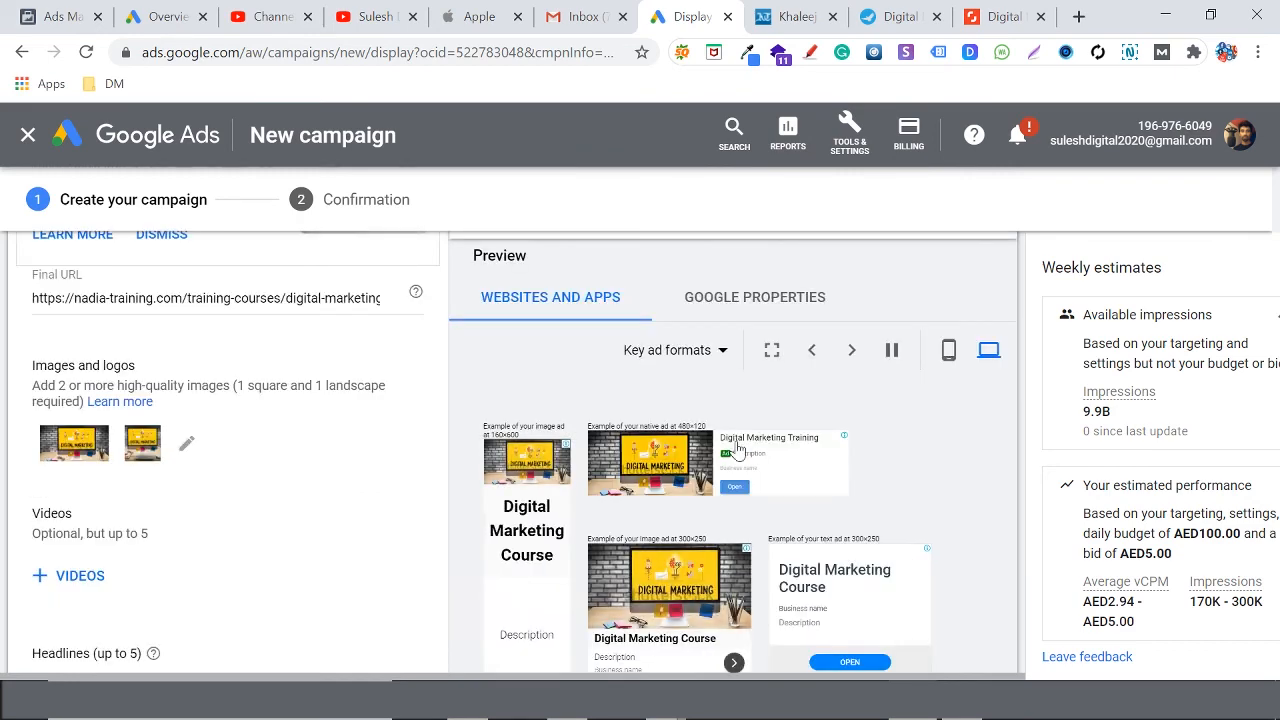
{"action": "scroll", "coordinate": [782, 451], "scroll_direction": "down", "scroll_amount": 6}
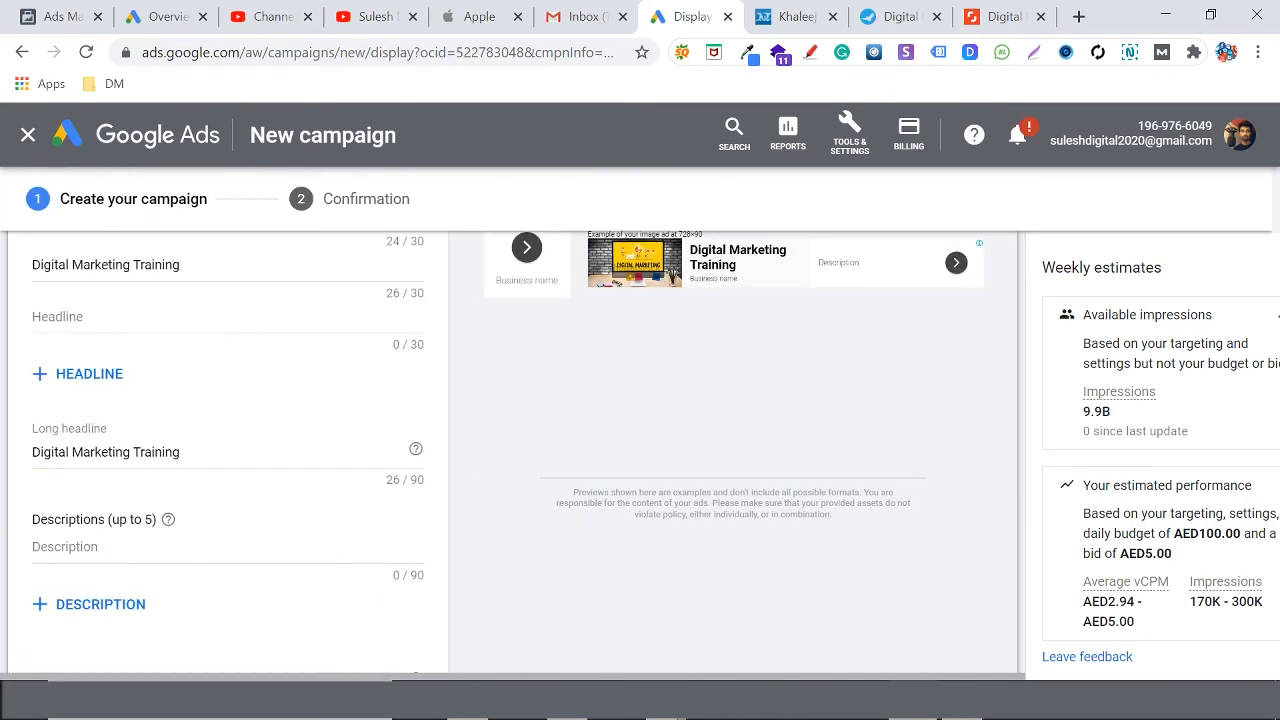
Enter "Digital Marketing Training Discount" as the first description, reusing the long headline text
{"action": "scroll", "coordinate": [400, 476], "scroll_direction": "up", "scroll_amount": 2}
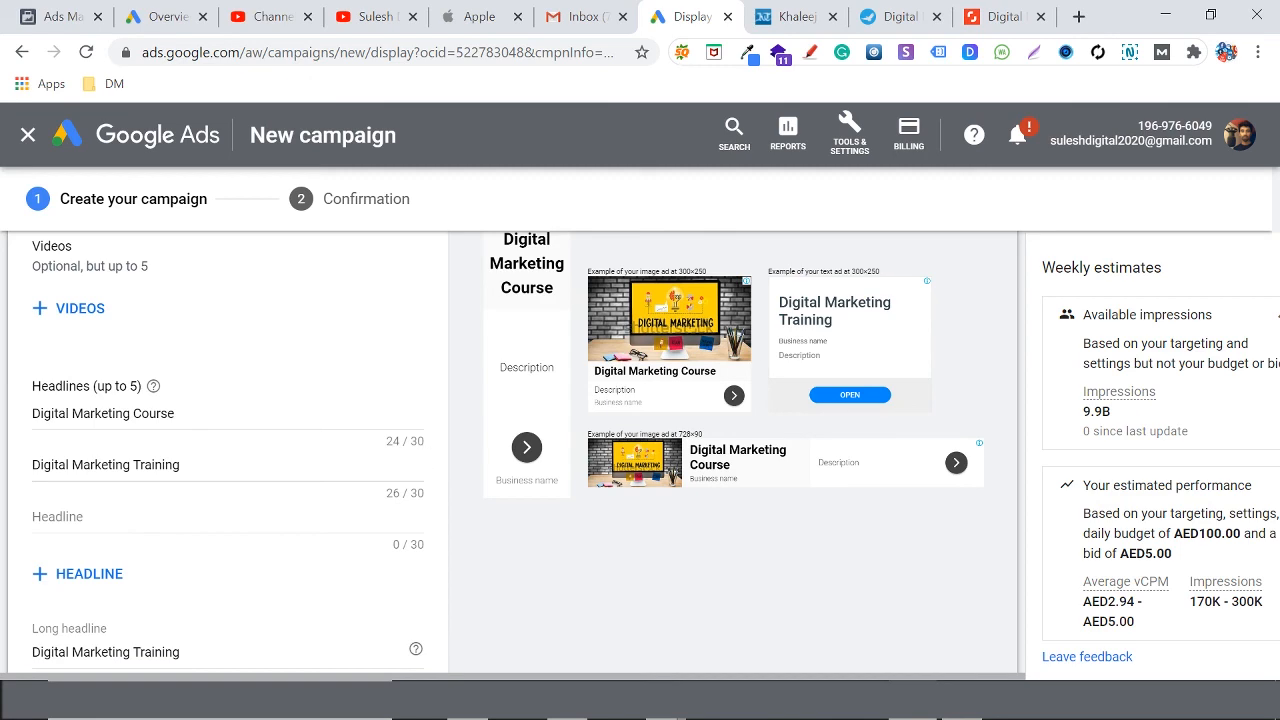
{"action": "scroll", "coordinate": [424, 479], "scroll_direction": "down", "scroll_amount": 4}
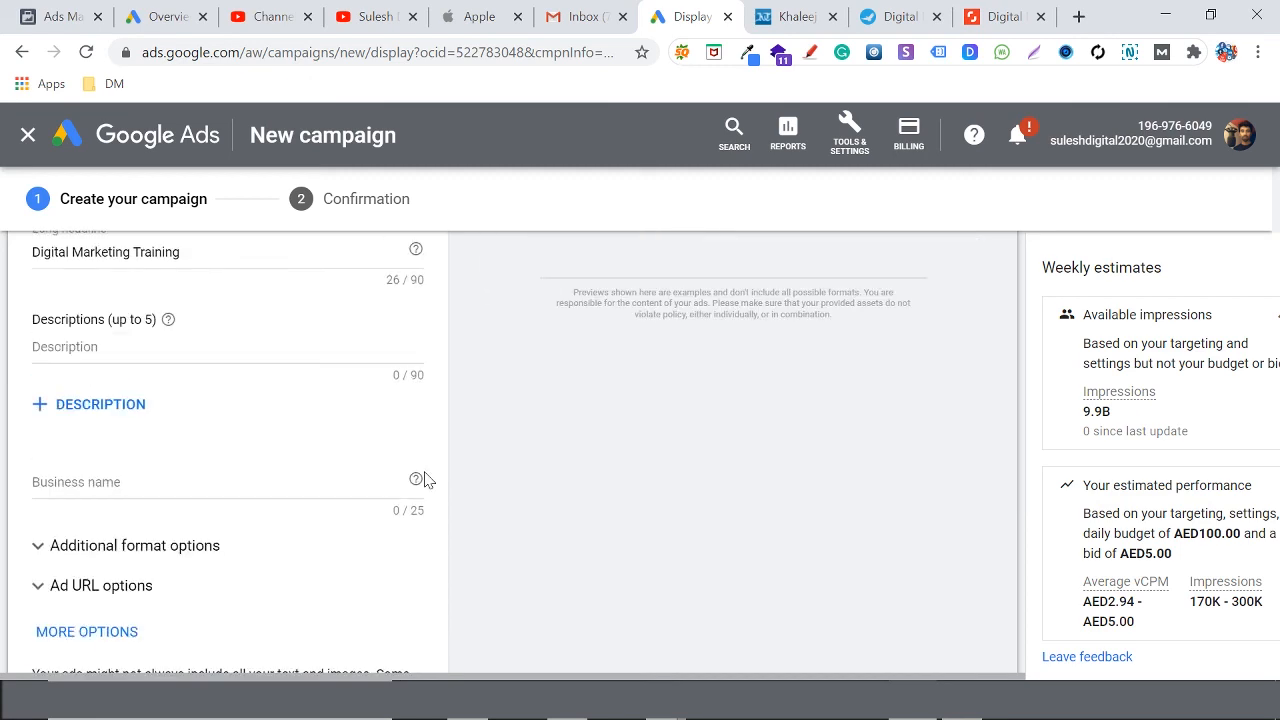
{"action": "scroll", "coordinate": [180, 470], "scroll_direction": "up", "scroll_amount": 2}
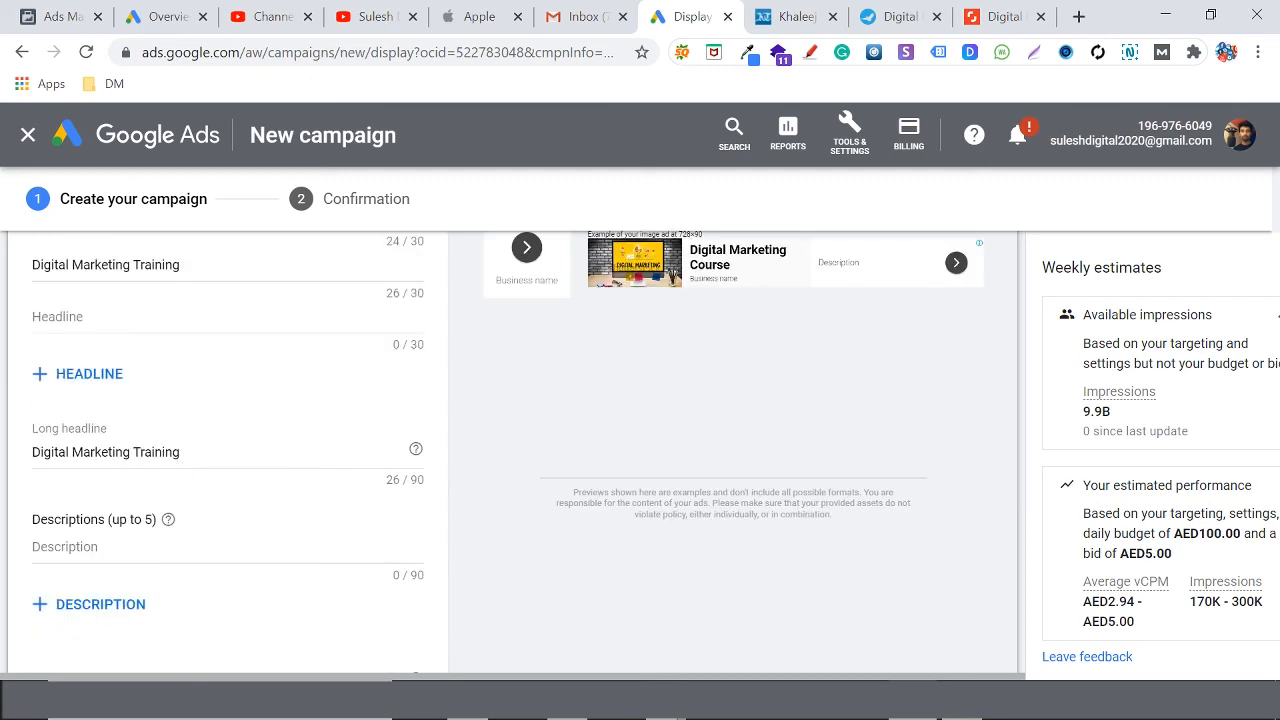
{"action": "left_click", "coordinate": [151, 563]}
{"action": "left_click_drag", "start_coordinate": [200, 461], "coordinate": [84, 459]}
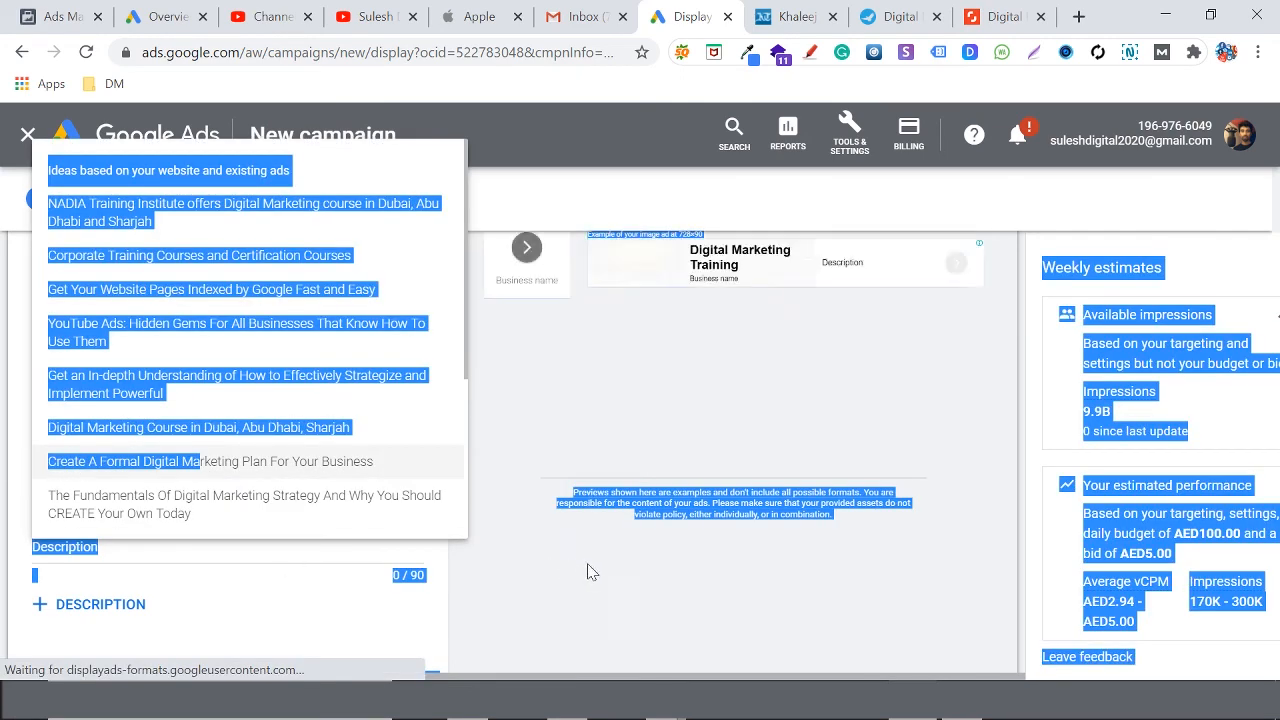
{"action": "left_click", "coordinate": [588, 565]}
{"action": "left_click_drag", "start_coordinate": [183, 452], "coordinate": [5, 452]}
{"action": "key", "text": "ctrl+c"}
{"action": "left_click", "coordinate": [266, 558]}
{"action": "key", "text": "ctrl+v"}
{"action": "type", "text": "Di"}
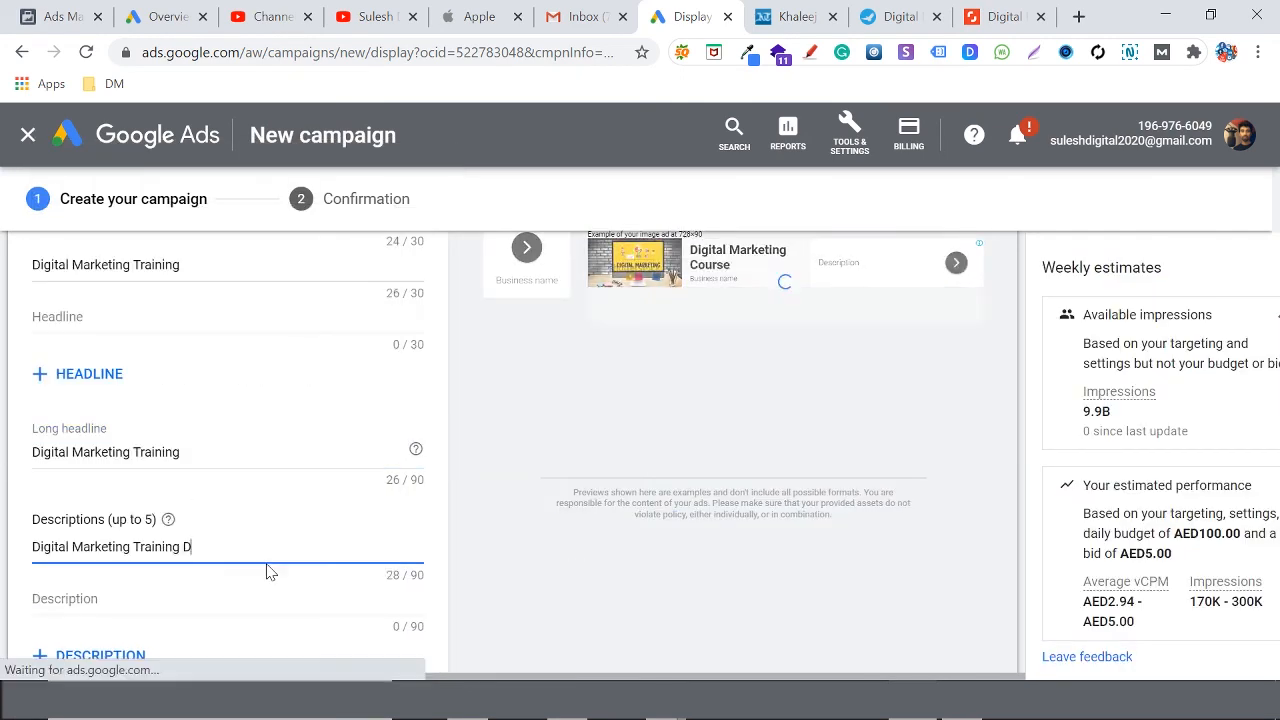
{"action": "type", "text": "s"}
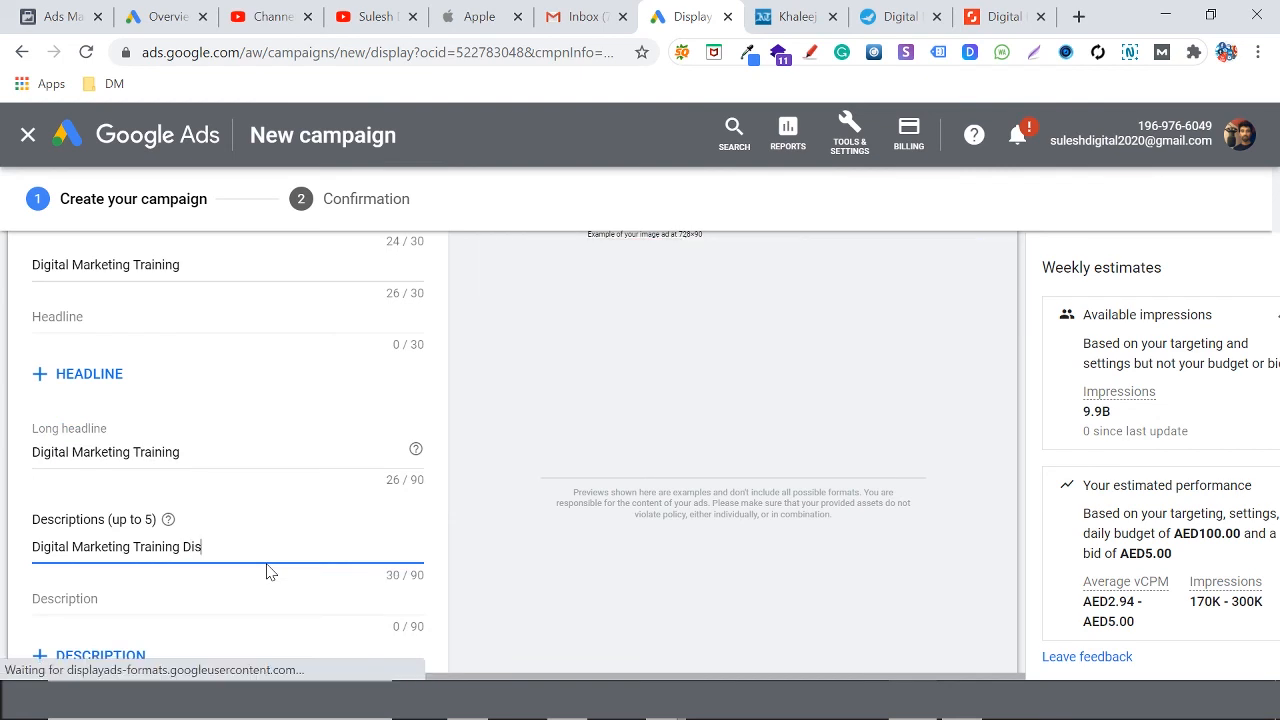
{"action": "type", "text": "count"}
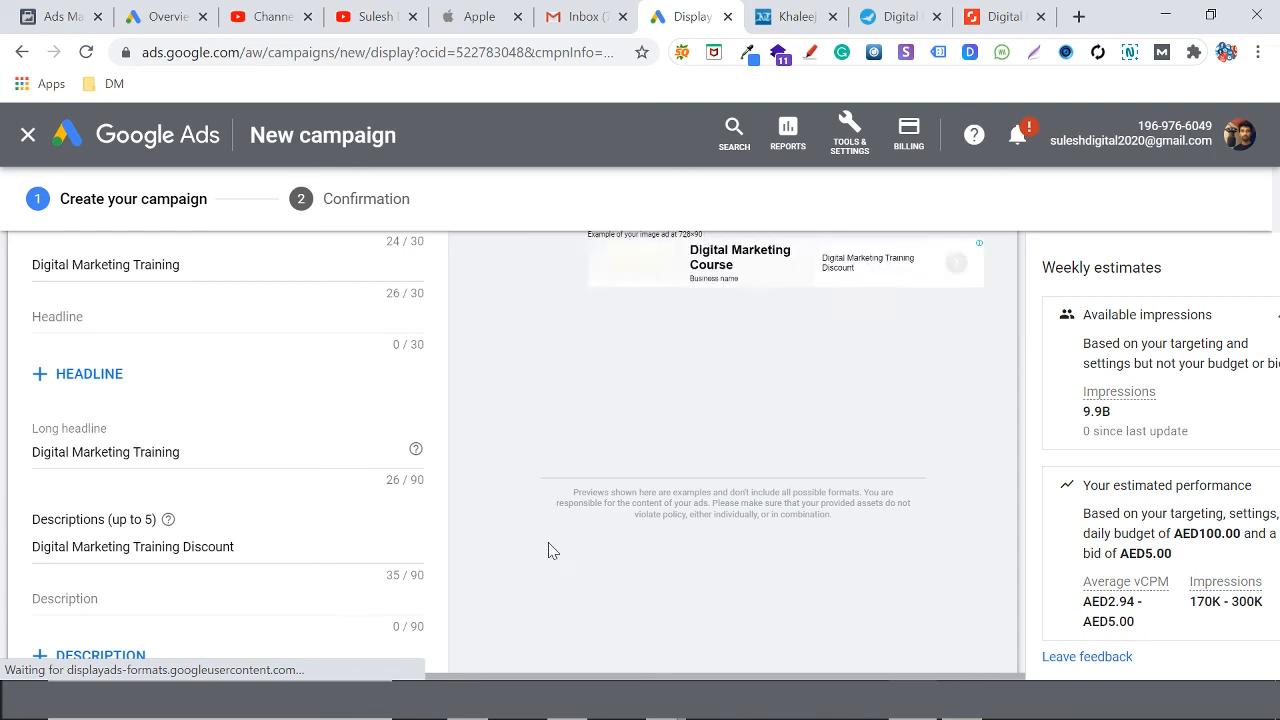
Check the description in the ad previews, and set the business name to "ABC Training"
{"action": "scroll", "coordinate": [565, 551], "scroll_direction": "up", "scroll_amount": 2}
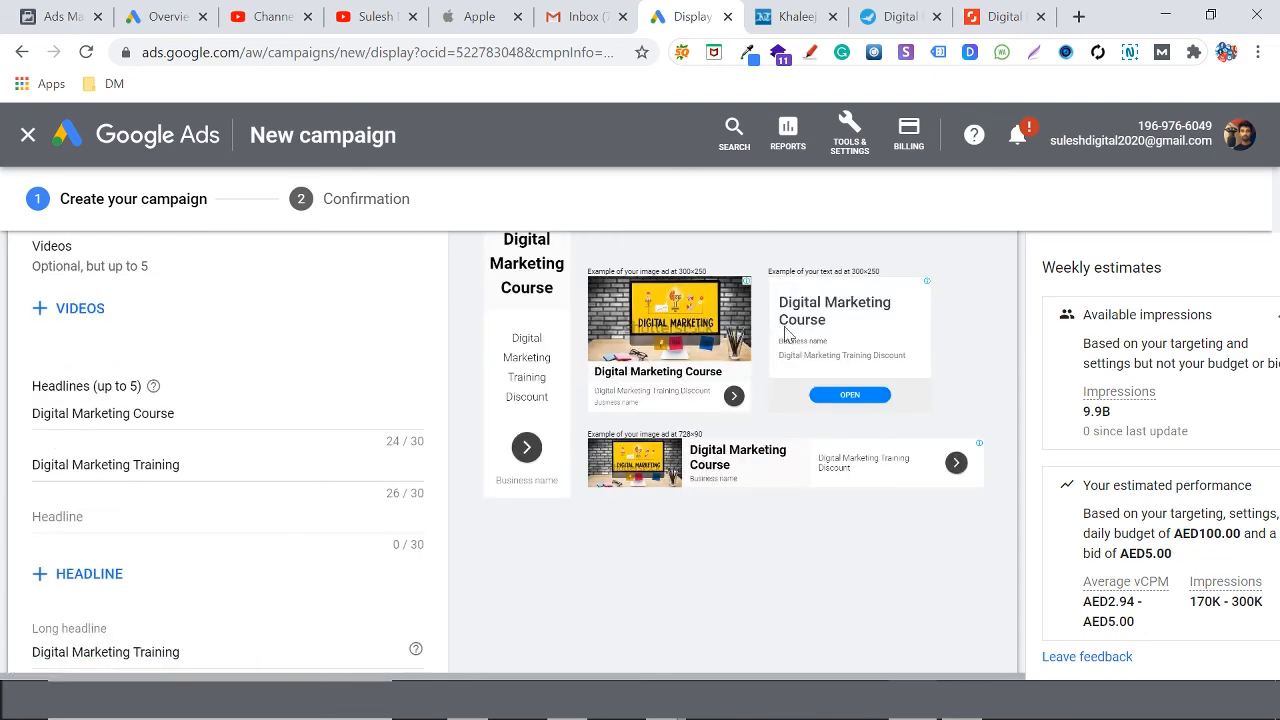
{"action": "scroll", "coordinate": [405, 456], "scroll_direction": "down", "scroll_amount": 4}
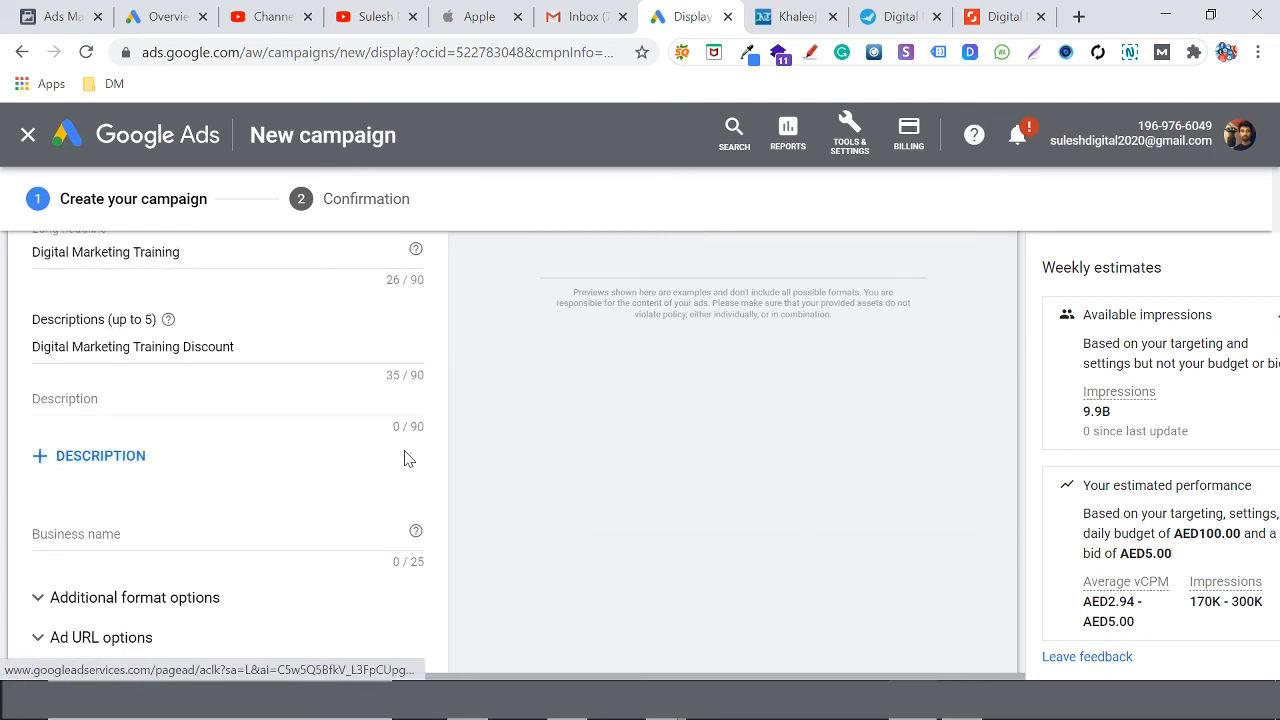
{"action": "scroll", "coordinate": [405, 458], "scroll_direction": "down", "scroll_amount": 2}
{"action": "scroll", "coordinate": [245, 436], "scroll_direction": "up", "scroll_amount": 2}
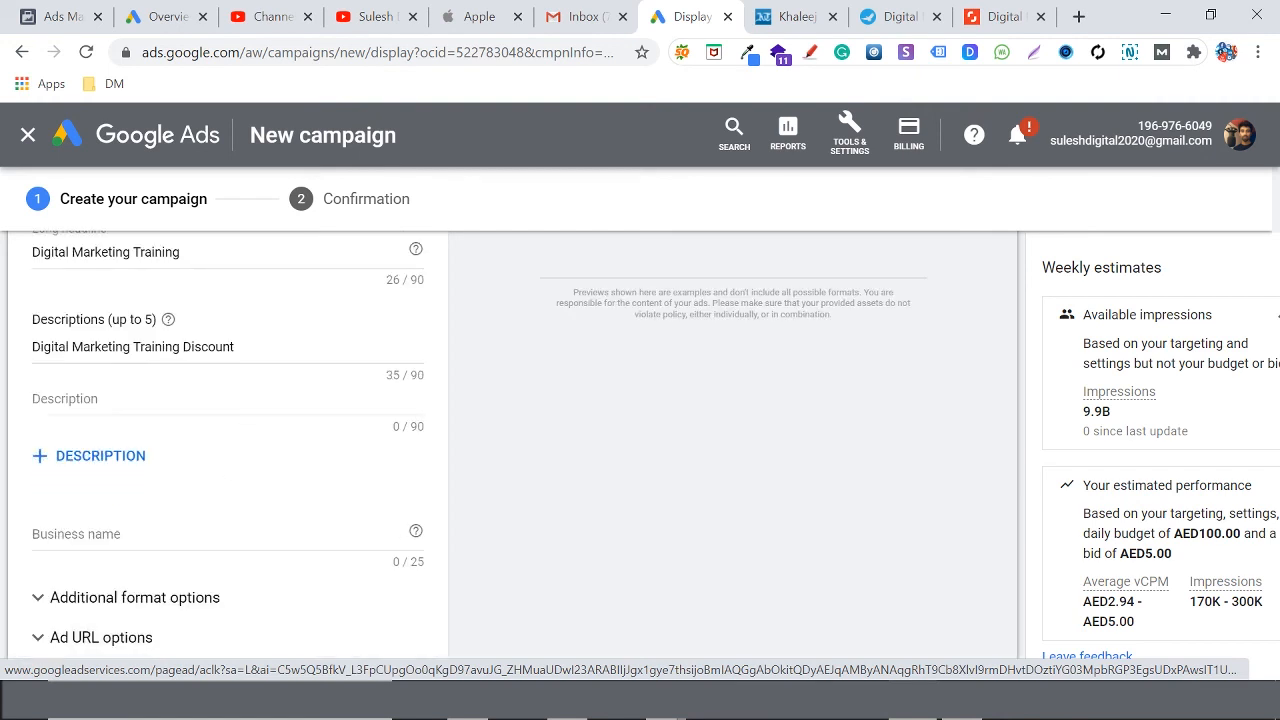
{"action": "left_click", "coordinate": [200, 534]}
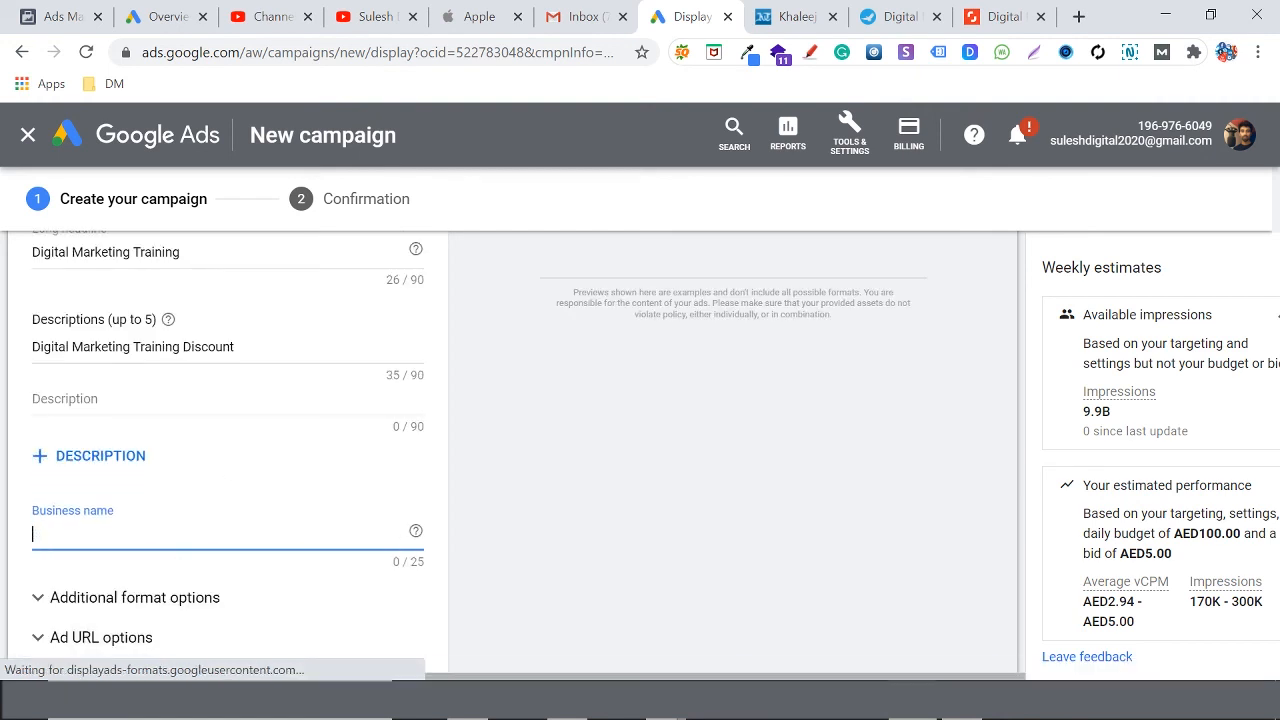
{"action": "type", "text": "ABC Training"}
{"action": "left_click", "coordinate": [436, 517]}
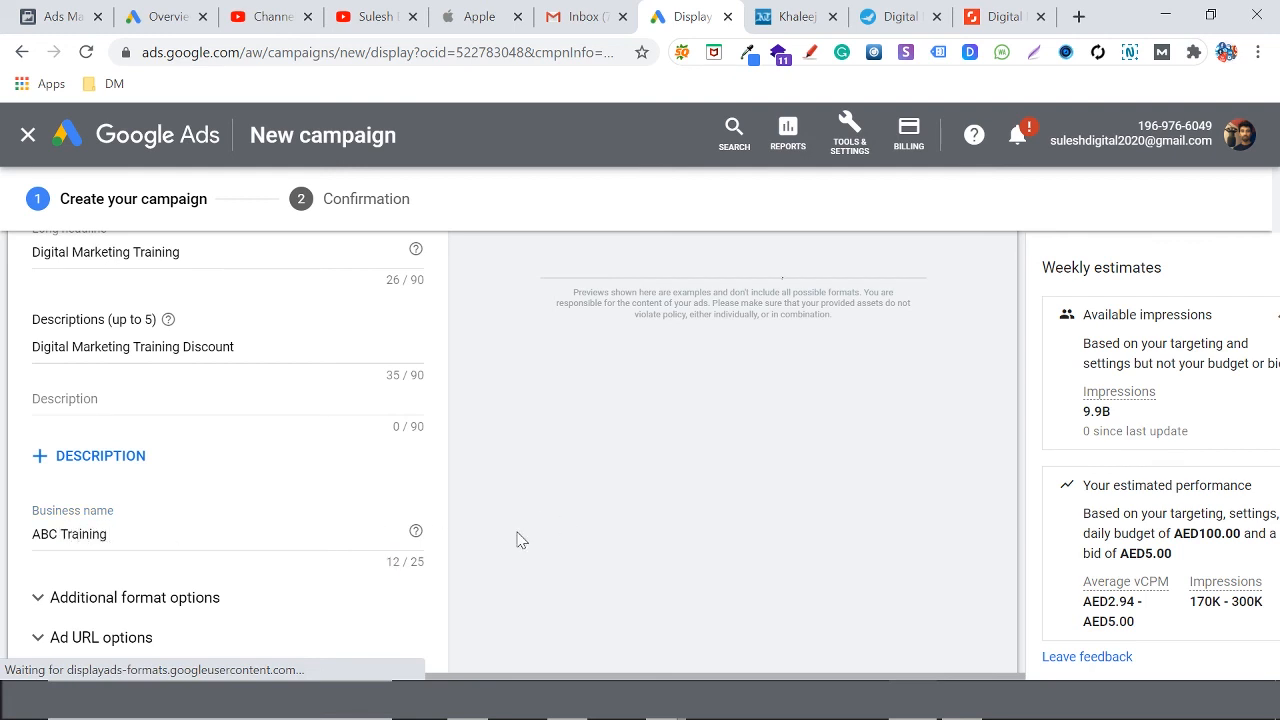
Compare the completed ad previews with the banner ads on the Khaleej Times website
{"action": "scroll", "coordinate": [520, 540], "scroll_direction": "up", "scroll_amount": 5}
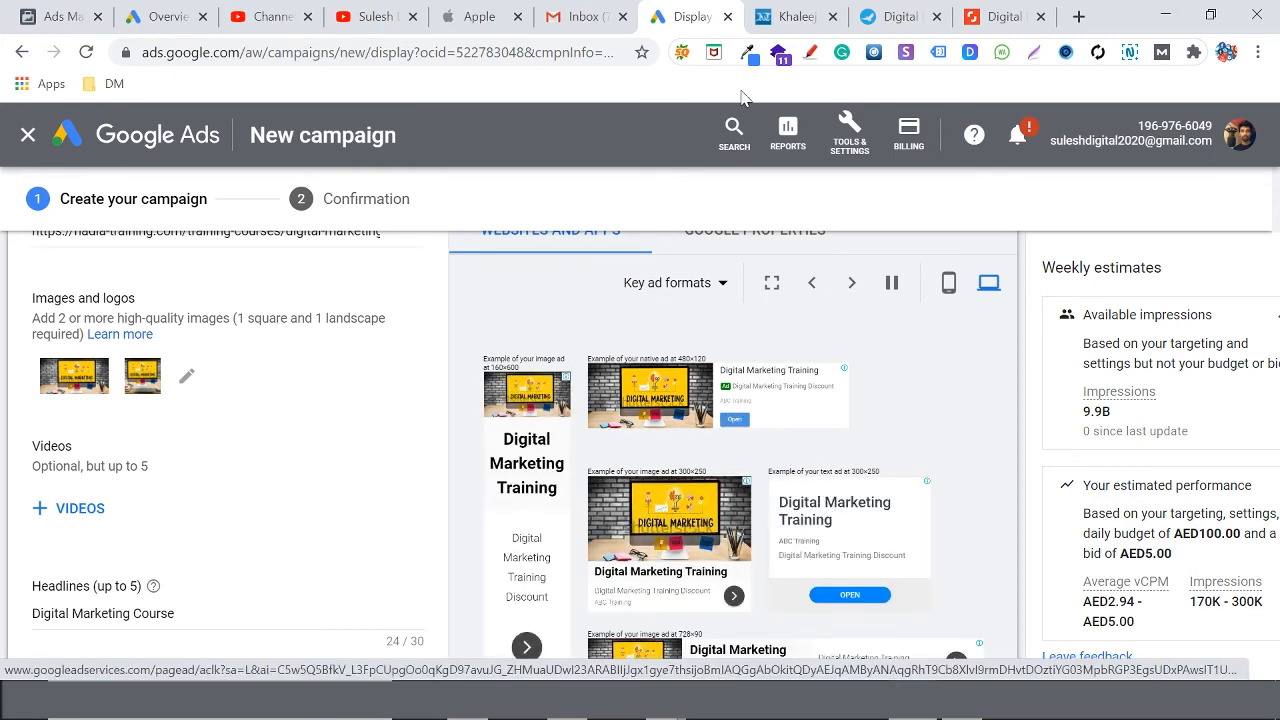
{"action": "left_click", "coordinate": [797, 17]}
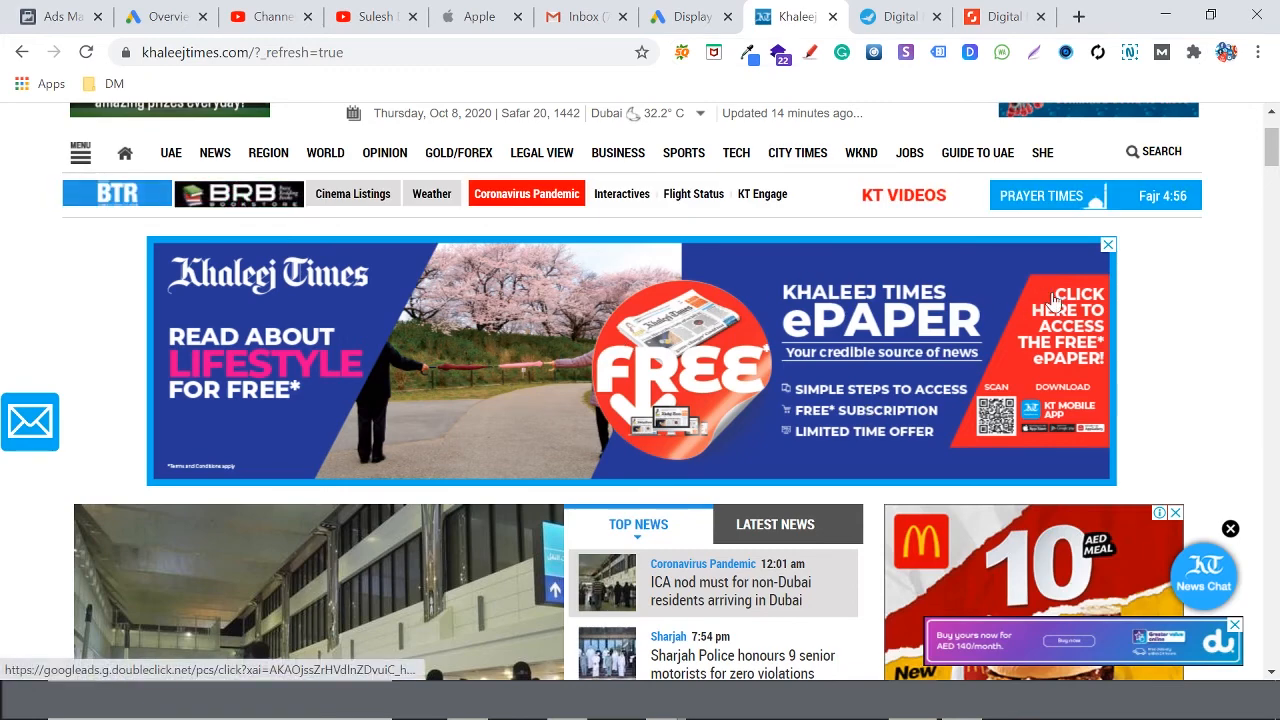
{"action": "left_click", "coordinate": [680, 16]}
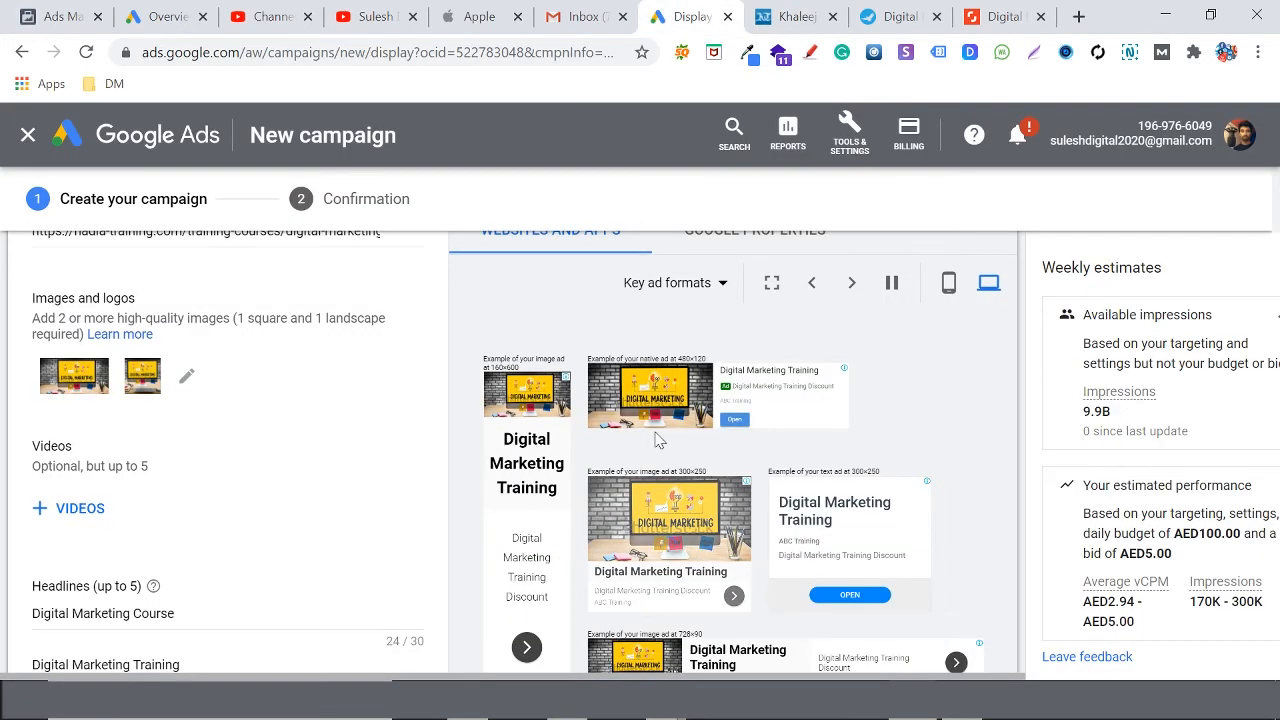
{"action": "scroll", "coordinate": [279, 425], "scroll_direction": "down", "scroll_amount": 4}
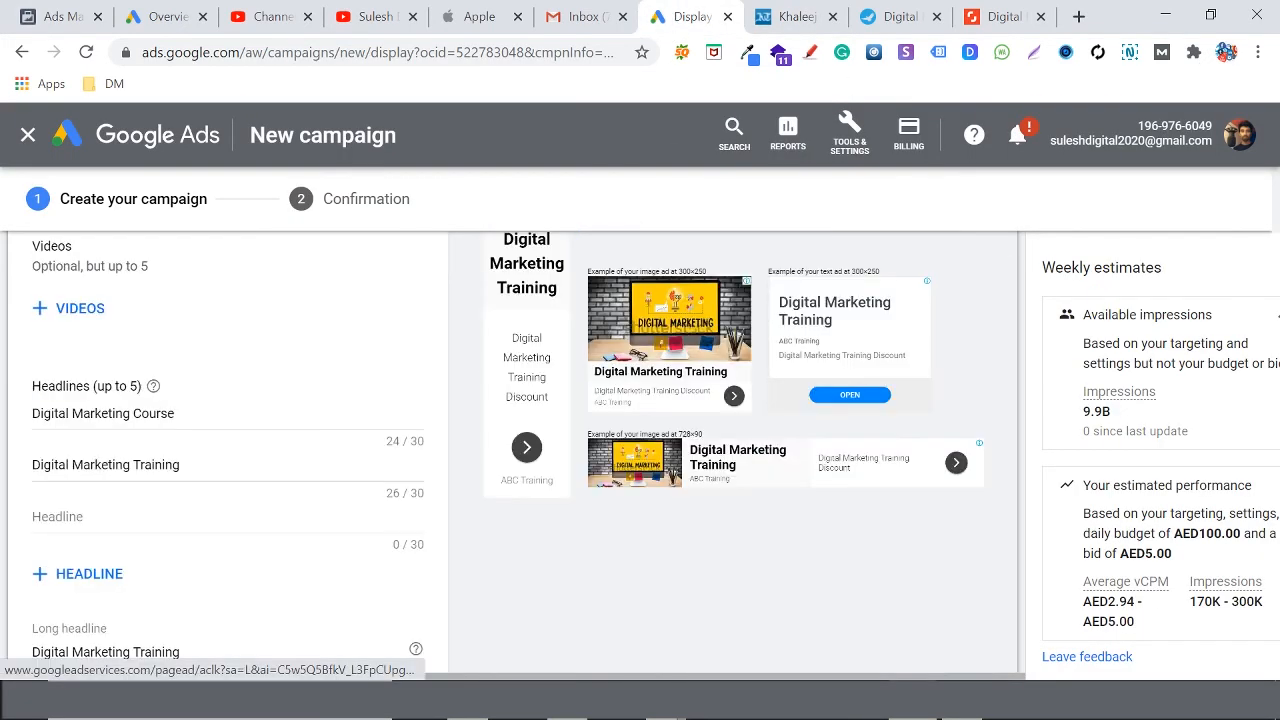
Look into the ad URL options, and review the ad fields, targeting and location settings of the campaign
{"action": "scroll", "coordinate": [166, 451], "scroll_direction": "down", "scroll_amount": 2}
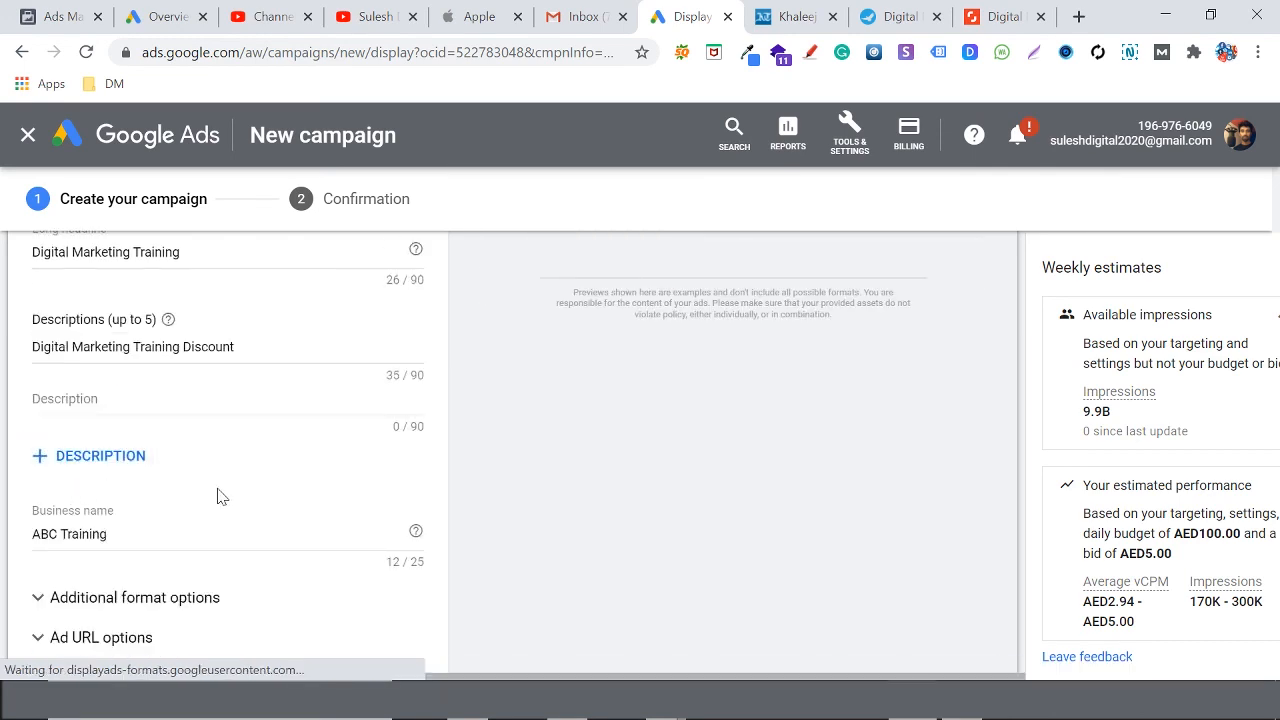
{"action": "scroll", "coordinate": [217, 494], "scroll_direction": "down", "scroll_amount": 2}
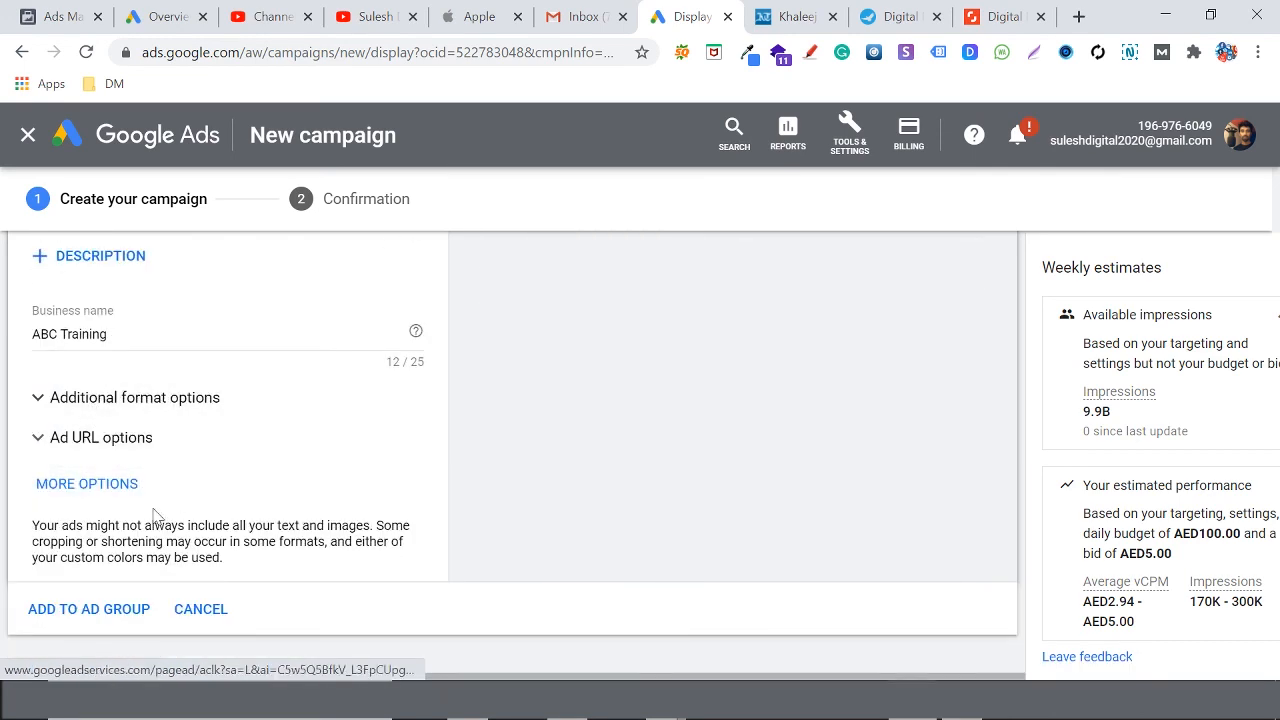
{"action": "left_click", "coordinate": [22, 445]}
{"action": "left_click", "coordinate": [26, 439]}
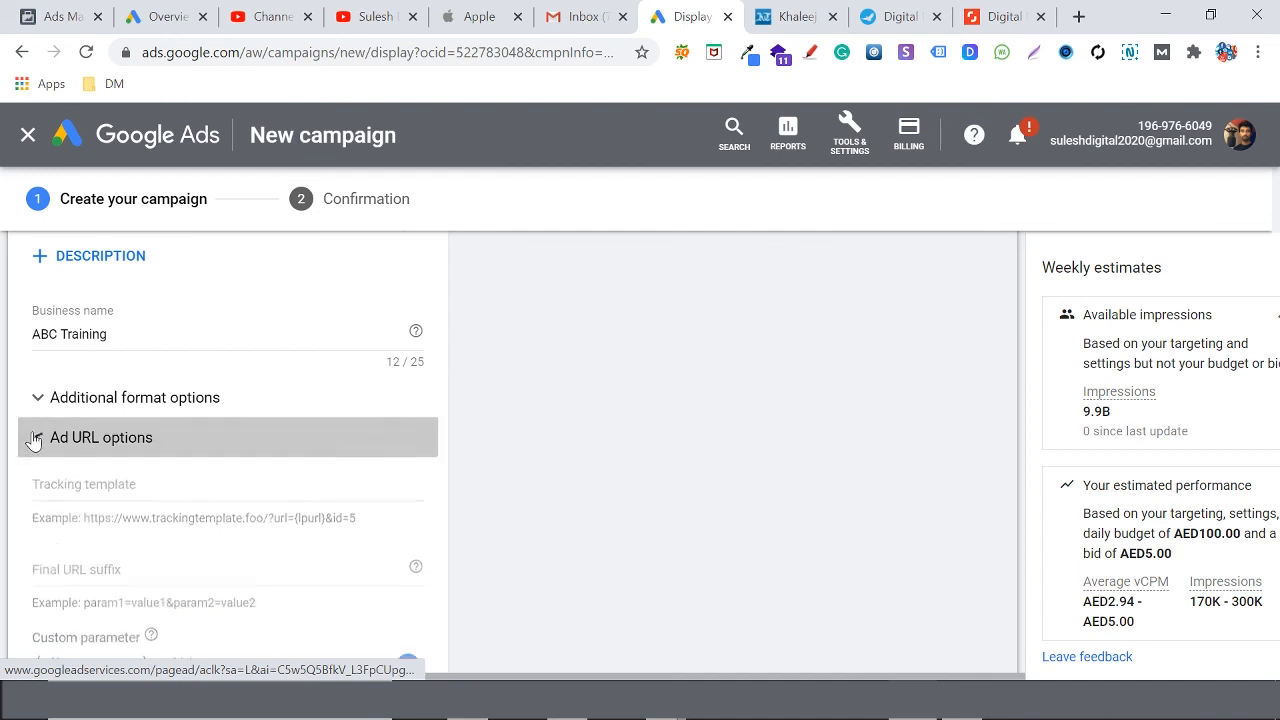
{"action": "scroll", "coordinate": [263, 530], "scroll_direction": "up", "scroll_amount": 2}
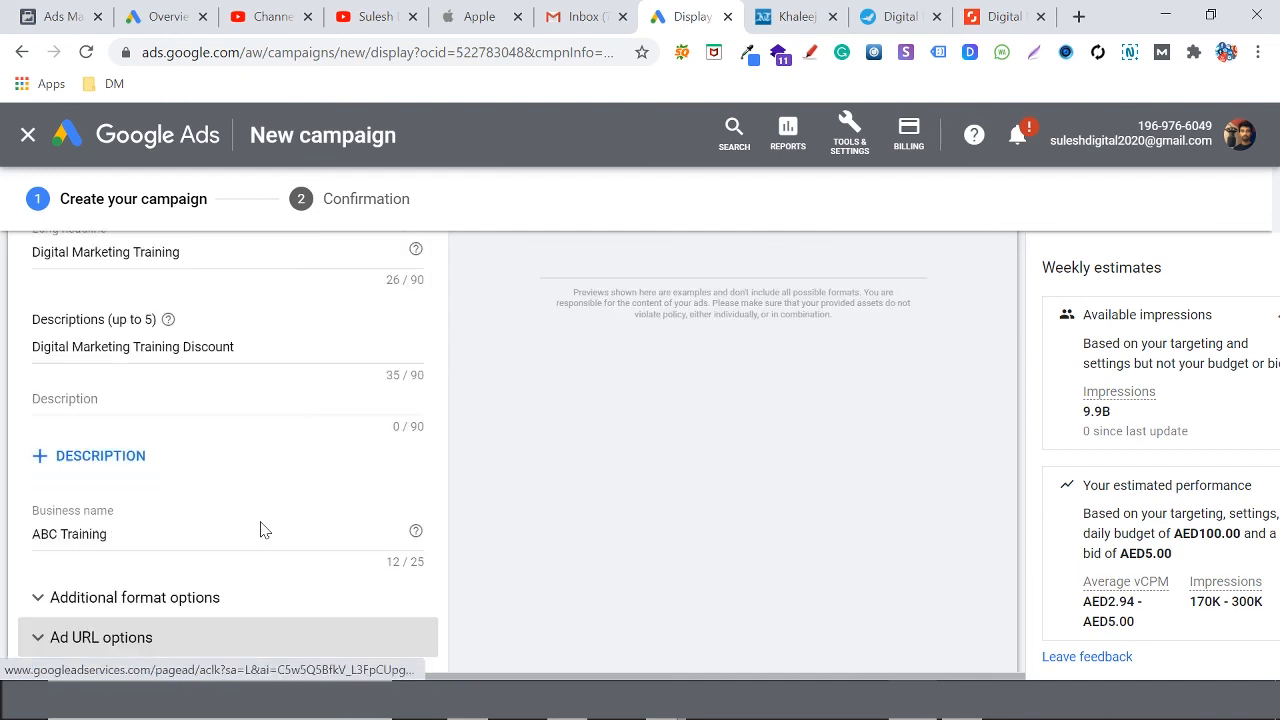
{"action": "scroll", "coordinate": [263, 530], "scroll_direction": "up", "scroll_amount": 10}
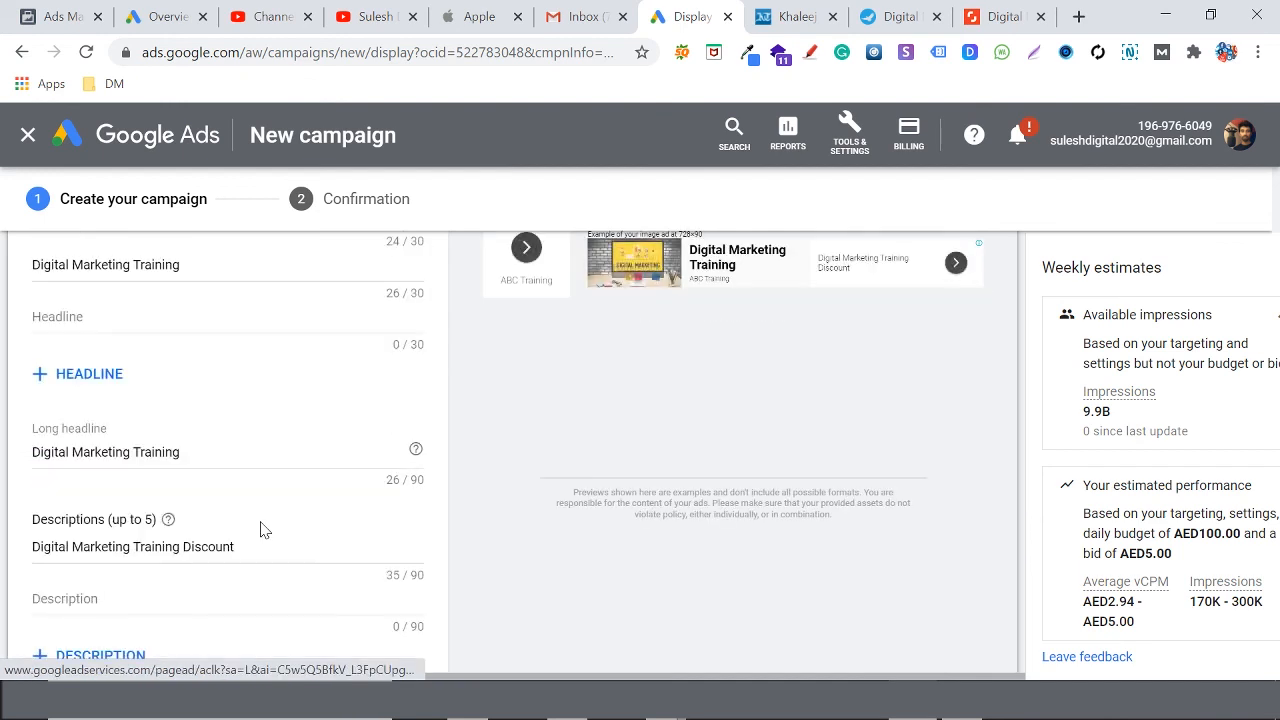
{"action": "scroll", "coordinate": [260, 530], "scroll_direction": "up", "scroll_amount": 15}
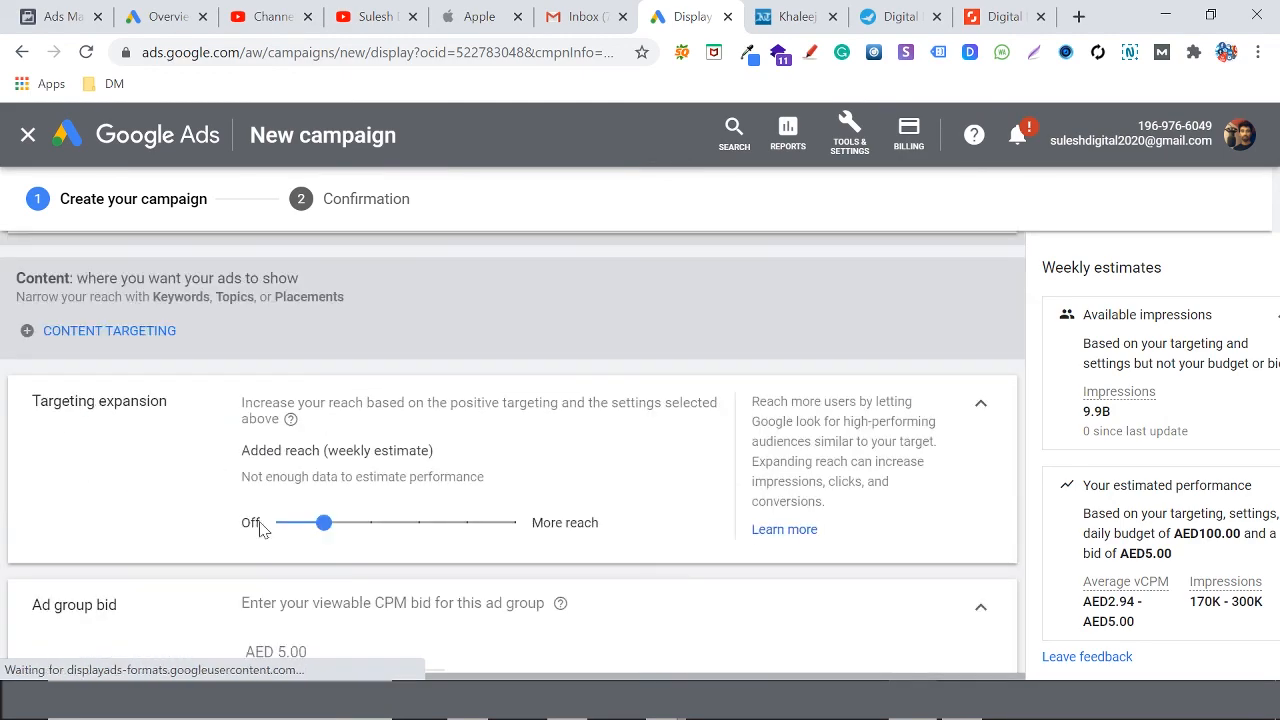
{"action": "scroll", "coordinate": [260, 530], "scroll_direction": "up", "scroll_amount": 4}
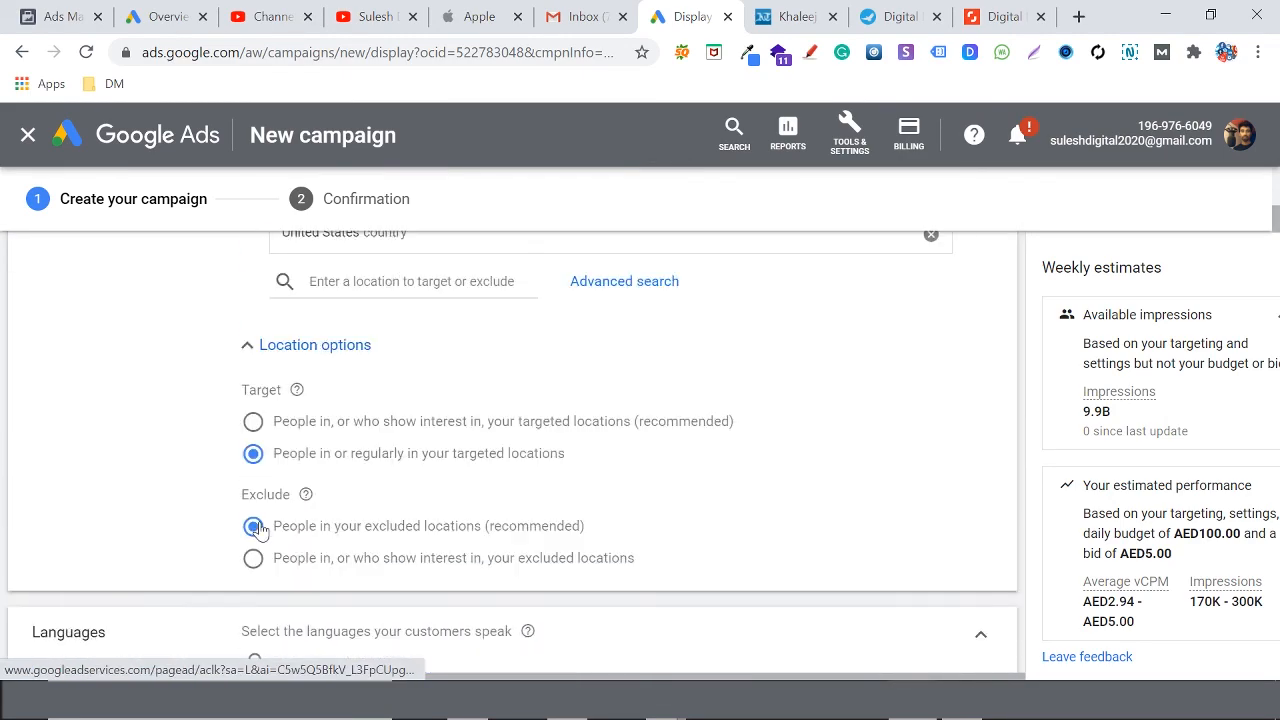
{"action": "scroll", "coordinate": [260, 530], "scroll_direction": "down", "scroll_amount": 20}
{"action": "scroll", "coordinate": [260, 526], "scroll_direction": "down", "scroll_amount": 10}
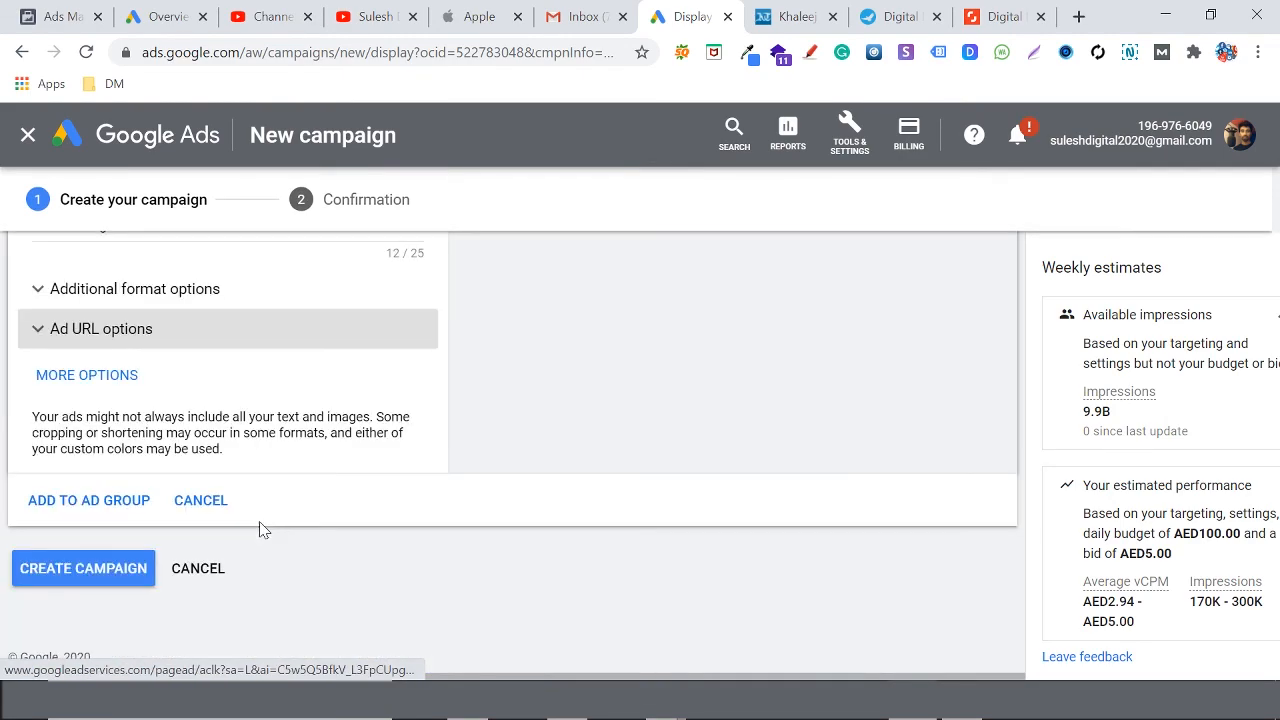
Create the campaign with the completed responsive display ad, checking the ad strength on the way
{"action": "left_click", "coordinate": [72, 577]}
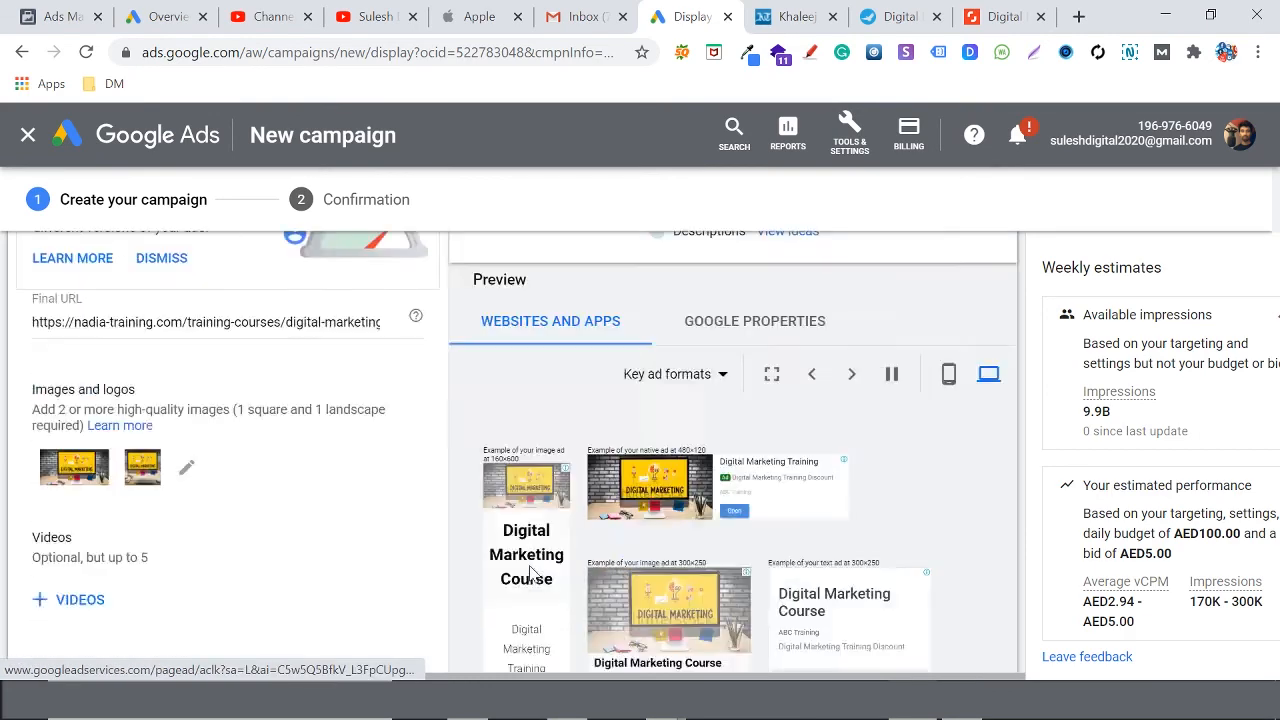
{"action": "scroll", "coordinate": [586, 430], "scroll_direction": "up", "scroll_amount": 6}
{"action": "scroll", "coordinate": [580, 443], "scroll_direction": "down", "scroll_amount": 18}
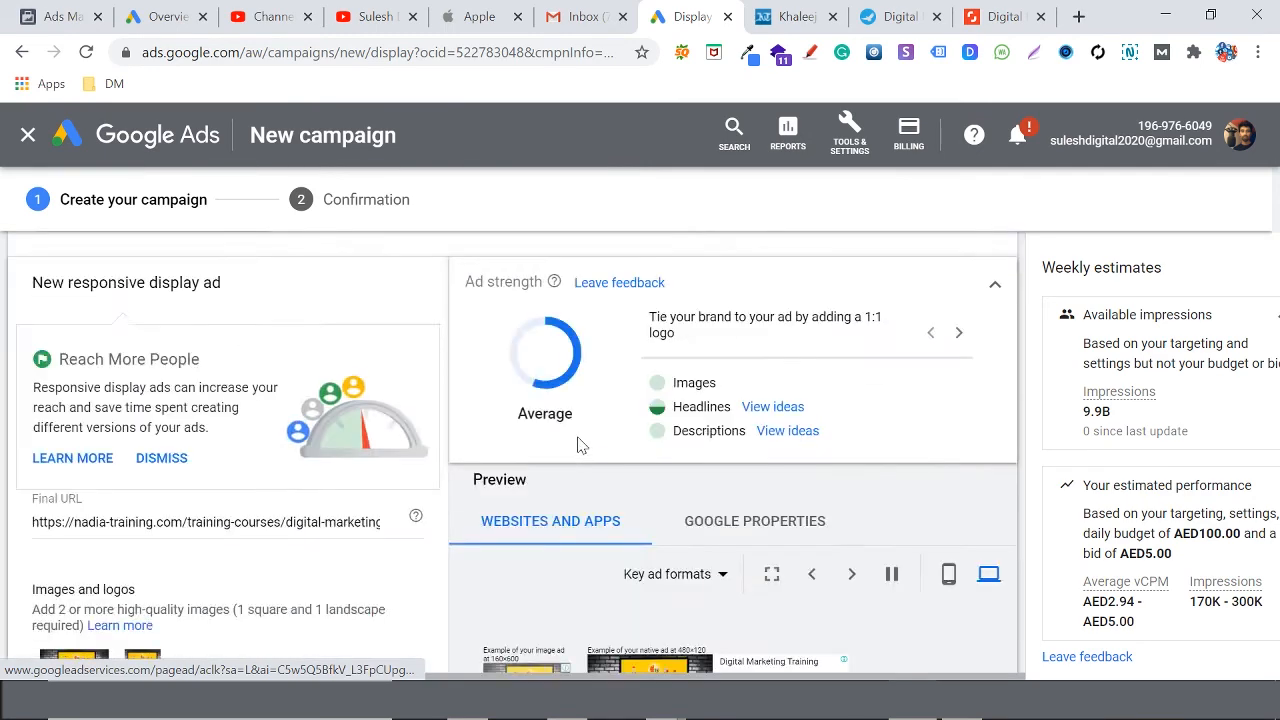
{"action": "scroll", "coordinate": [578, 449], "scroll_direction": "down", "scroll_amount": 10}
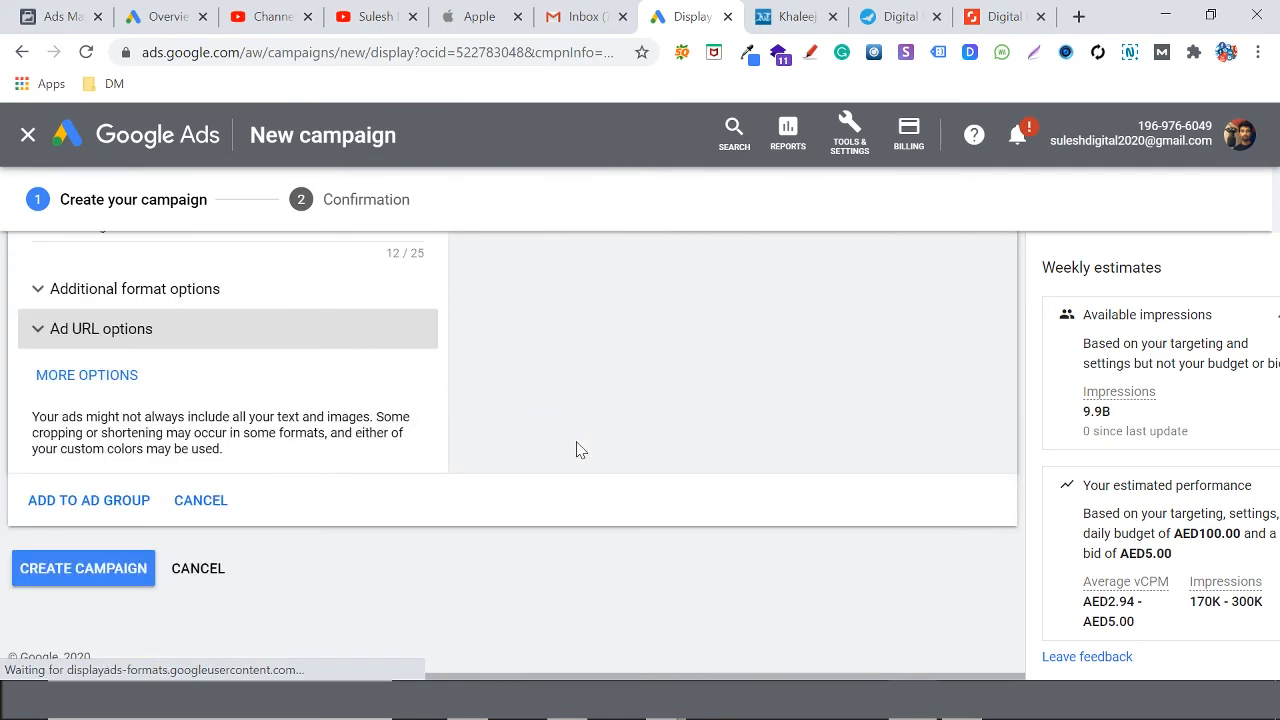
{"action": "left_click", "coordinate": [90, 576]}
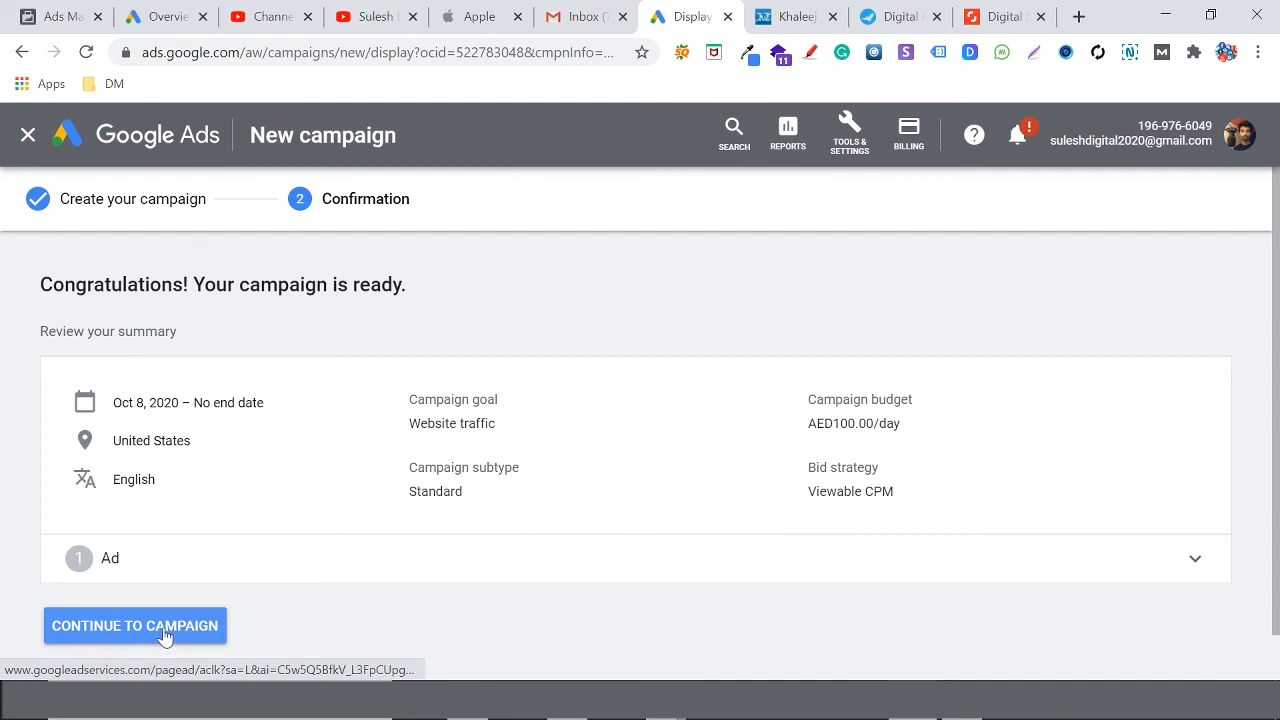
Continue to the new display campaign, and return to the overview of all campaigns
{"action": "left_click", "coordinate": [165, 636]}
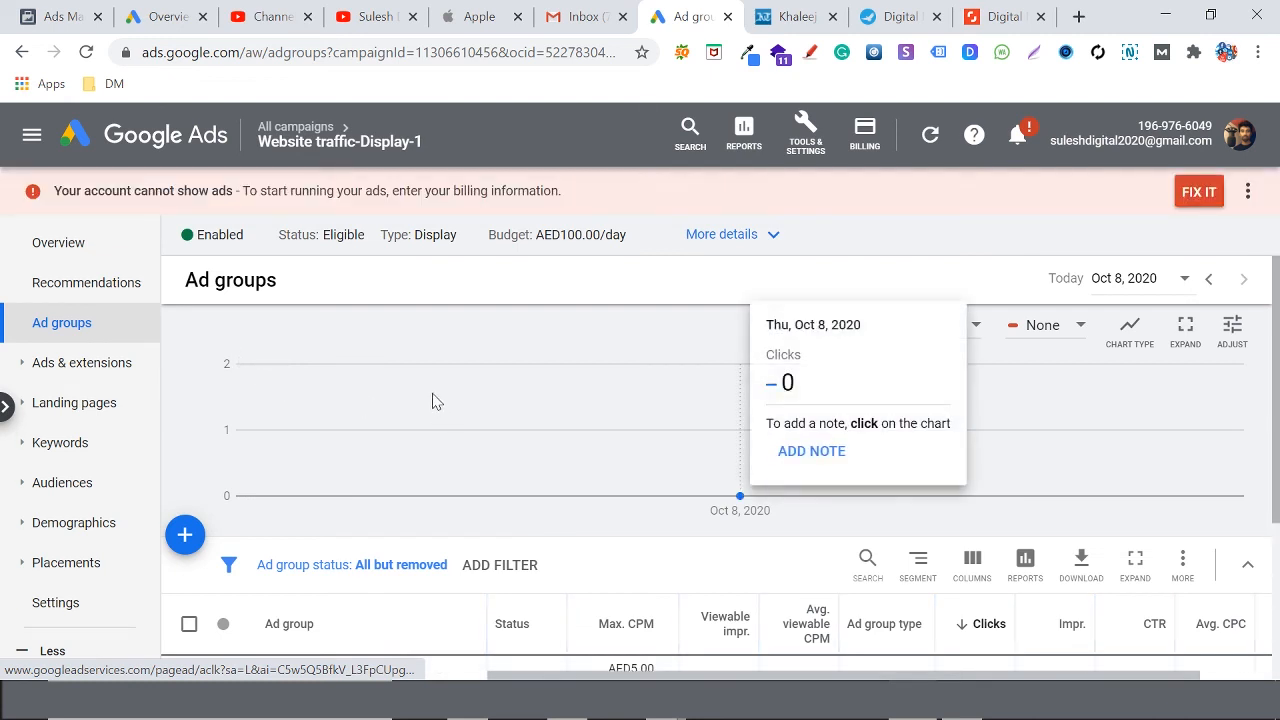
{"action": "left_click", "coordinate": [88, 140]}
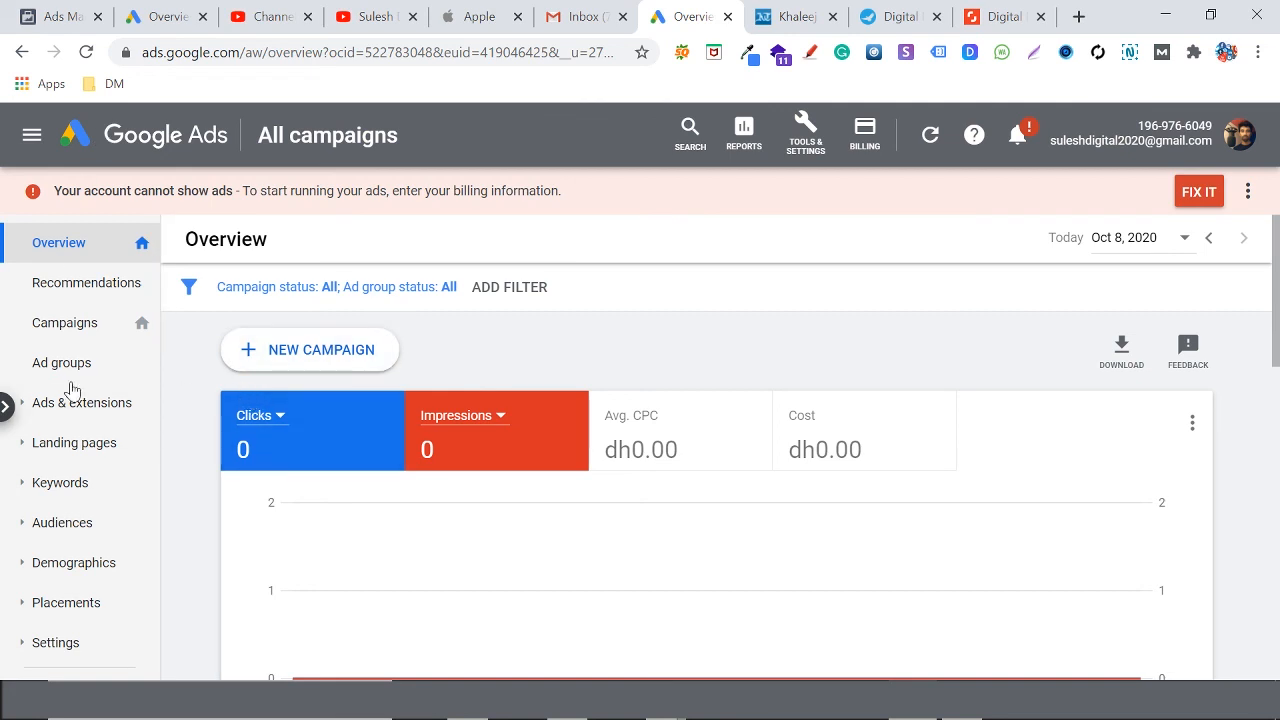
Go from the account overview to the campaigns list and open the Website traffic-Display-1 campaign
{"action": "scroll", "coordinate": [257, 463], "scroll_direction": "down", "scroll_amount": 4}
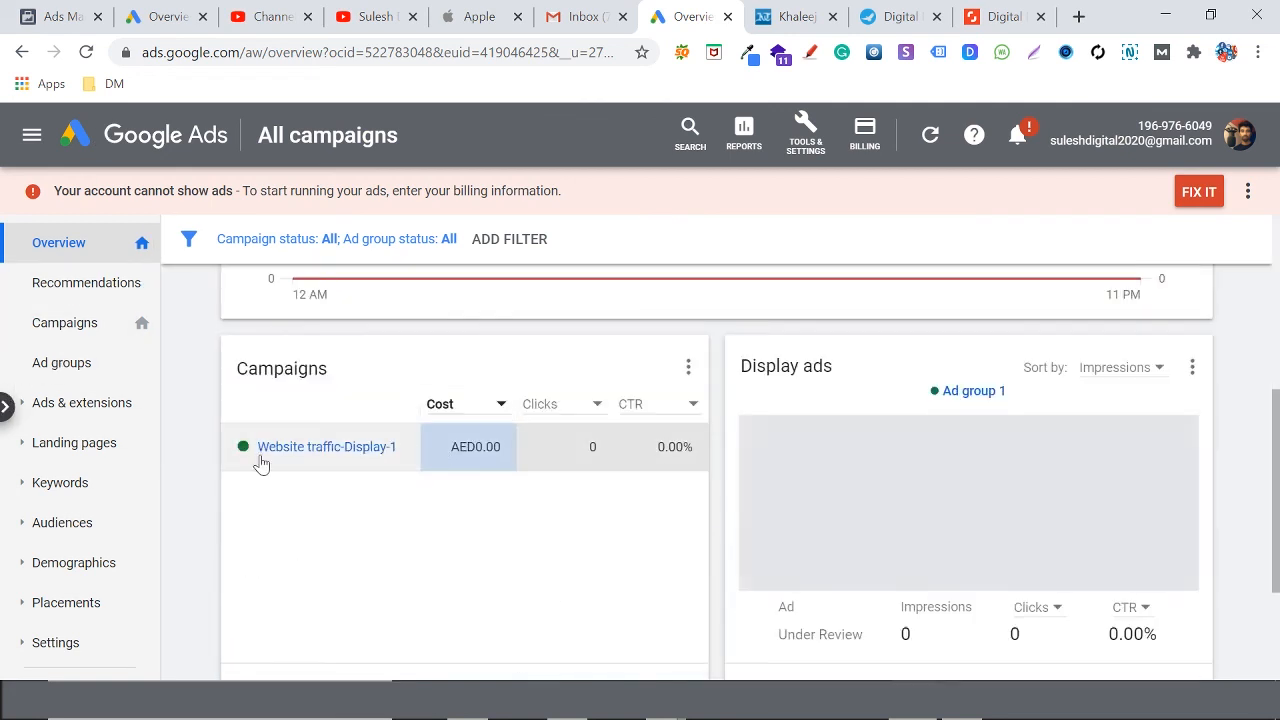
{"action": "scroll", "coordinate": [170, 433], "scroll_direction": "up", "scroll_amount": 4}
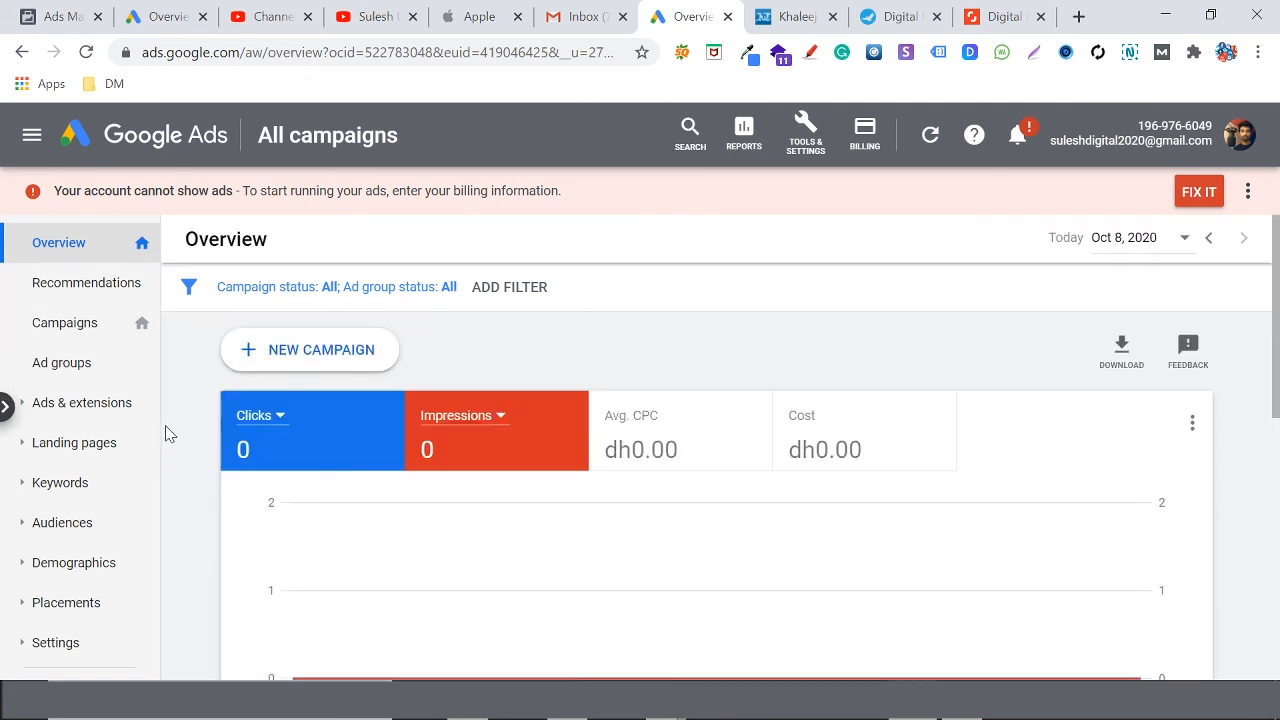
{"action": "left_click", "coordinate": [88, 333]}
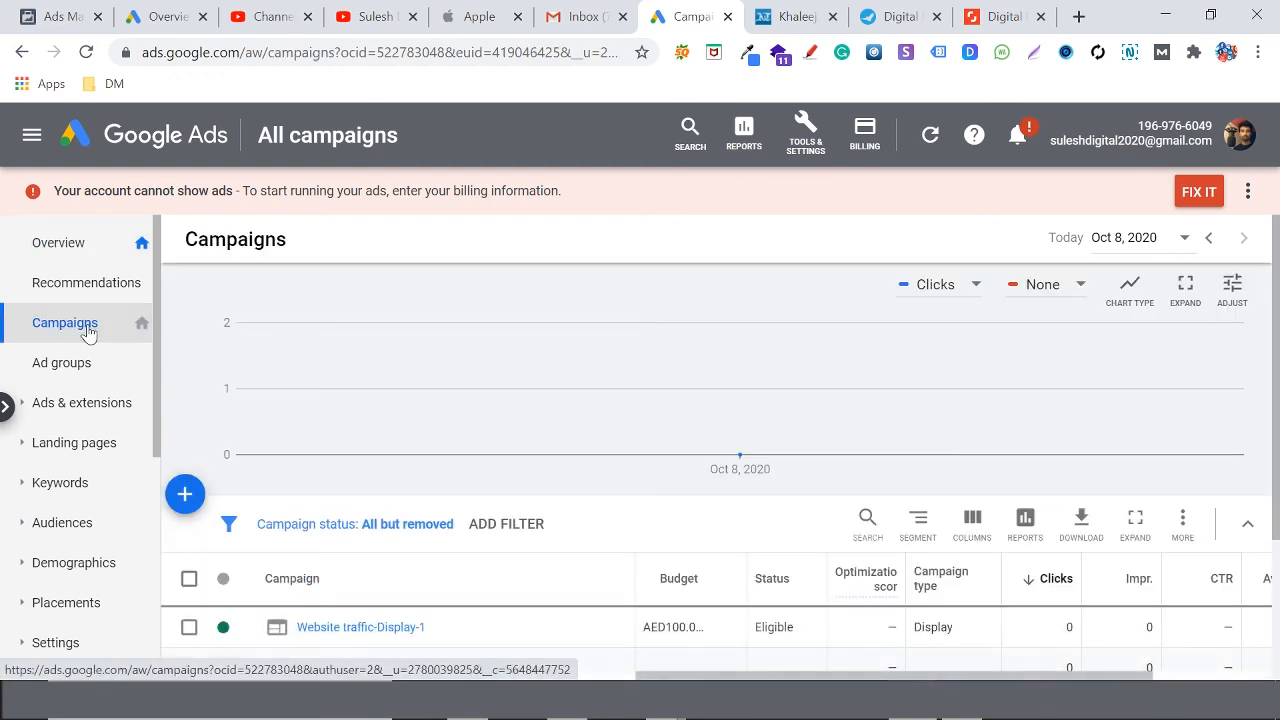
{"action": "scroll", "coordinate": [550, 485], "scroll_direction": "down", "scroll_amount": 3}
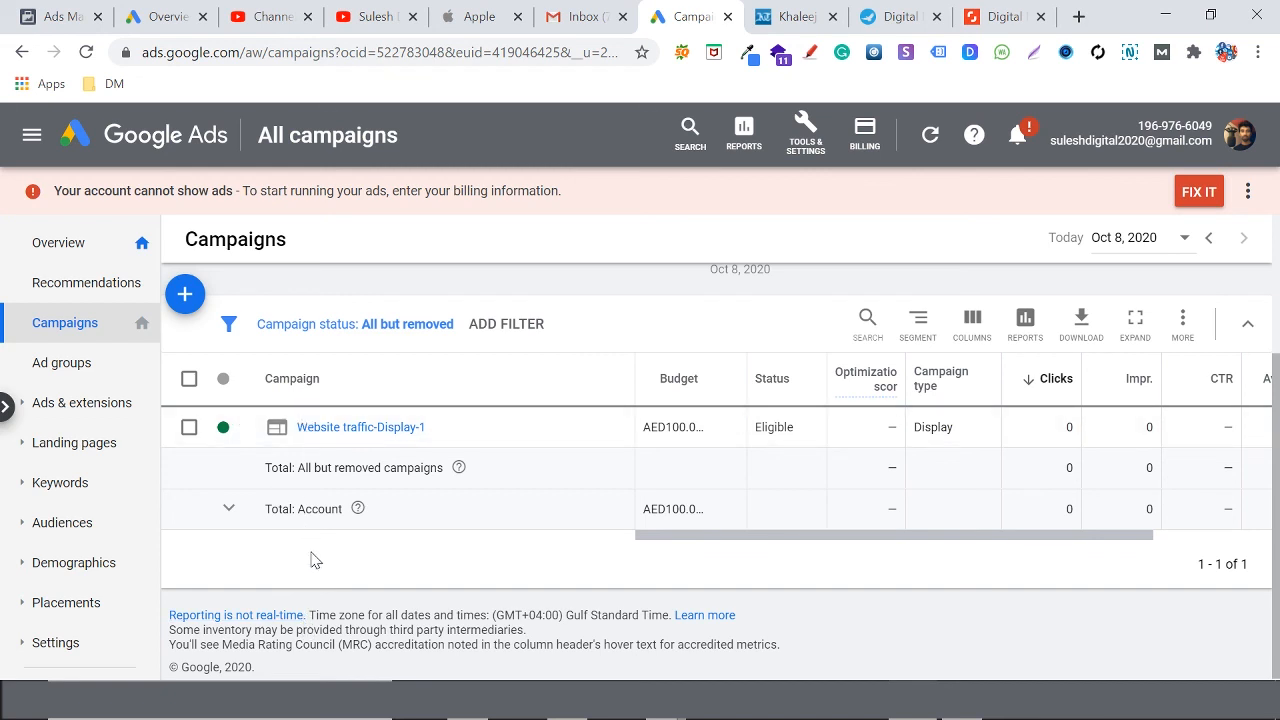
{"action": "left_click", "coordinate": [359, 430]}
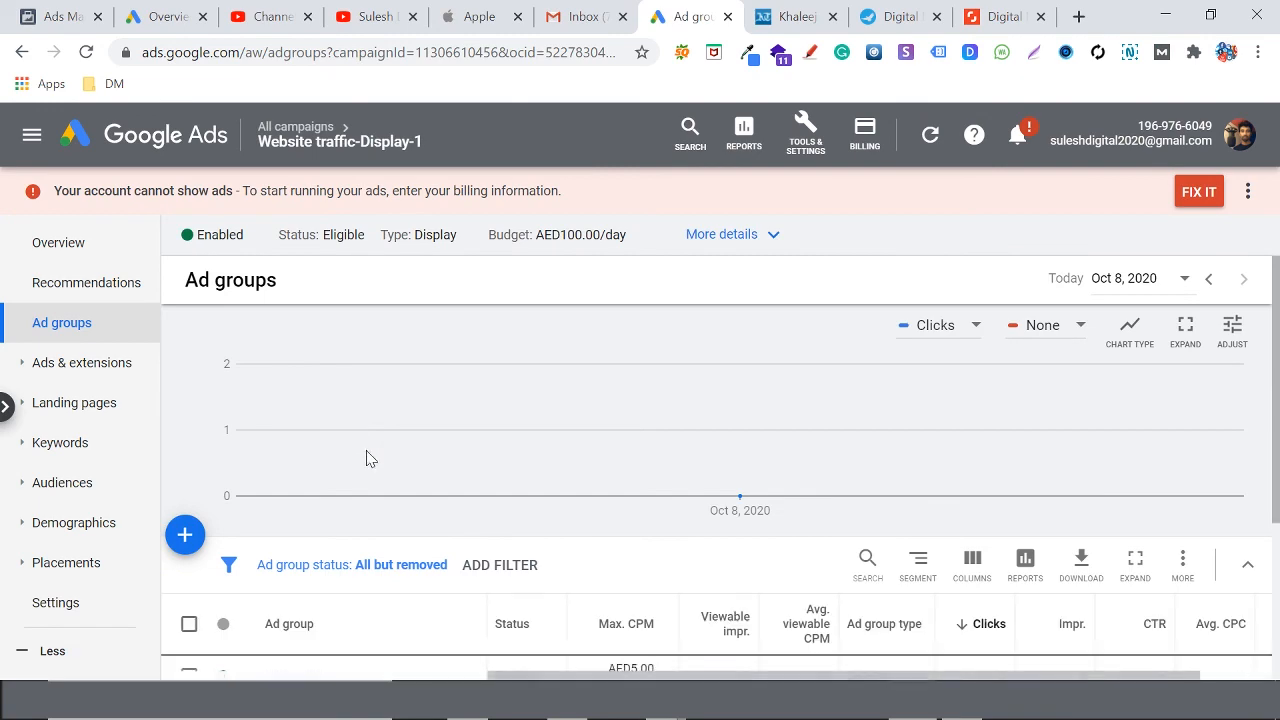
Switch to the campaign structure diagram in AutoCAD, review its campaign and ad group levels, and return to Google Ads
{"action": "left_click", "coordinate": [666, 700]}
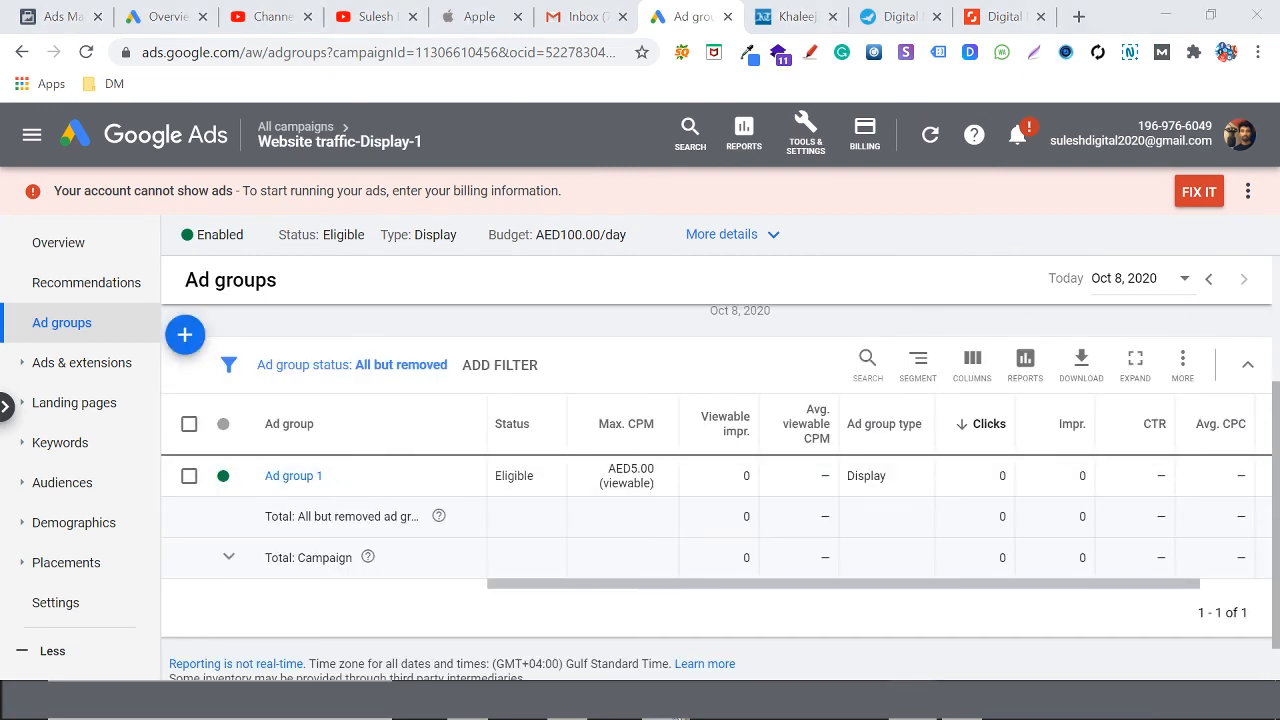
{"action": "left_click", "coordinate": [742, 617]}
{"action": "scroll", "coordinate": [663, 277], "scroll_direction": "up", "scroll_amount": 5}
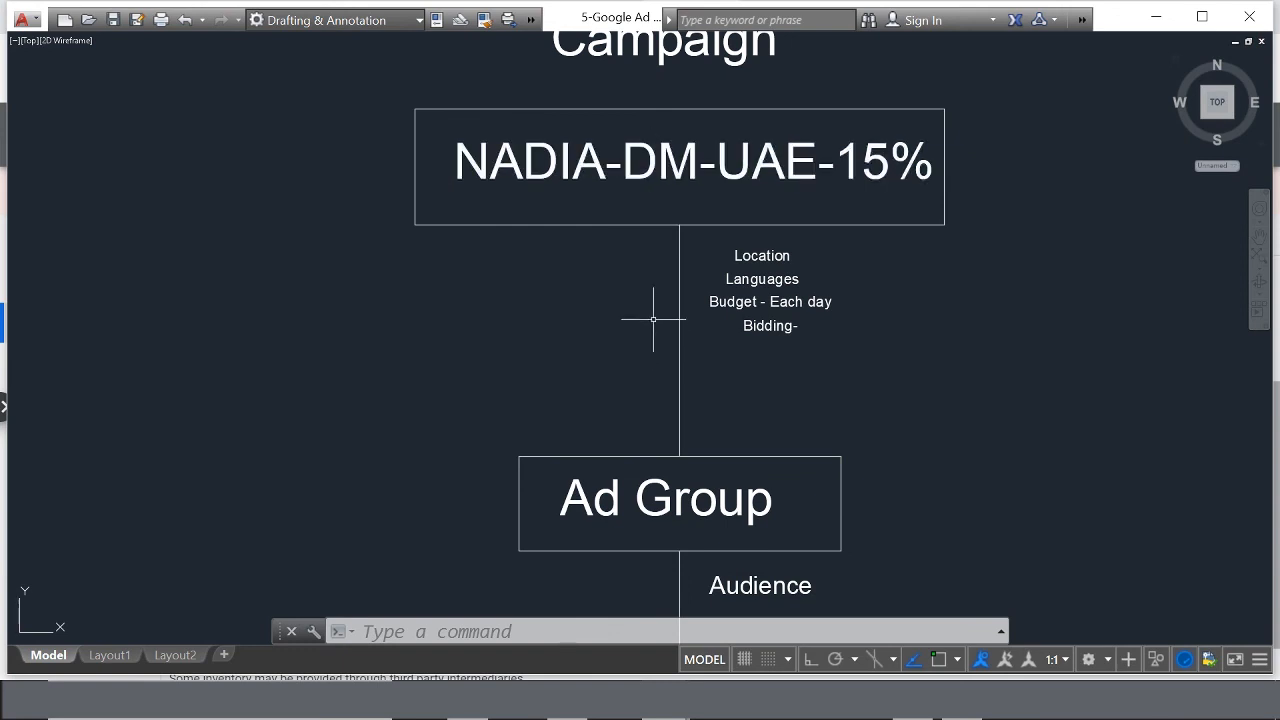
{"action": "scroll", "coordinate": [660, 300], "scroll_direction": "down", "scroll_amount": 3}
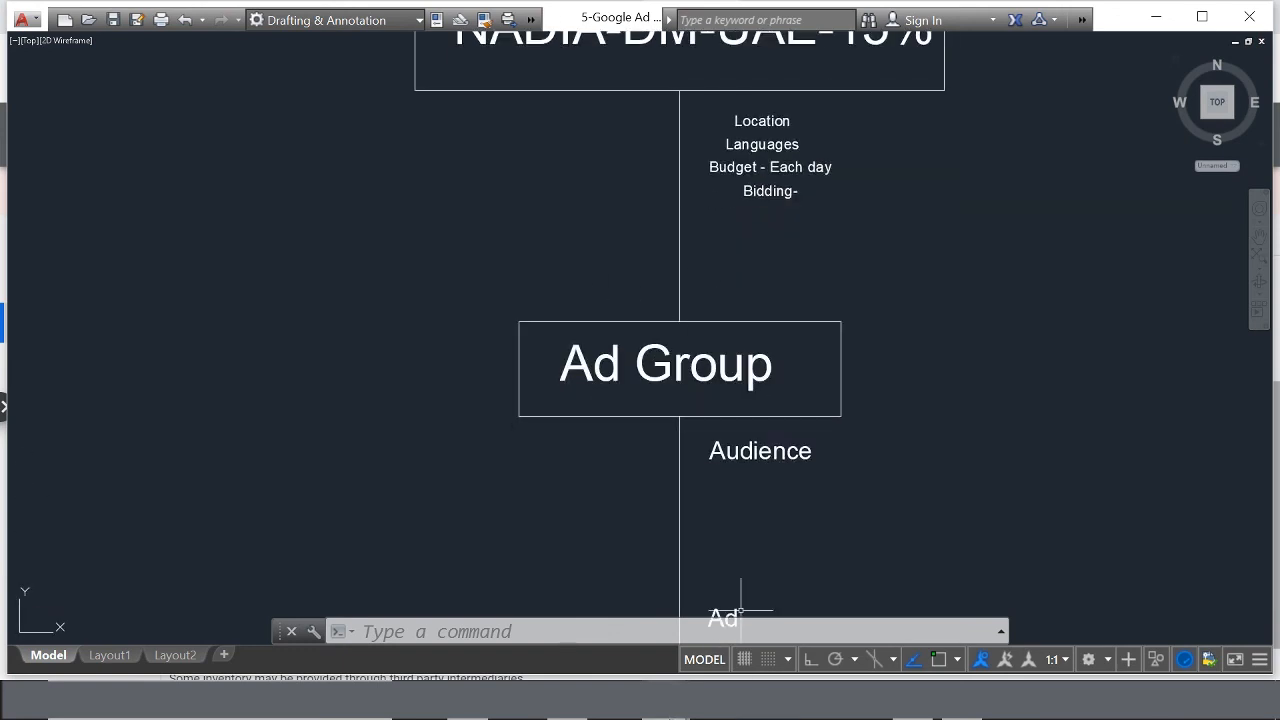
{"action": "mouse_move", "coordinate": [670, 712]}
{"action": "left_click", "coordinate": [895, 710]}
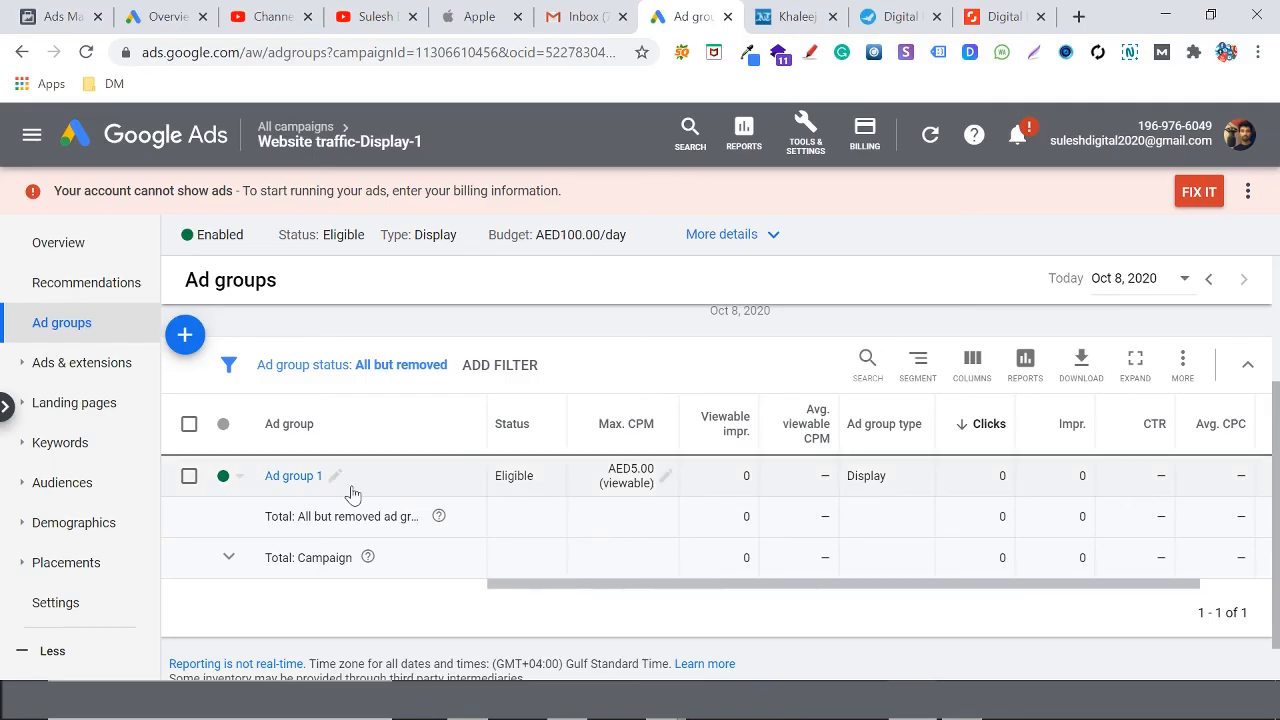
Open Ad group 1 and show the preview of its responsive display ad
{"action": "left_click", "coordinate": [284, 479]}
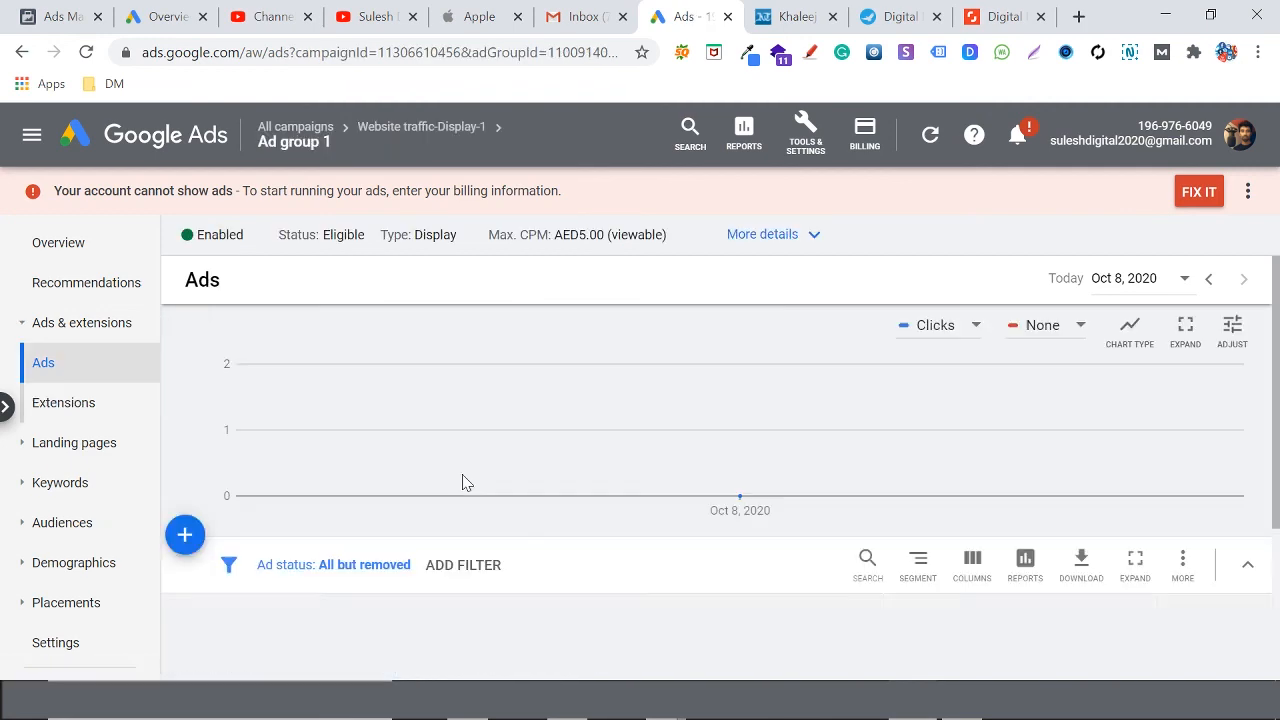
{"action": "scroll", "coordinate": [362, 435], "scroll_direction": "down", "scroll_amount": 1}
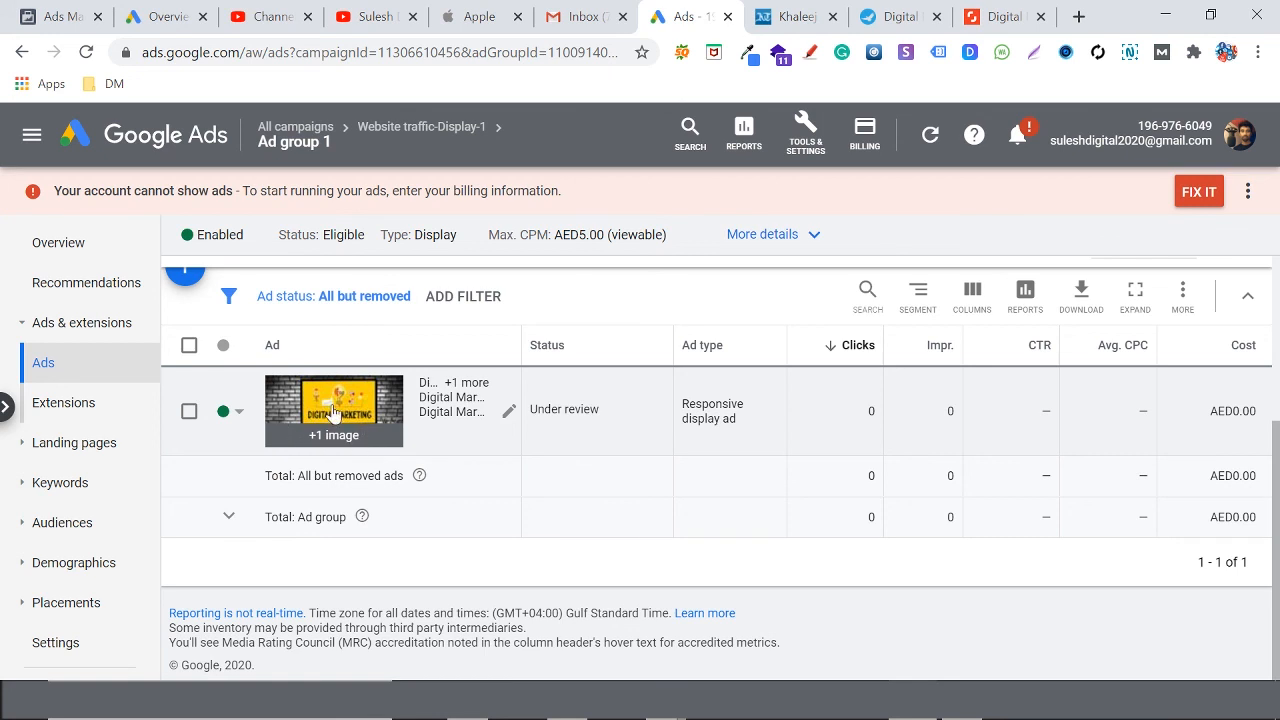
{"action": "left_click", "coordinate": [334, 418]}
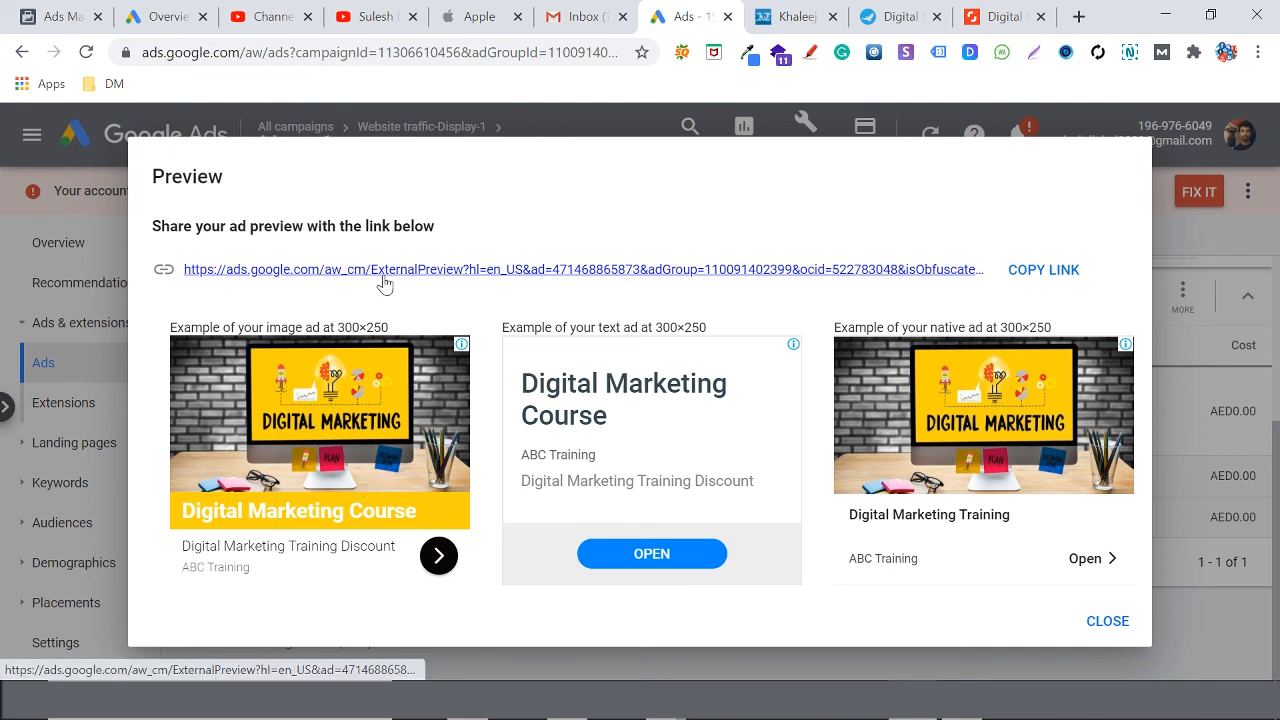
Copy the shareable ad preview link and open it in a new browser tab
{"action": "left_click", "coordinate": [1060, 270]}
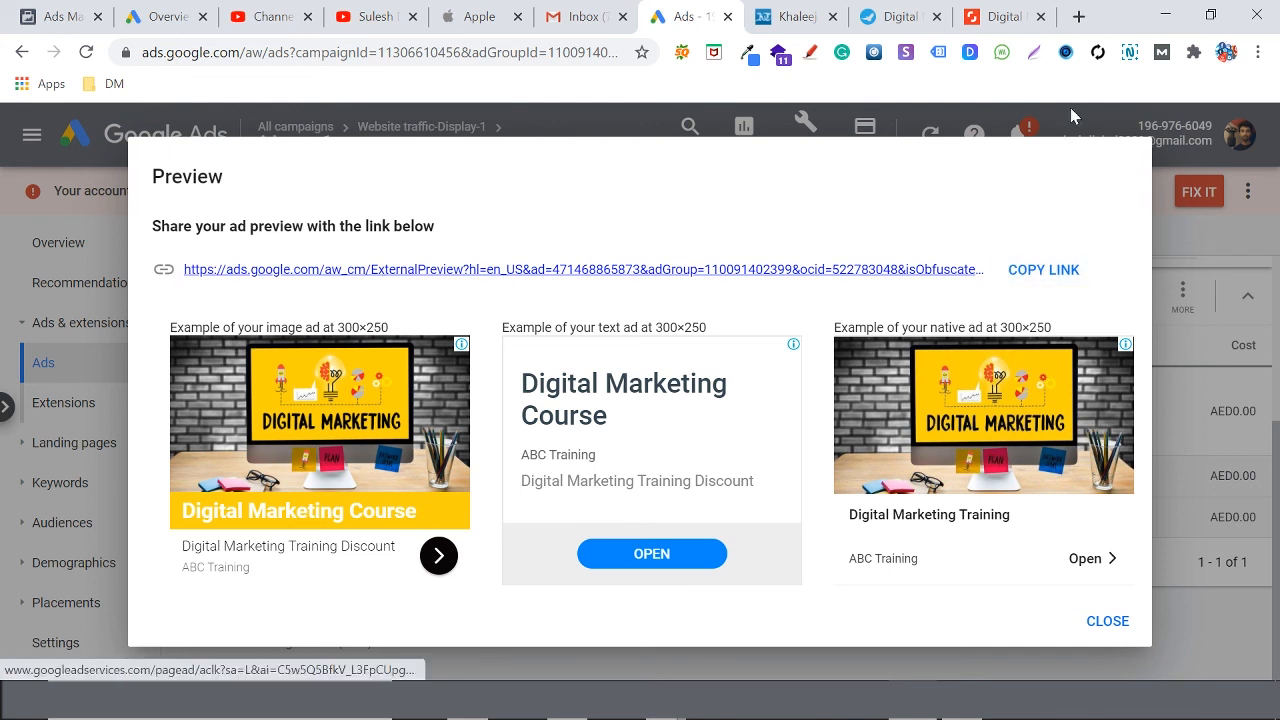
{"action": "left_click", "coordinate": [1077, 18]}
{"action": "key", "text": "ctrl+v"}
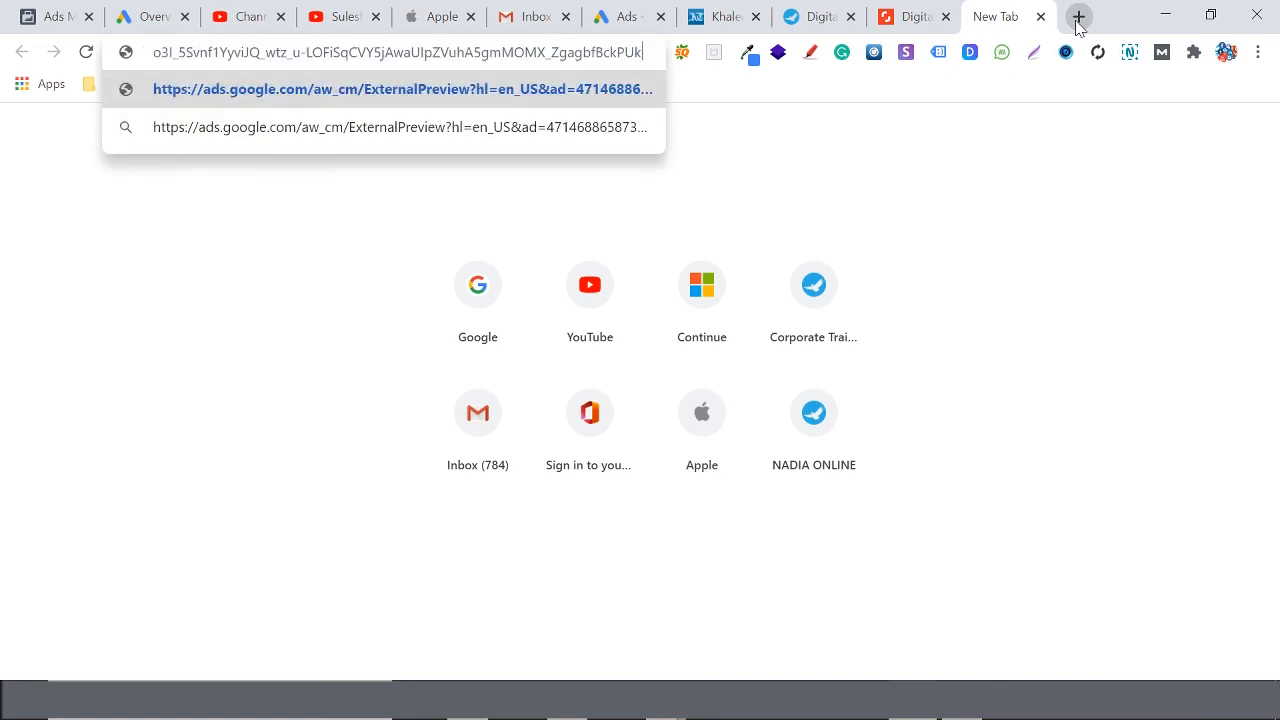
{"action": "key", "text": "Return"}
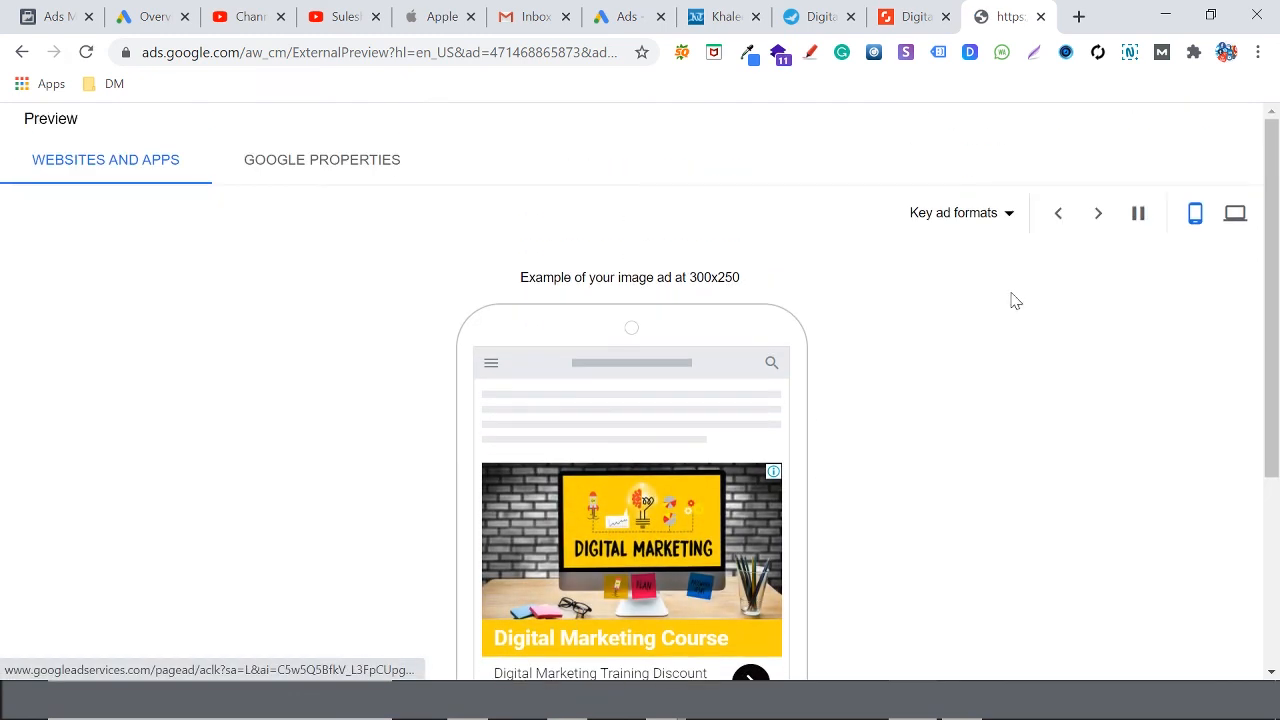
Look through the ad's mobile and desktop previews for websites and apps
{"action": "left_click", "coordinate": [1102, 218]}
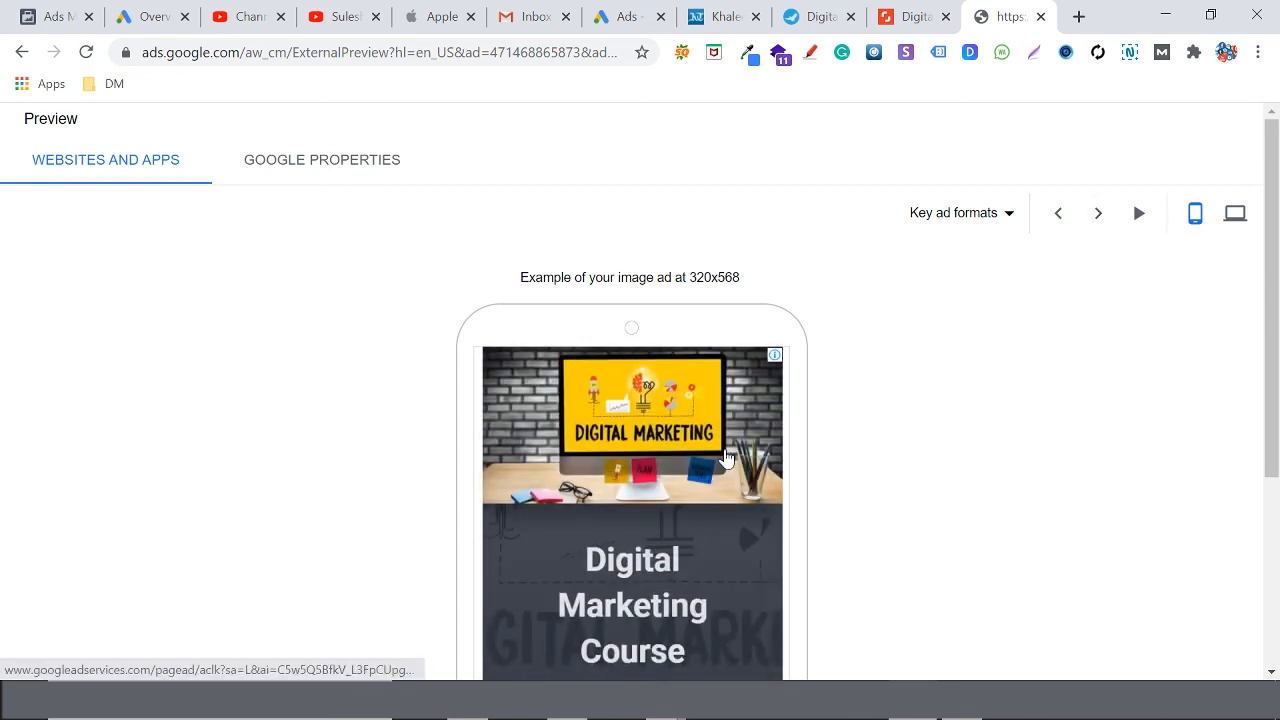
{"action": "left_click", "coordinate": [1236, 215]}
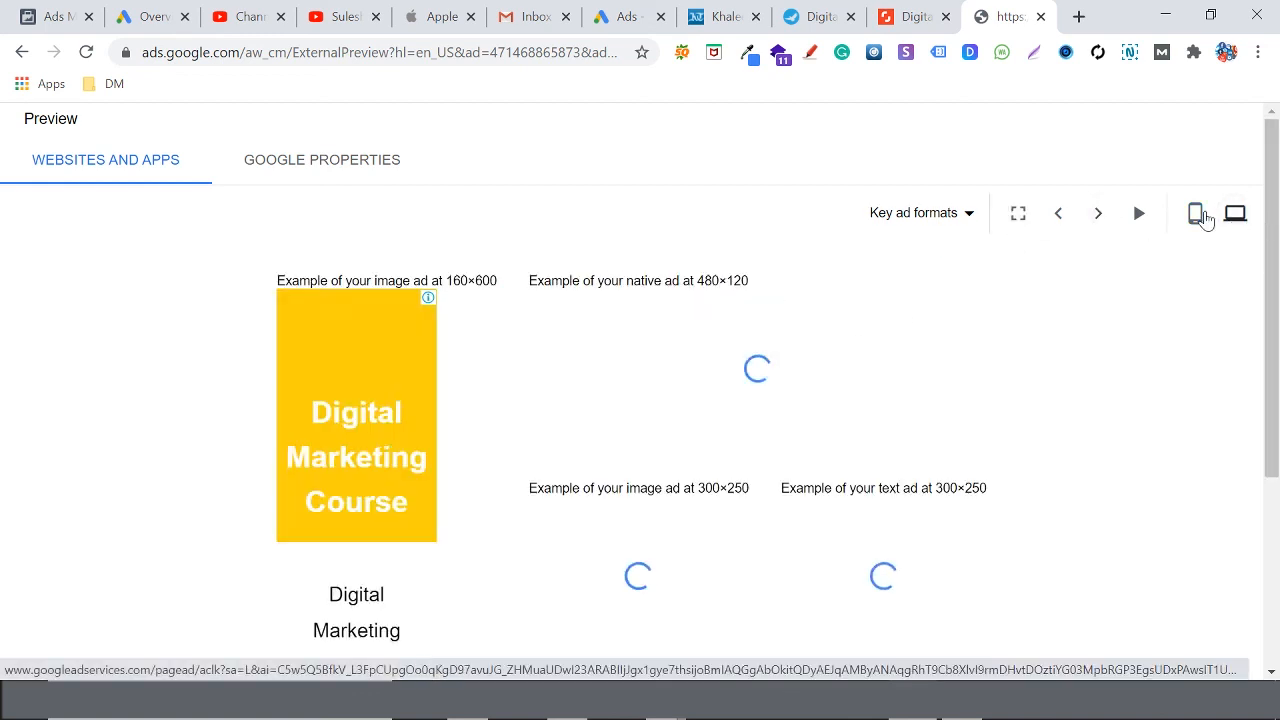
{"action": "scroll", "coordinate": [443, 451], "scroll_direction": "down", "scroll_amount": 3}
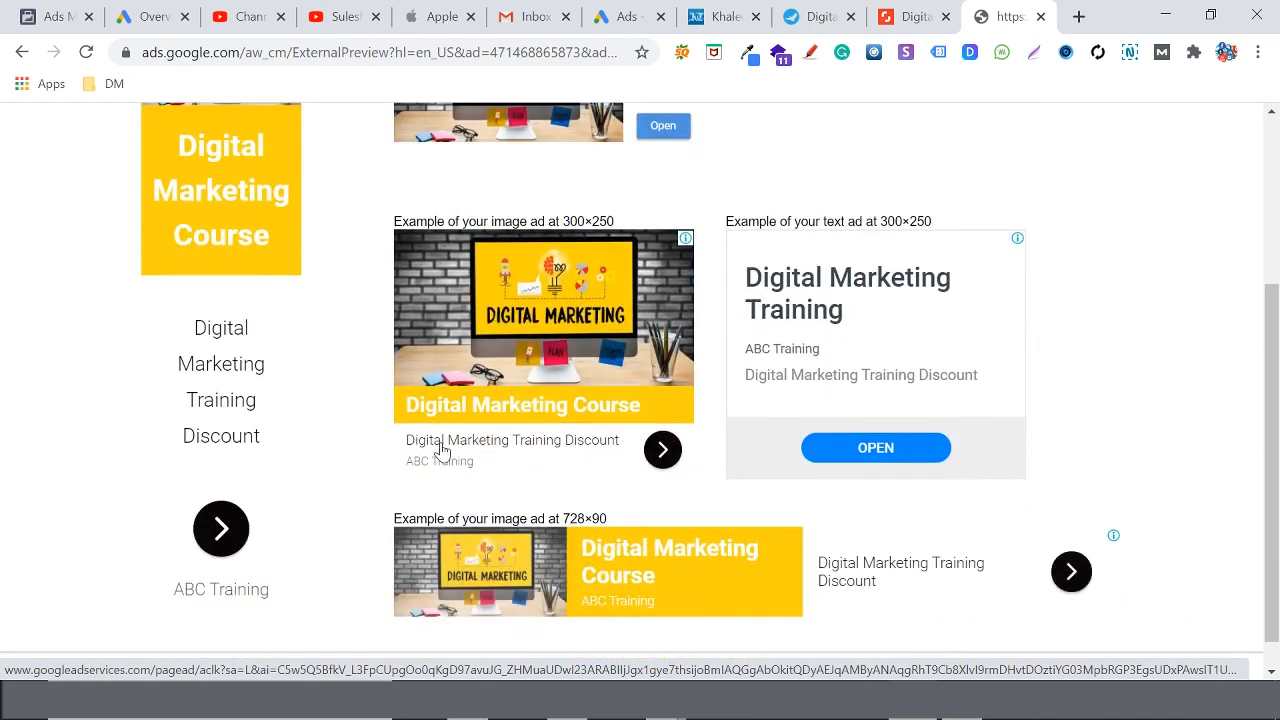
{"action": "scroll", "coordinate": [251, 371], "scroll_direction": "up", "scroll_amount": 1}
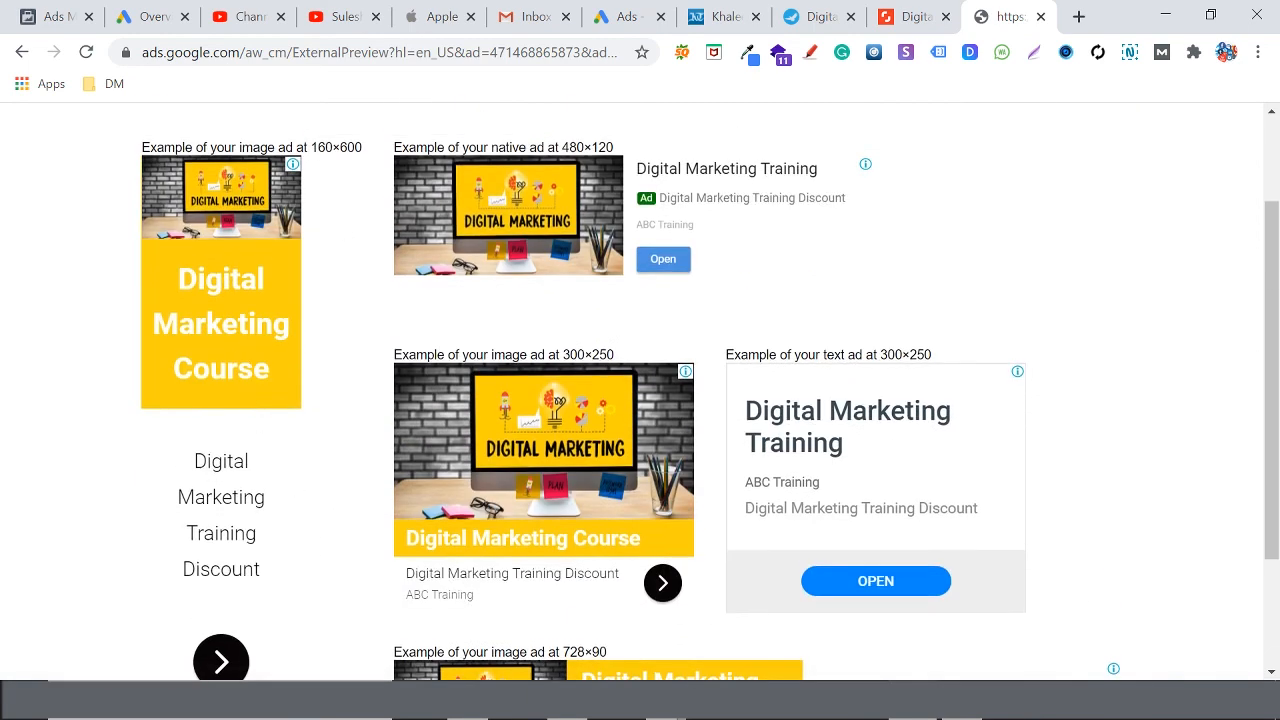
{"action": "scroll", "coordinate": [612, 365], "scroll_direction": "up", "scroll_amount": 1}
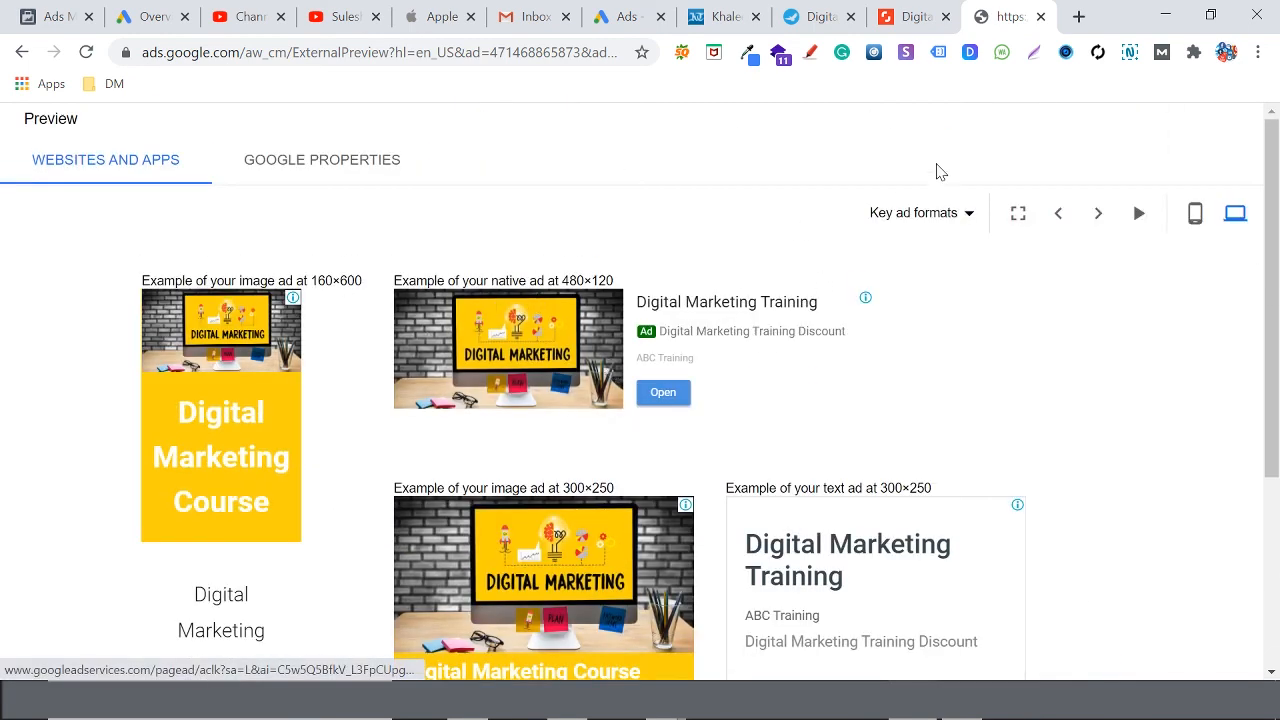
{"action": "scroll", "coordinate": [749, 381], "scroll_direction": "down", "scroll_amount": 1}
{"action": "scroll", "coordinate": [662, 390], "scroll_direction": "down", "scroll_amount": 1}
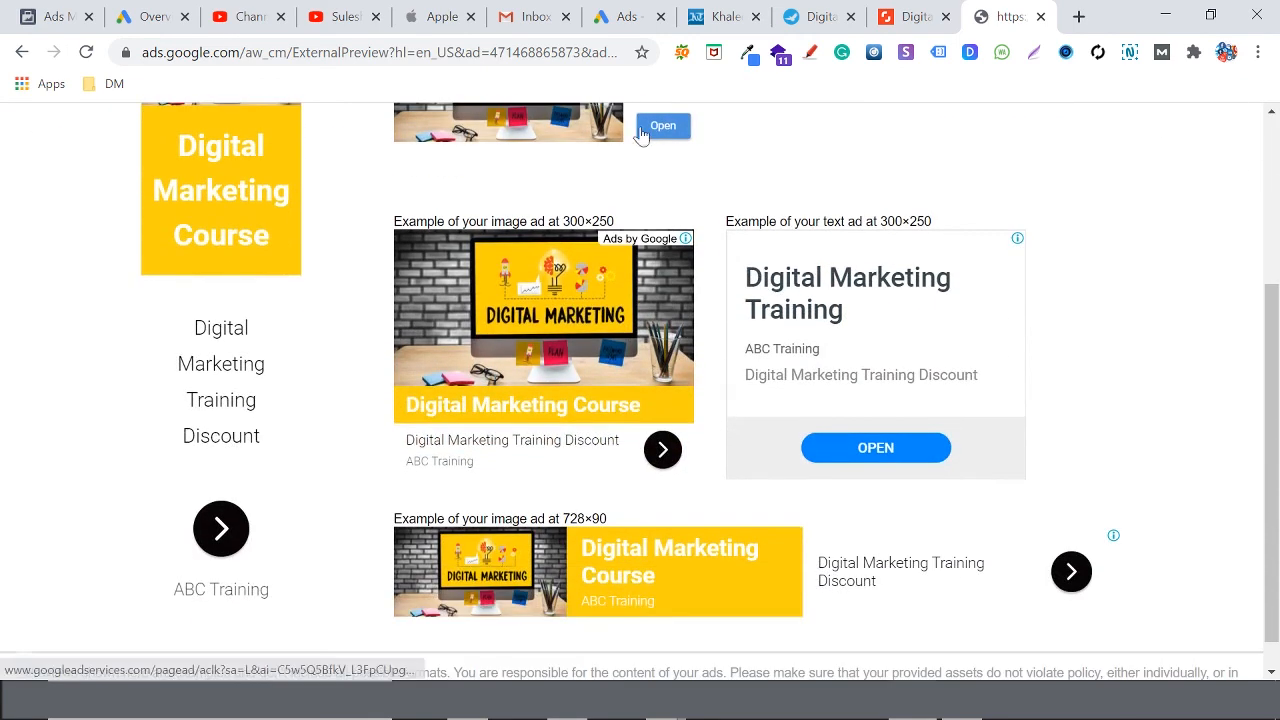
Go back to Google Ads, close the ad preview, and return to the list of all campaigns
{"action": "left_click", "coordinate": [626, 16]}
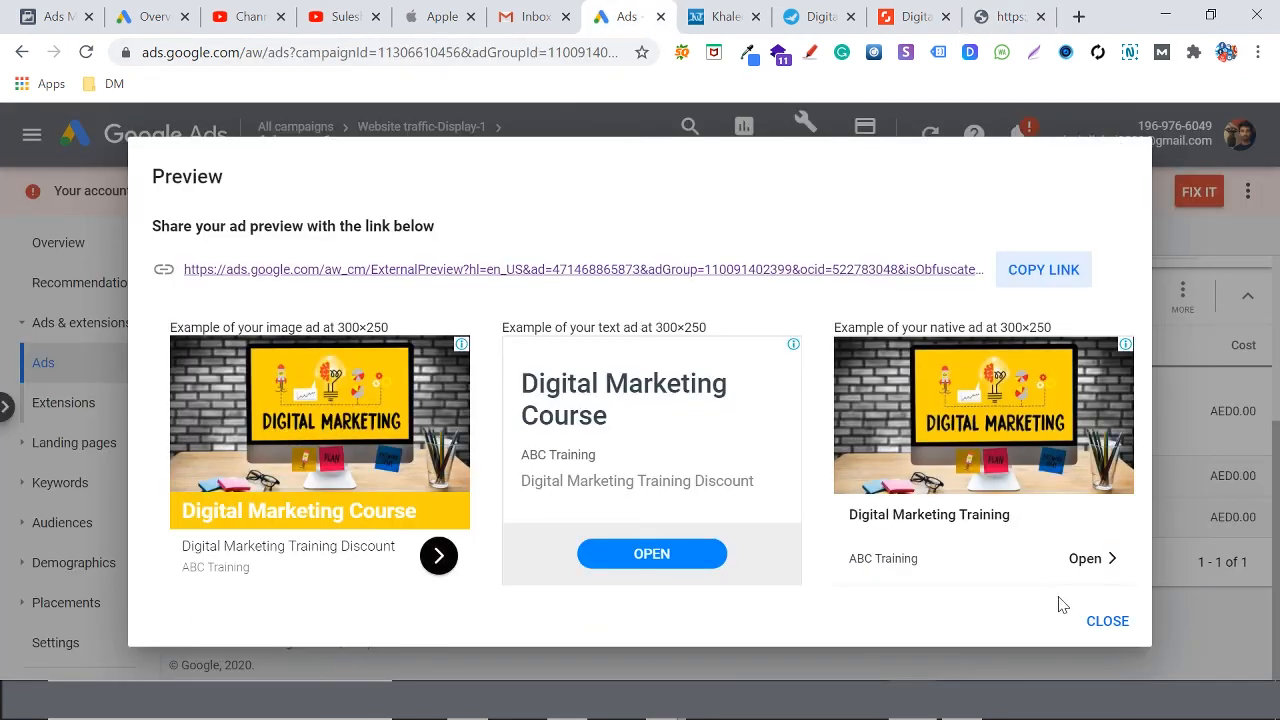
{"action": "left_click", "coordinate": [1107, 621]}
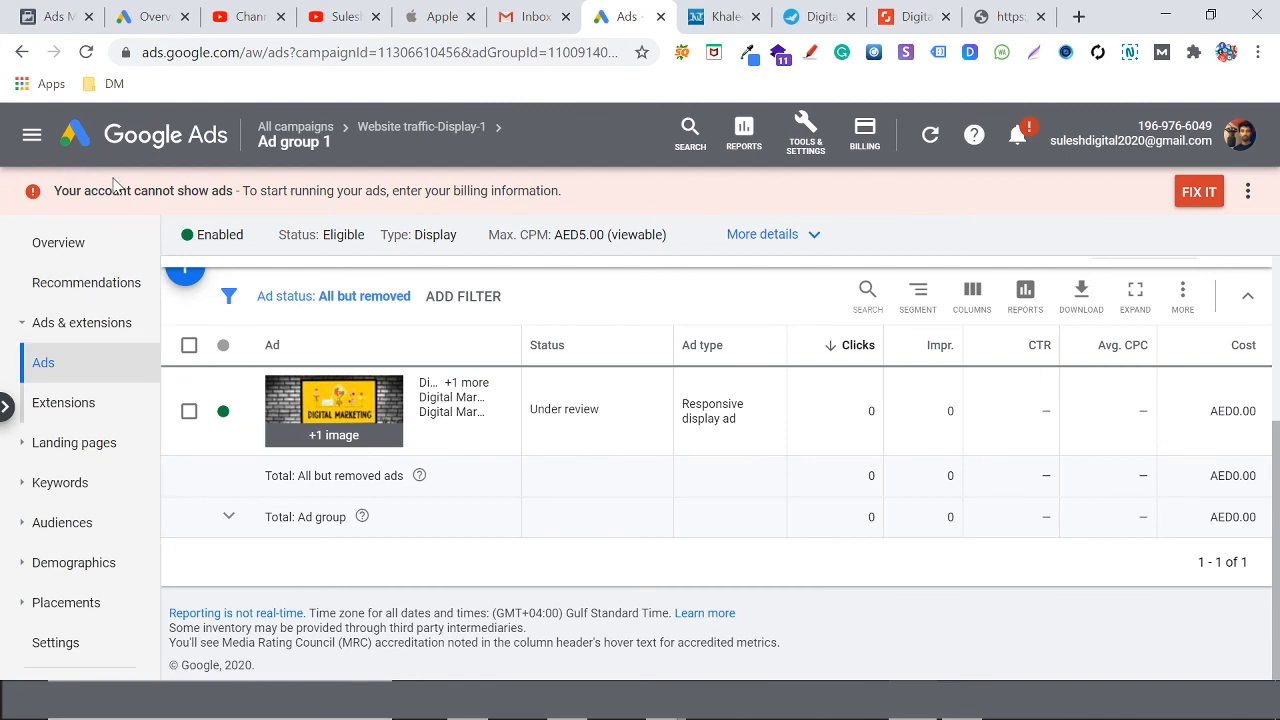
{"action": "left_click", "coordinate": [83, 145]}
{"action": "left_click", "coordinate": [84, 323]}
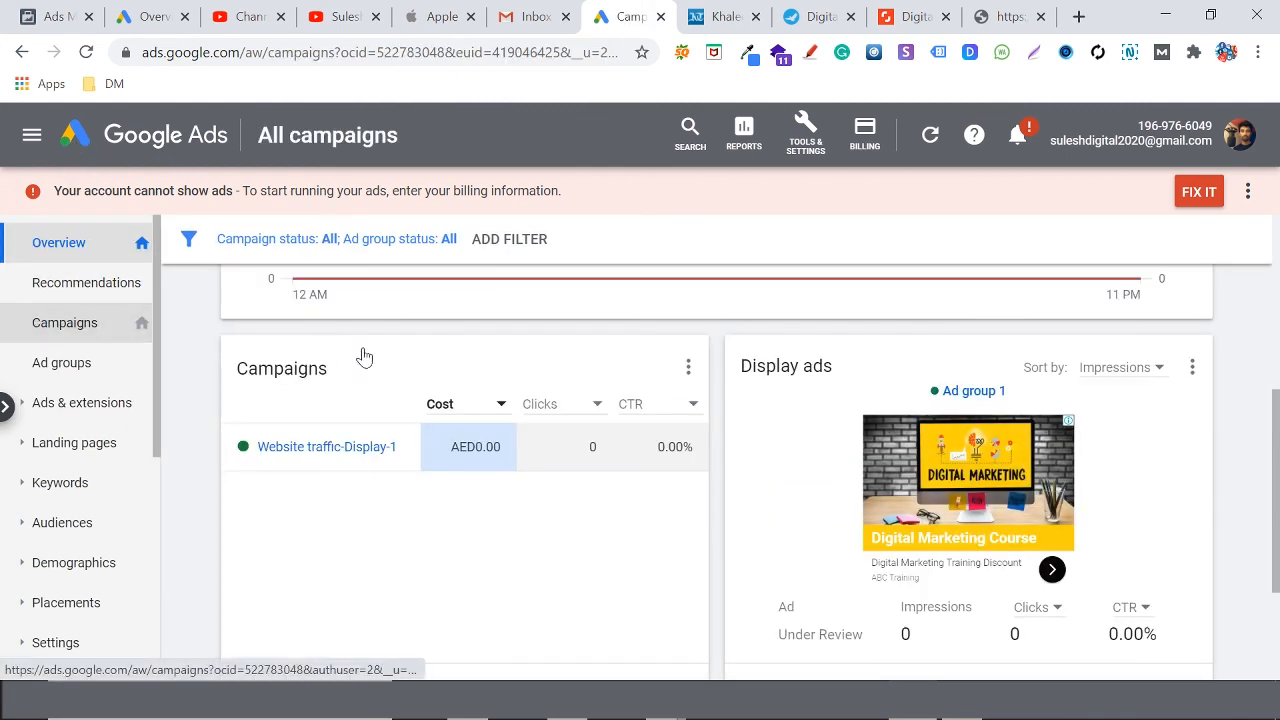
{"action": "scroll", "coordinate": [423, 466], "scroll_direction": "down", "scroll_amount": 2}
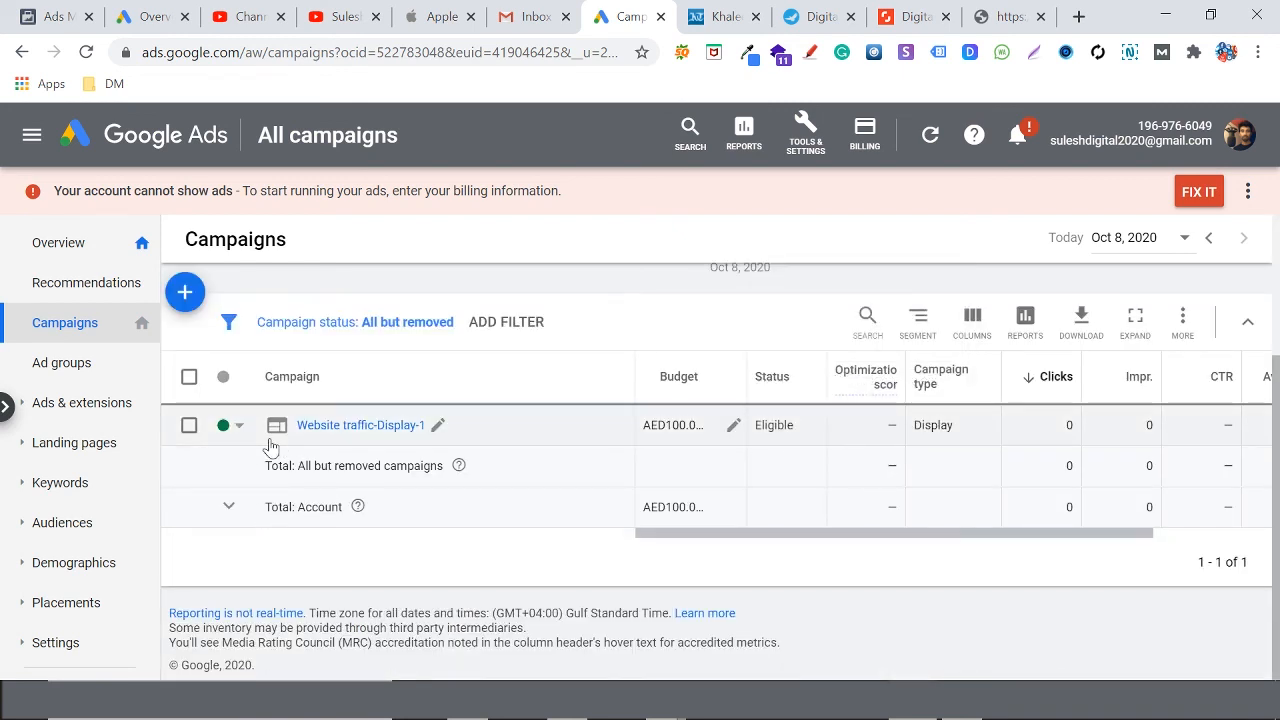
Pause the Website traffic-Display-1 campaign, enable it again, and finally set it back to paused
{"action": "left_click", "coordinate": [240, 430]}
{"action": "left_click", "coordinate": [262, 469]}
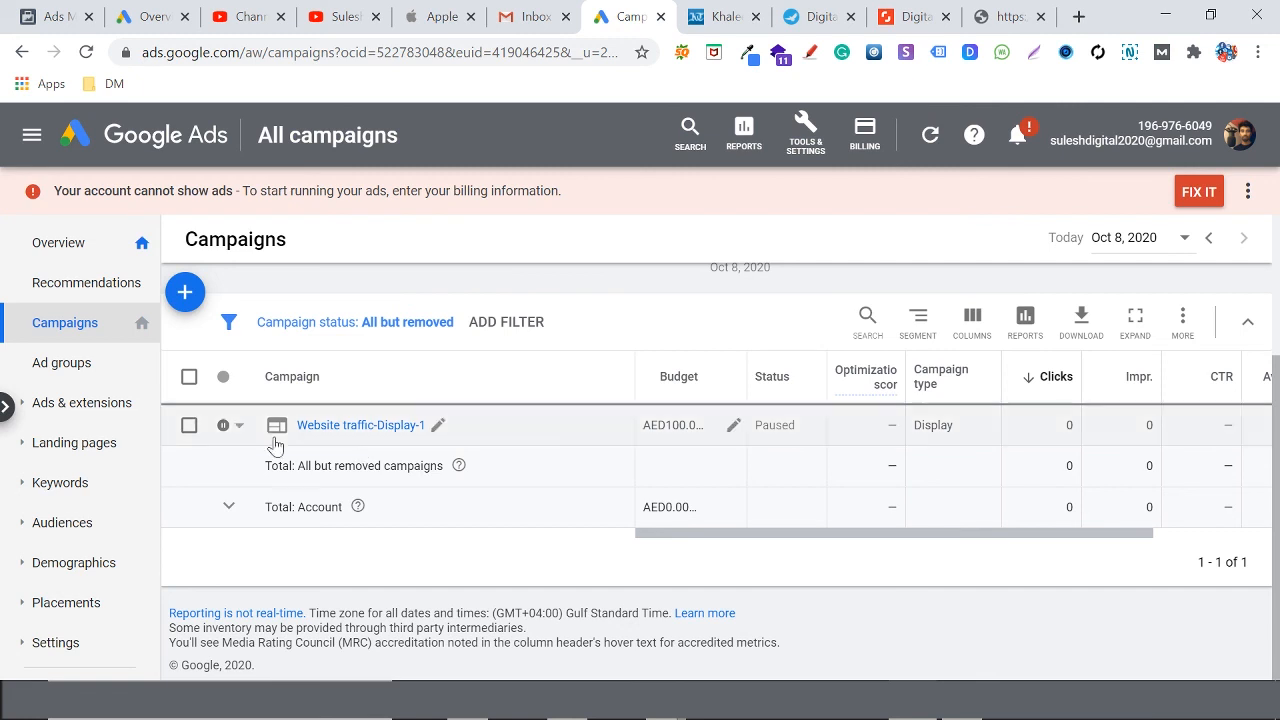
{"action": "left_click", "coordinate": [224, 425]}
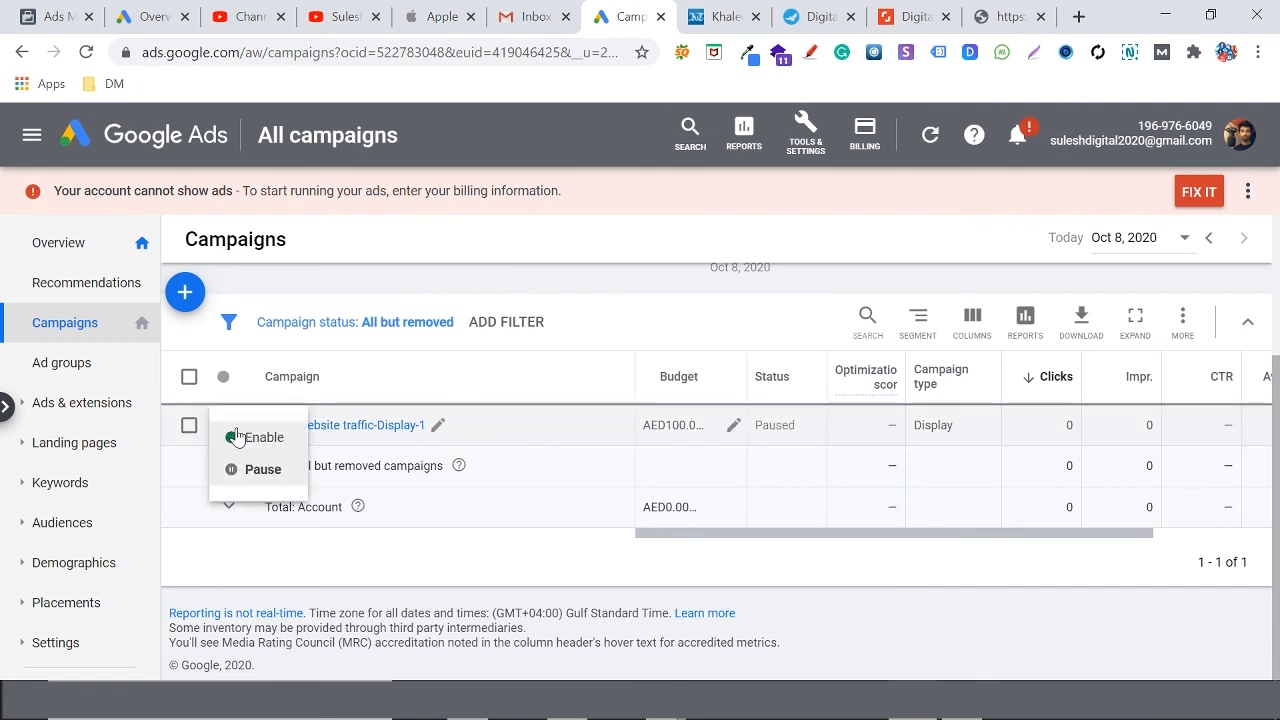
{"action": "left_click", "coordinate": [237, 438]}
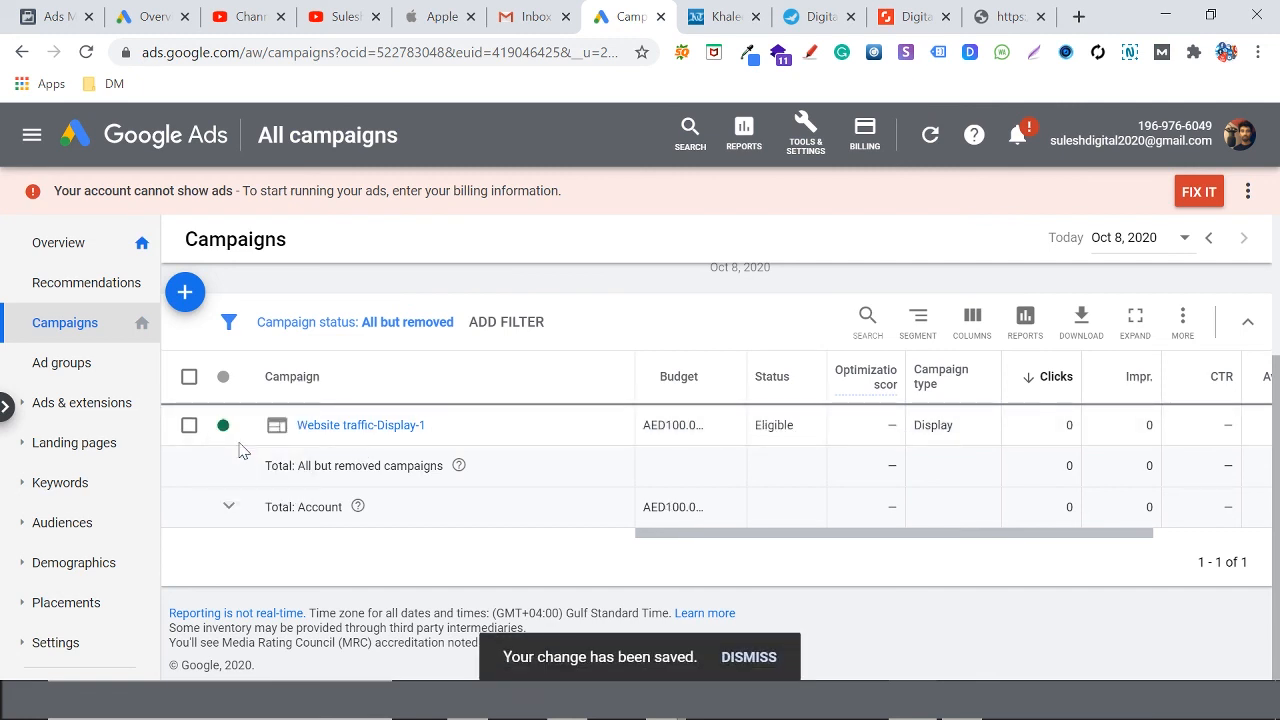
{"action": "left_click", "coordinate": [224, 425]}
{"action": "left_click", "coordinate": [250, 470]}
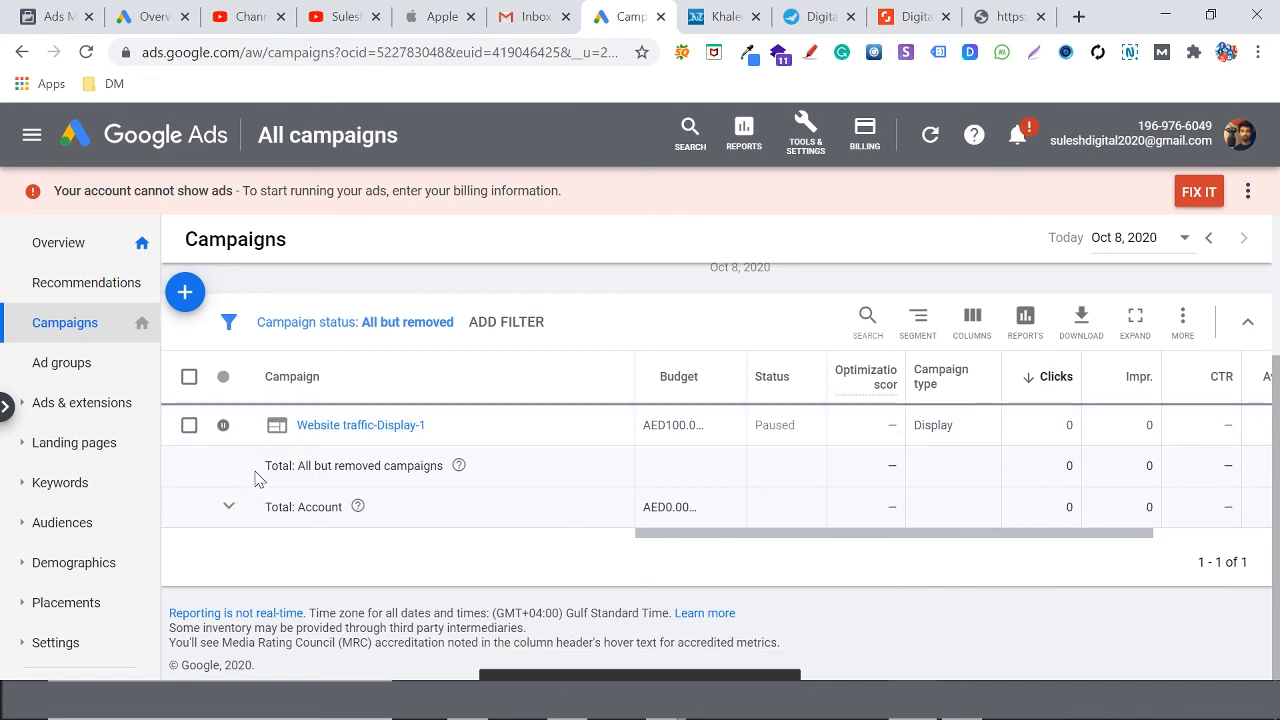